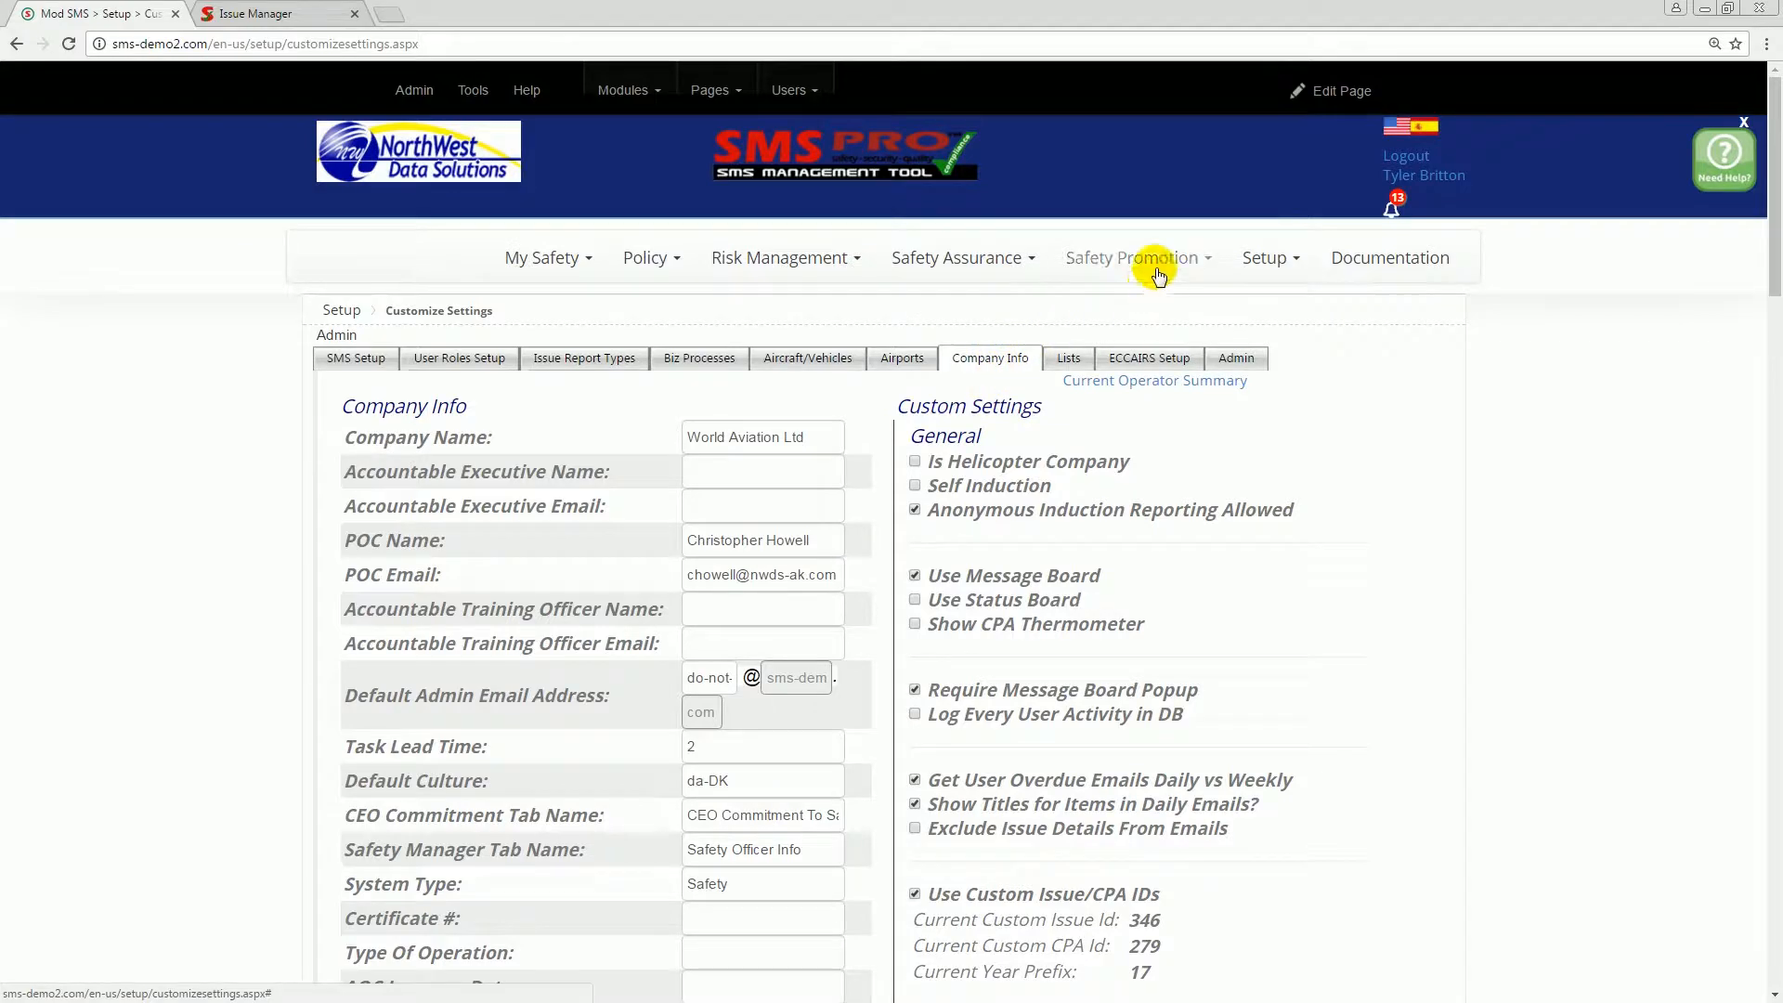
Step: In the Customize Settings company info, keep Use 'Event-driven' Issue Management Approach enabled and update the company details
{"action": "left_click", "coordinate": [1265, 255]}
{"action": "left_click", "coordinate": [1281, 343]}
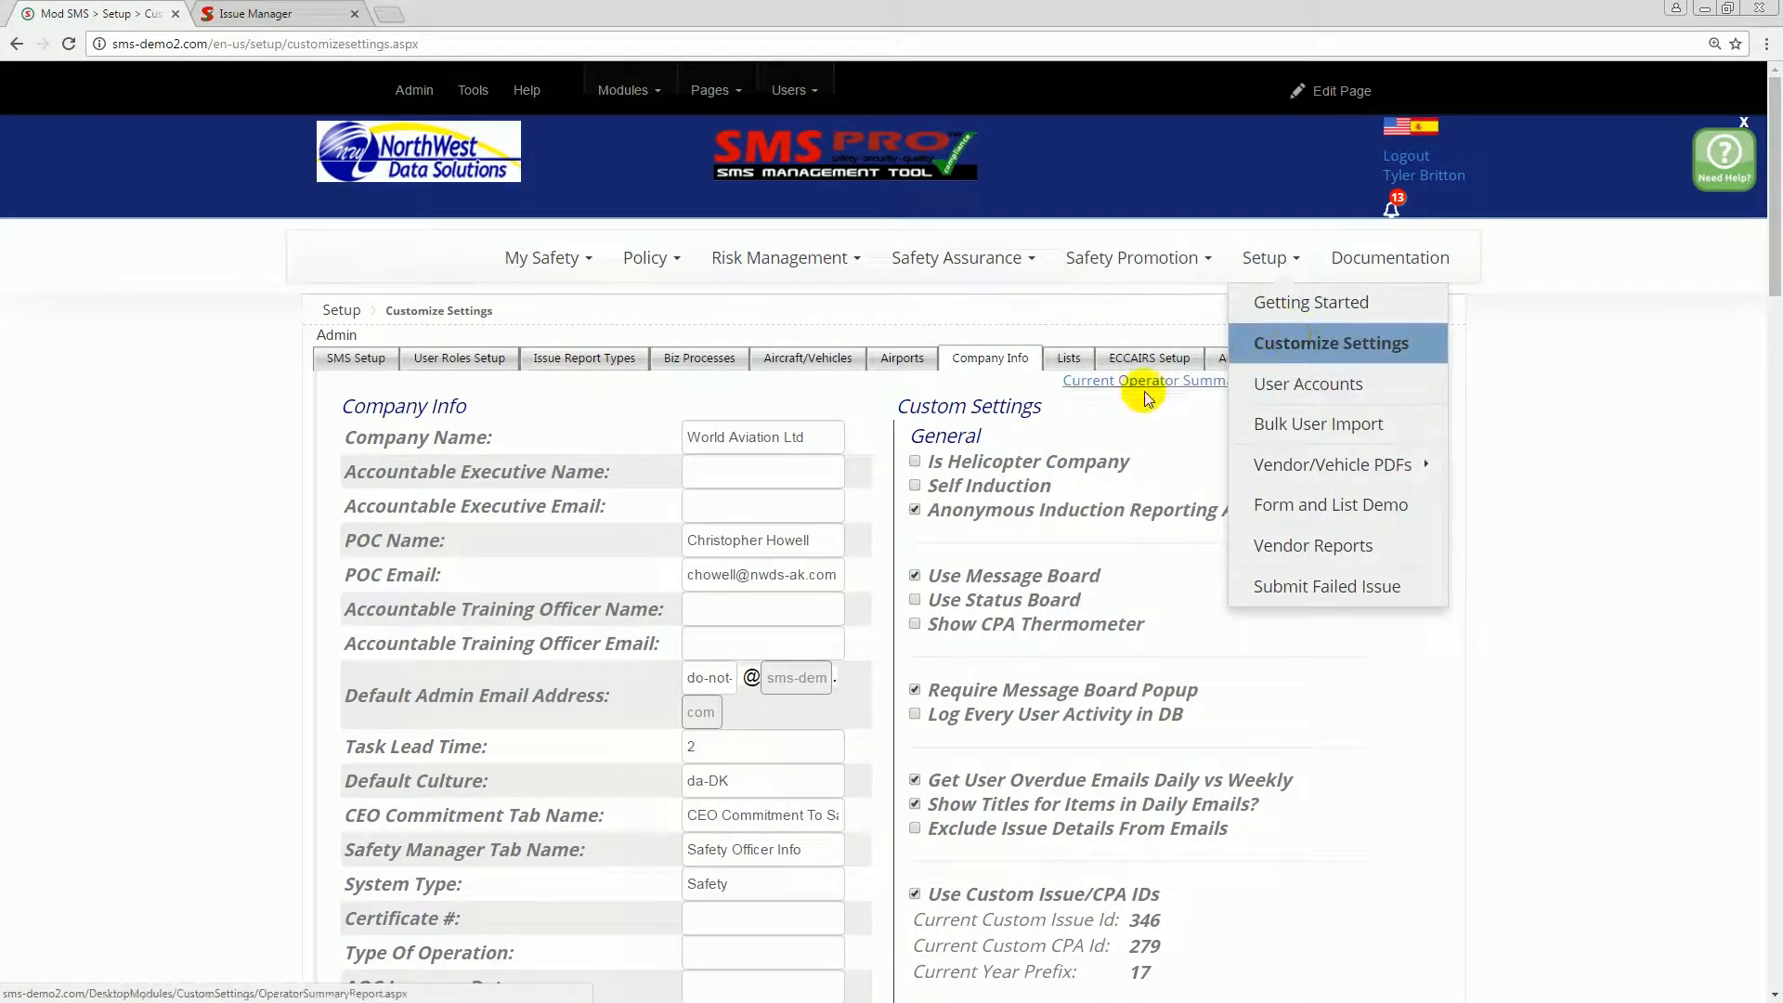
{"action": "scroll", "coordinate": [1148, 450], "scroll_direction": "down", "scroll_amount": 15}
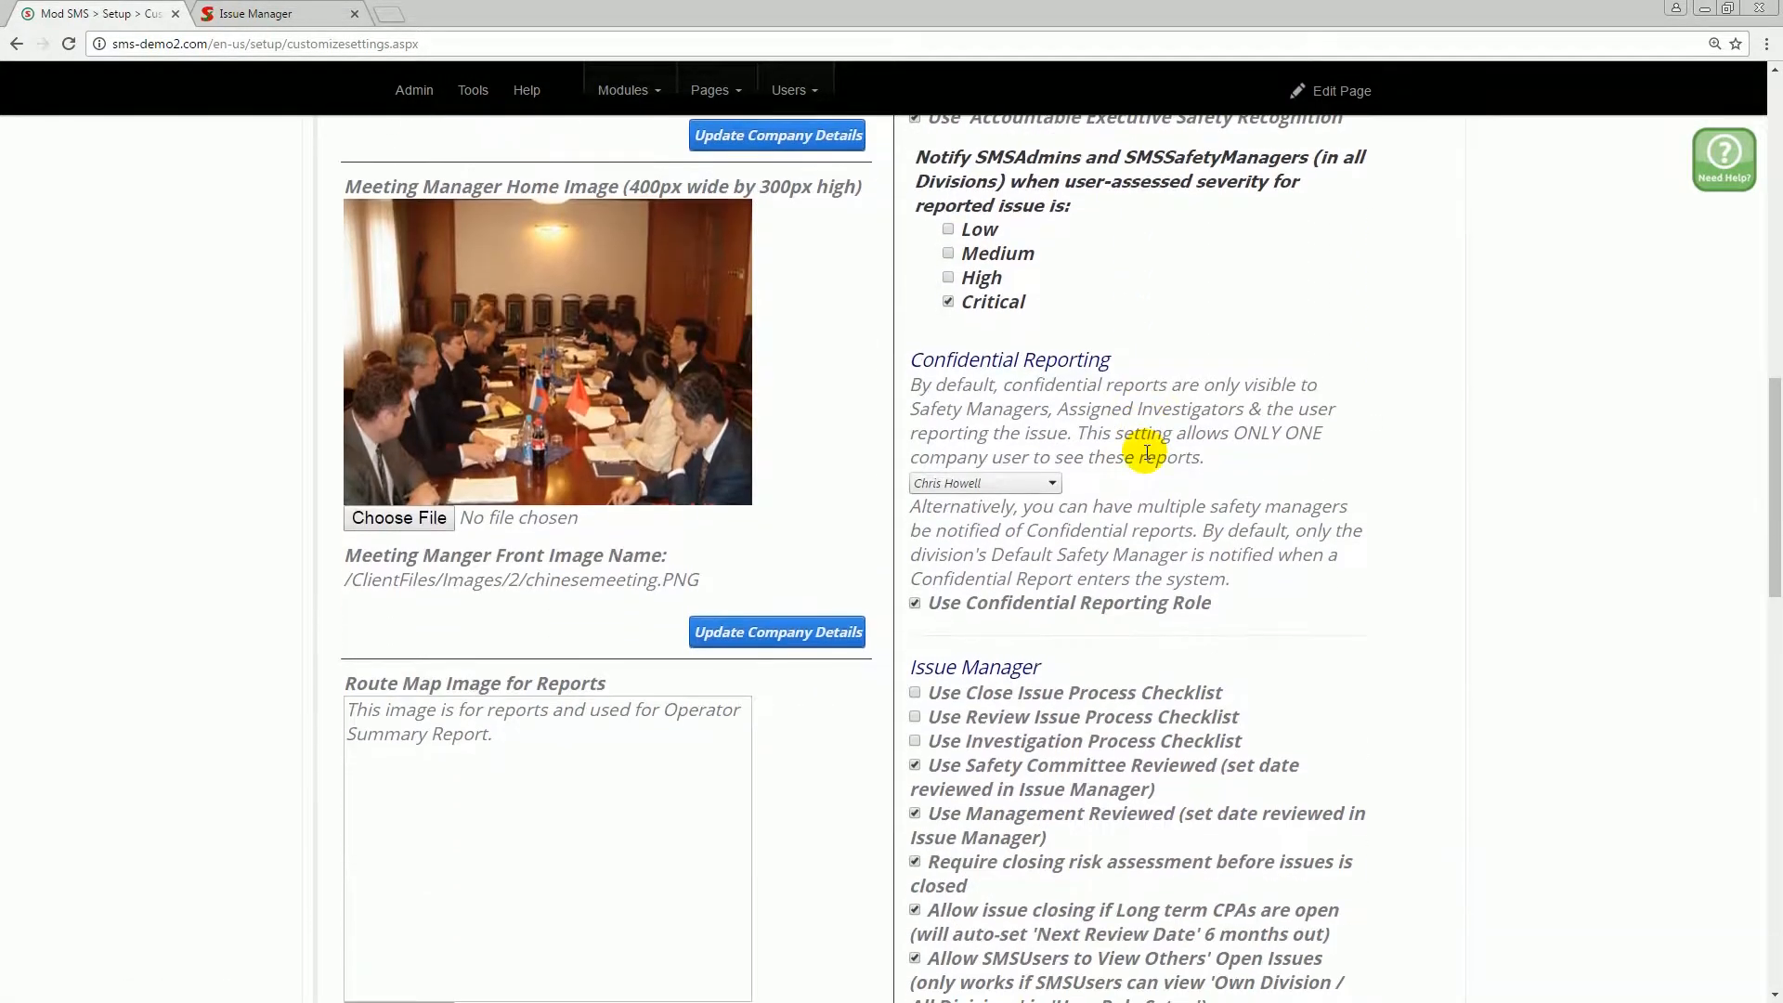
{"action": "scroll", "coordinate": [947, 599], "scroll_direction": "down", "scroll_amount": 8}
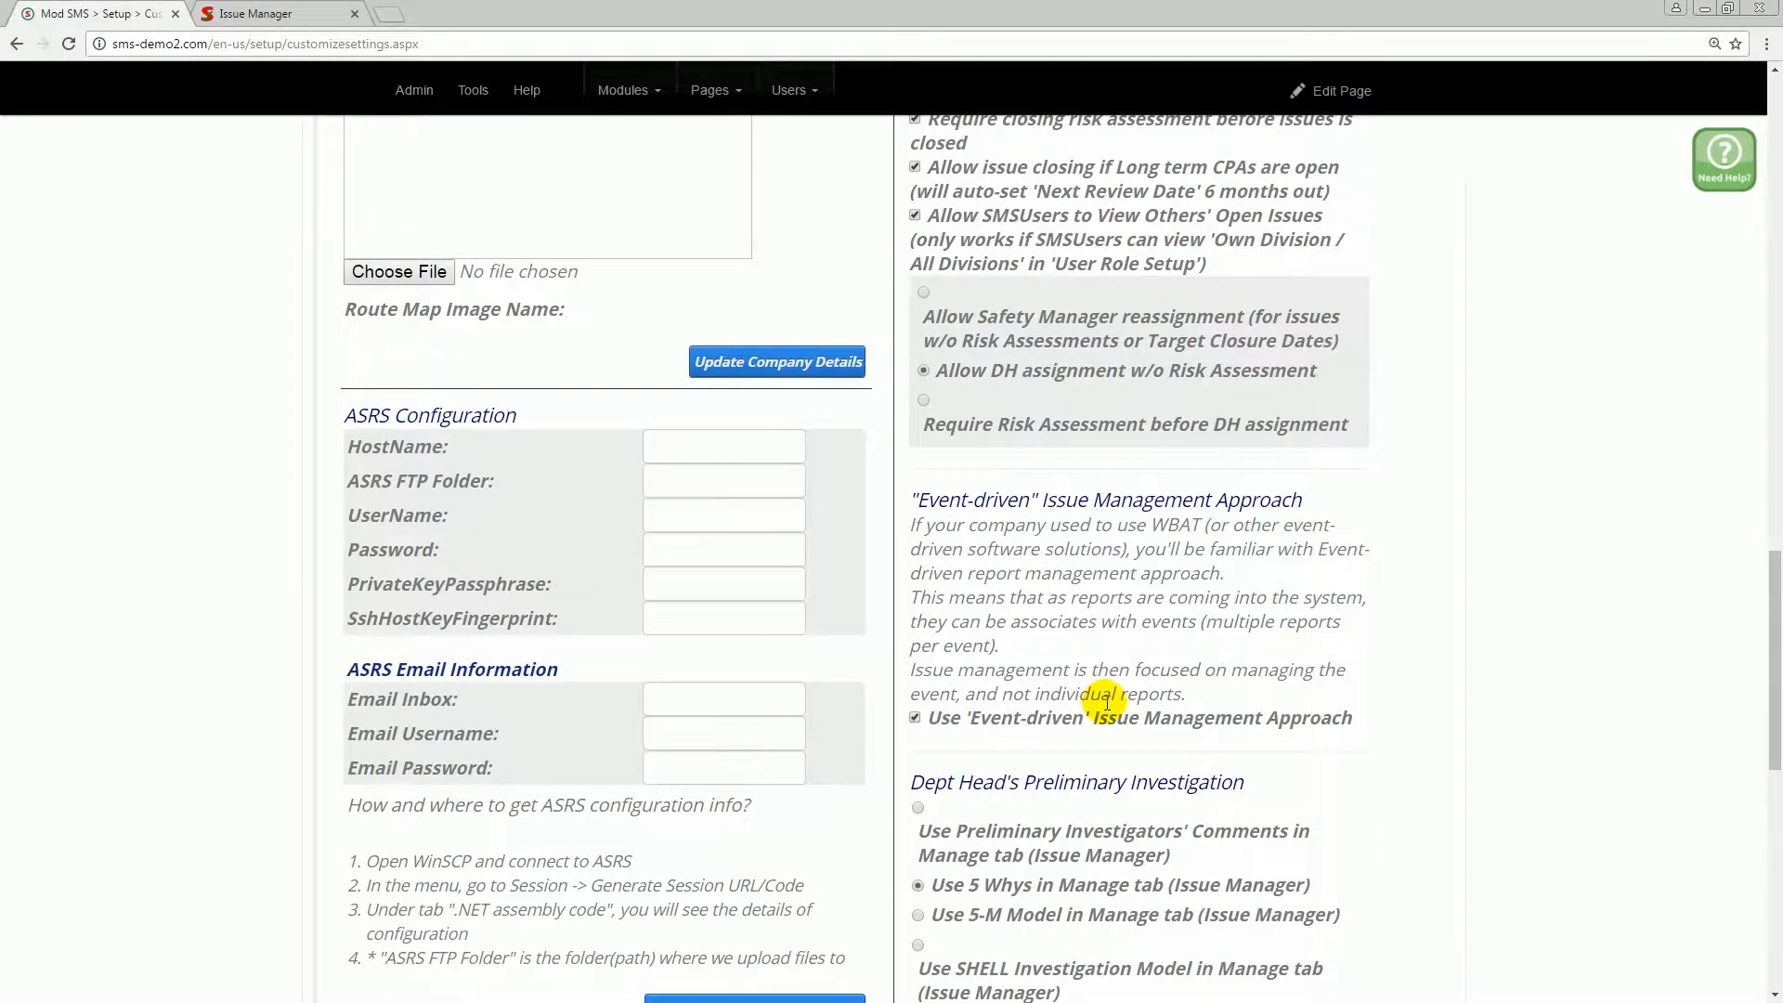
{"action": "left_click", "coordinate": [915, 718]}
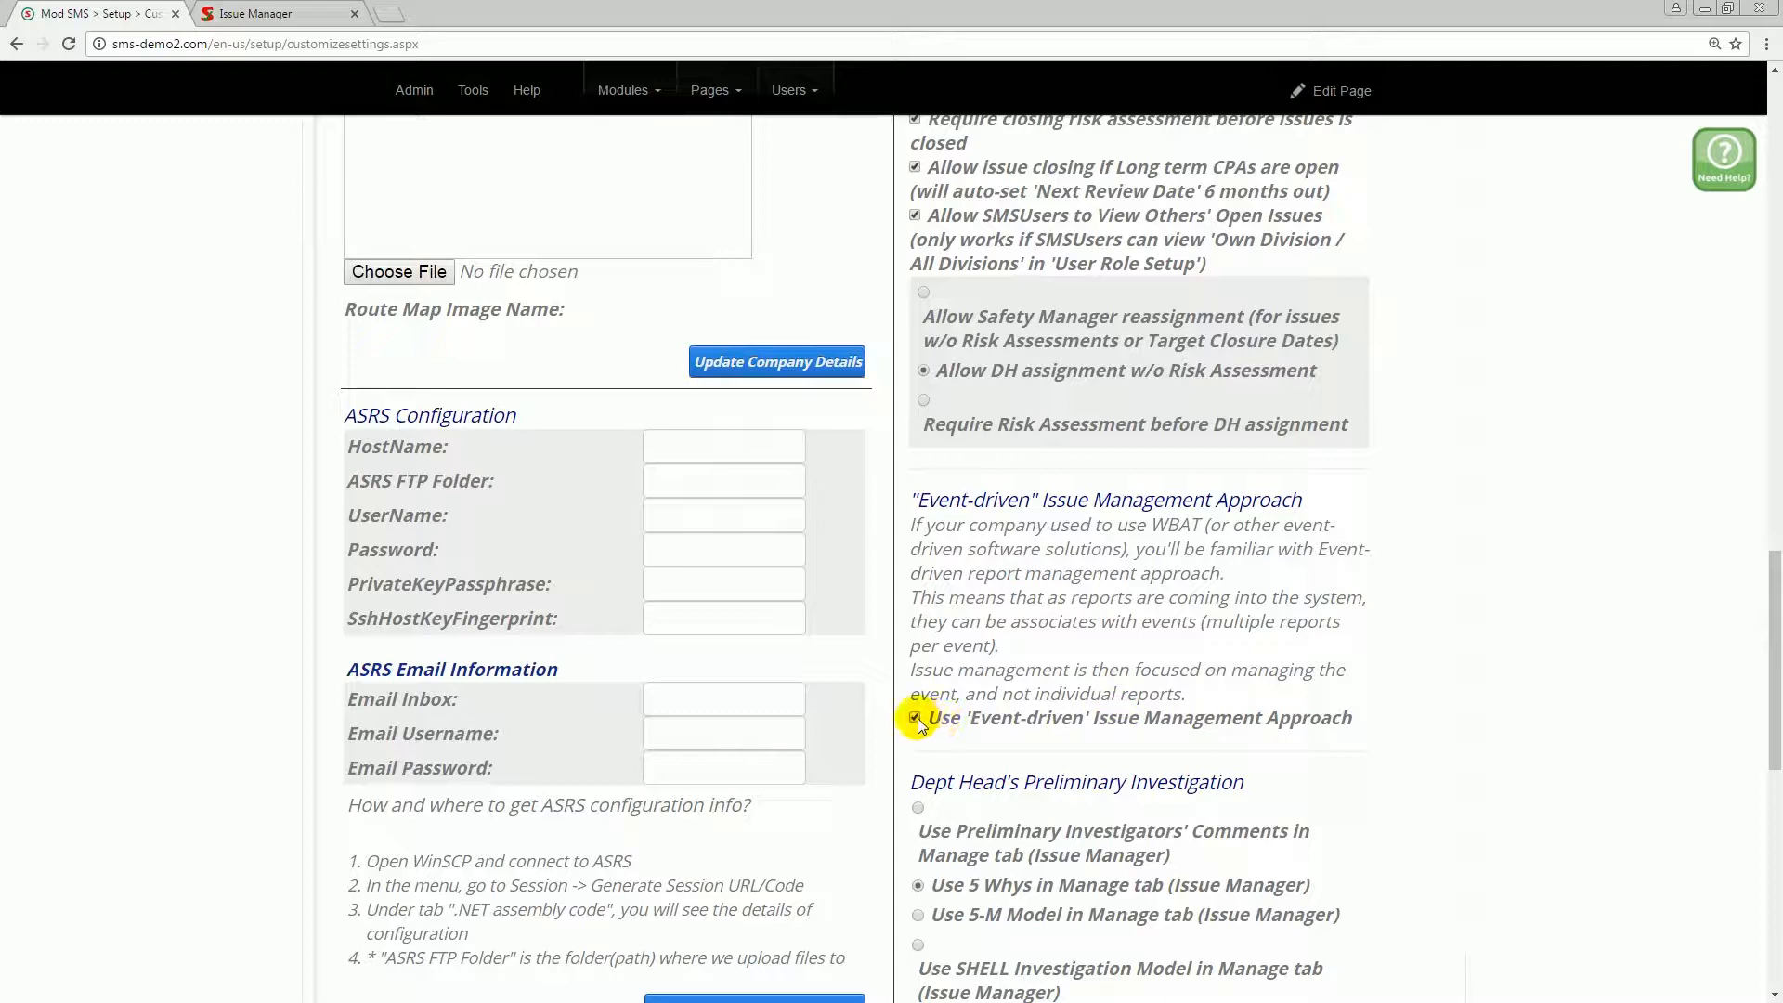
{"action": "scroll", "coordinate": [915, 723], "scroll_direction": "down", "scroll_amount": 9}
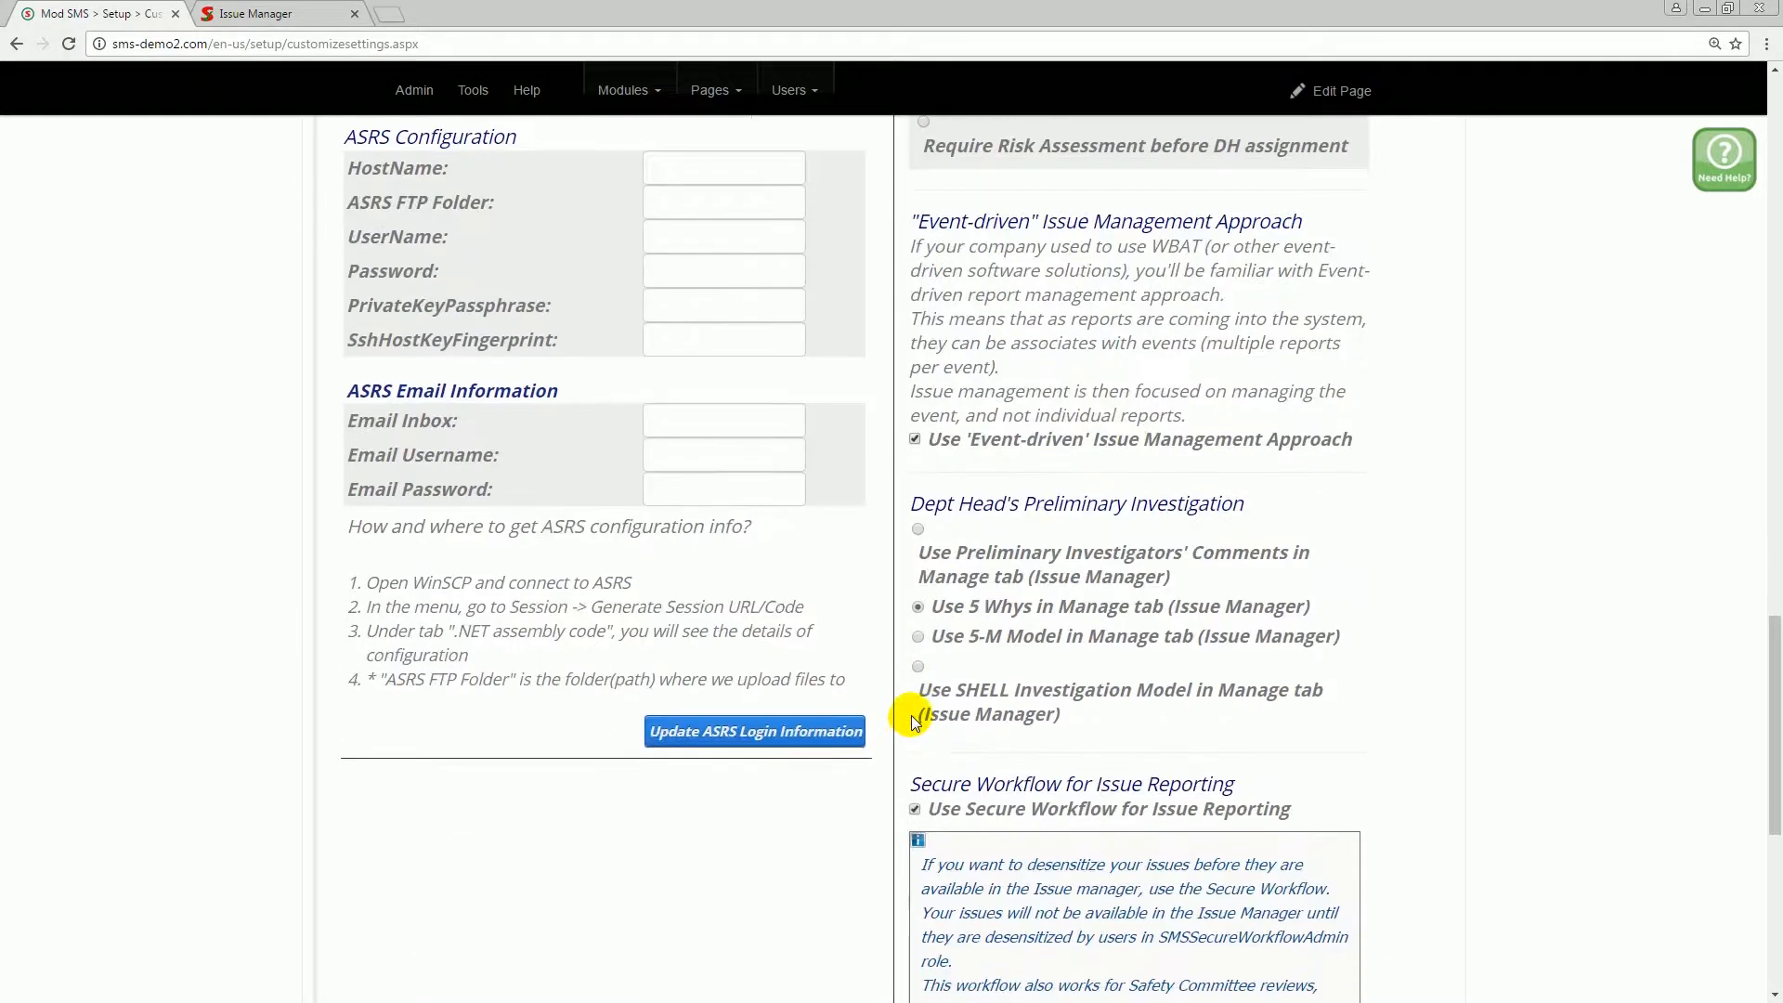
{"action": "scroll", "coordinate": [913, 722], "scroll_direction": "down", "scroll_amount": 1}
{"action": "left_click", "coordinate": [1325, 813]}
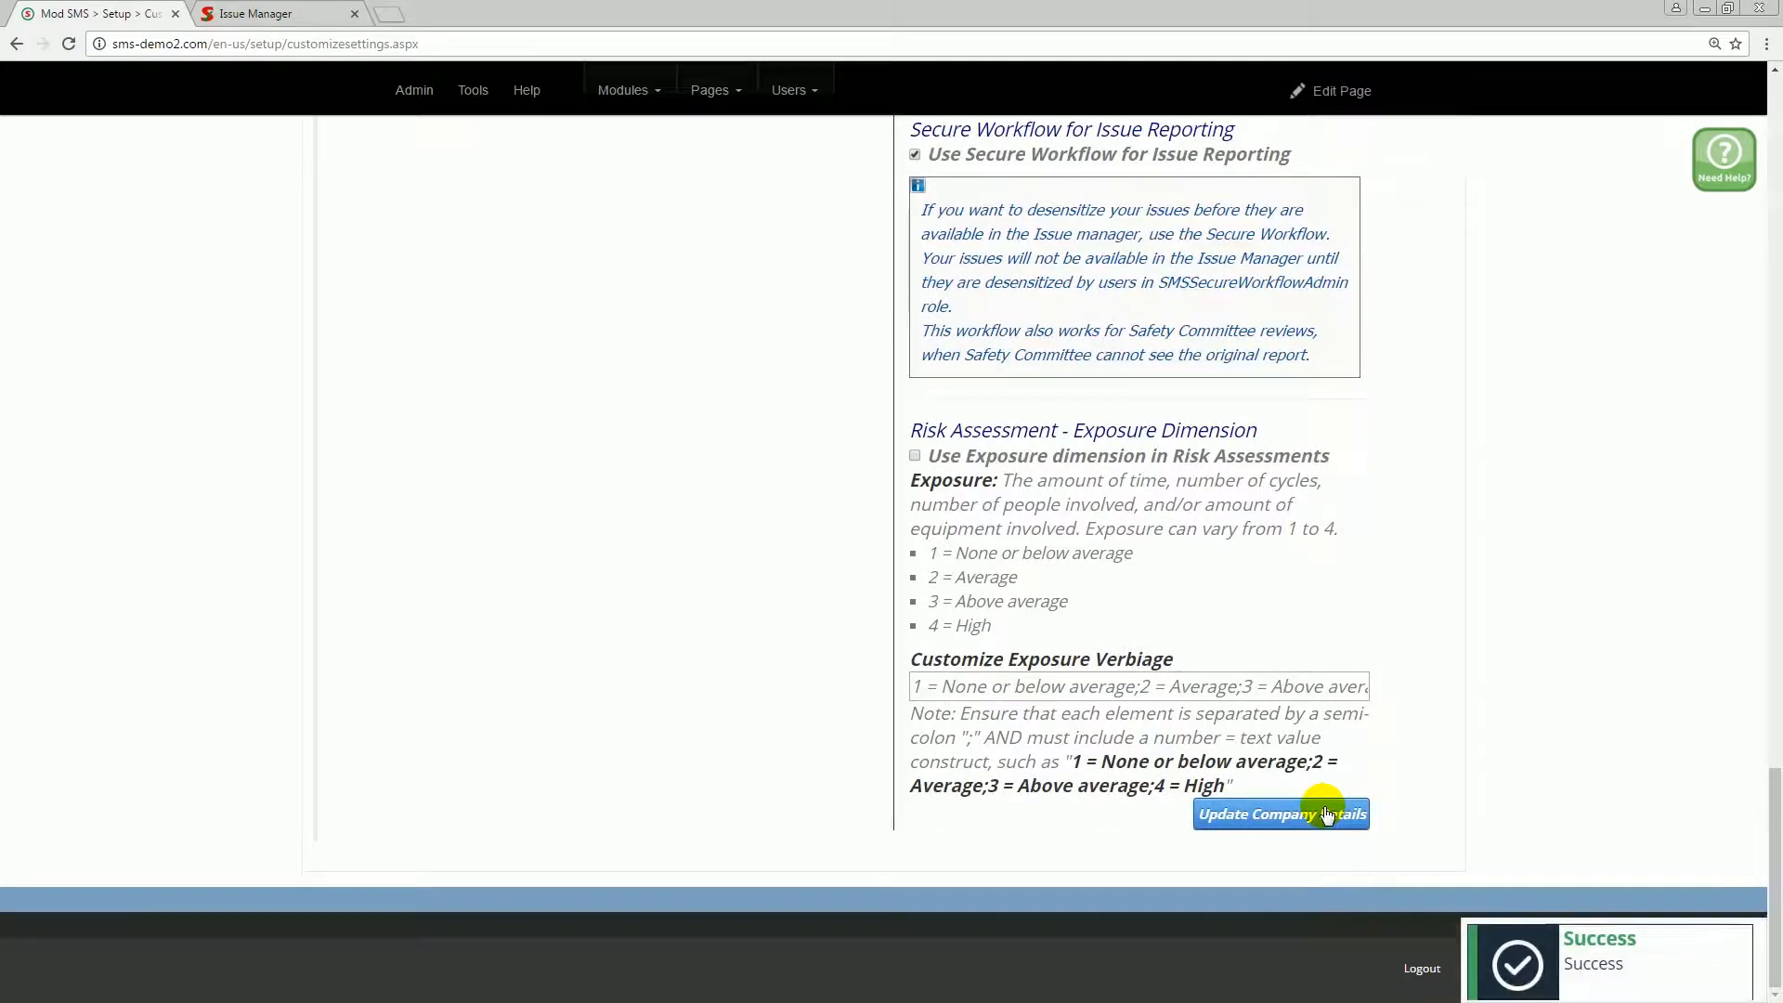
{"action": "scroll", "coordinate": [1325, 815], "scroll_direction": "up", "scroll_amount": 4}
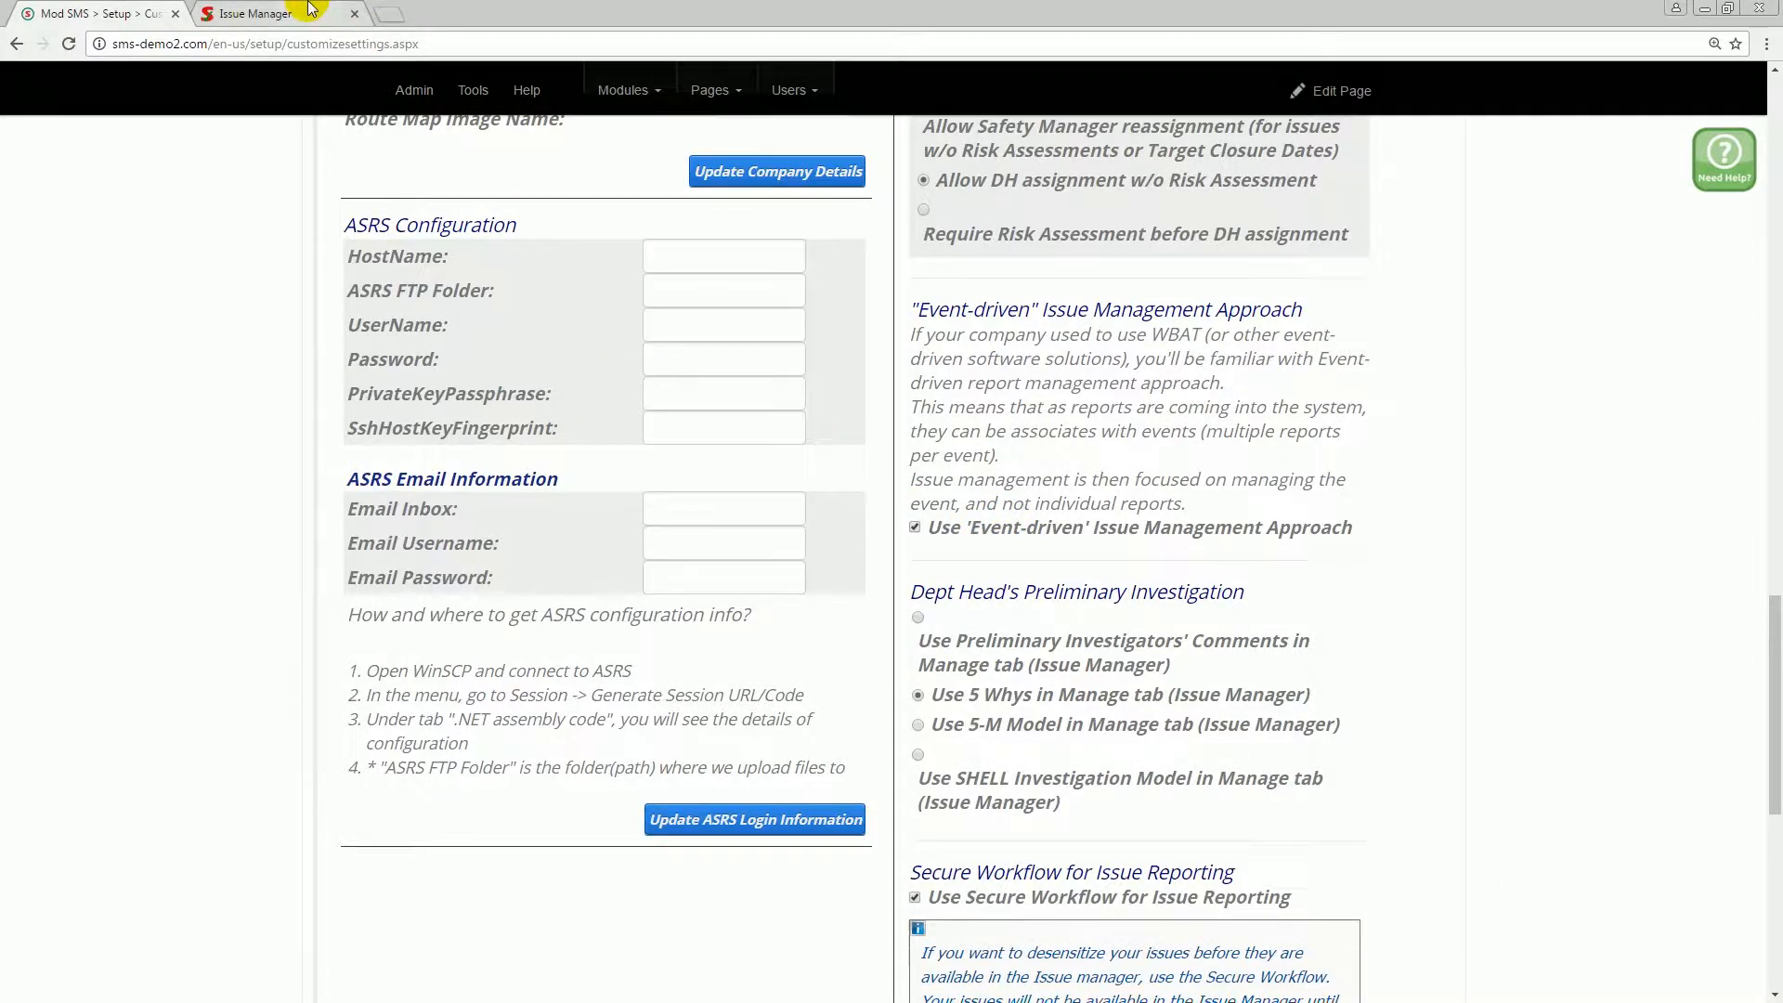
Step: Switch to the already open Issue Manager page and examine the title and reporter in the General Issue's initial report
{"action": "left_click", "coordinate": [277, 14]}
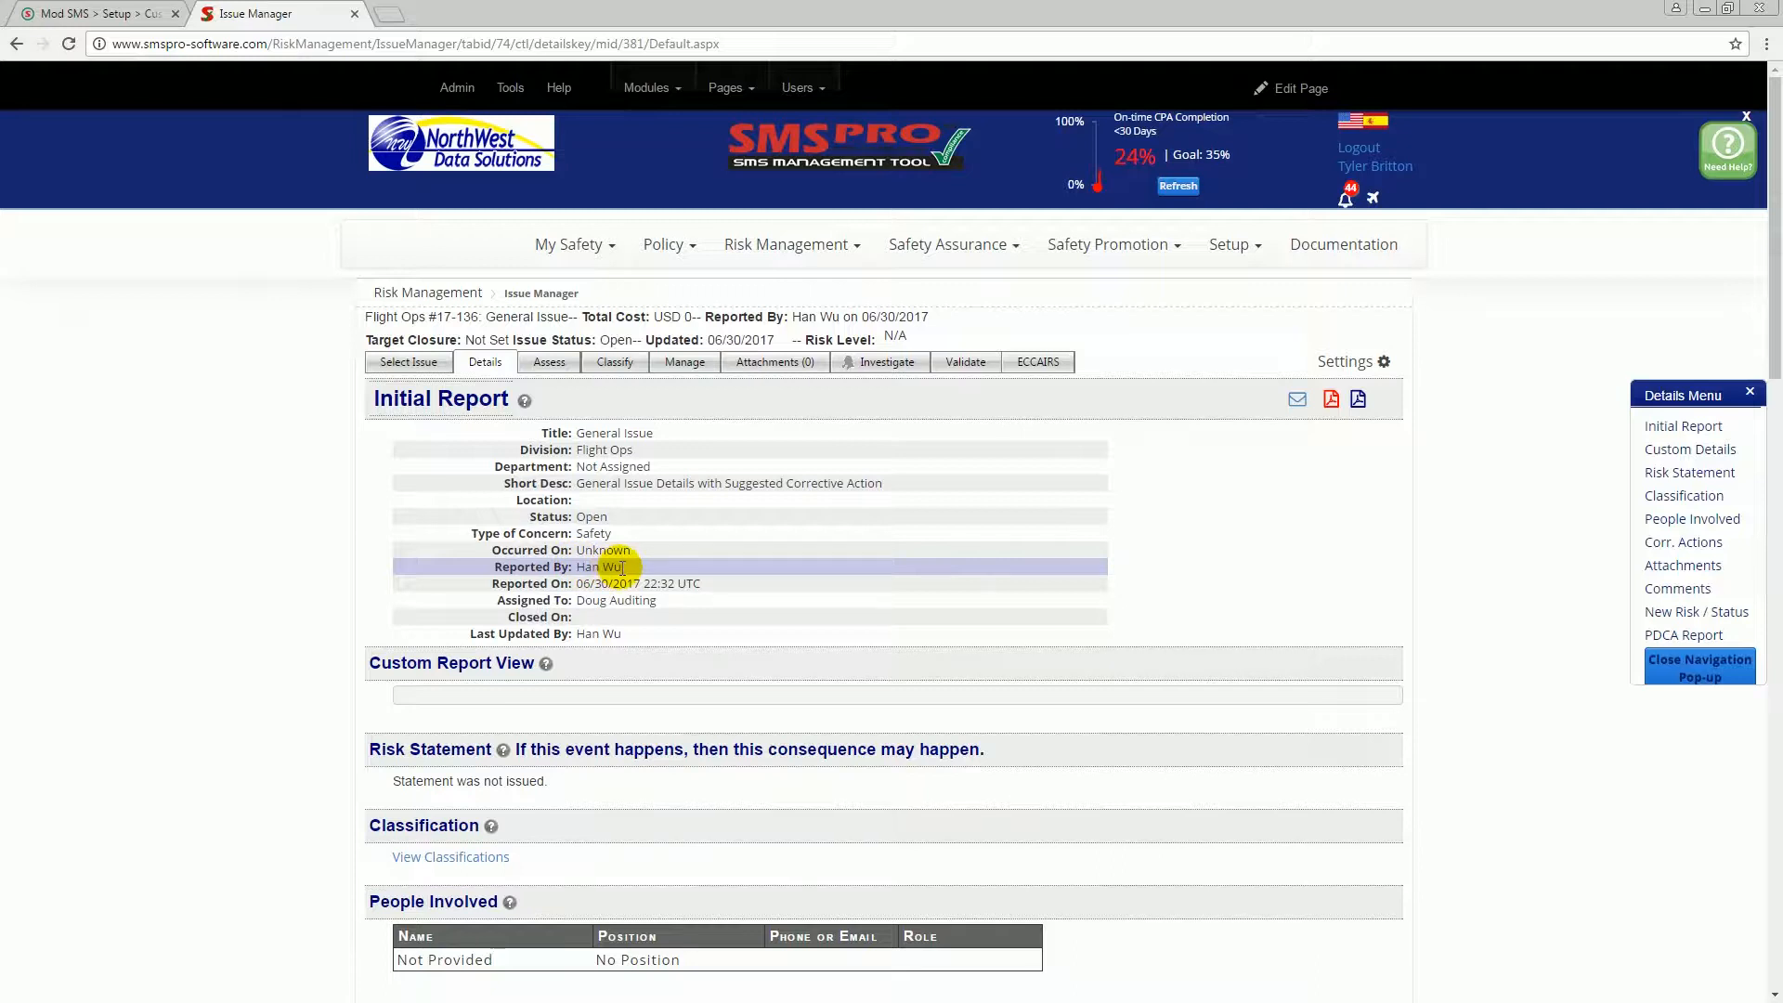
{"action": "left_click_drag", "start_coordinate": [622, 567], "coordinate": [572, 567]}
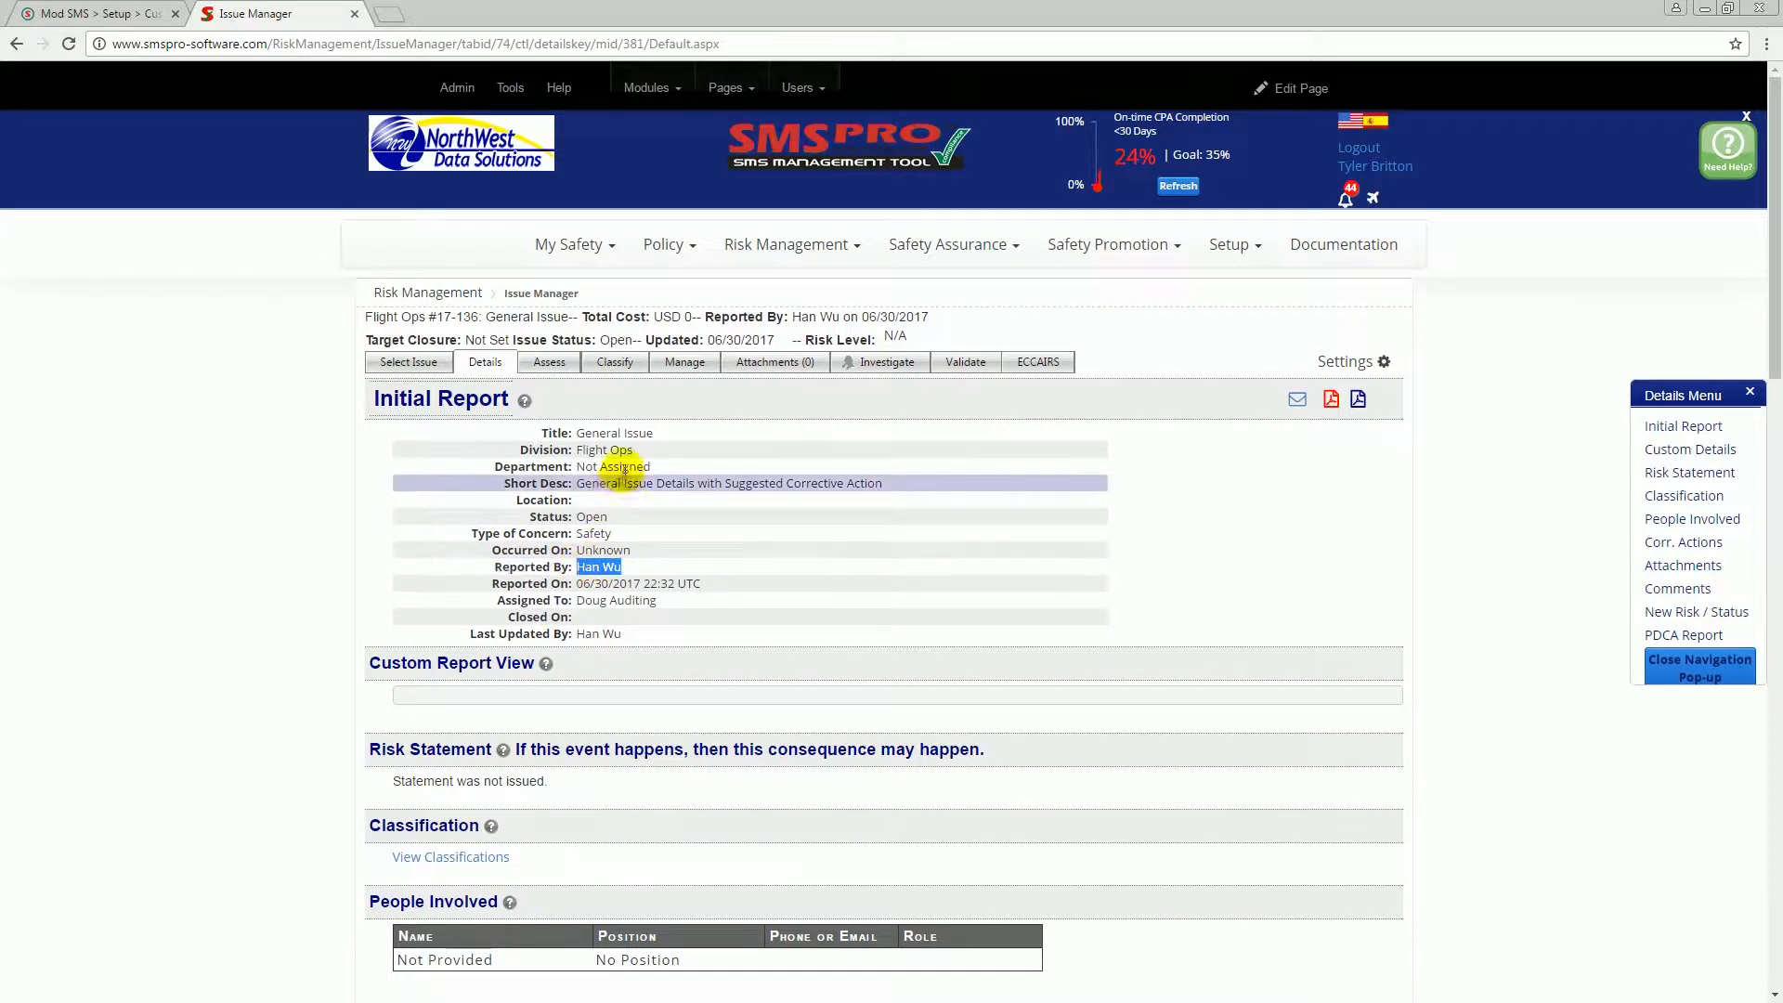
{"action": "left_click_drag", "start_coordinate": [656, 431], "coordinate": [565, 434]}
{"action": "left_click_drag", "start_coordinate": [649, 569], "coordinate": [579, 569]}
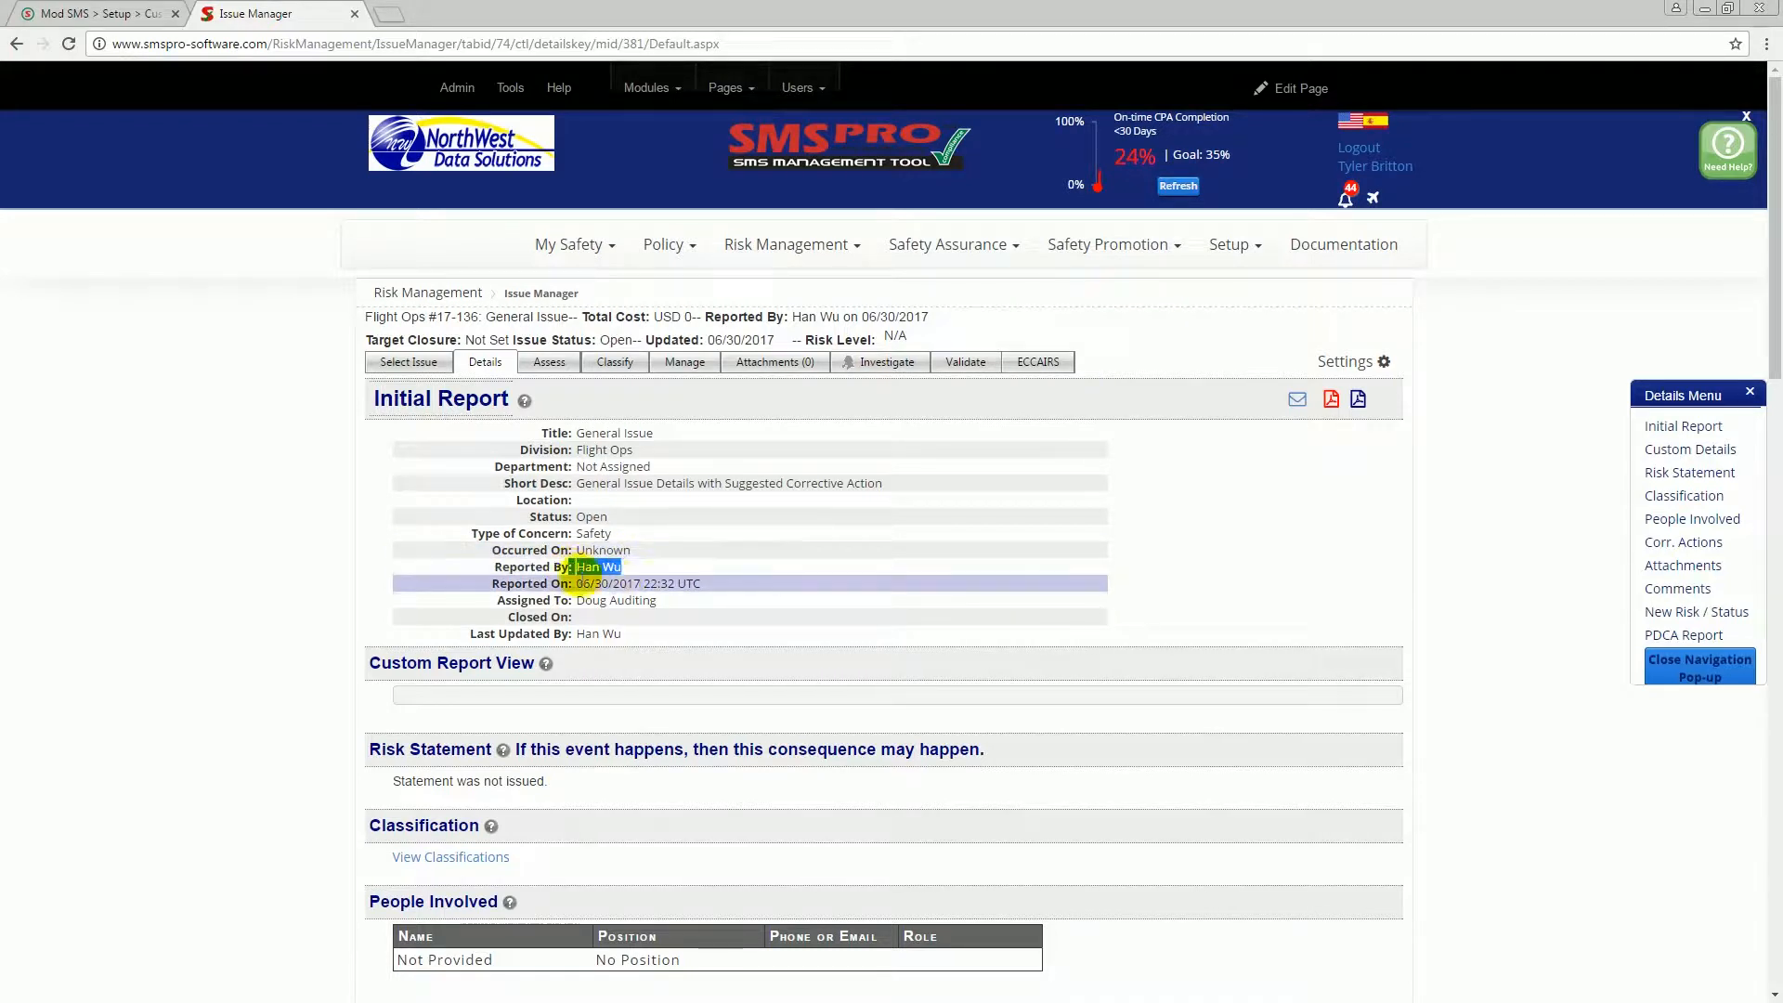
{"action": "left_click", "coordinate": [625, 569]}
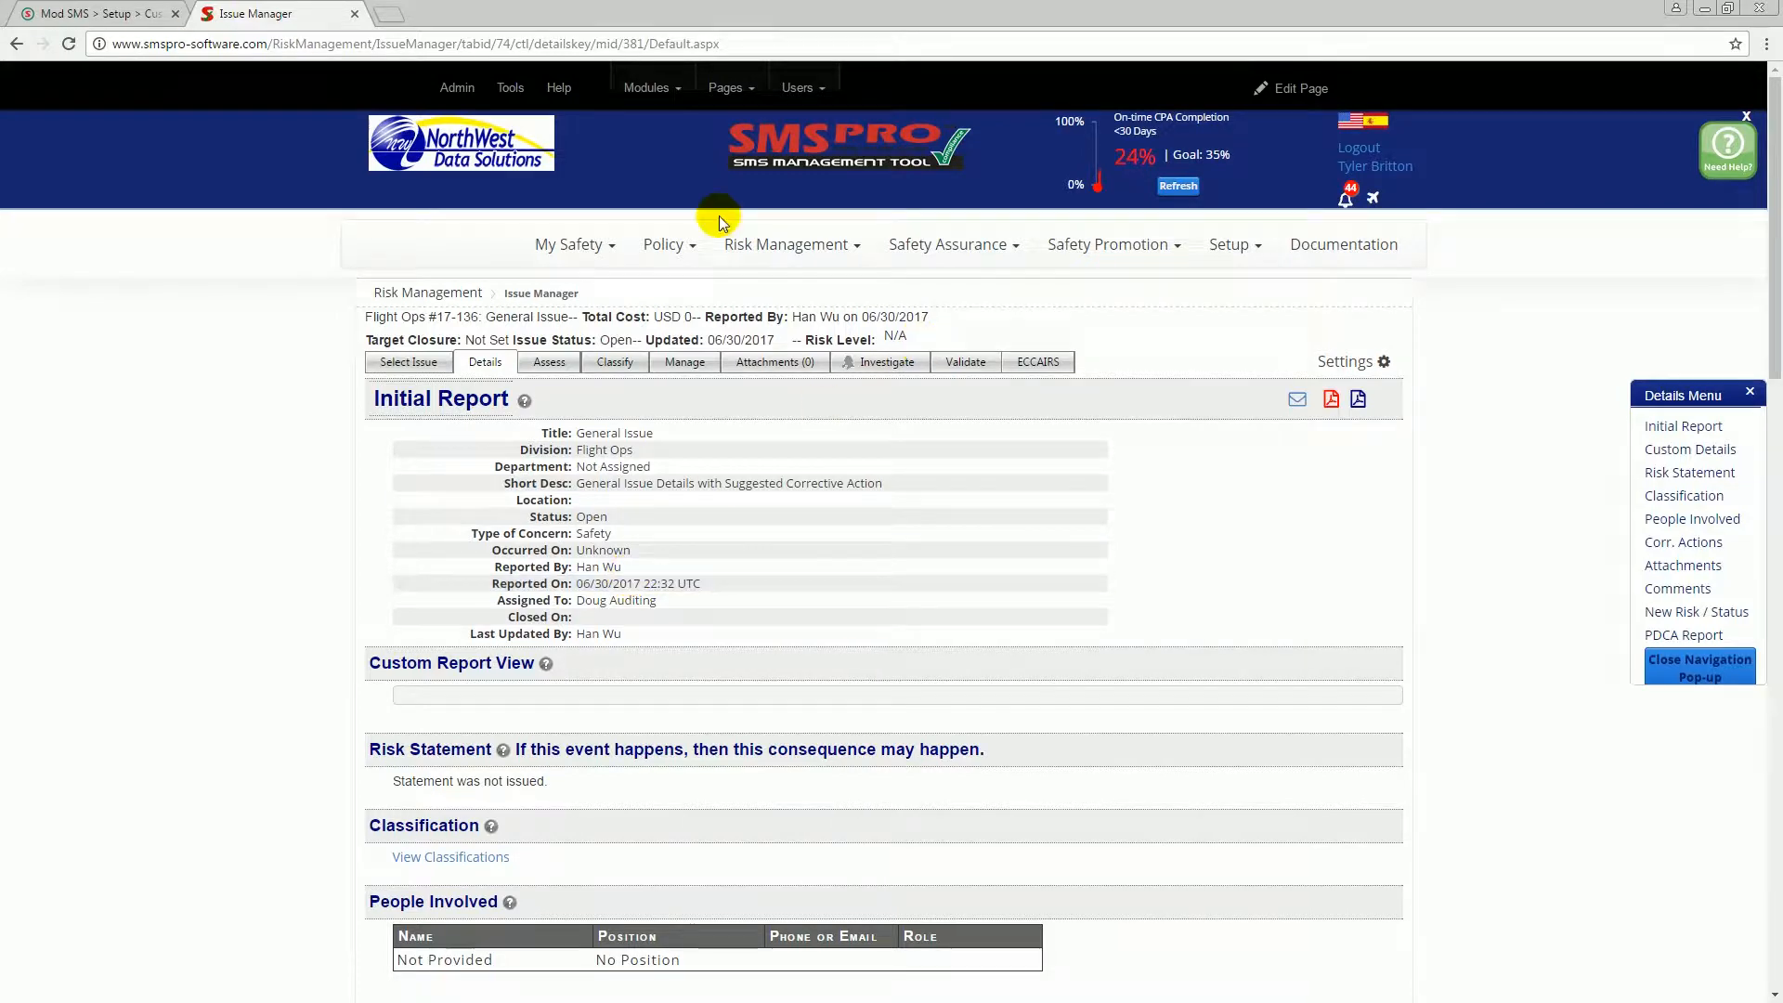
Step: Examine the Merge Duplicate Issues option in the issue's assessment, and review its details from the initial report through the comments
{"action": "left_click", "coordinate": [542, 366]}
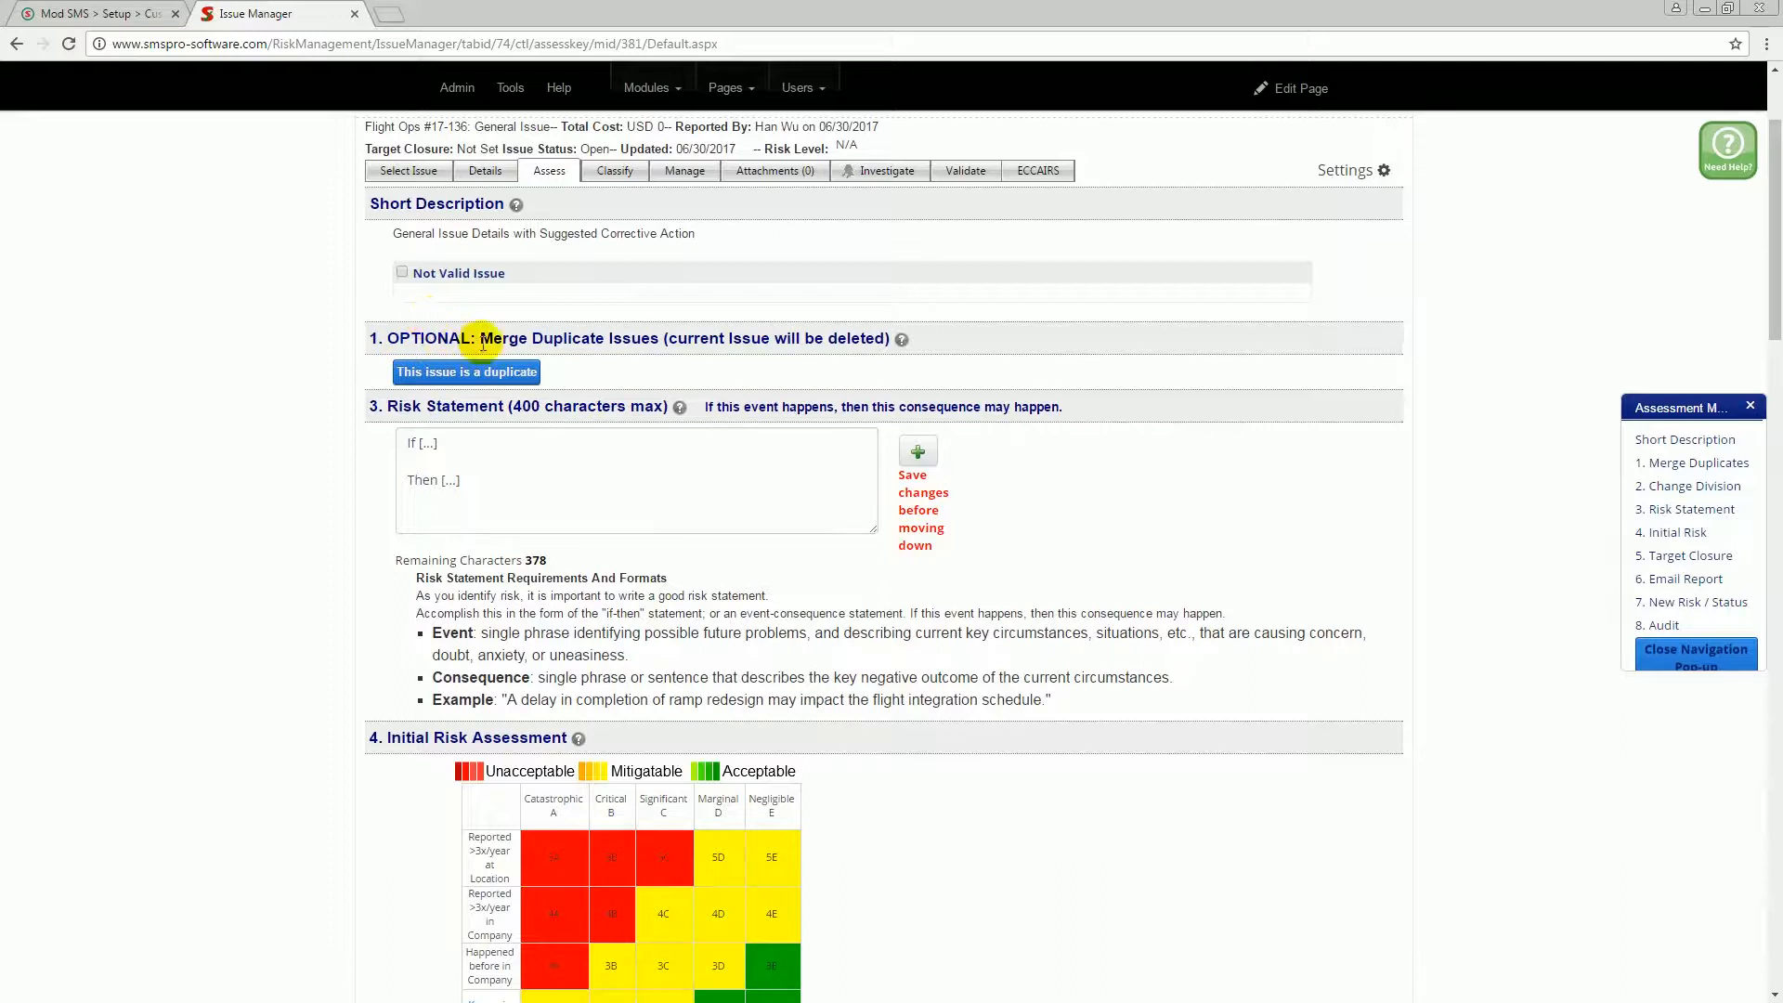
{"action": "left_click_drag", "start_coordinate": [486, 337], "coordinate": [662, 338]}
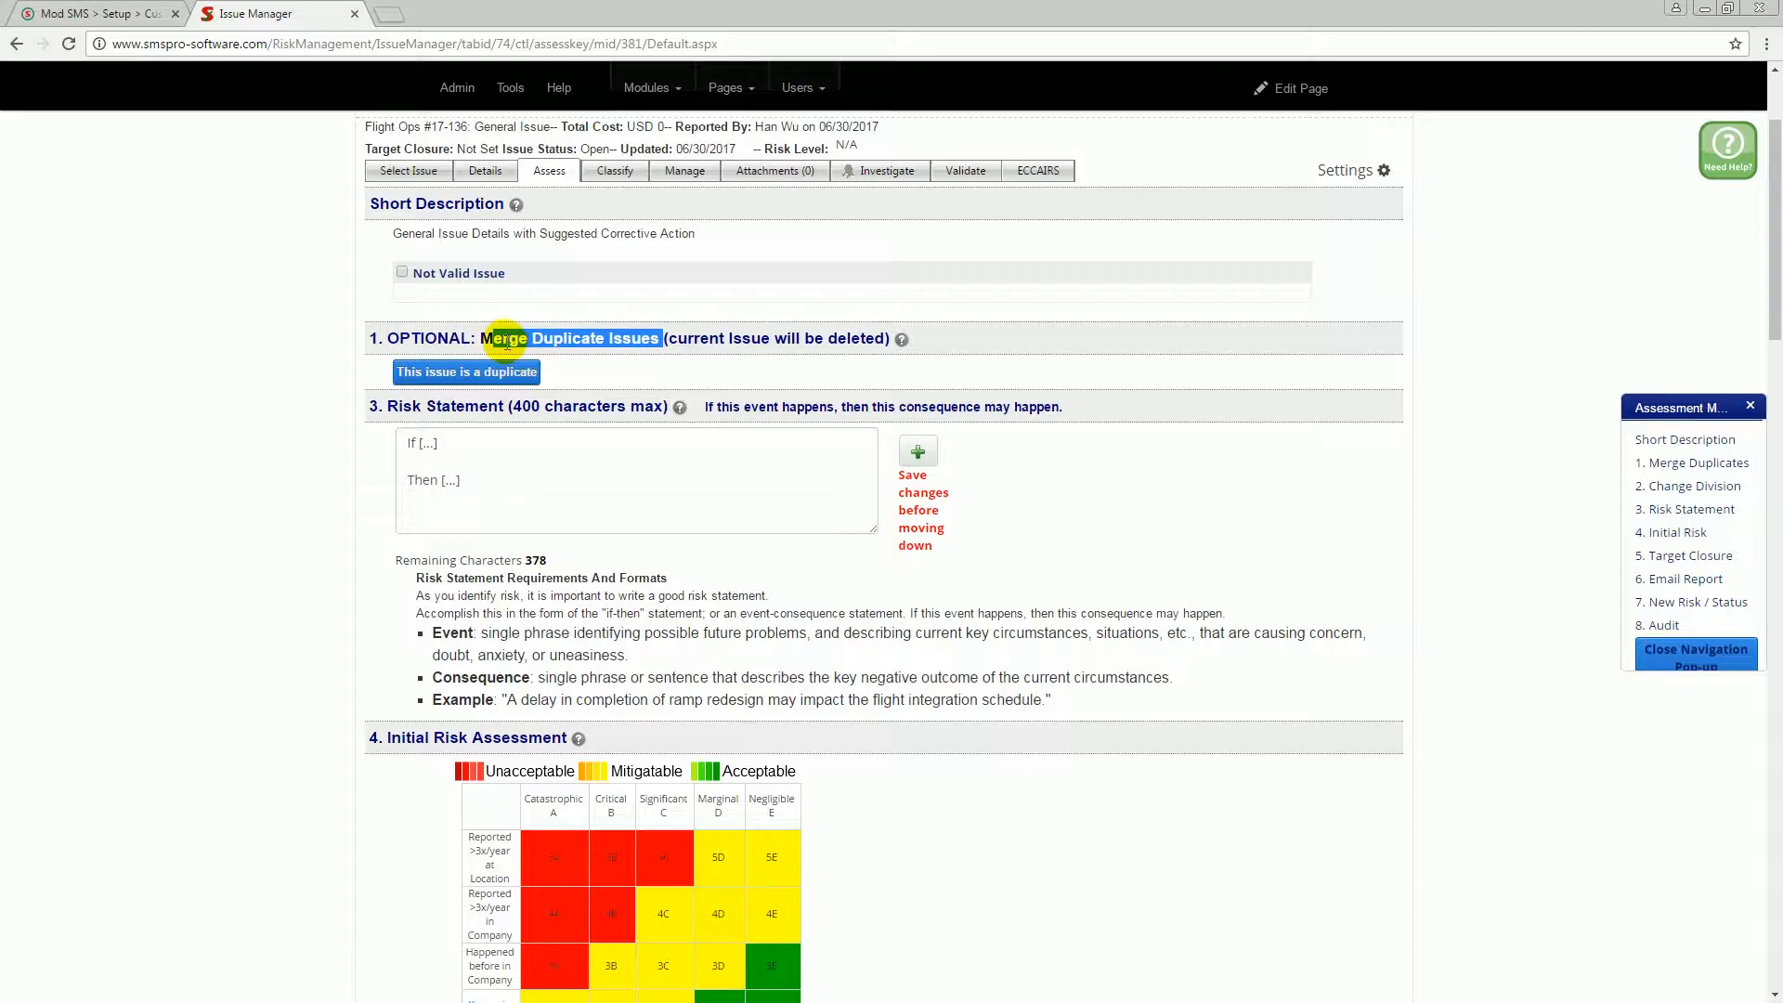
{"action": "left_click", "coordinate": [489, 175]}
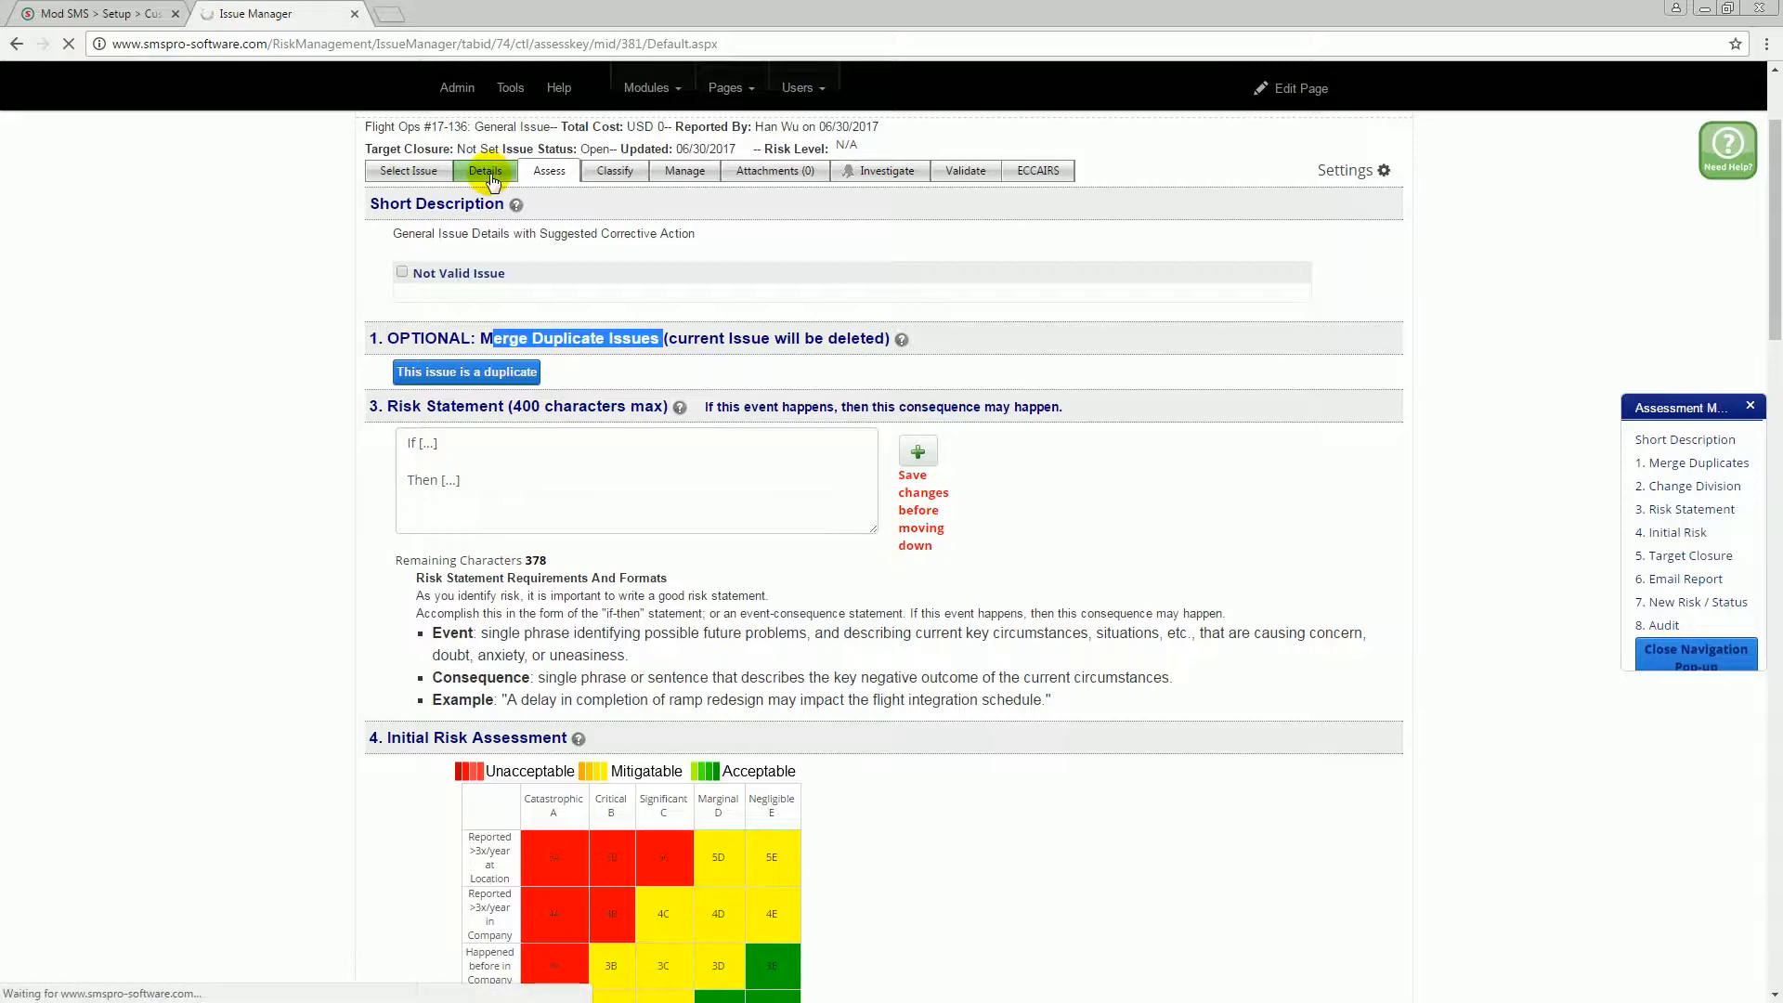
{"action": "scroll", "coordinate": [553, 400], "scroll_direction": "down", "scroll_amount": 3}
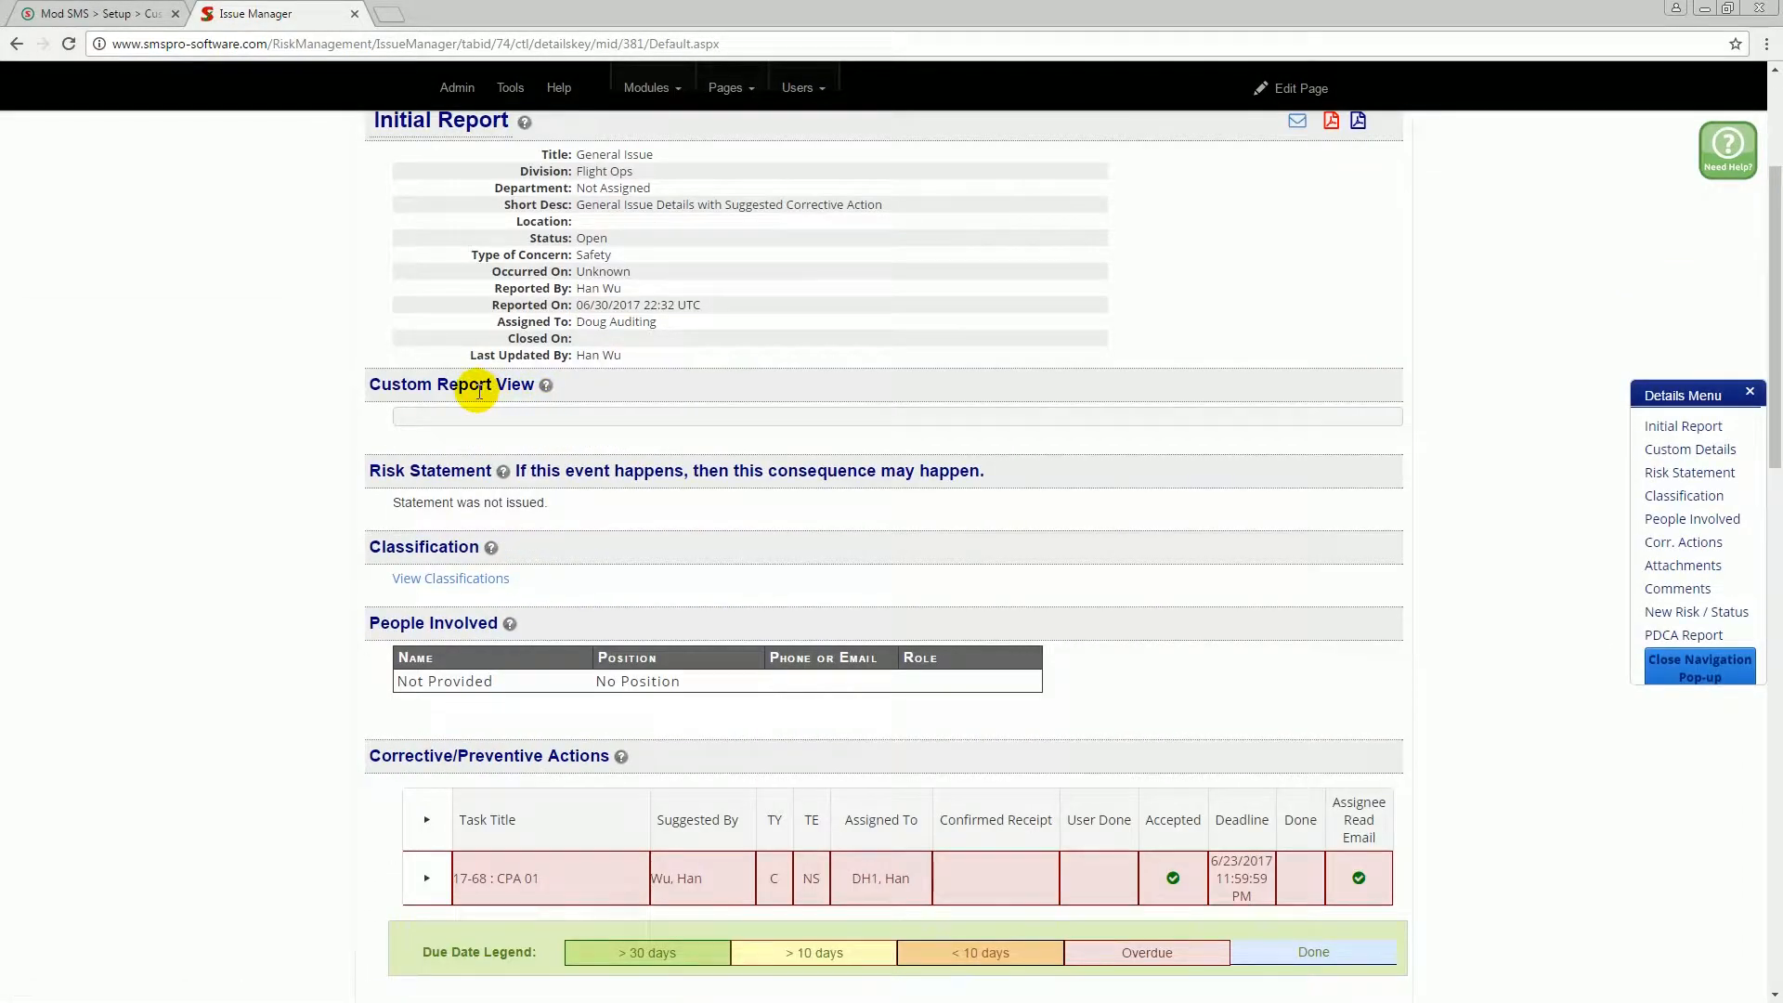
{"action": "scroll", "coordinate": [478, 390], "scroll_direction": "down", "scroll_amount": 8}
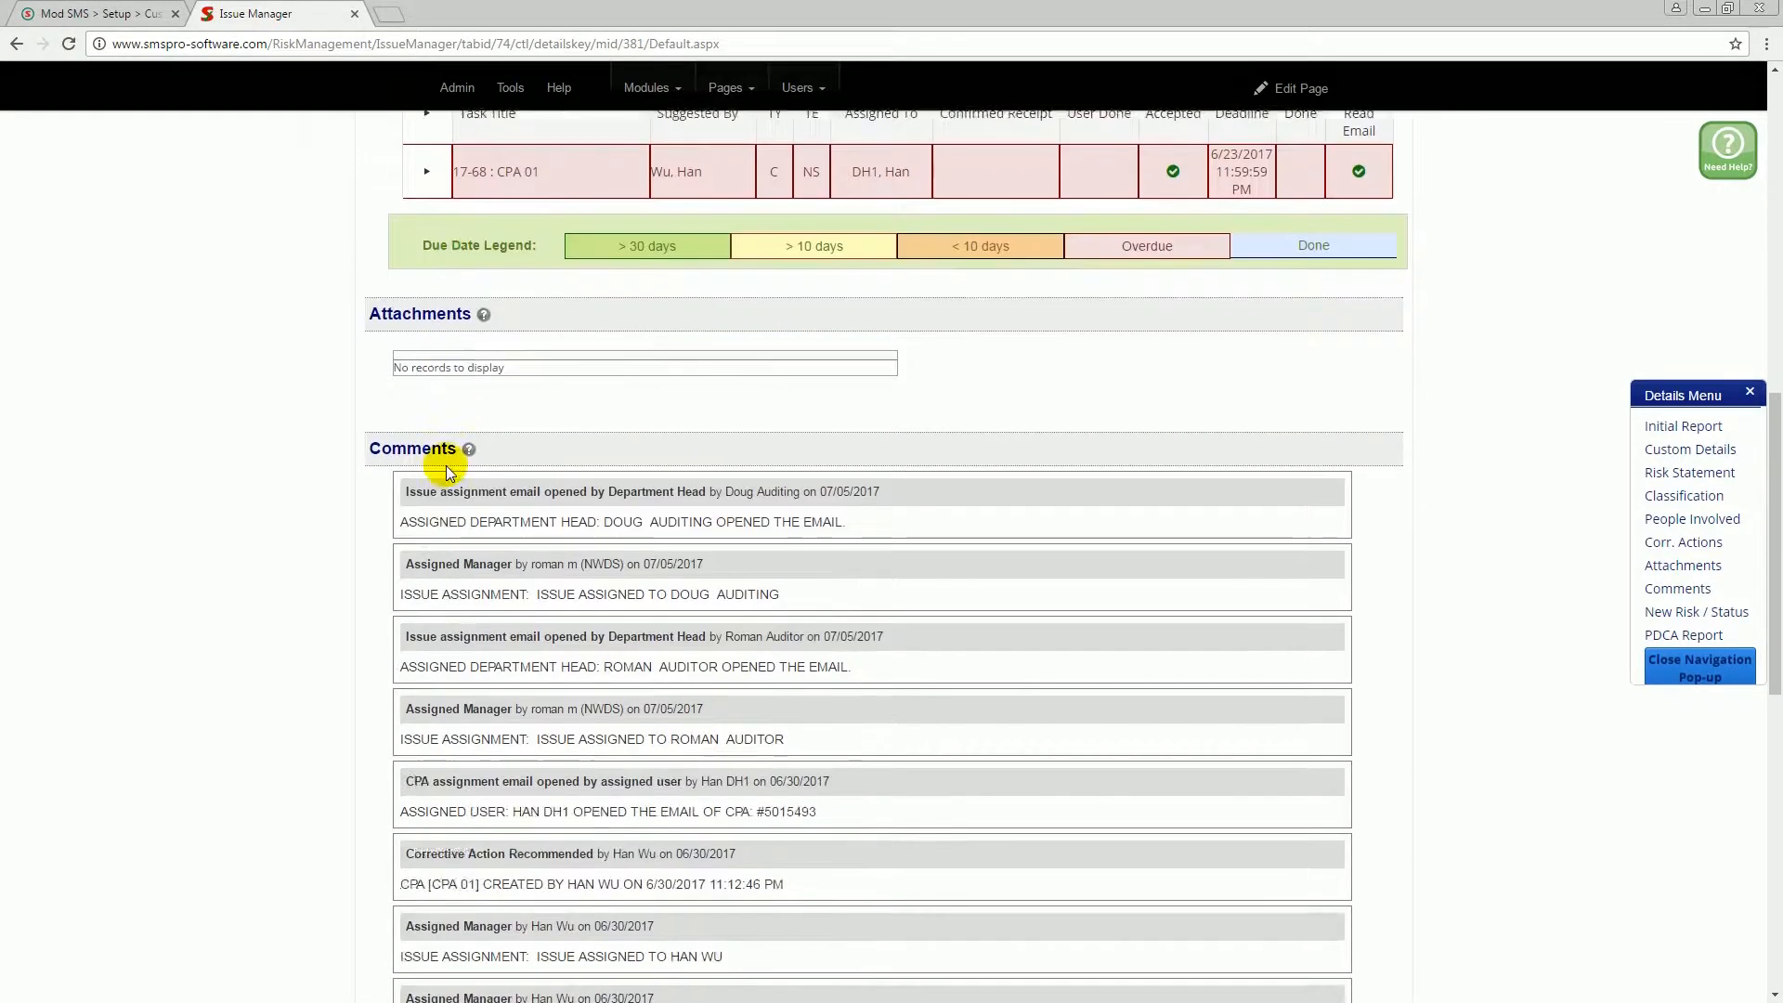
{"action": "scroll", "coordinate": [447, 466], "scroll_direction": "up", "scroll_amount": 9}
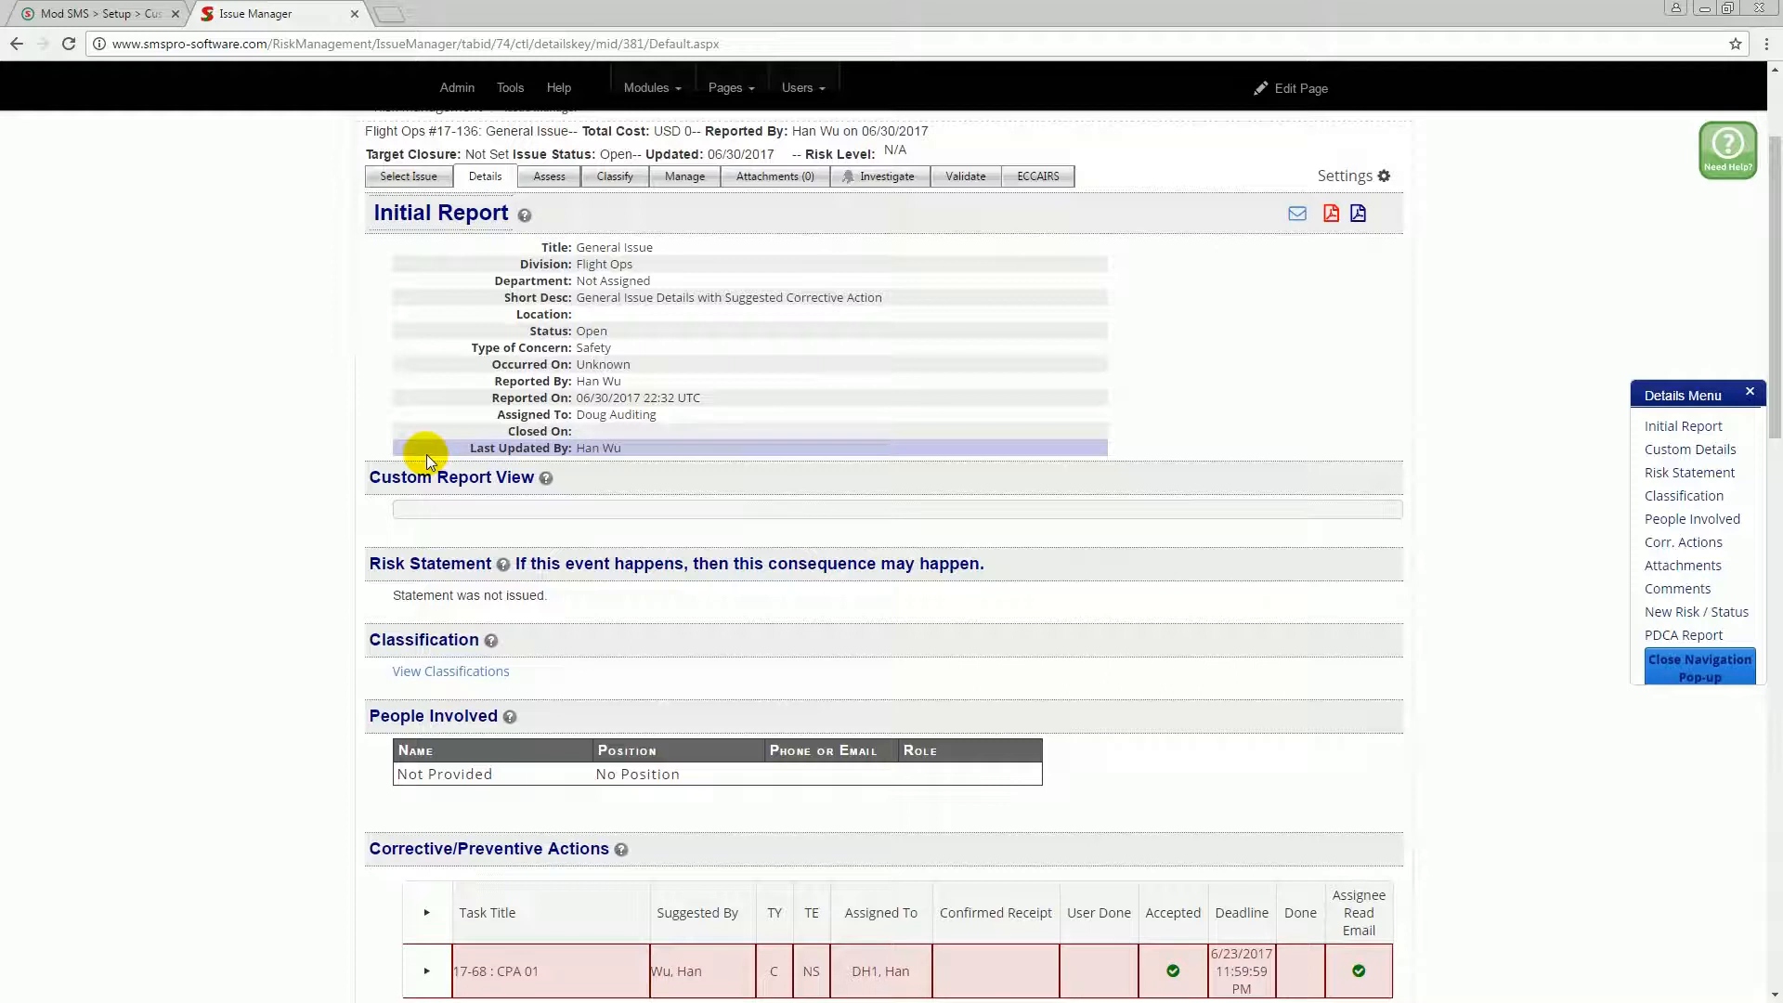
{"action": "left_click_drag", "start_coordinate": [622, 445], "coordinate": [570, 447]}
{"action": "left_click", "coordinate": [617, 455]}
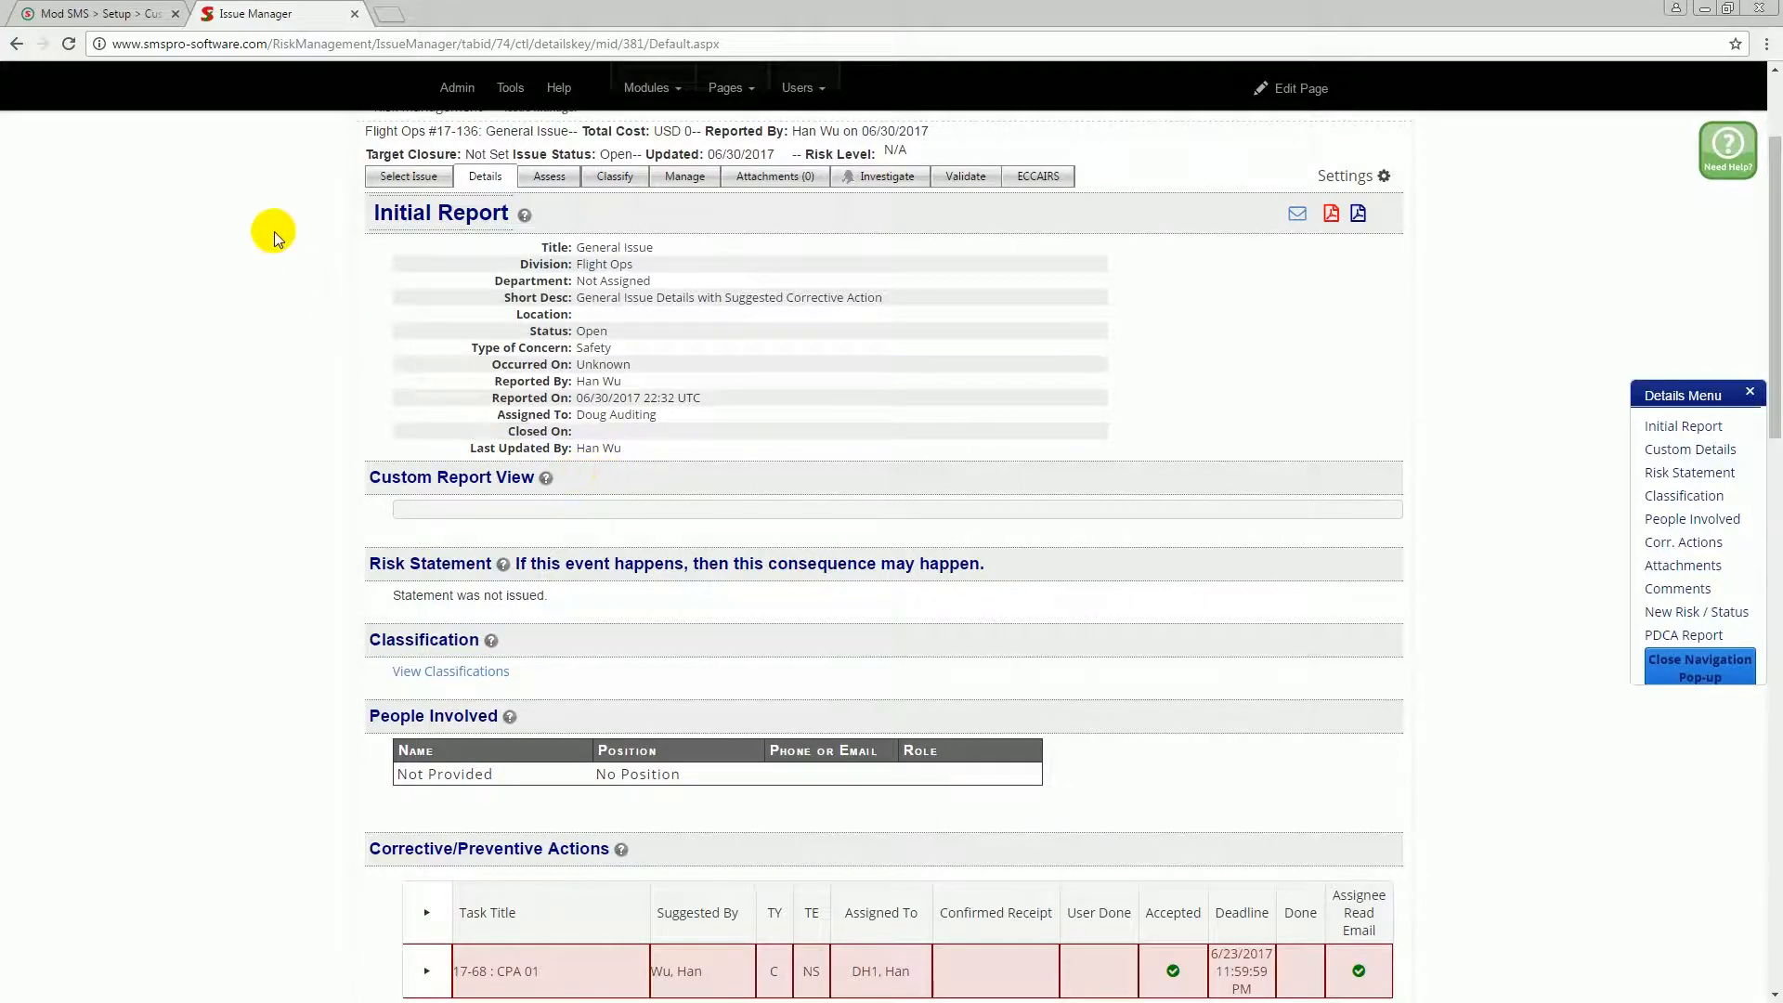
Step: Bring up the two side-by-side quick report forms and compare the pilot's and copilot's runway incursion titles
{"action": "left_click_drag", "start_coordinate": [629, 8], "coordinate": [1782, 185]}
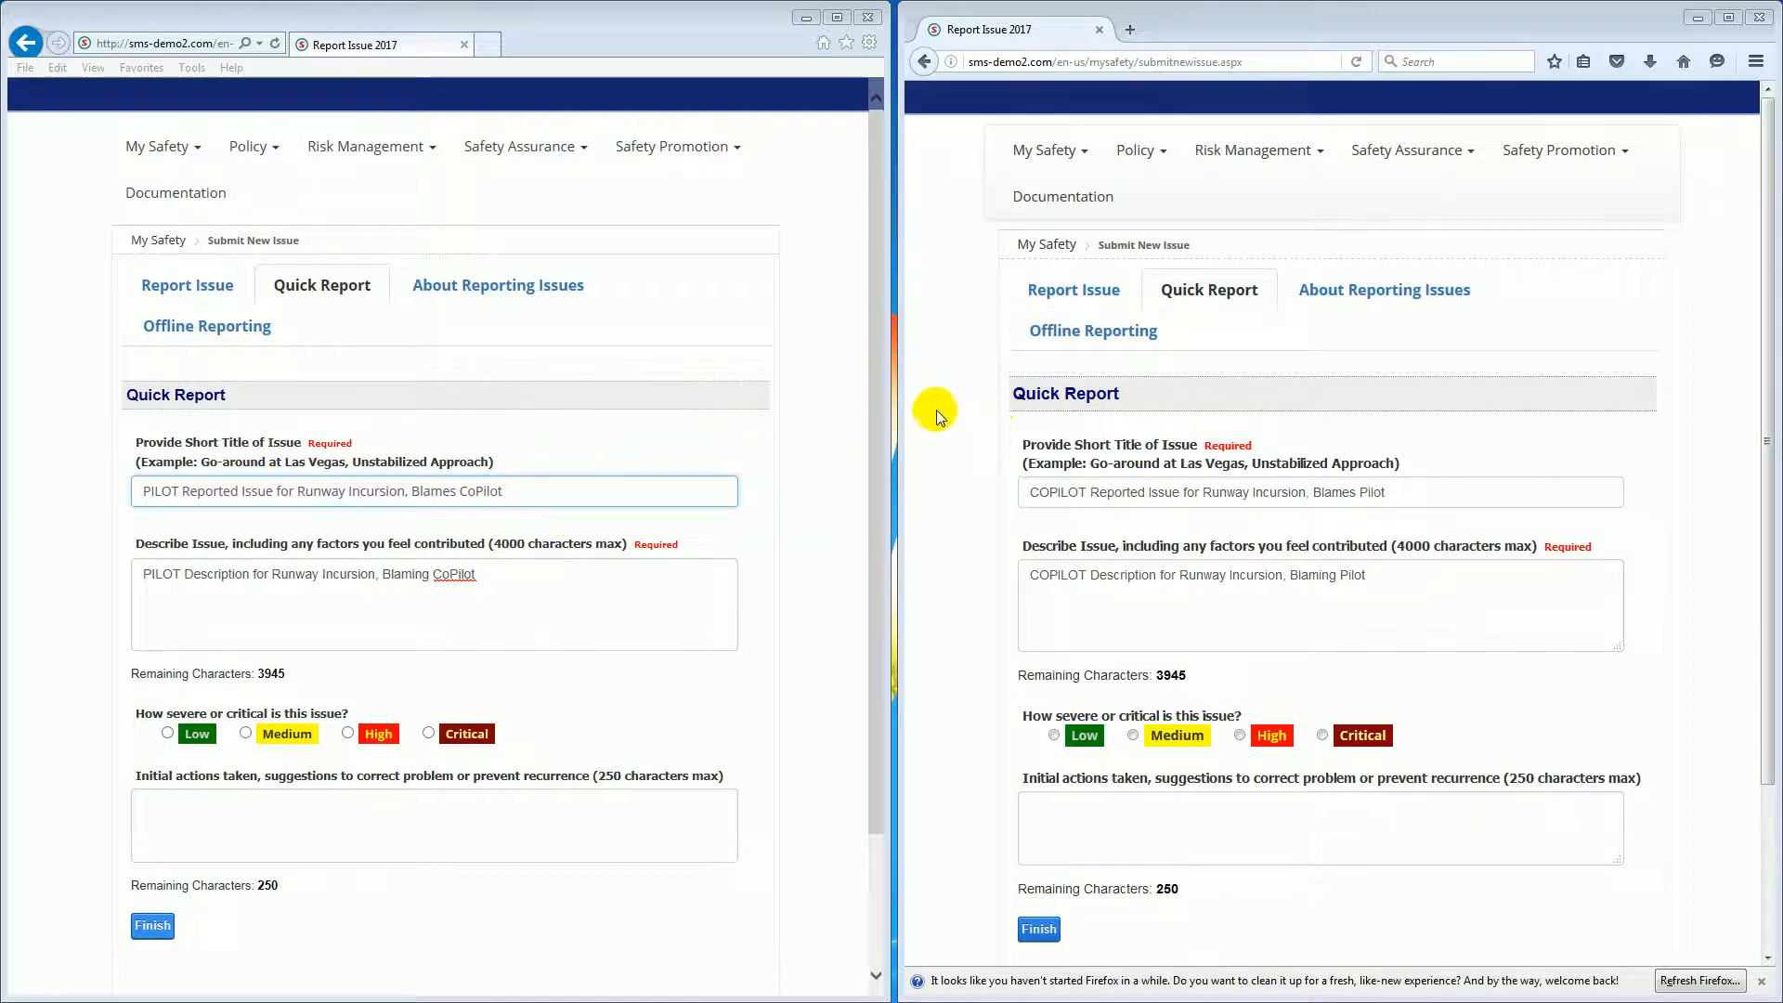
{"action": "double_click", "coordinate": [163, 490]}
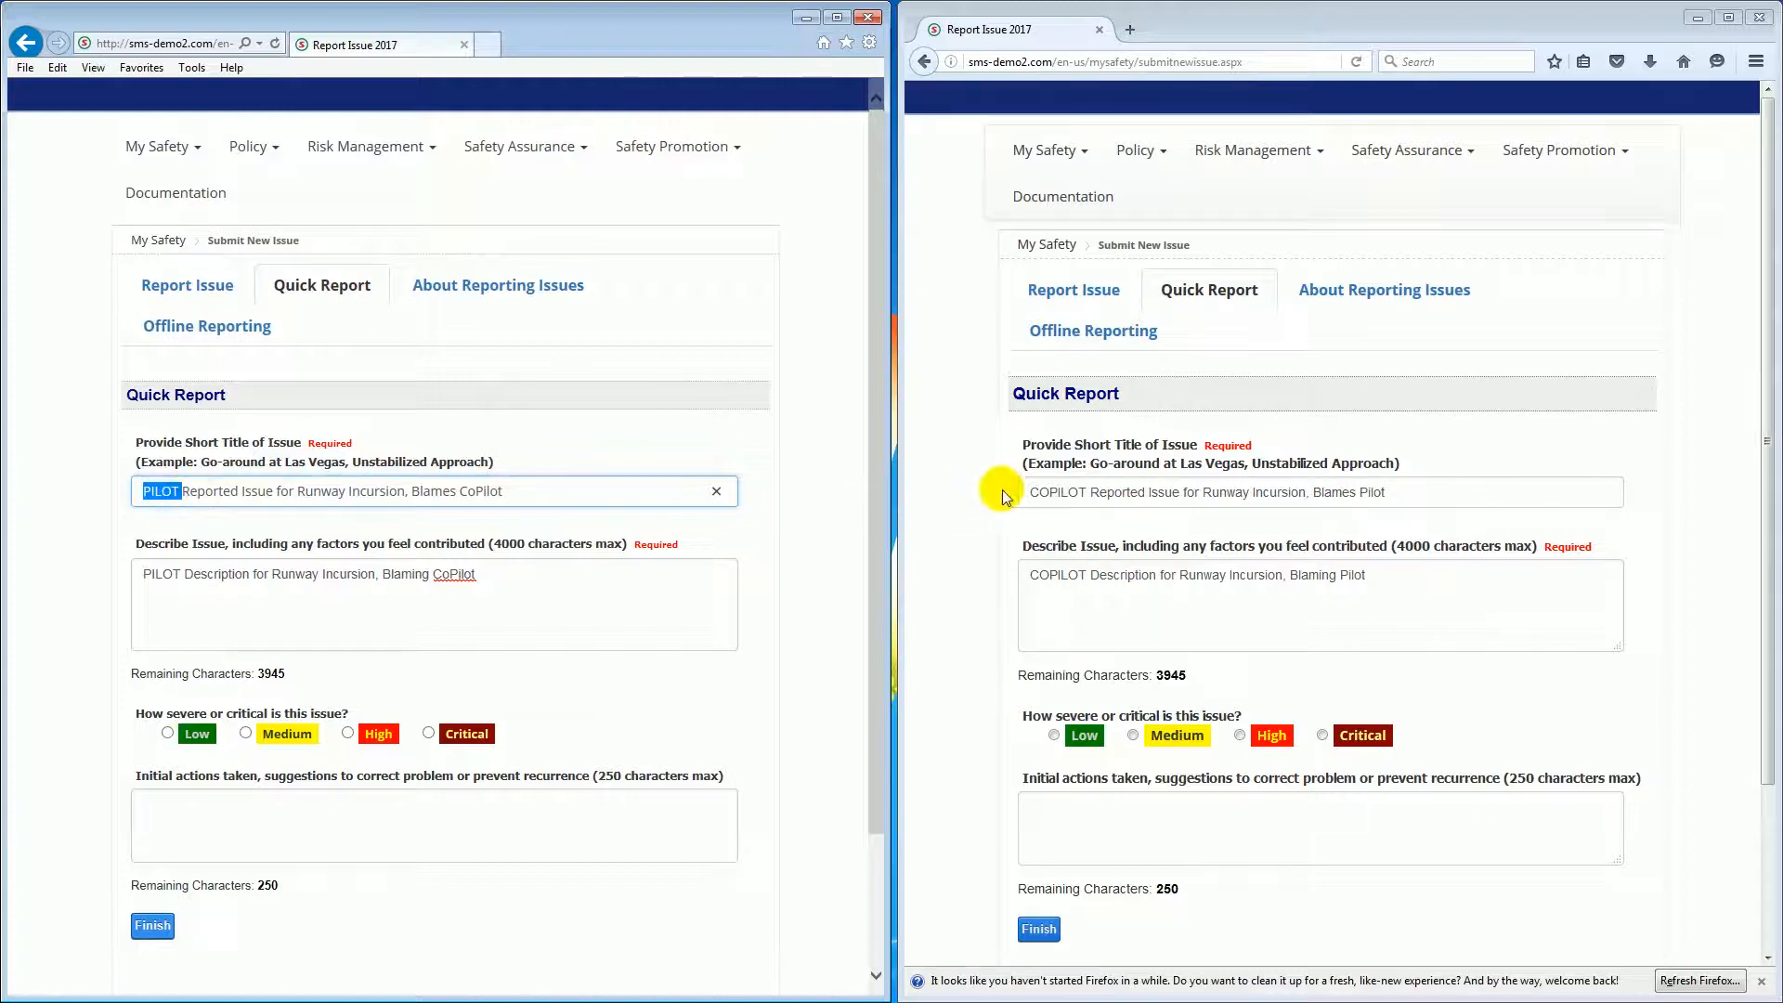
{"action": "double_click", "coordinate": [1042, 491]}
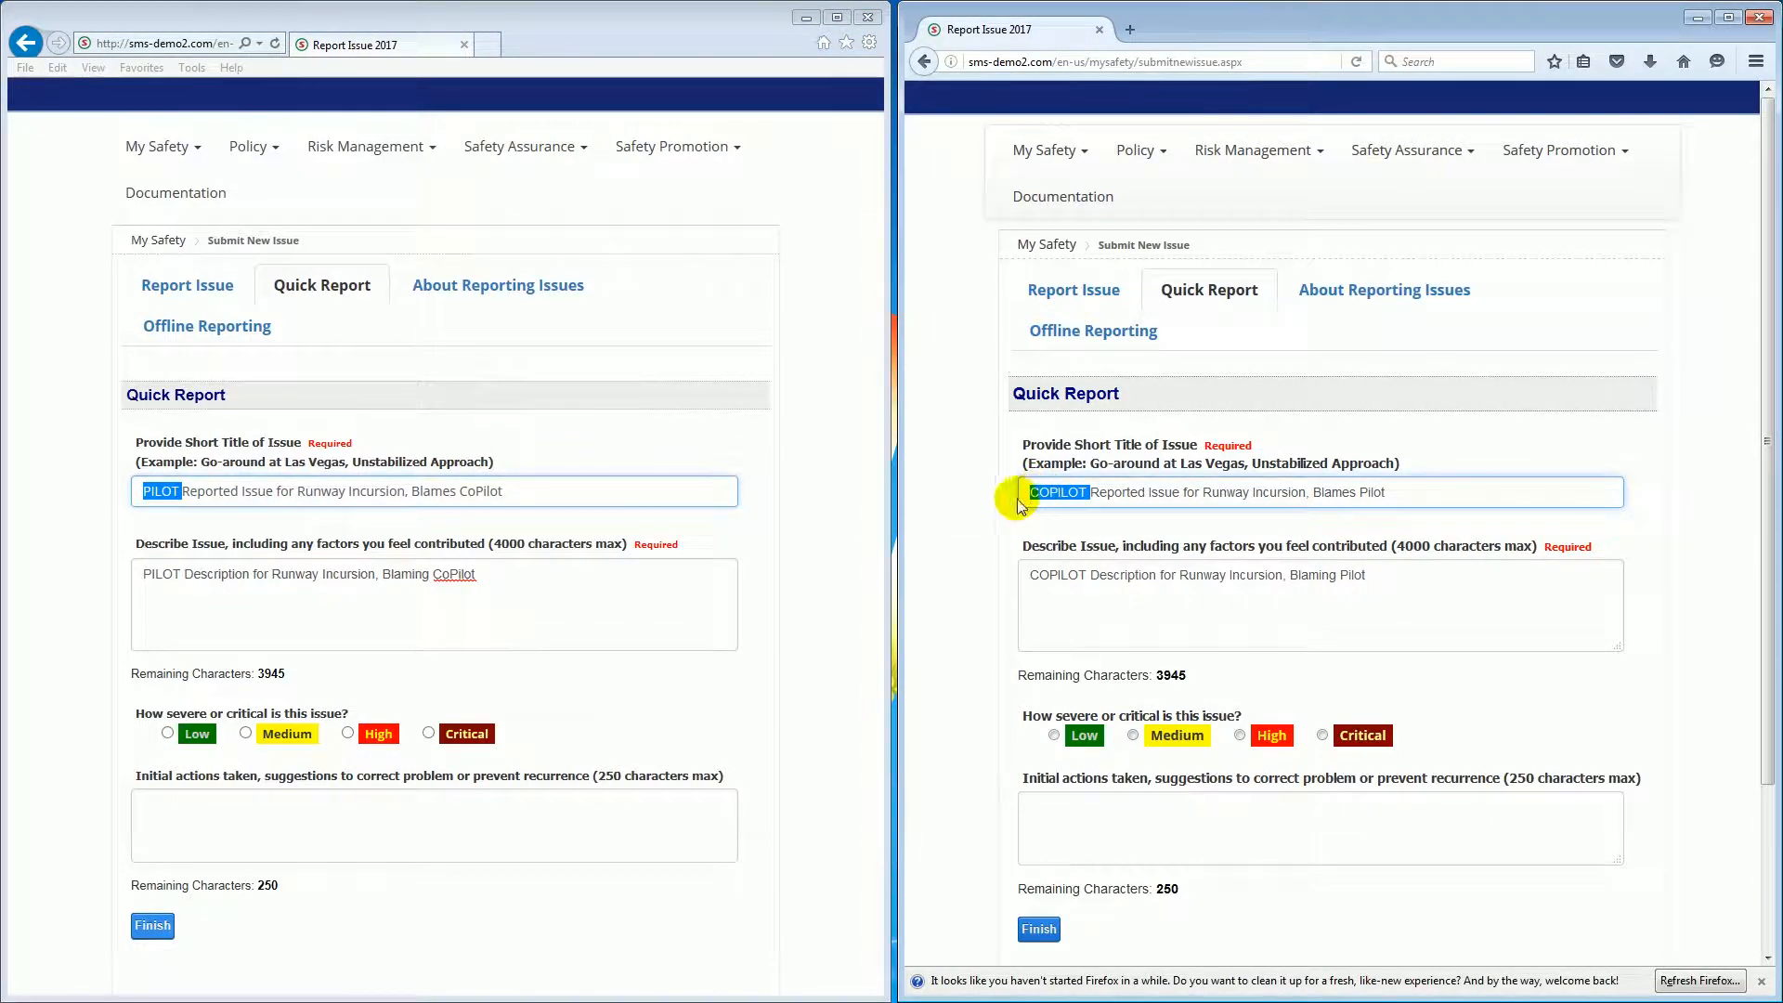
{"action": "left_click", "coordinate": [263, 490]}
{"action": "double_click", "coordinate": [478, 490]}
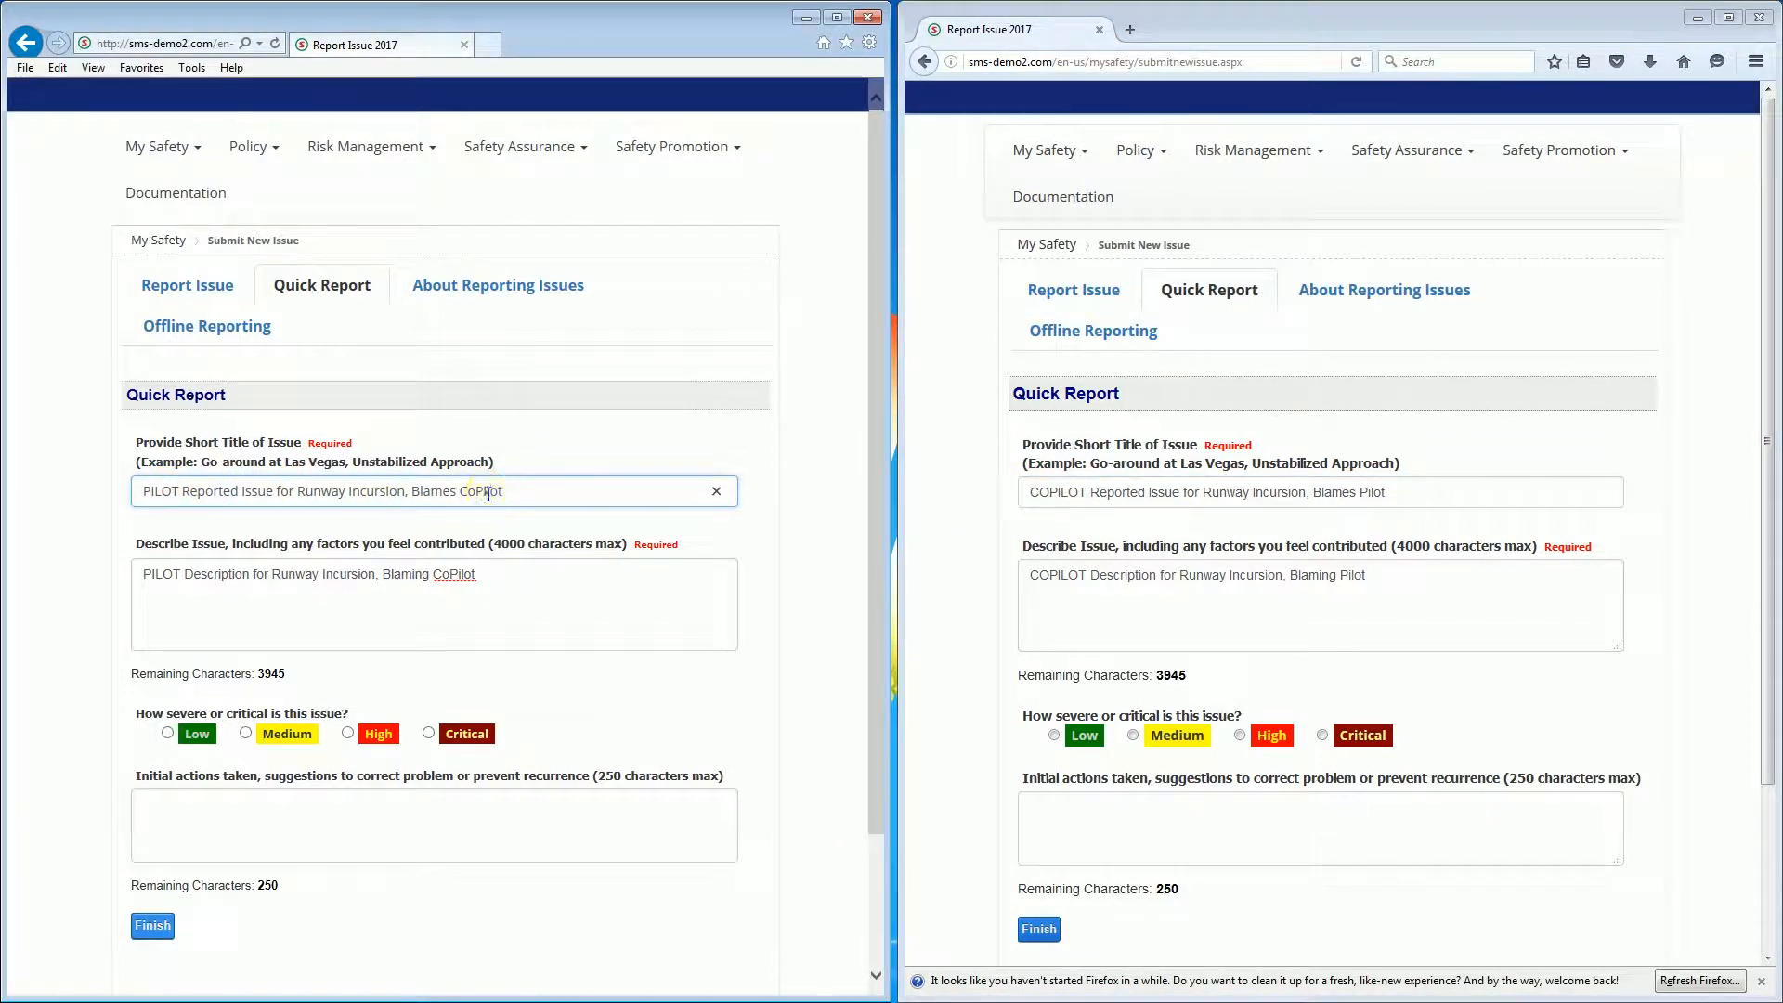
{"action": "double_click", "coordinate": [1035, 493]}
{"action": "double_click", "coordinate": [1372, 493]}
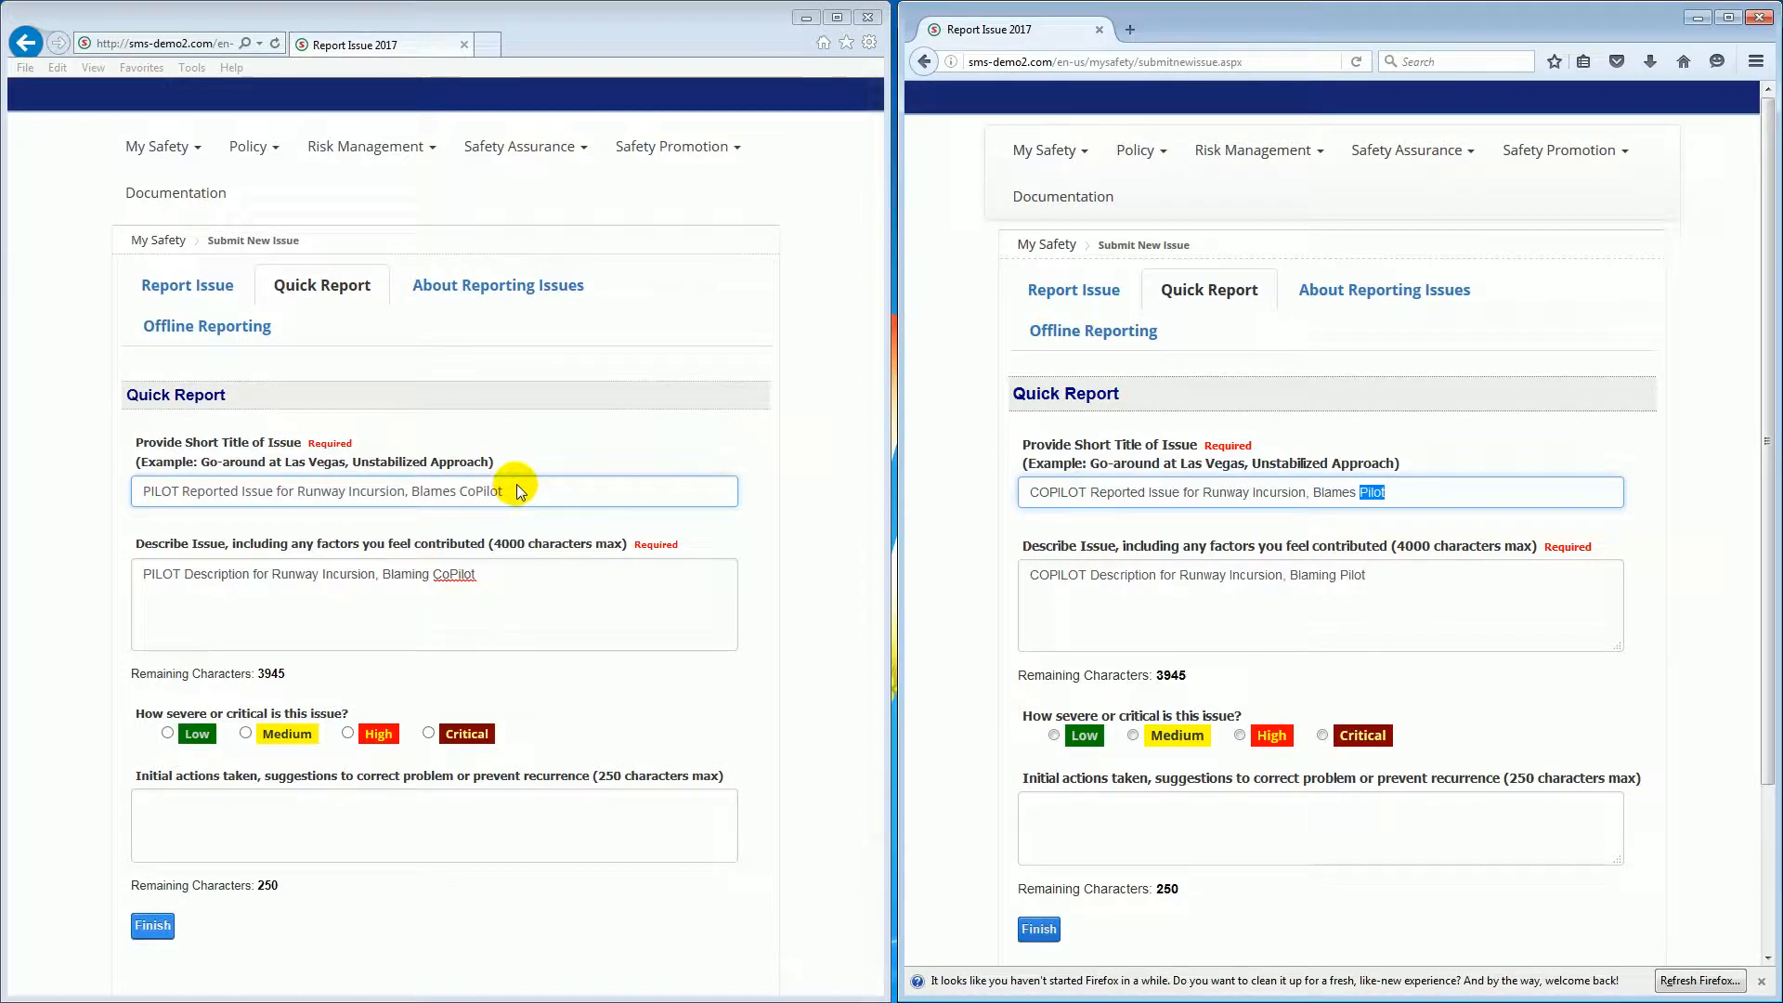
Step: Submit both the pilot's and copilot's quick reports, and open Issue Manager in each browser window
{"action": "left_click", "coordinate": [151, 925]}
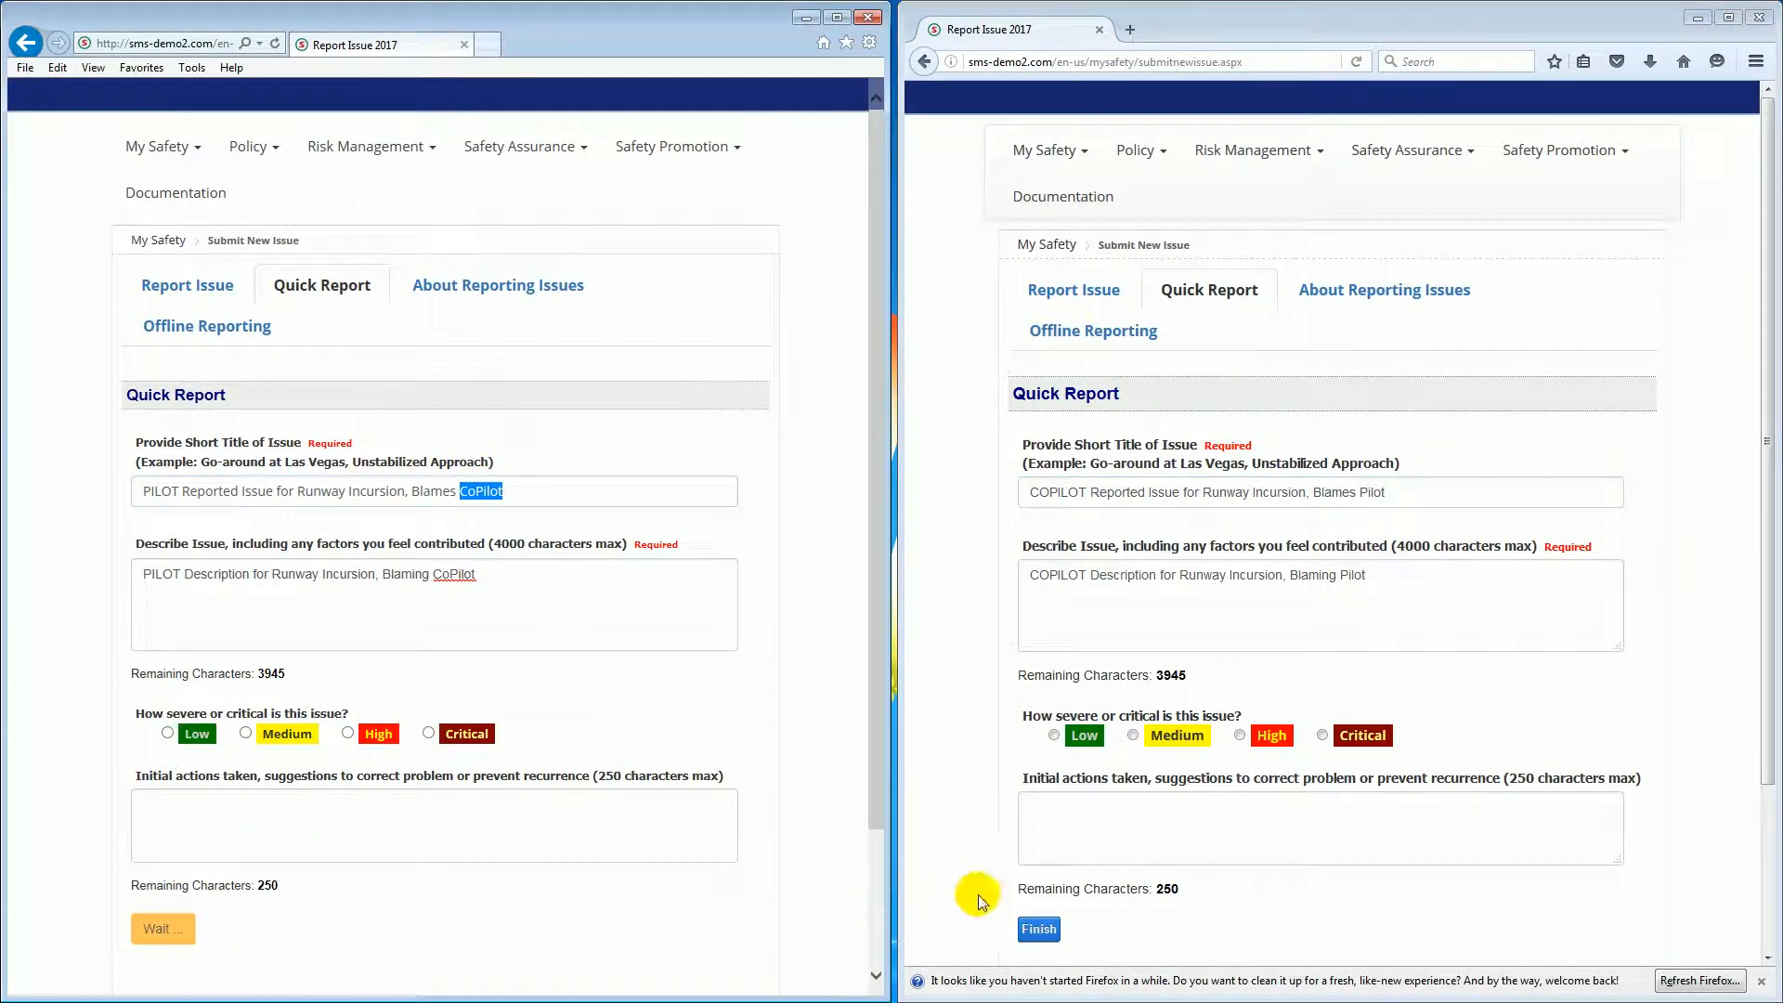
{"action": "left_click", "coordinate": [1037, 927]}
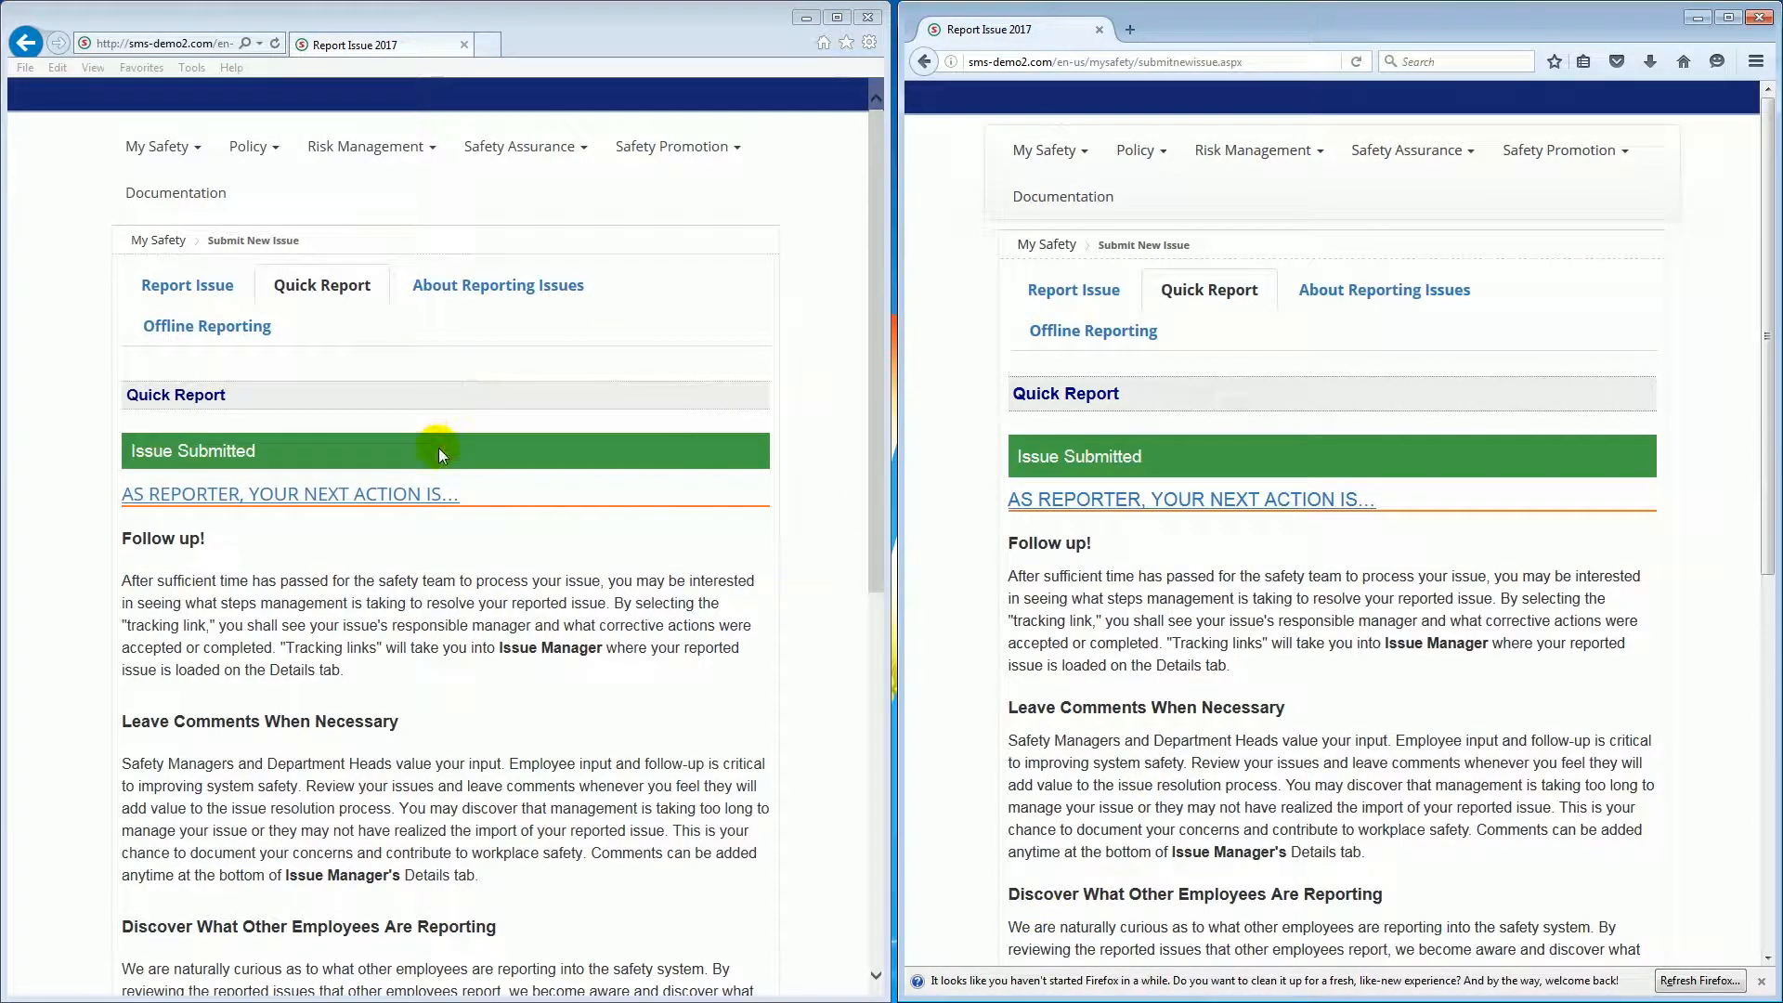
{"action": "mouse_move", "coordinate": [371, 149]}
{"action": "left_click", "coordinate": [409, 189]}
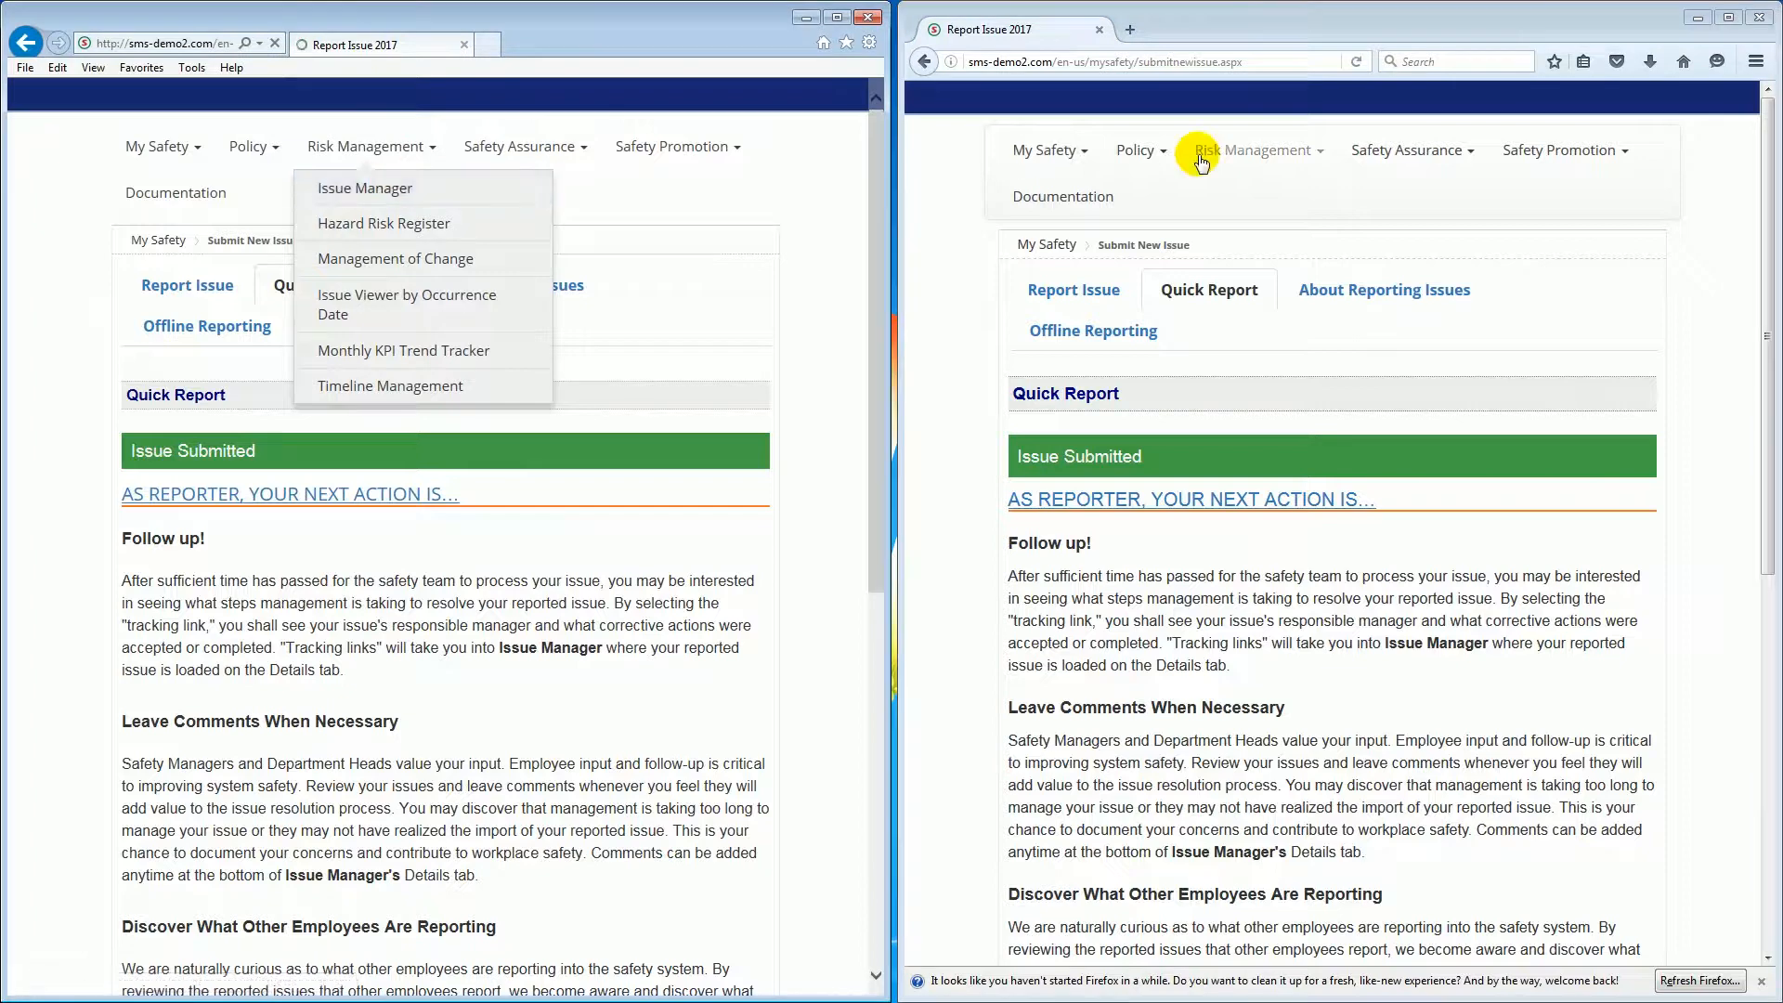
{"action": "mouse_move", "coordinate": [1200, 158]}
{"action": "left_click", "coordinate": [1249, 191]}
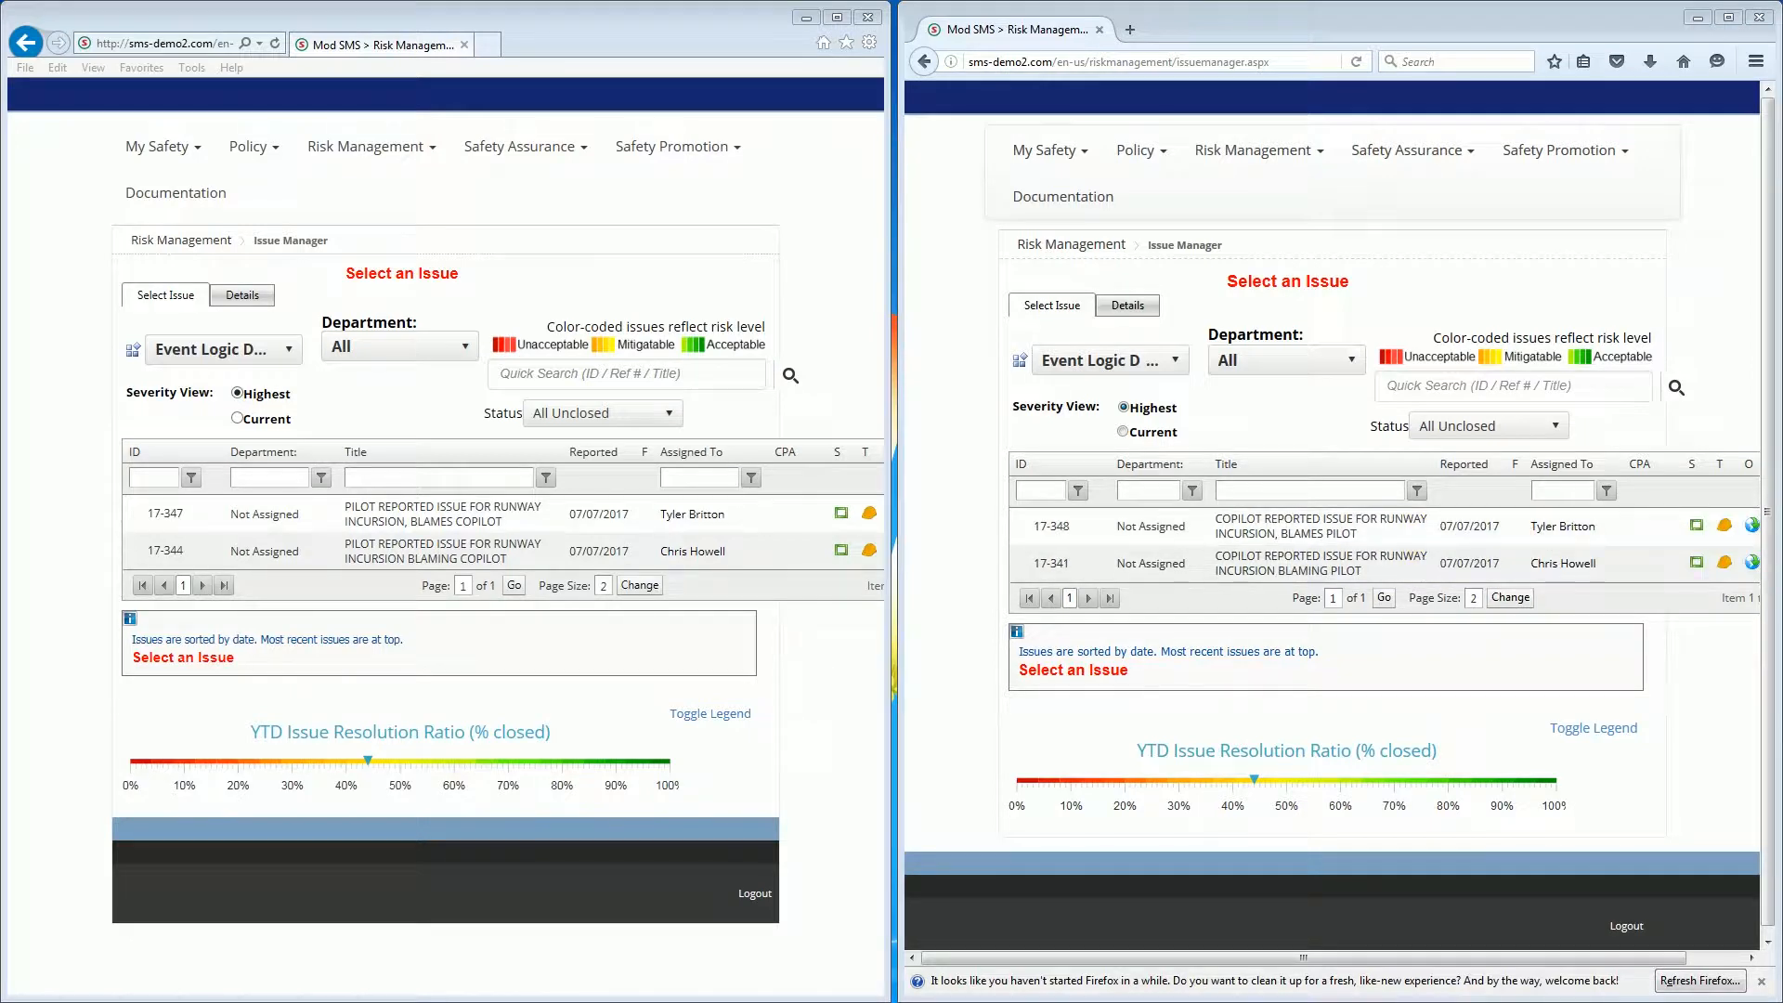
Step: Maximize the safety manager's browser window and review the pilot-reported runway incursion event's details before returning to the issue list
{"action": "left_click_drag", "start_coordinate": [492, 33], "coordinate": [556, 87]}
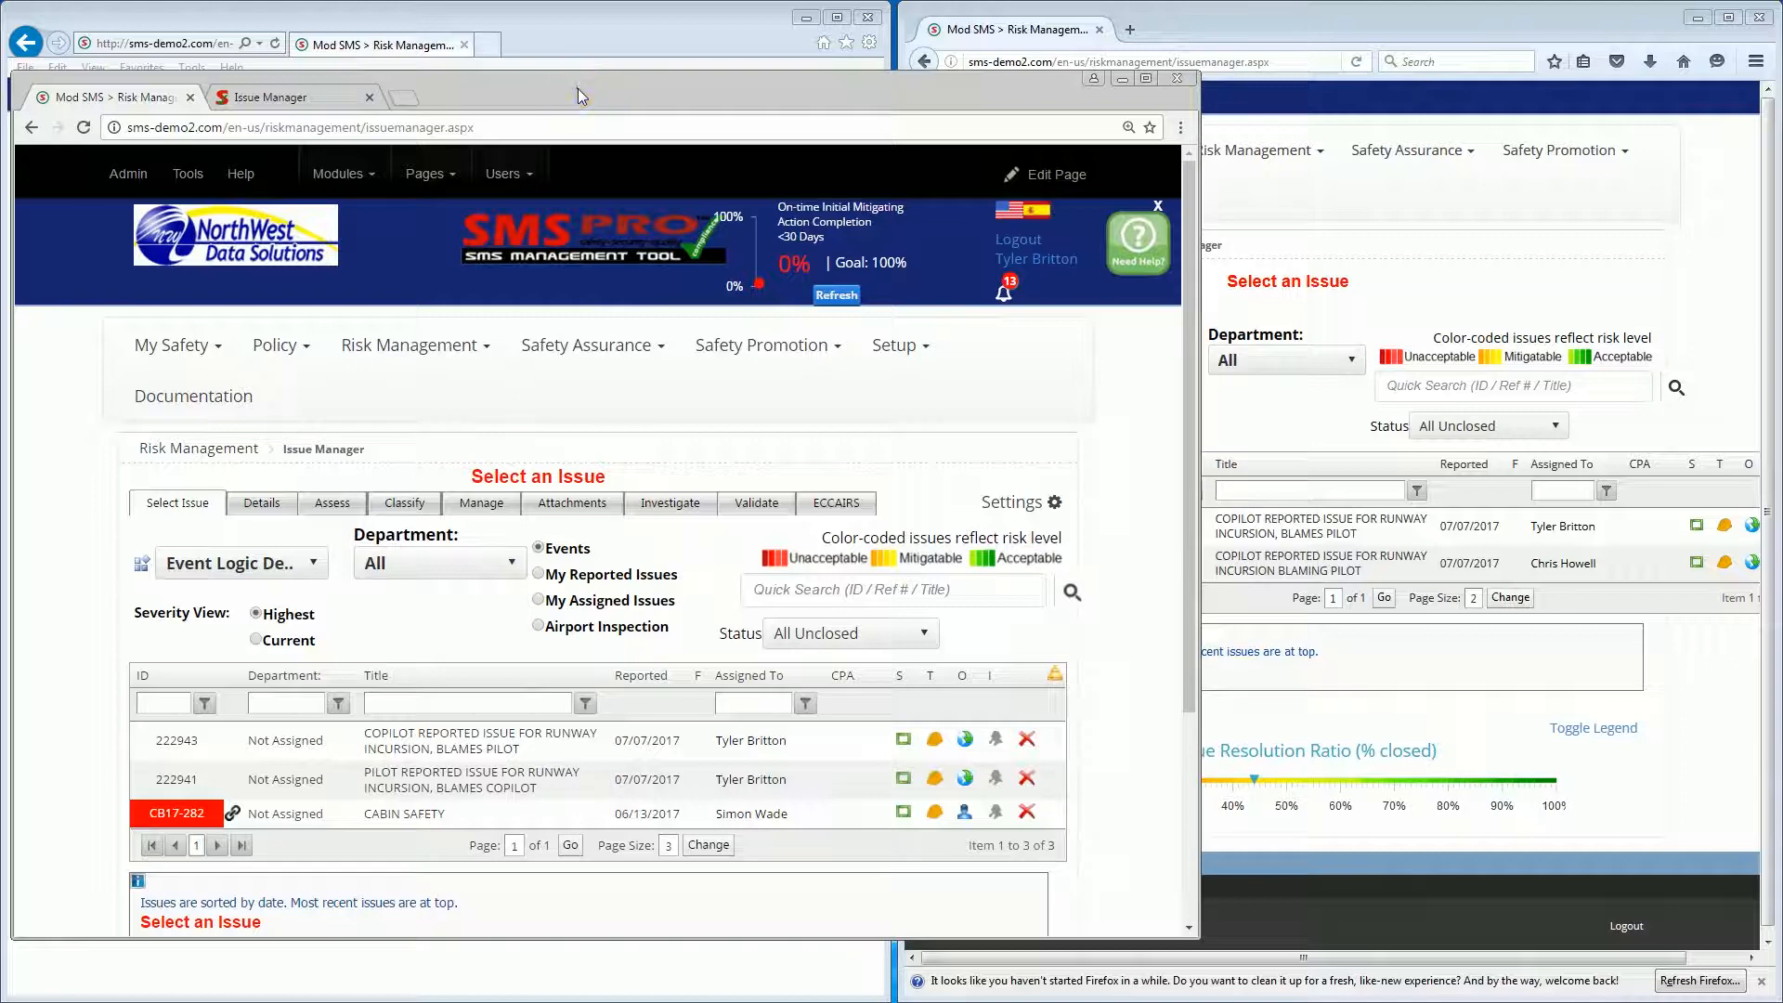
{"action": "double_click", "coordinate": [578, 87]}
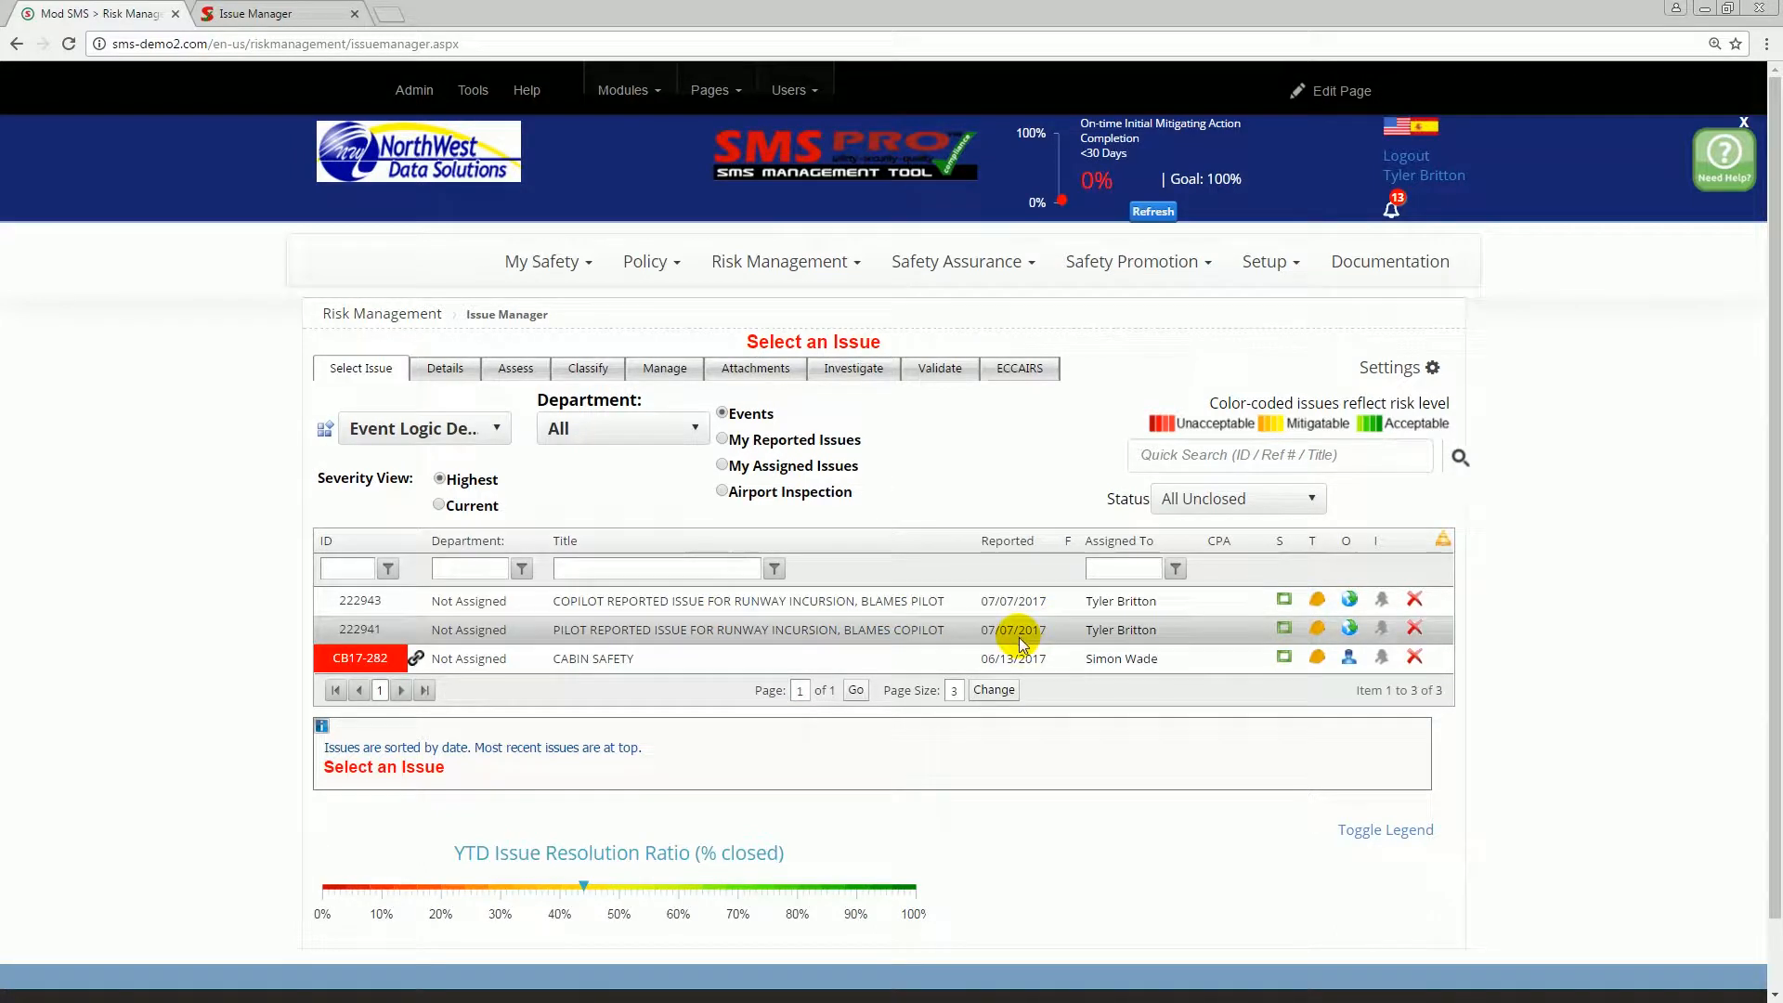
{"action": "left_click", "coordinate": [761, 629]}
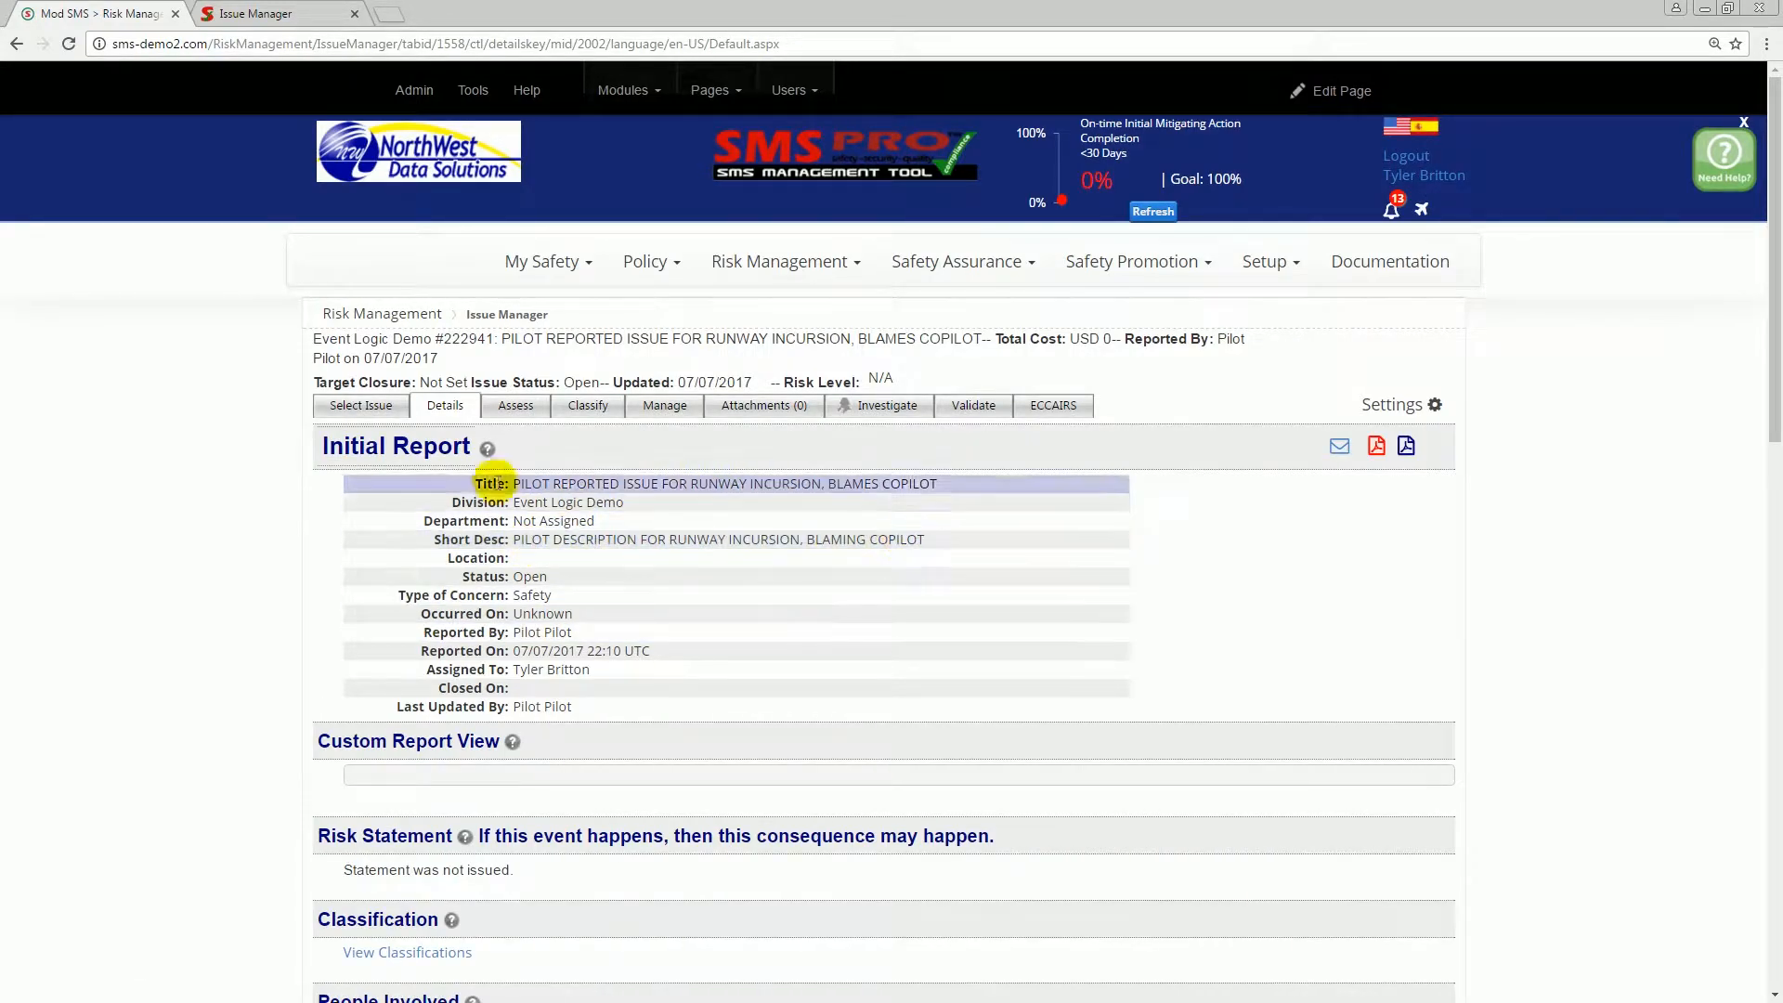
{"action": "left_click", "coordinate": [354, 409]}
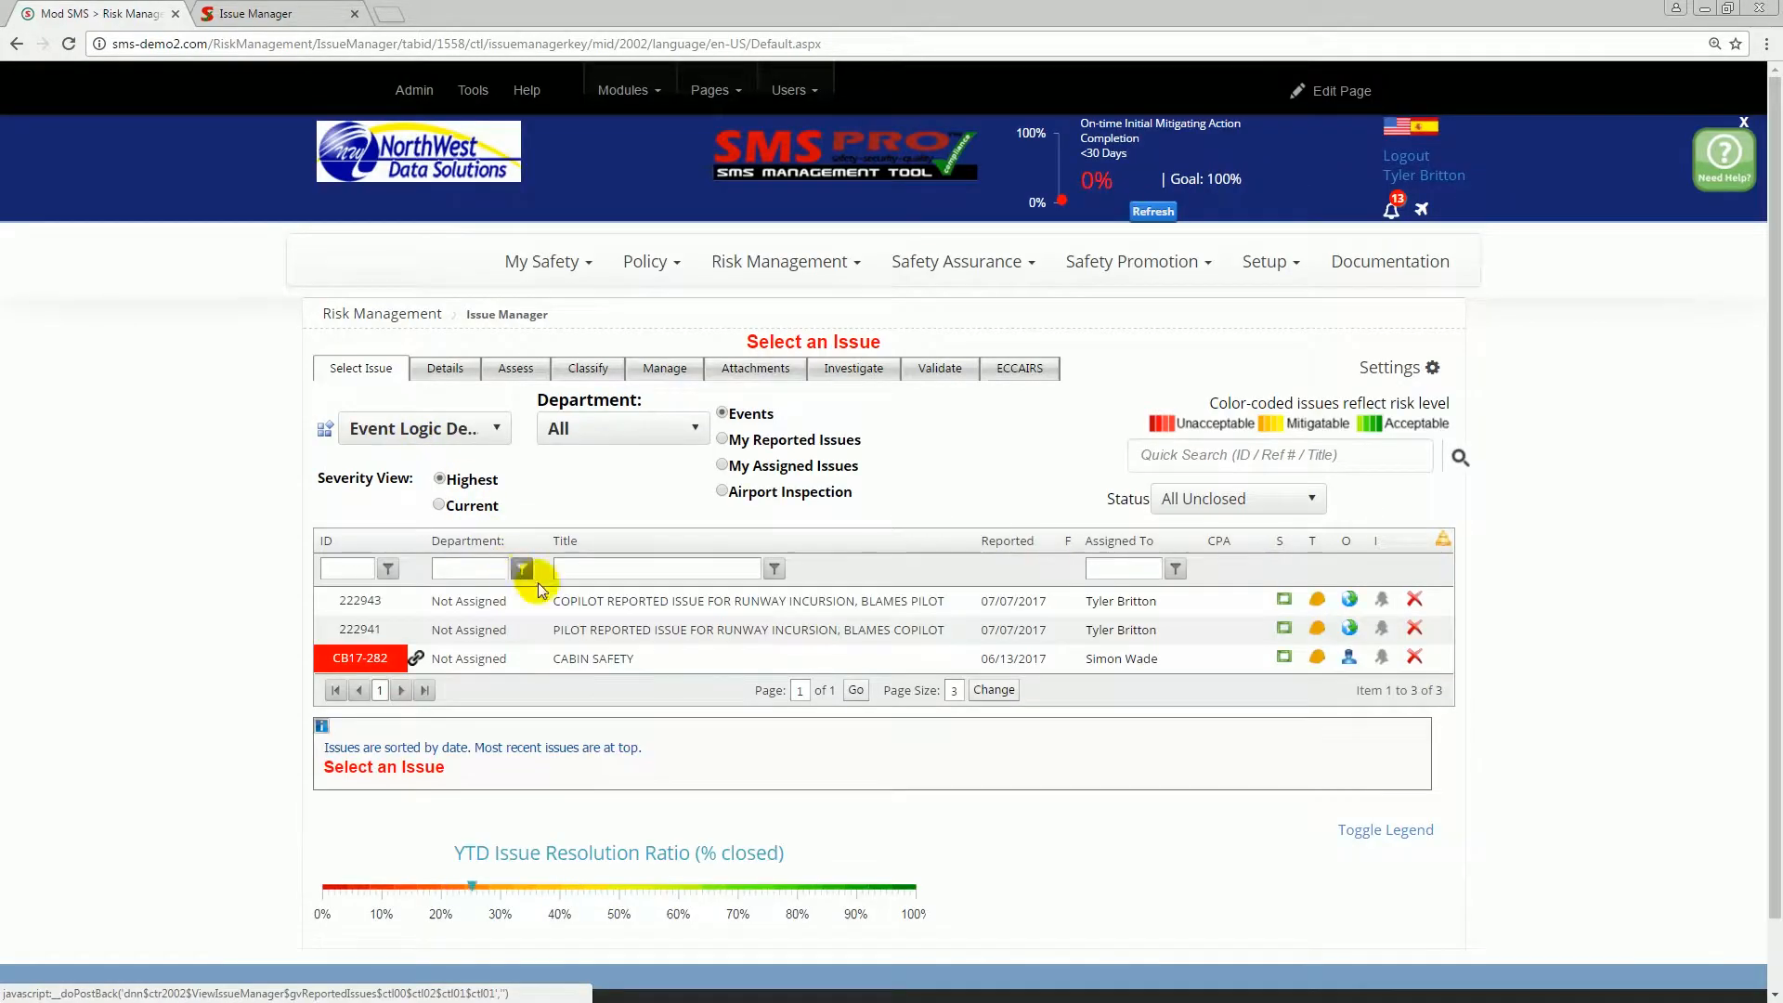
Step: Merge the copilot-reported runway incursion event into event 222941, the pilot-reported one, from the copilot event's assessment
{"action": "left_click", "coordinate": [645, 603]}
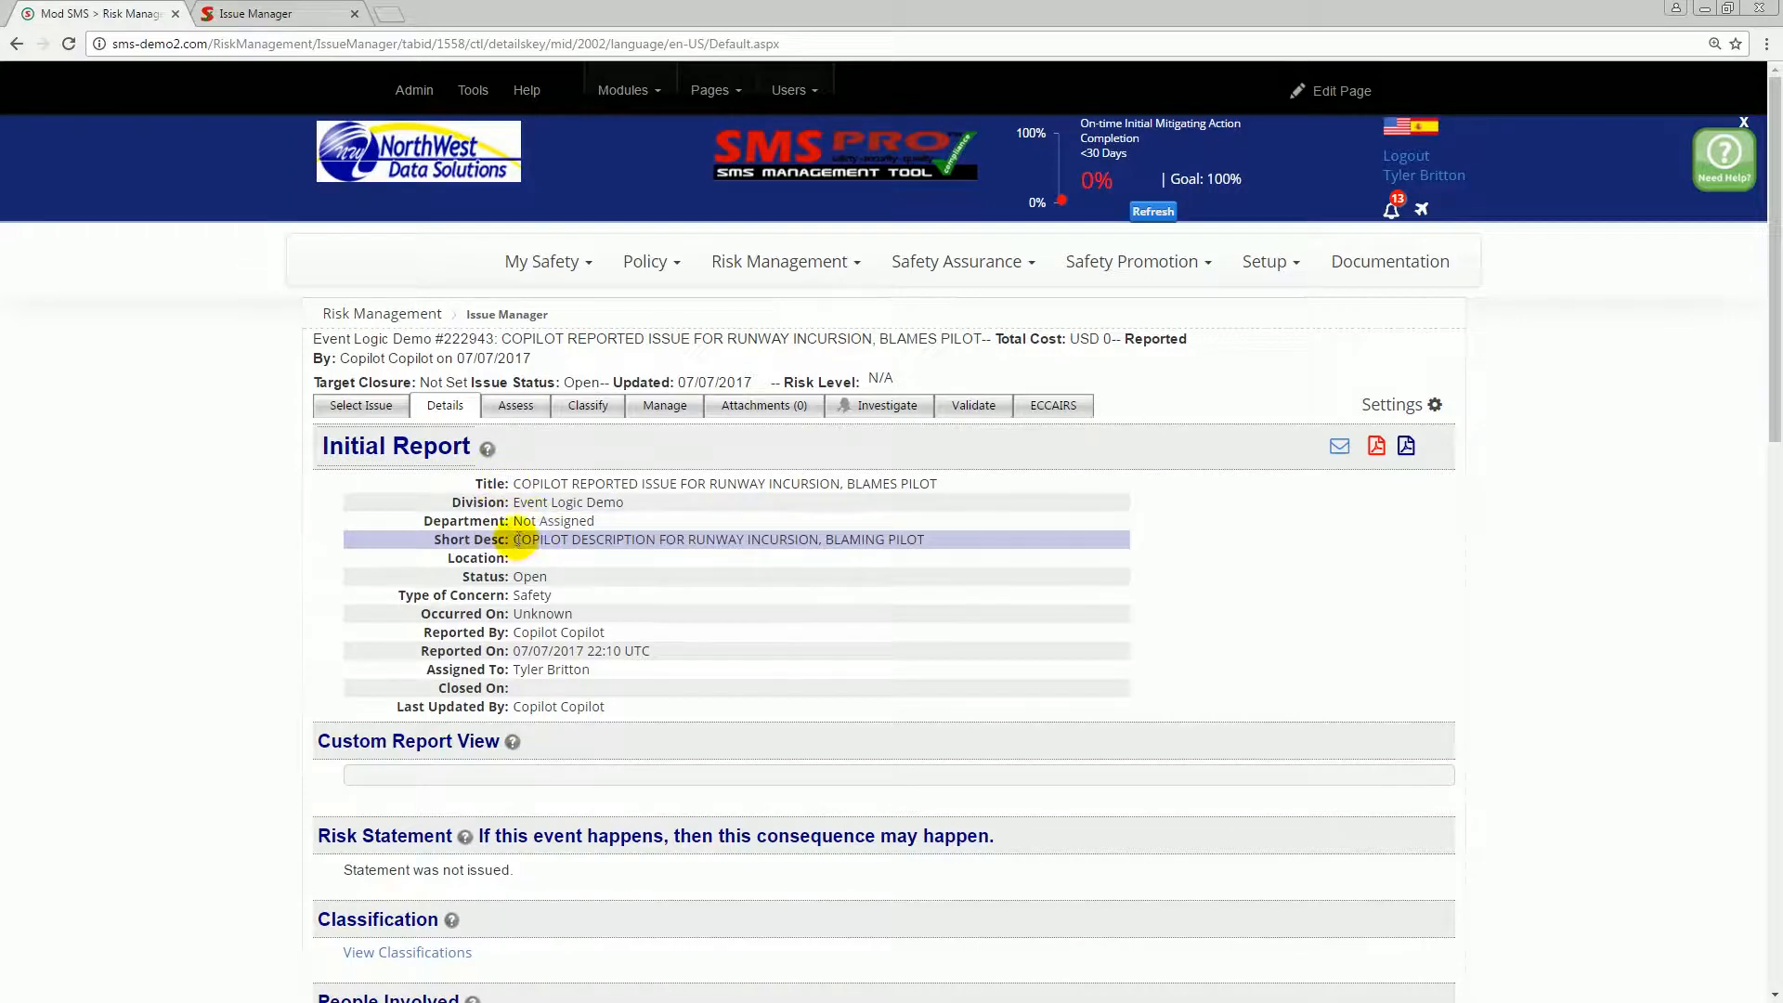
{"action": "left_click", "coordinate": [516, 414]}
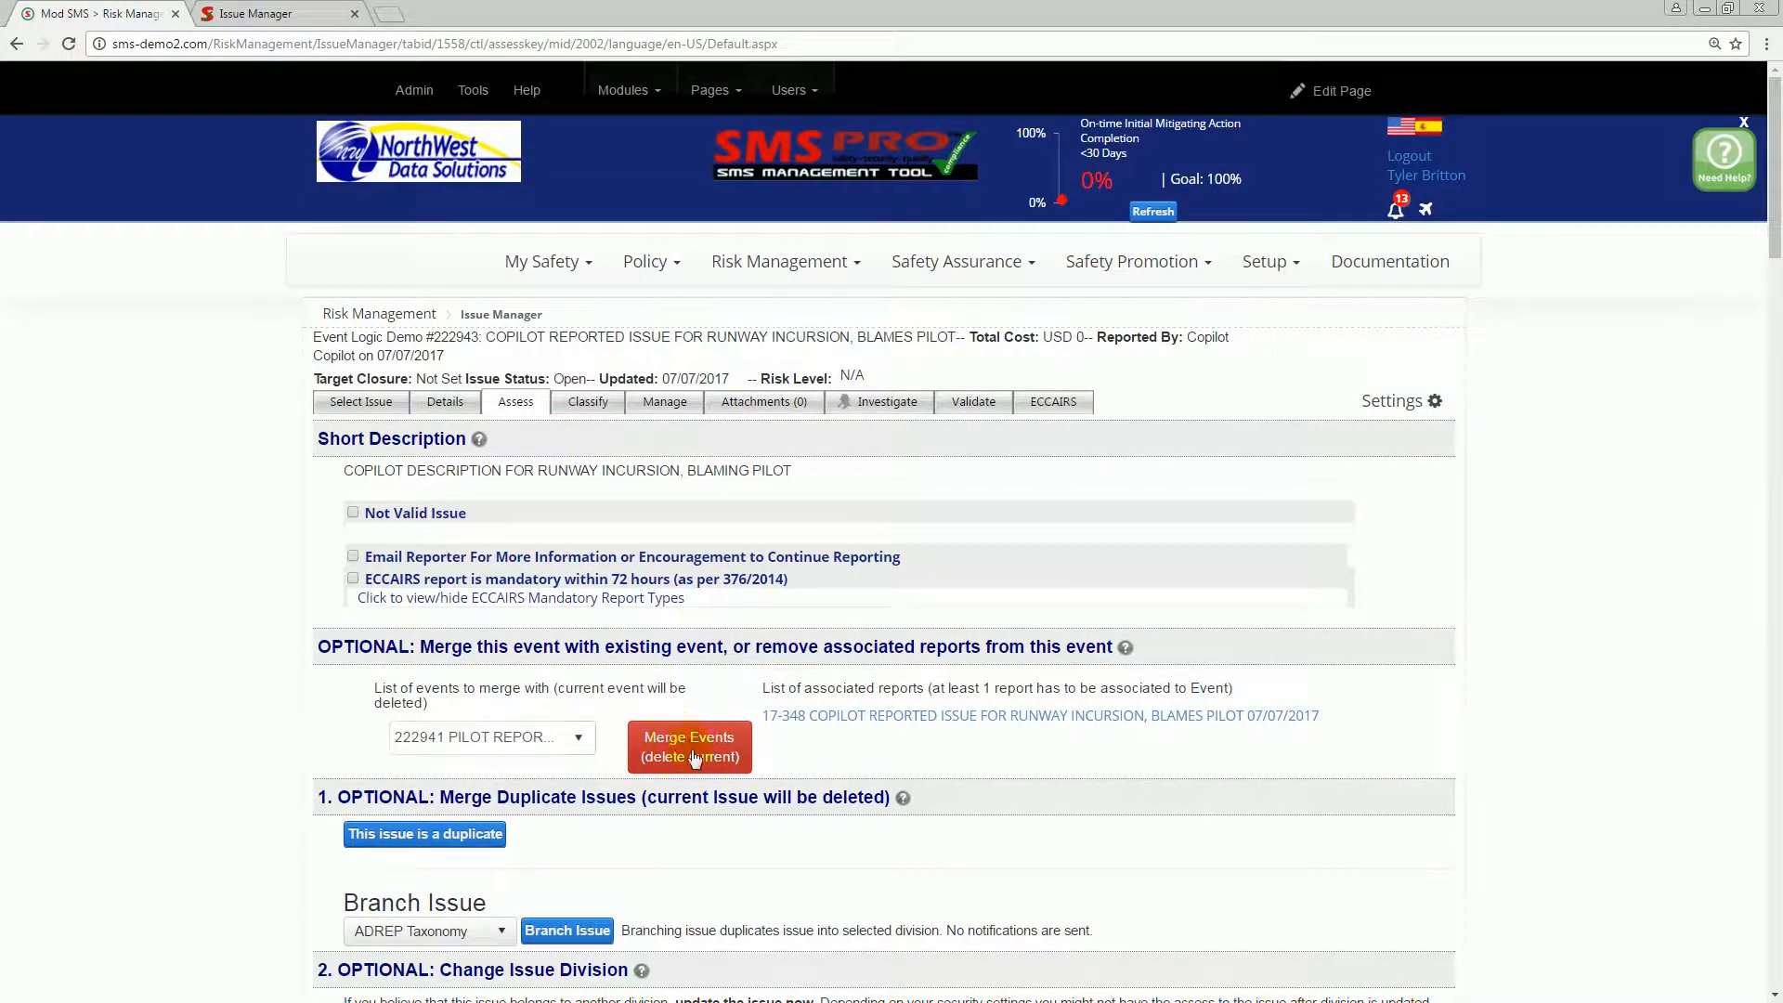
{"action": "left_click", "coordinate": [570, 739]}
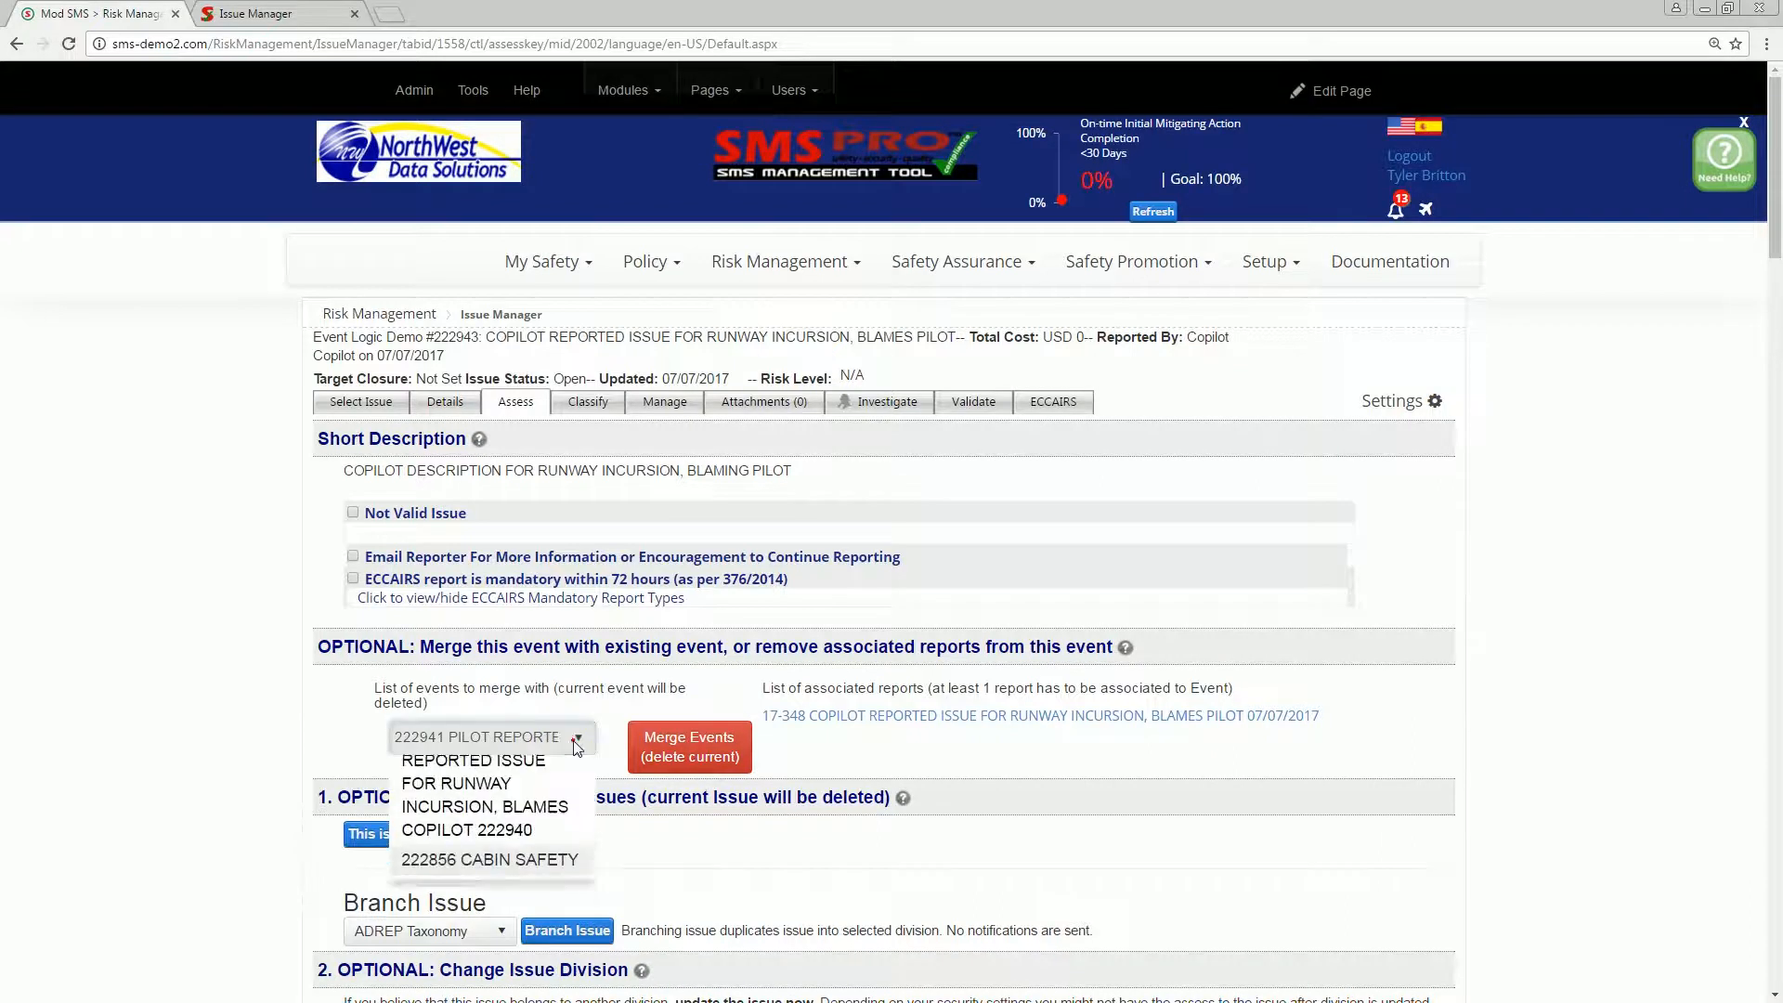
{"action": "left_click", "coordinate": [456, 813]}
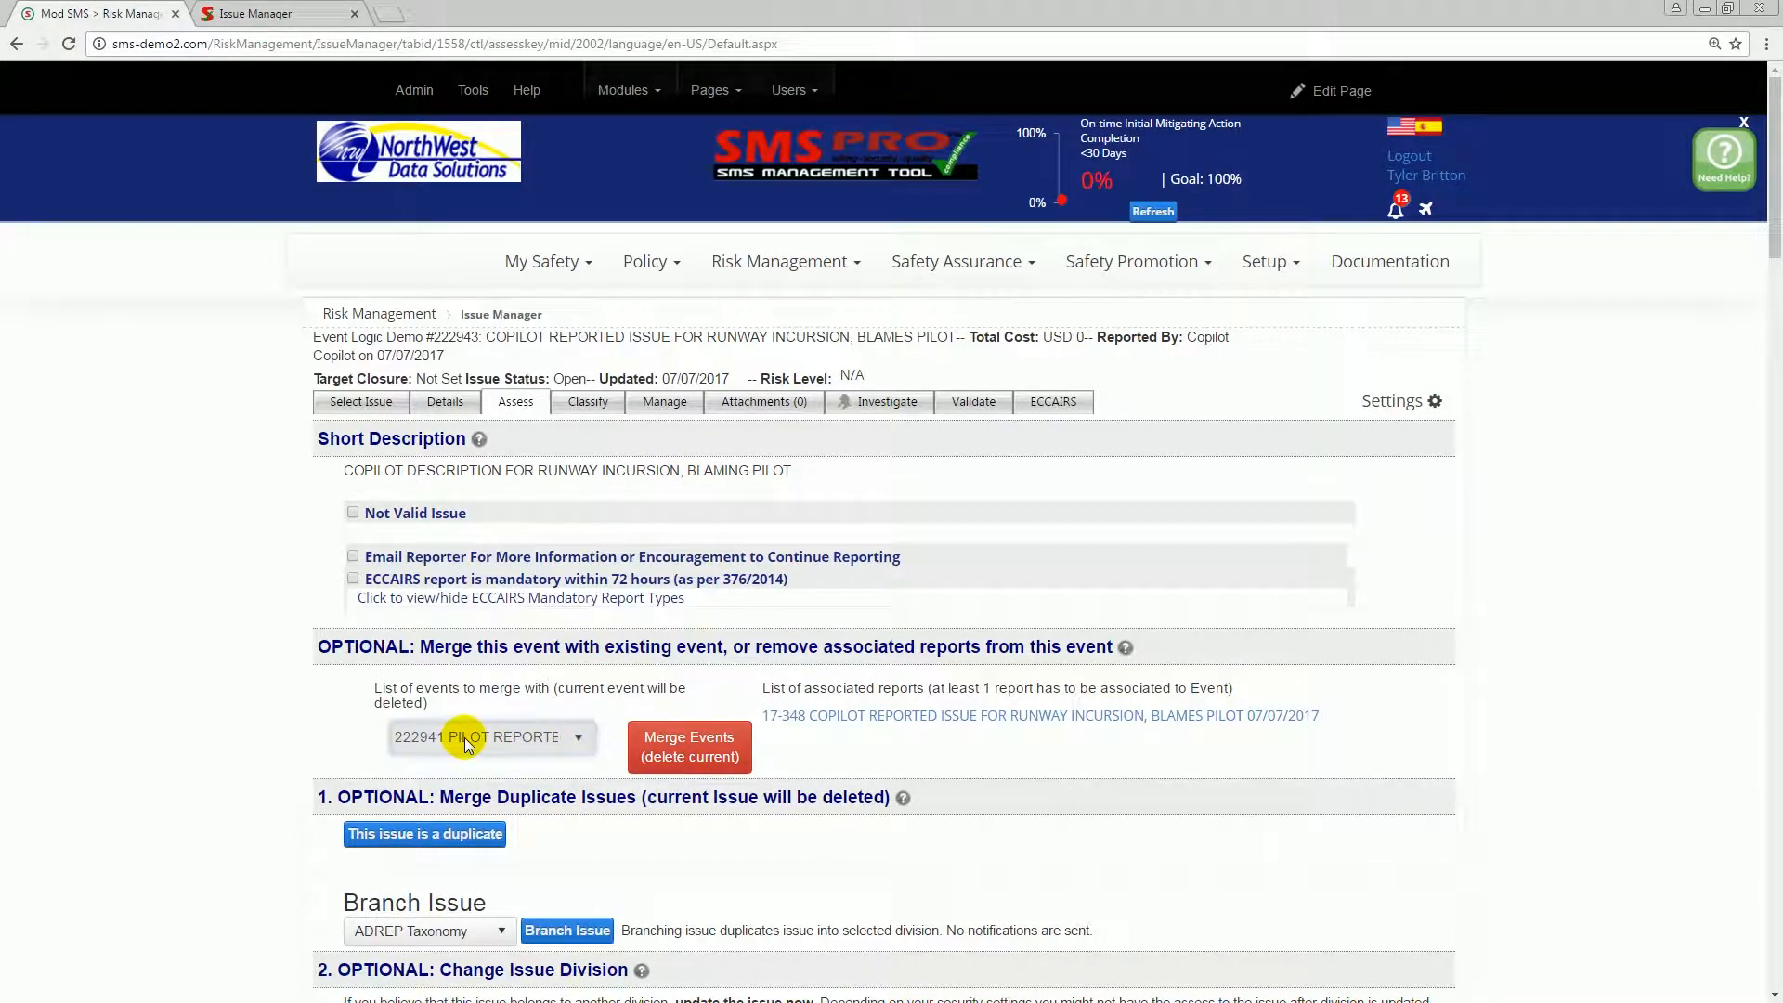
{"action": "left_click", "coordinate": [663, 747]}
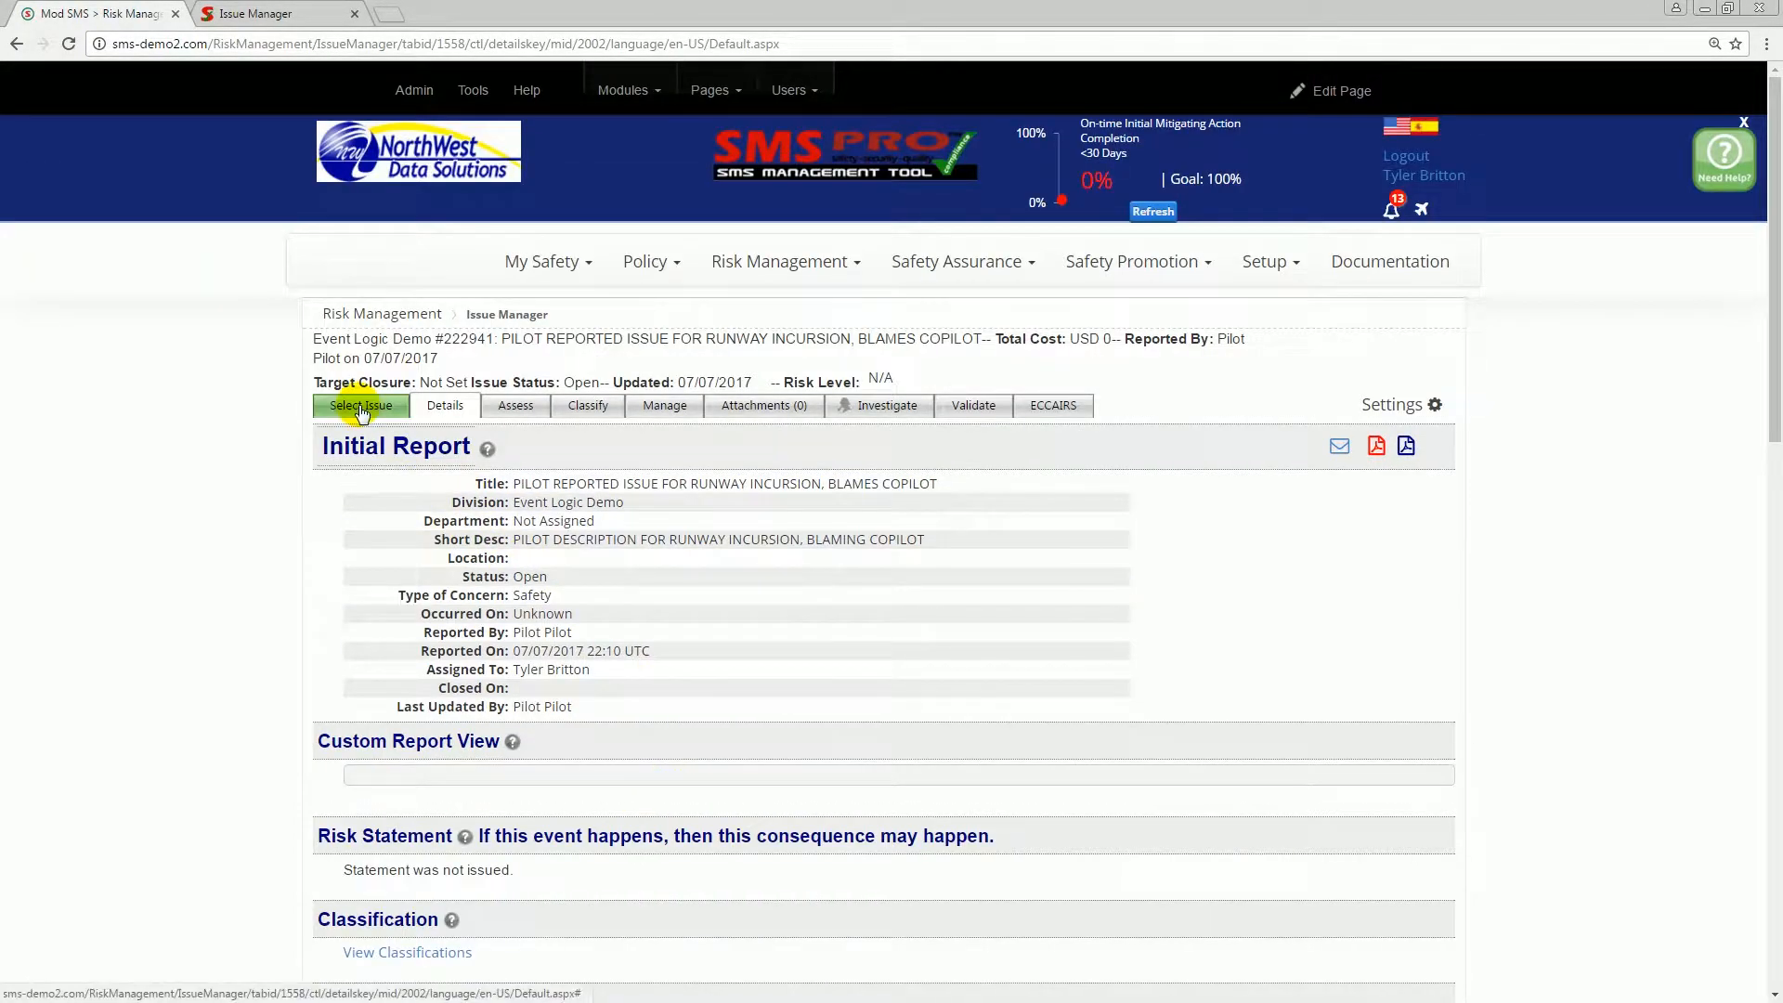
Step: Check the reports associated with the pilot-reported event, view the copilot's original report and its title, and return to the issue list
{"action": "left_click", "coordinate": [359, 406]}
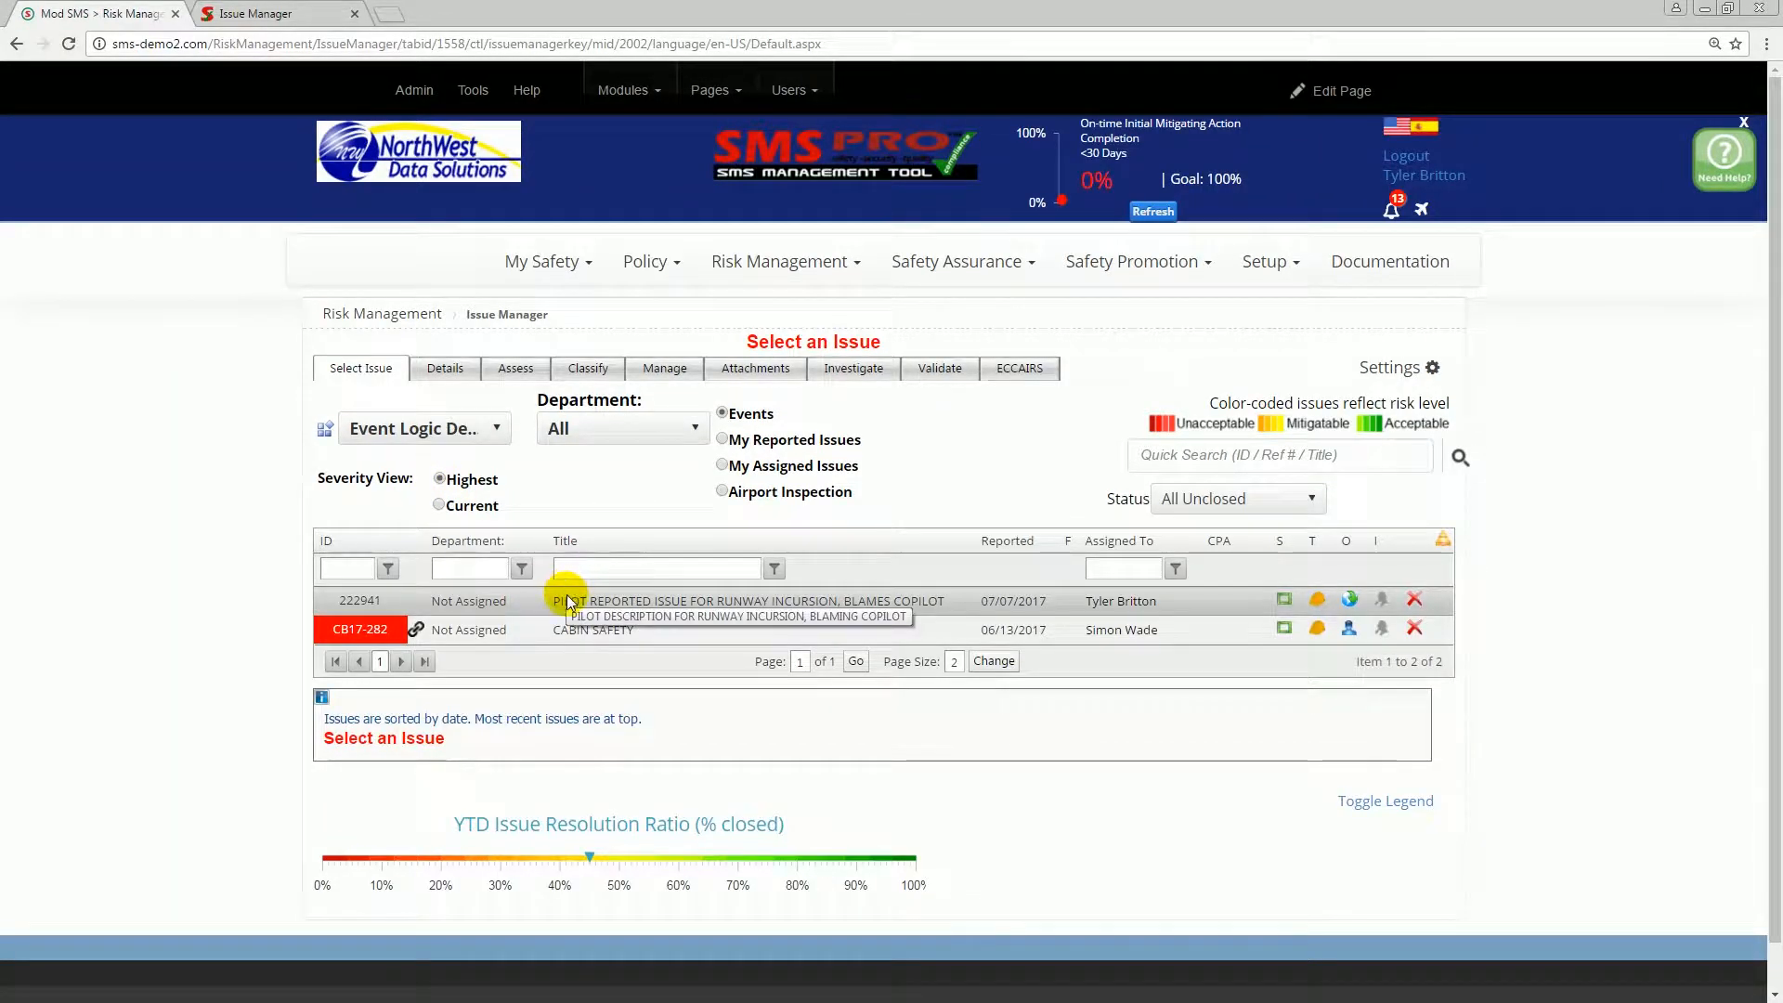
{"action": "left_click", "coordinate": [568, 601]}
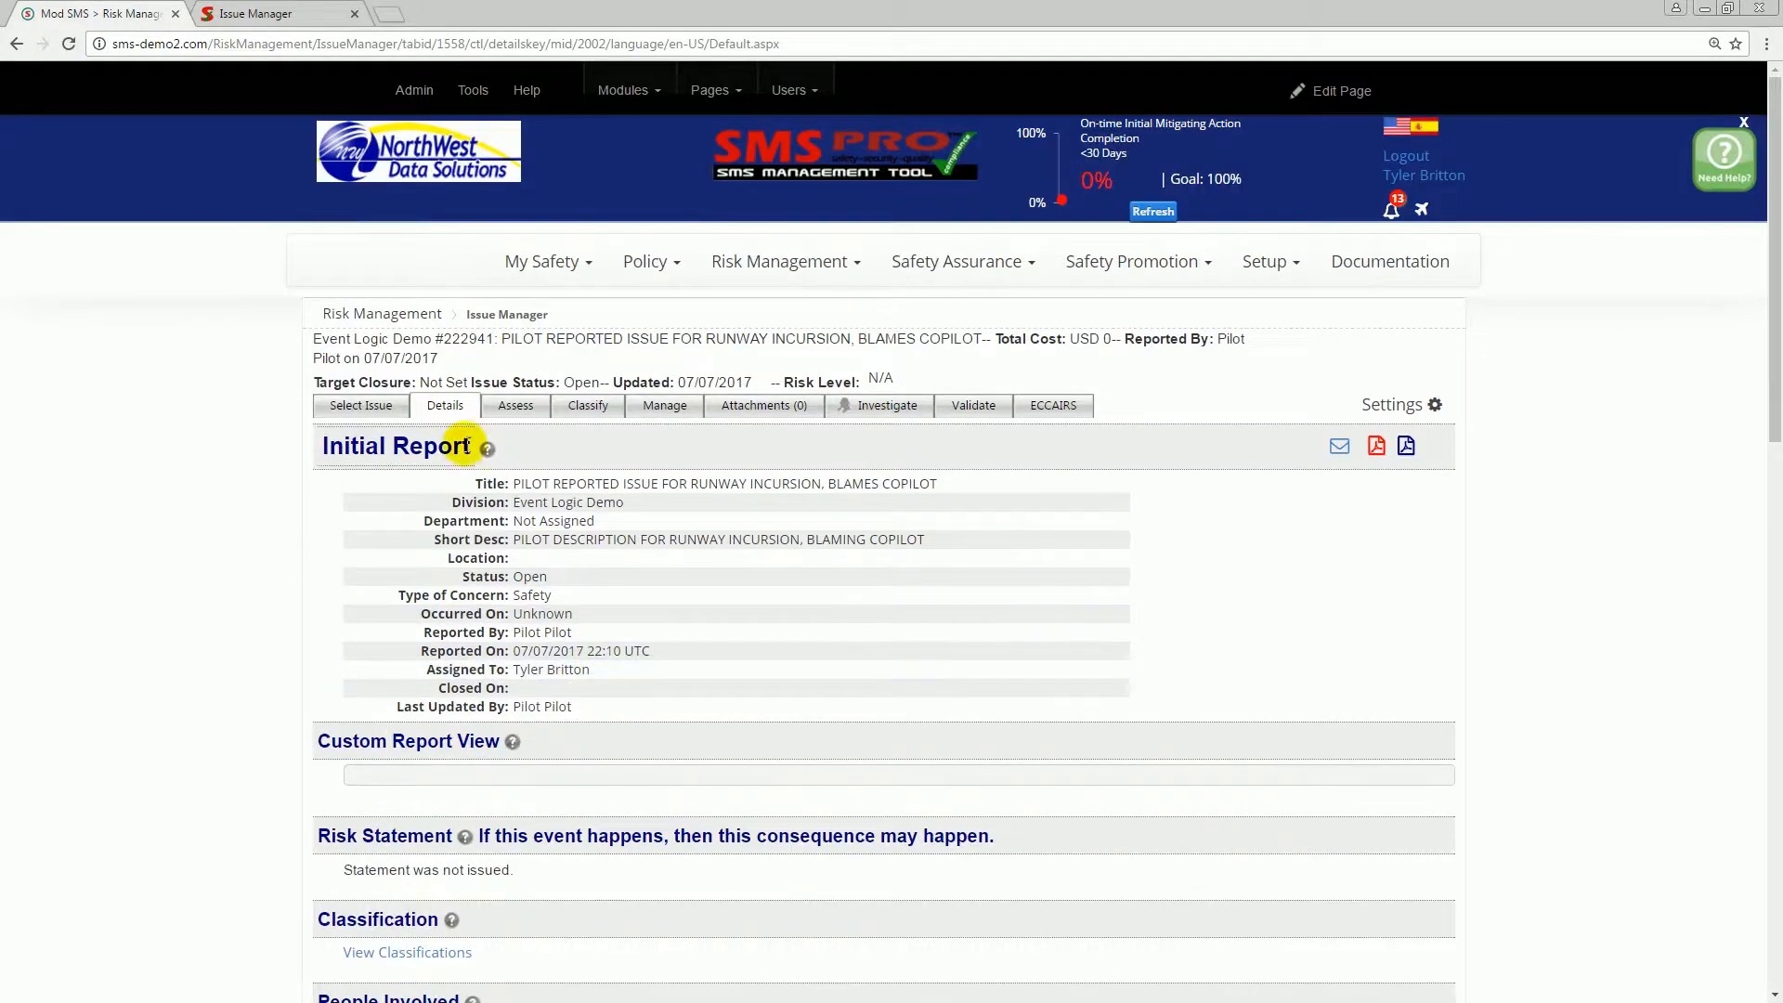
{"action": "left_click", "coordinate": [512, 408]}
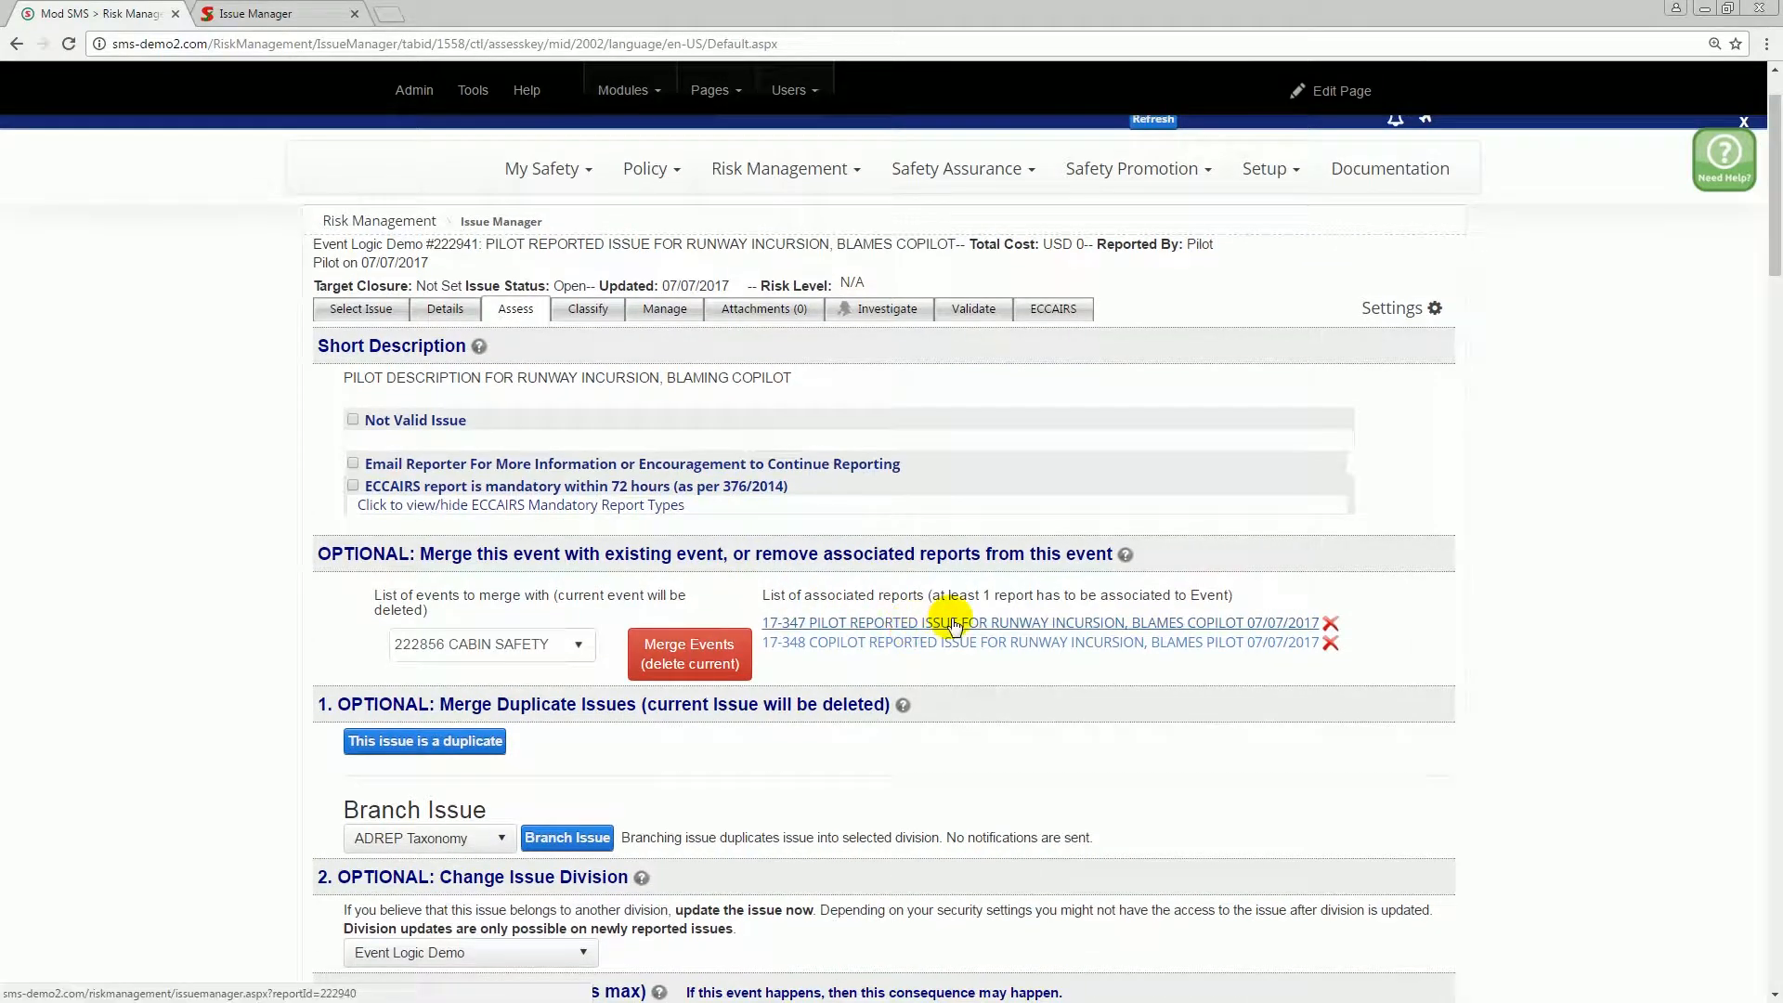
{"action": "left_click", "coordinate": [1233, 646]}
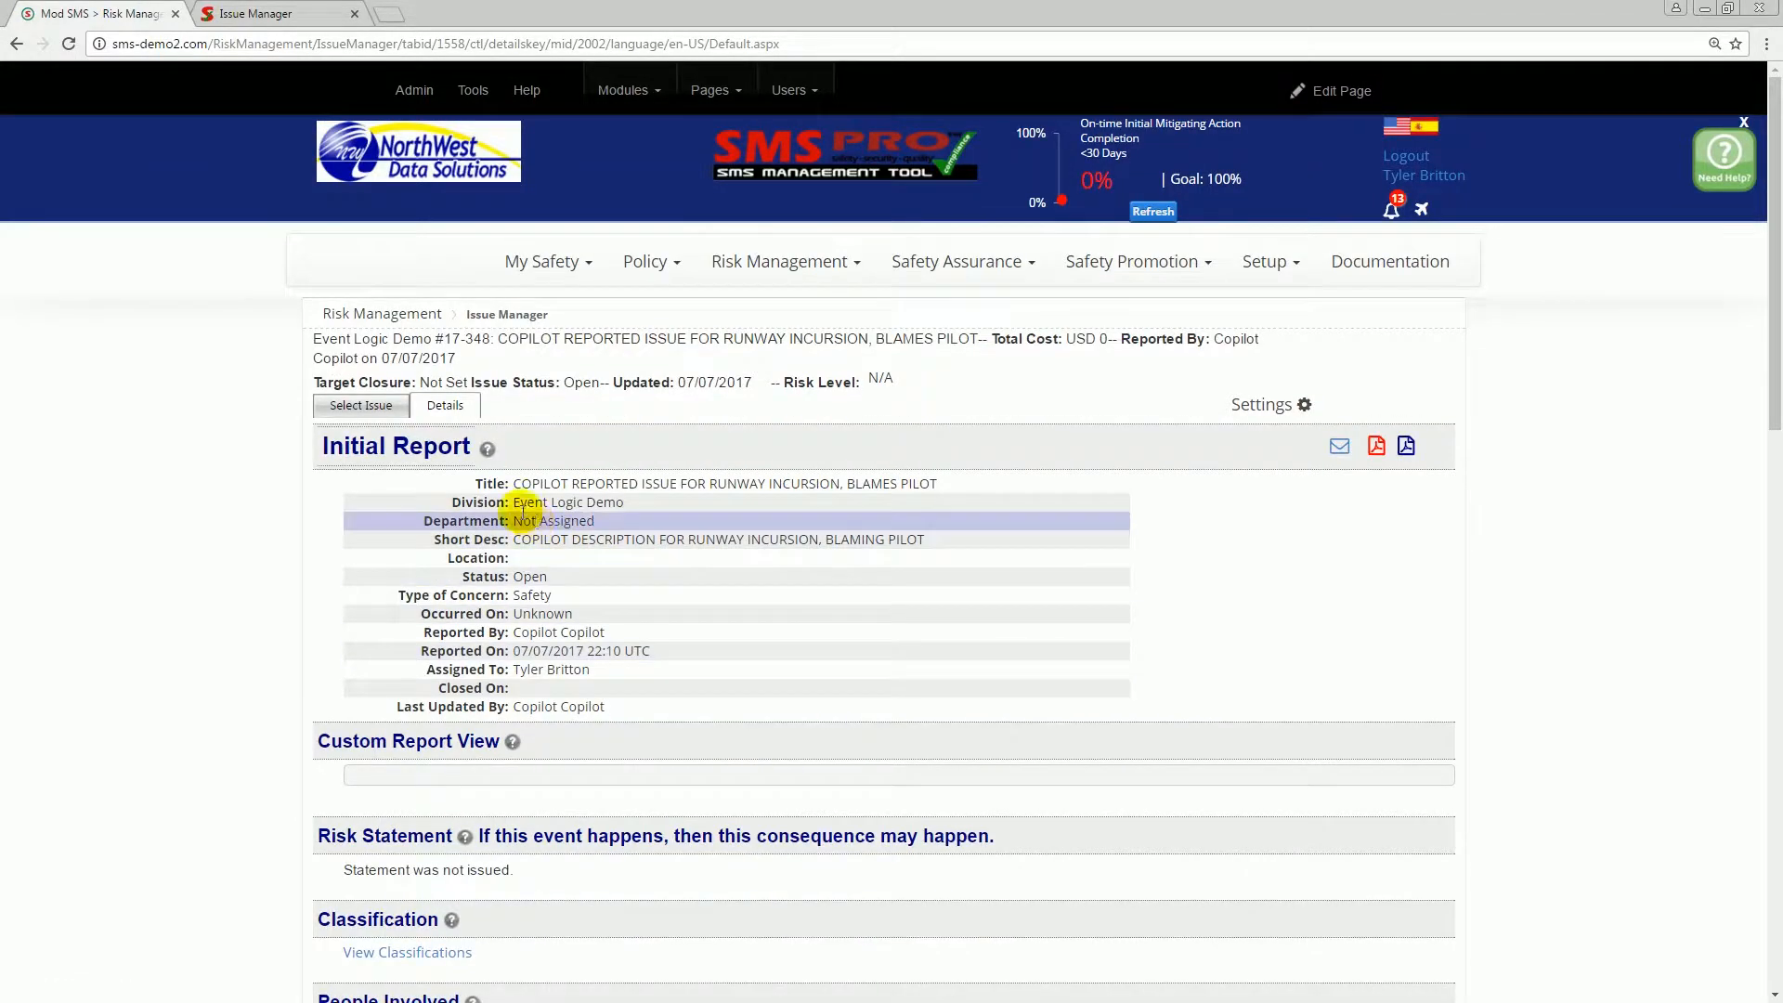
{"action": "left_click_drag", "start_coordinate": [512, 483], "coordinate": [954, 481]}
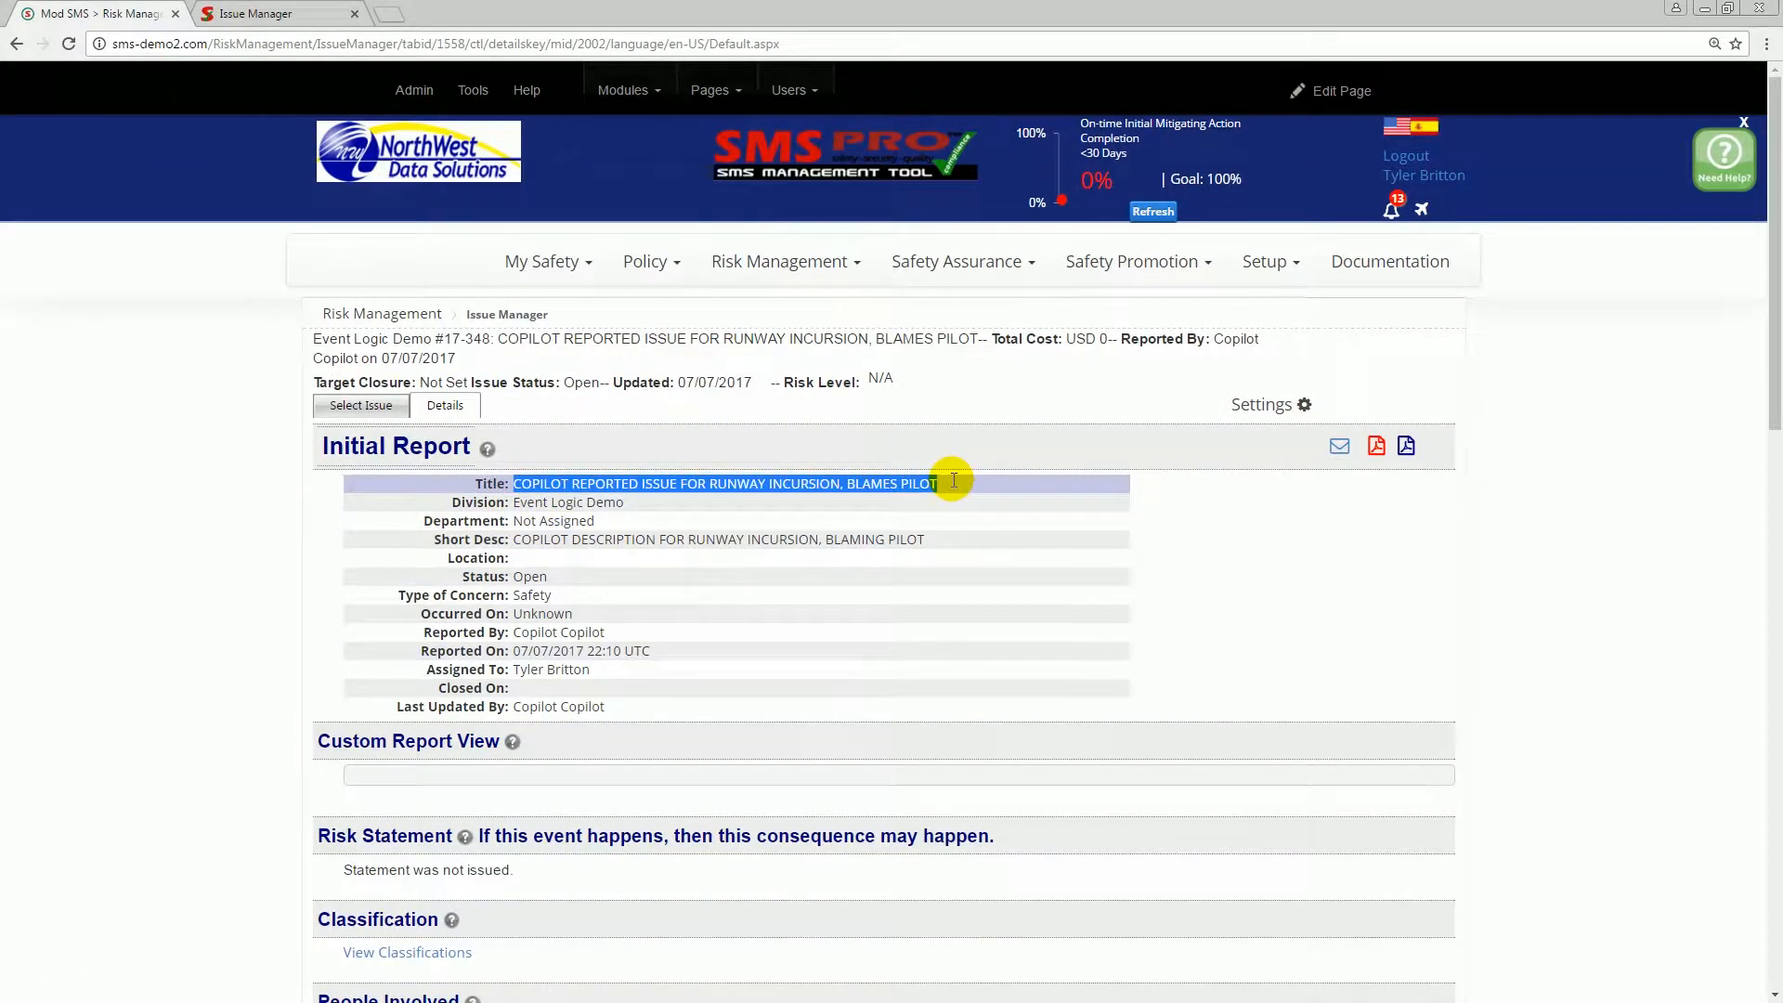
{"action": "left_click", "coordinate": [378, 416]}
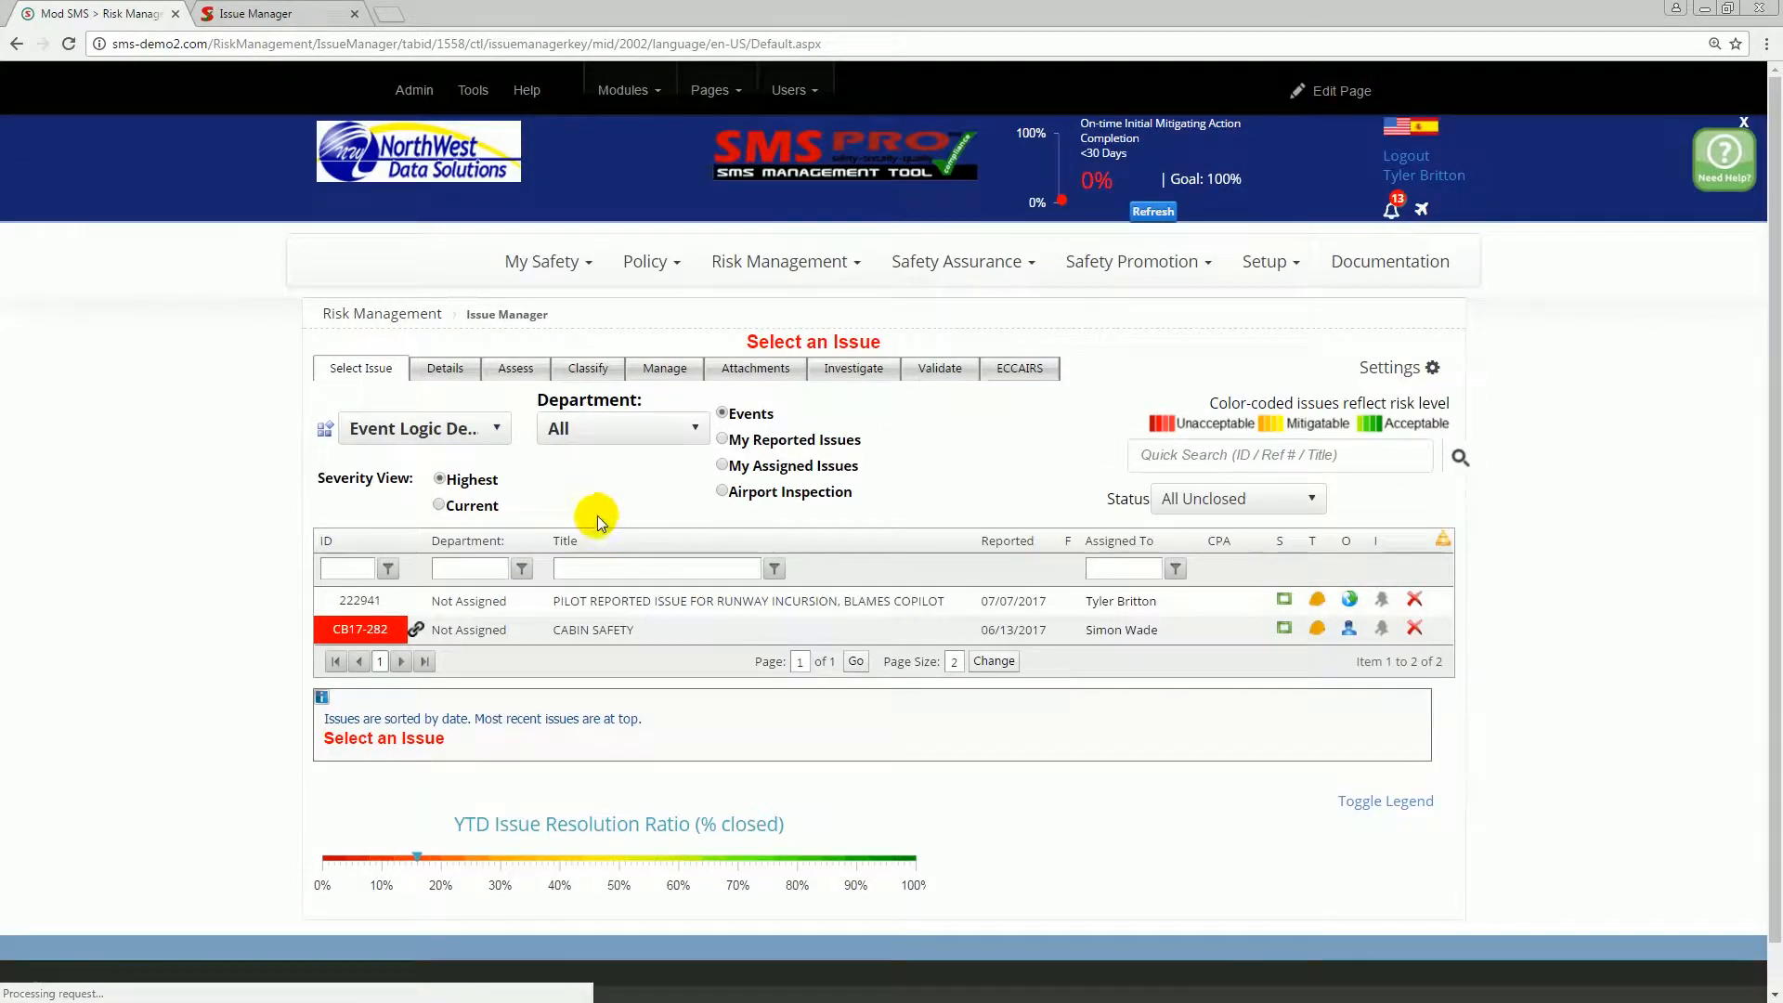
Step: Retitle the pilot-reported event "Runway Incursion on Runway 4" in its classification and save the title
{"action": "left_click", "coordinate": [604, 601]}
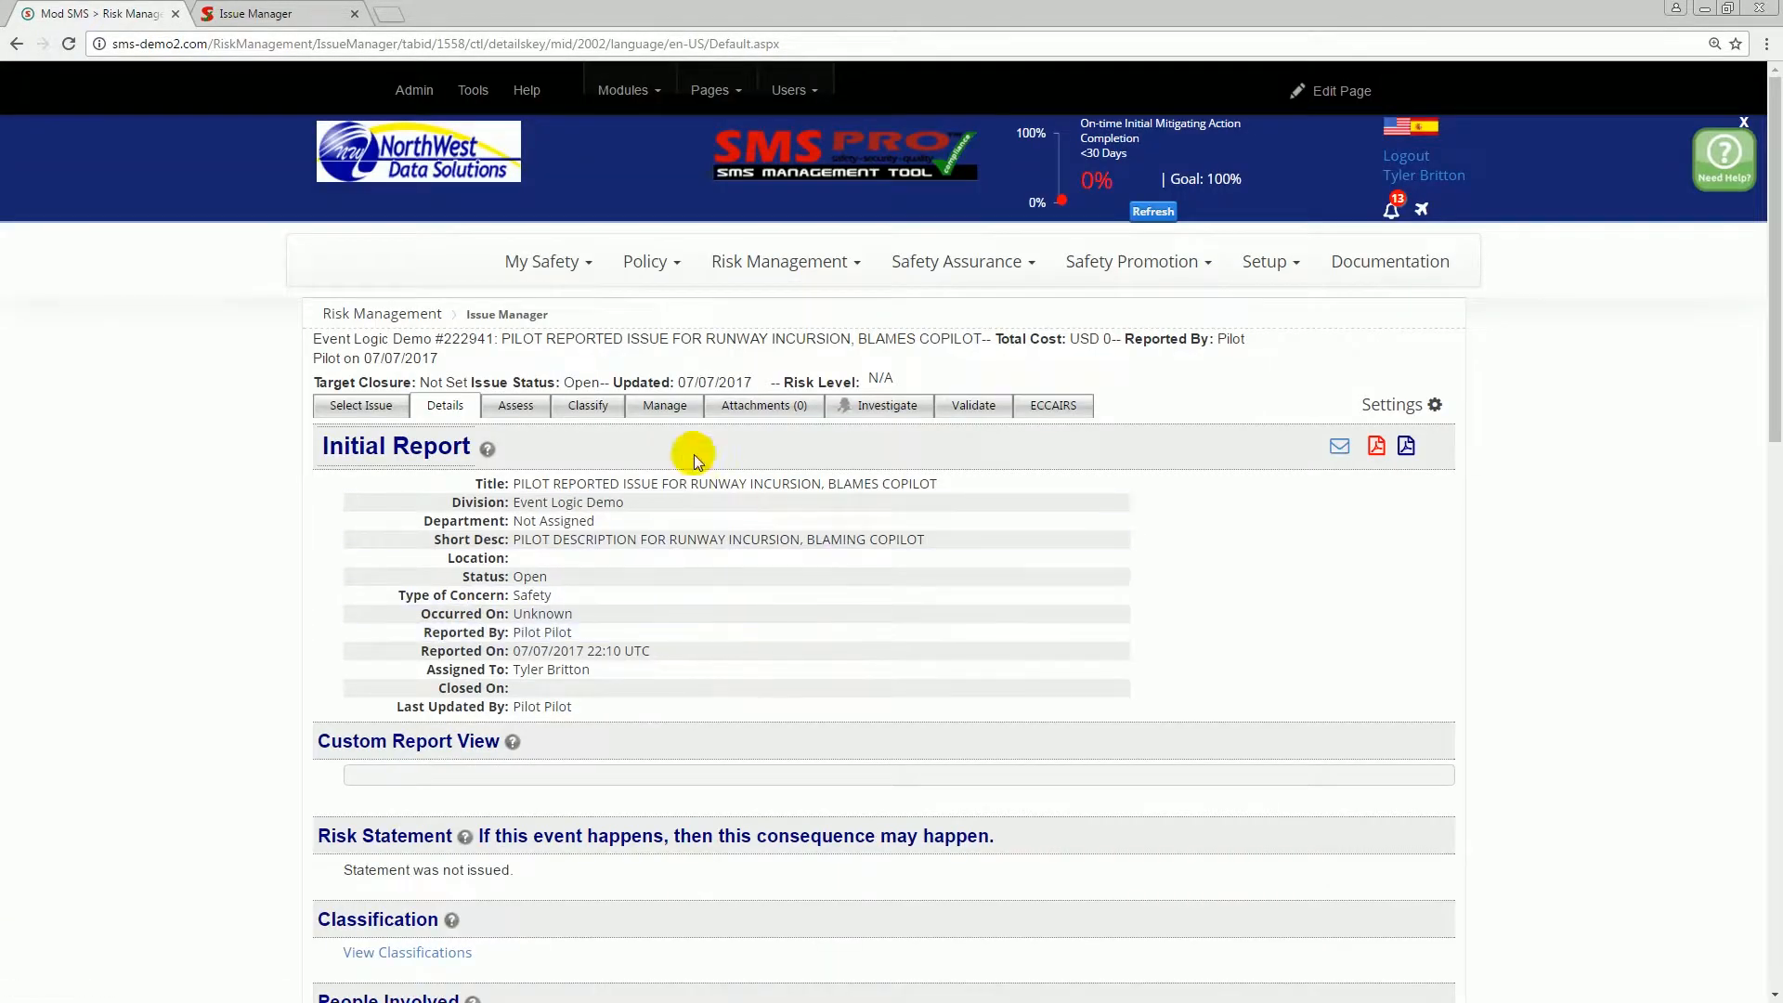
{"action": "left_click", "coordinate": [585, 408]}
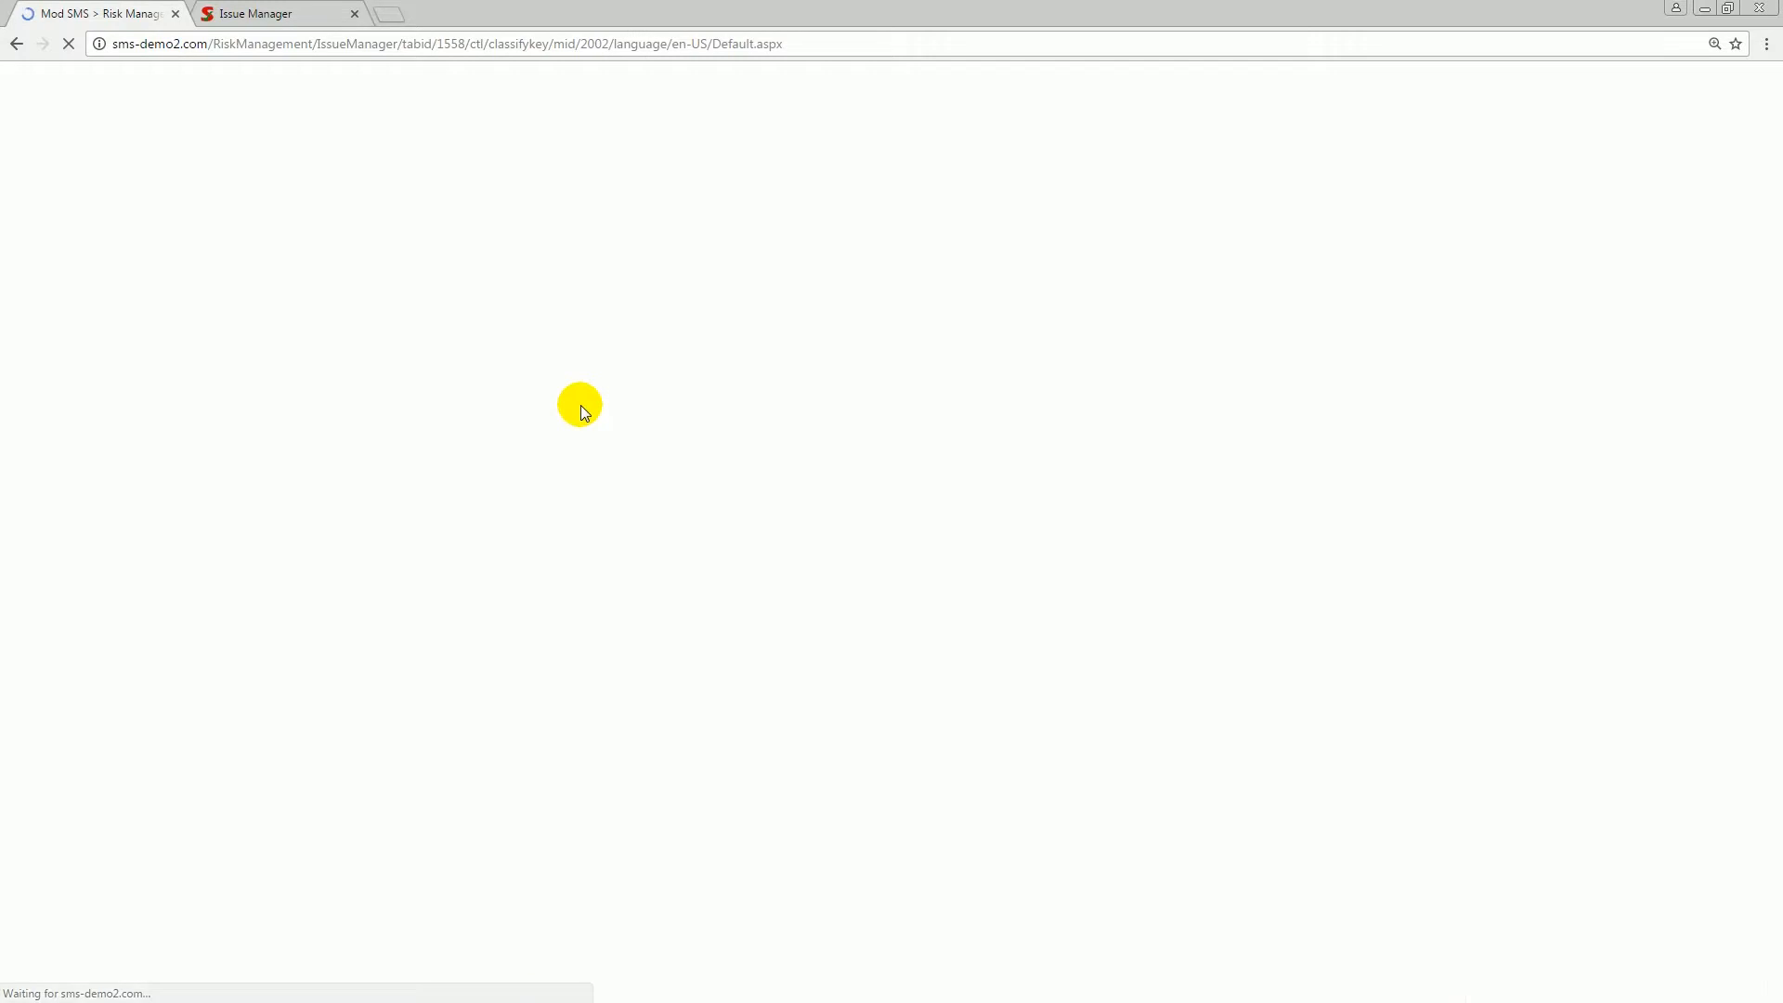
{"action": "left_click_drag", "start_coordinate": [1137, 446], "coordinate": [667, 429]}
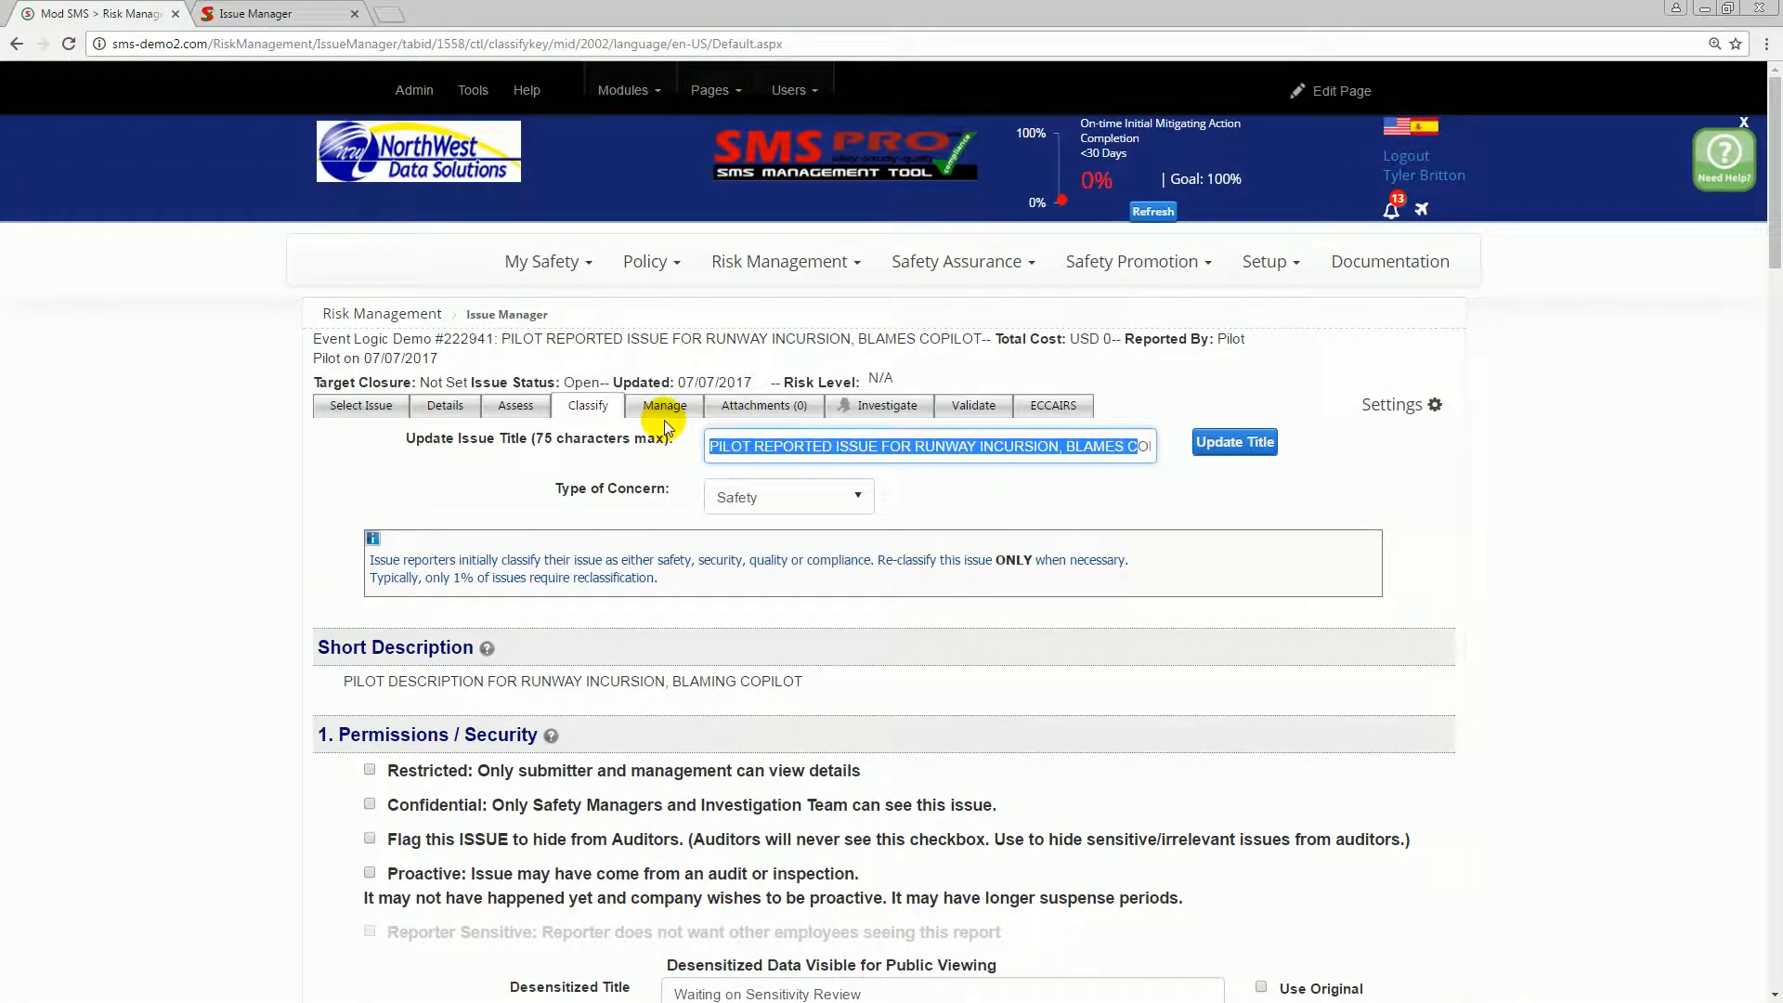
{"action": "key", "text": "BackSpace"}
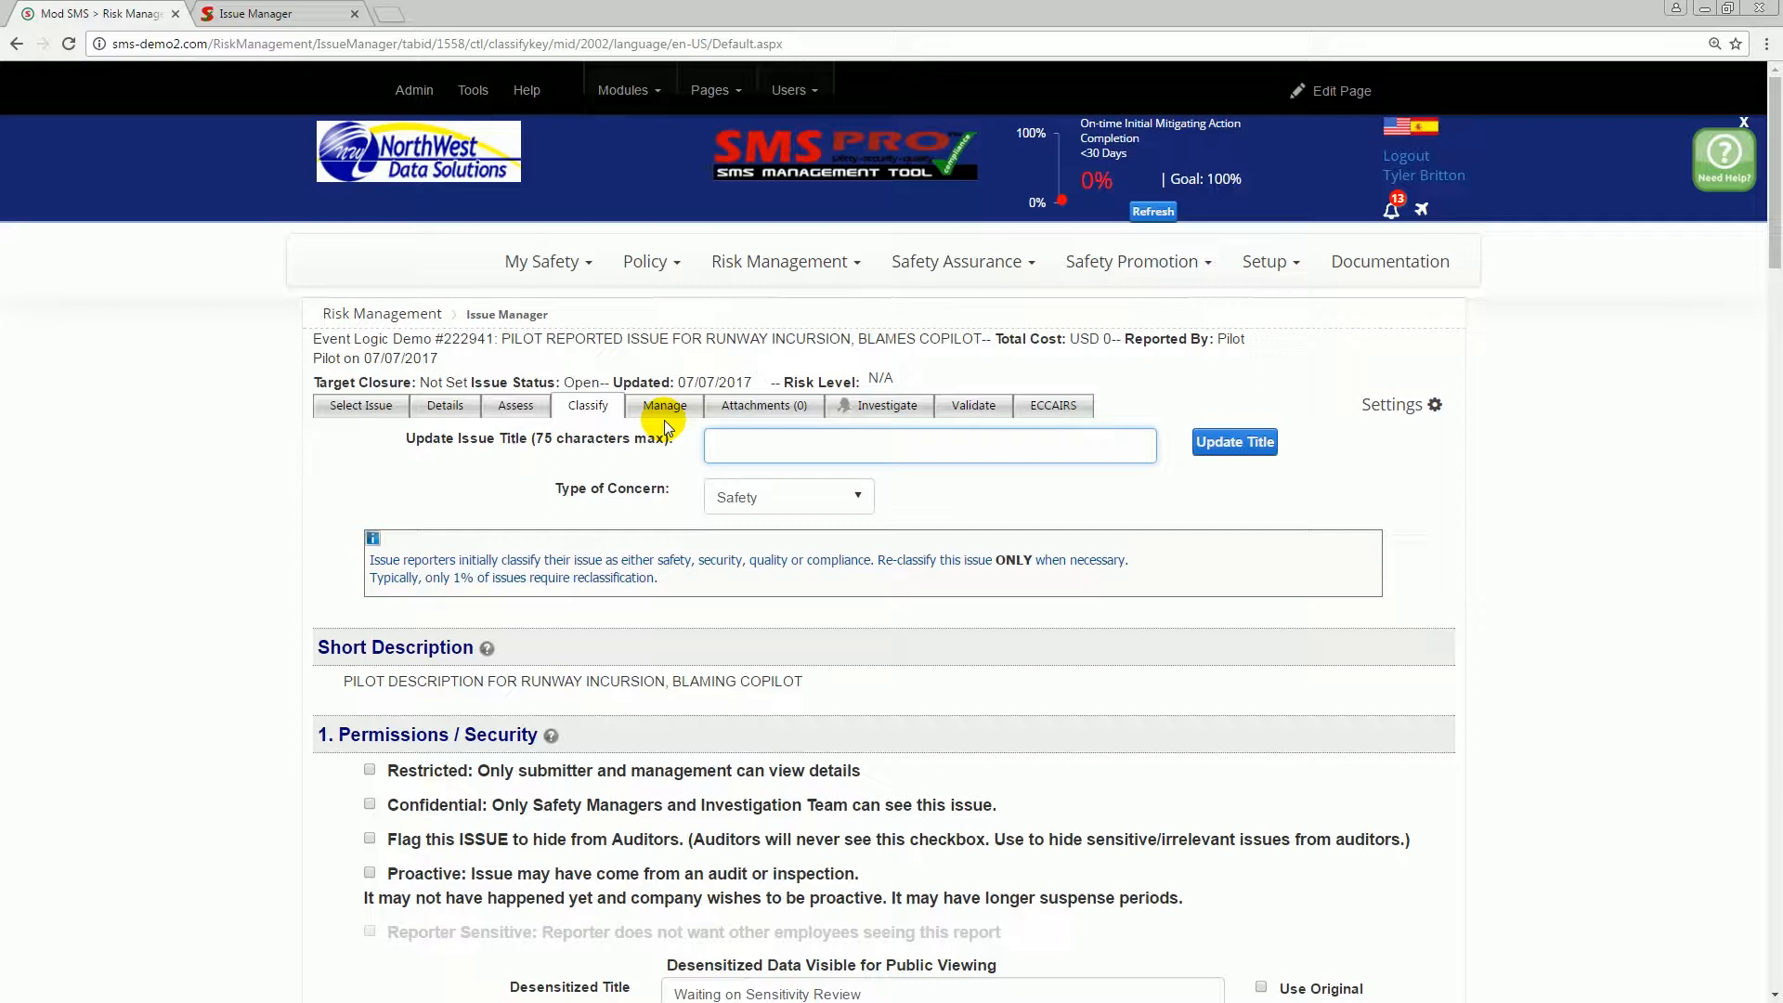
{"action": "key", "text": "BackSpace"}
{"action": "key", "text": "BackSpace"}
{"action": "type", "text": "Runway Incursion on Runway 4"}
{"action": "left_click", "coordinate": [1262, 446]}
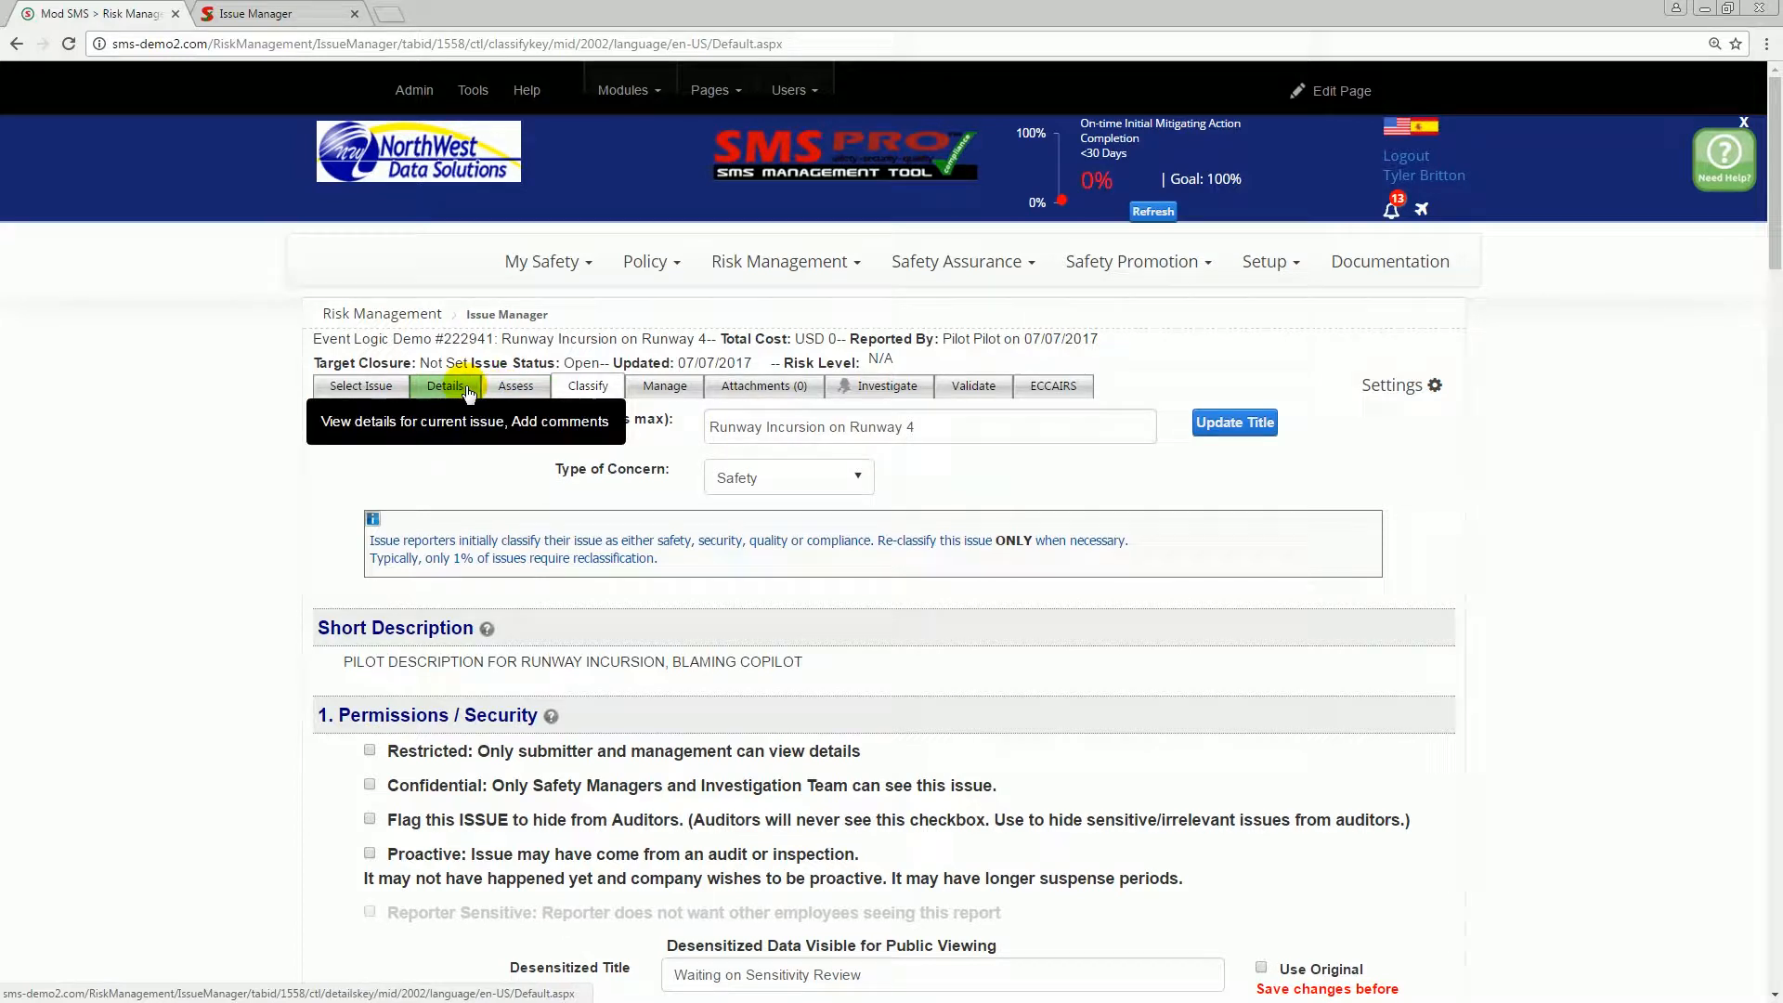
{"action": "left_click_drag", "start_coordinate": [947, 424], "coordinate": [664, 399]}
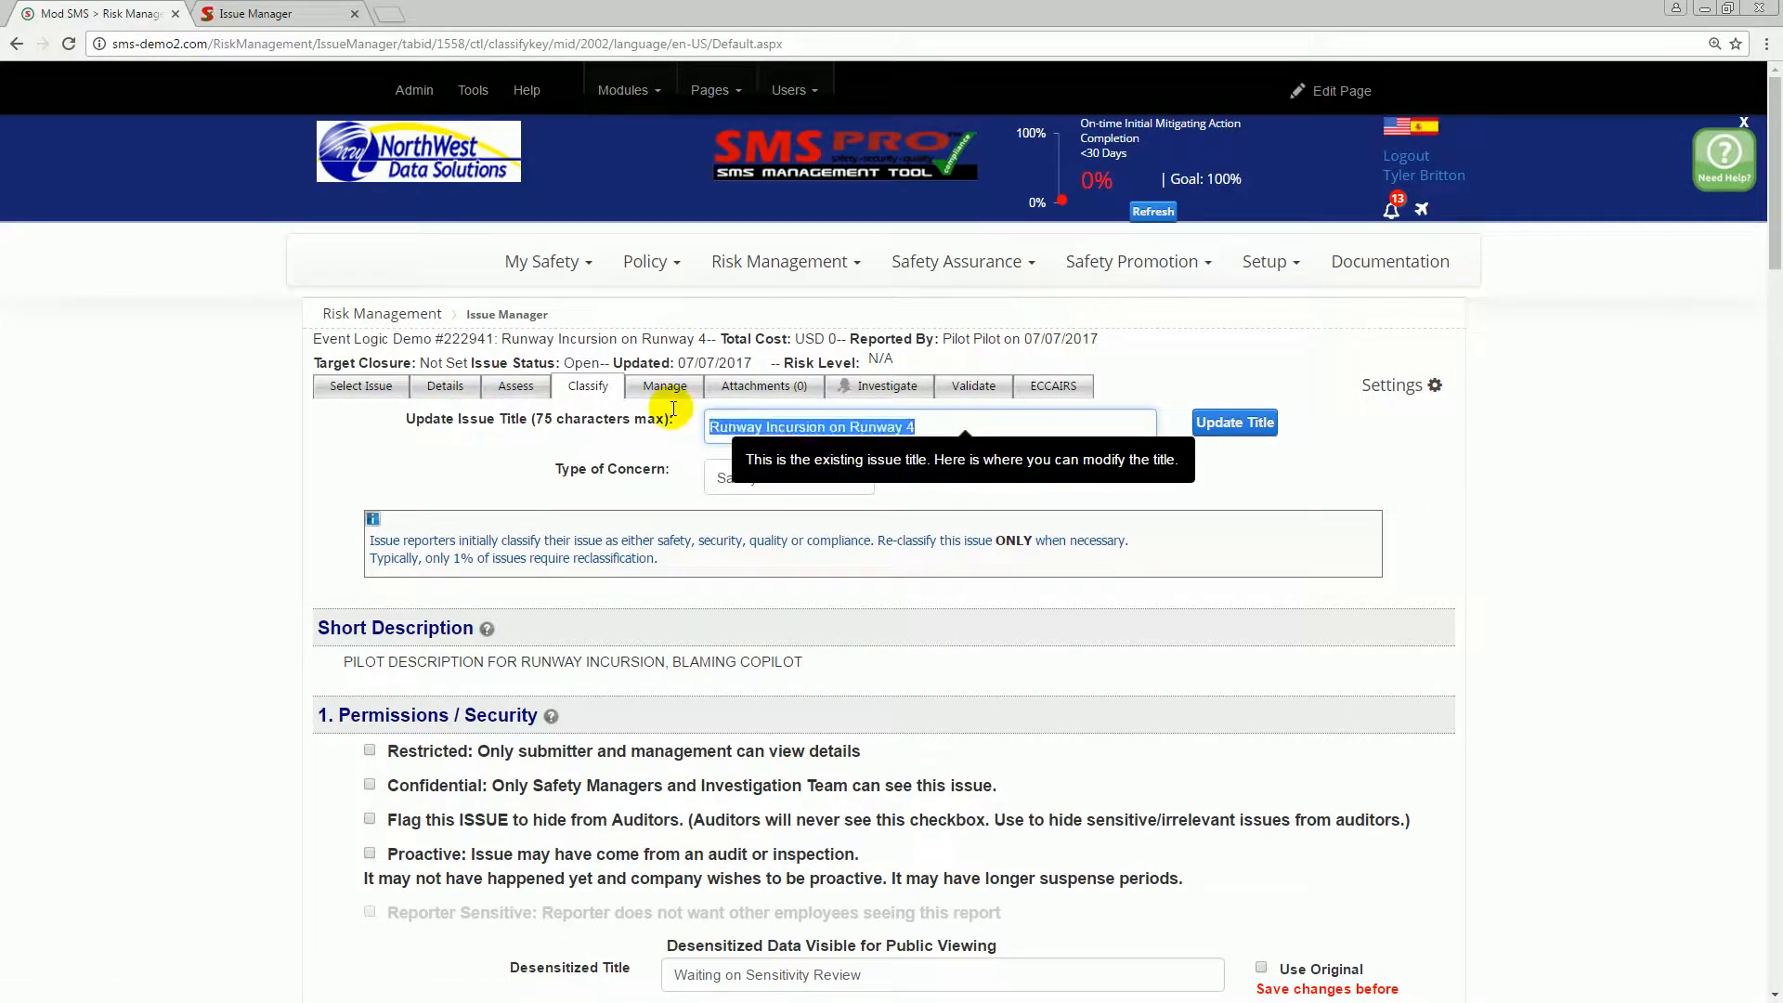
Step: Save a risk statement in the event's assessment reading "If pilot and copilot are not communicating Then risky problems occur."
{"action": "left_click", "coordinate": [523, 403]}
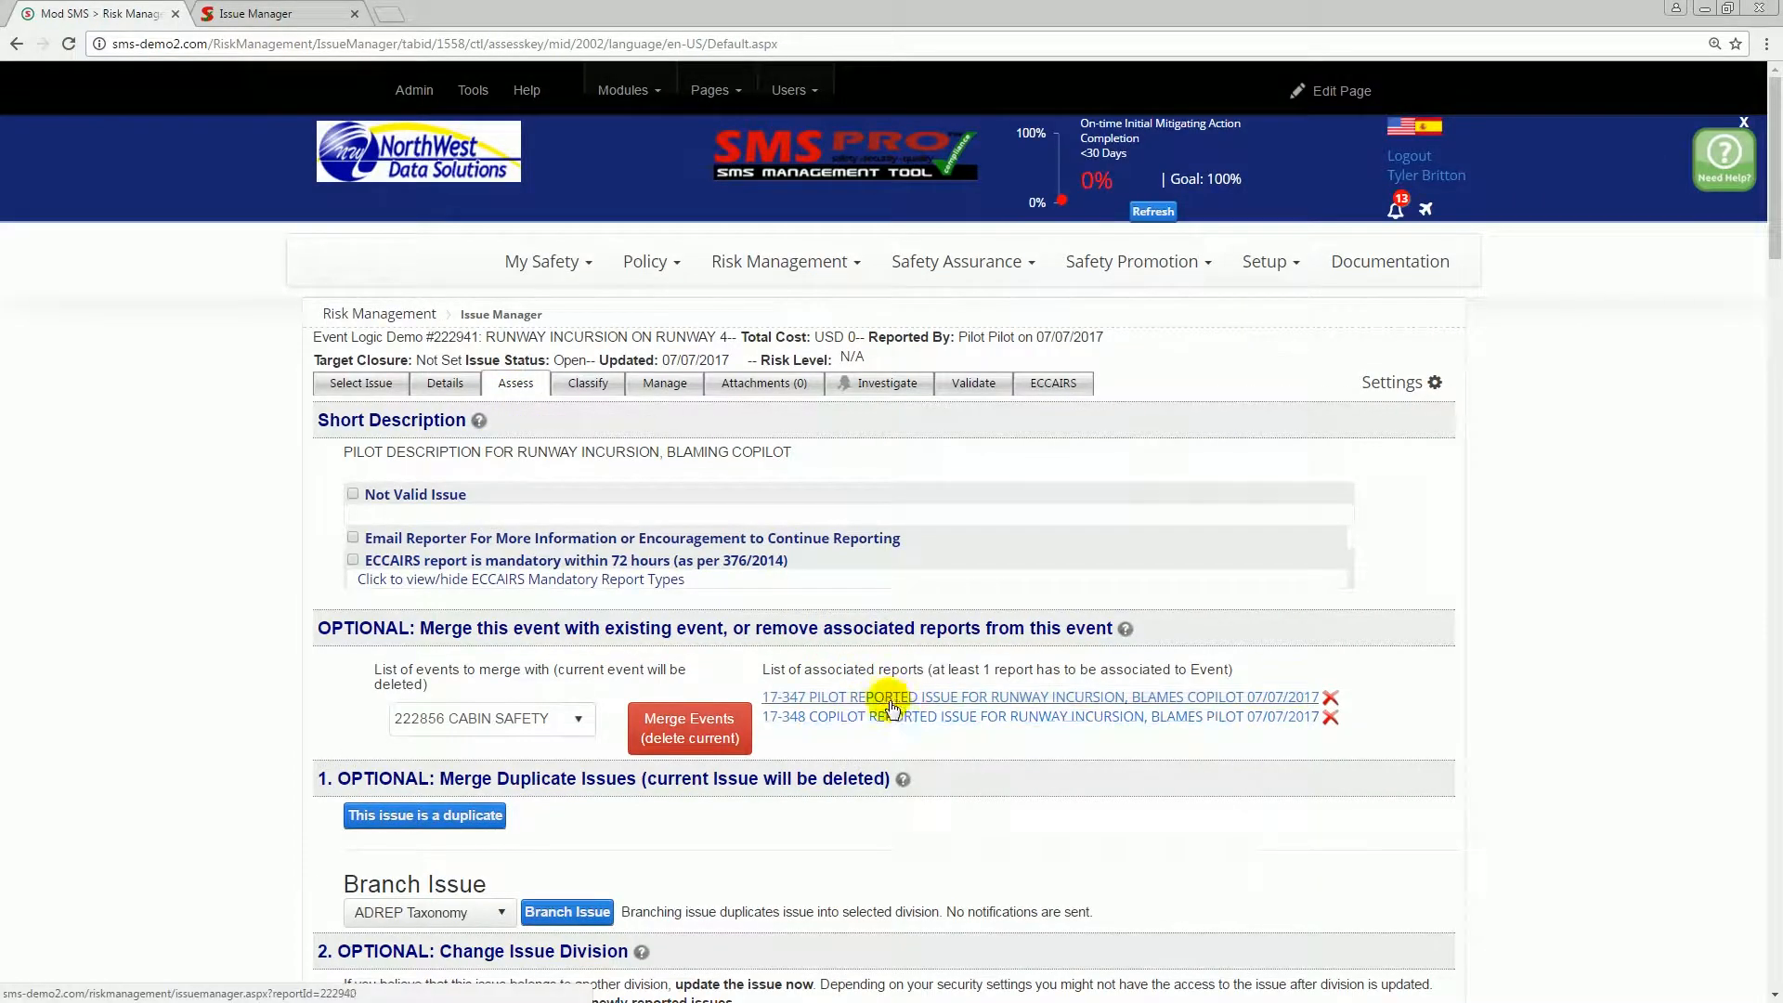
{"action": "scroll", "coordinate": [862, 682], "scroll_direction": "down", "scroll_amount": 5}
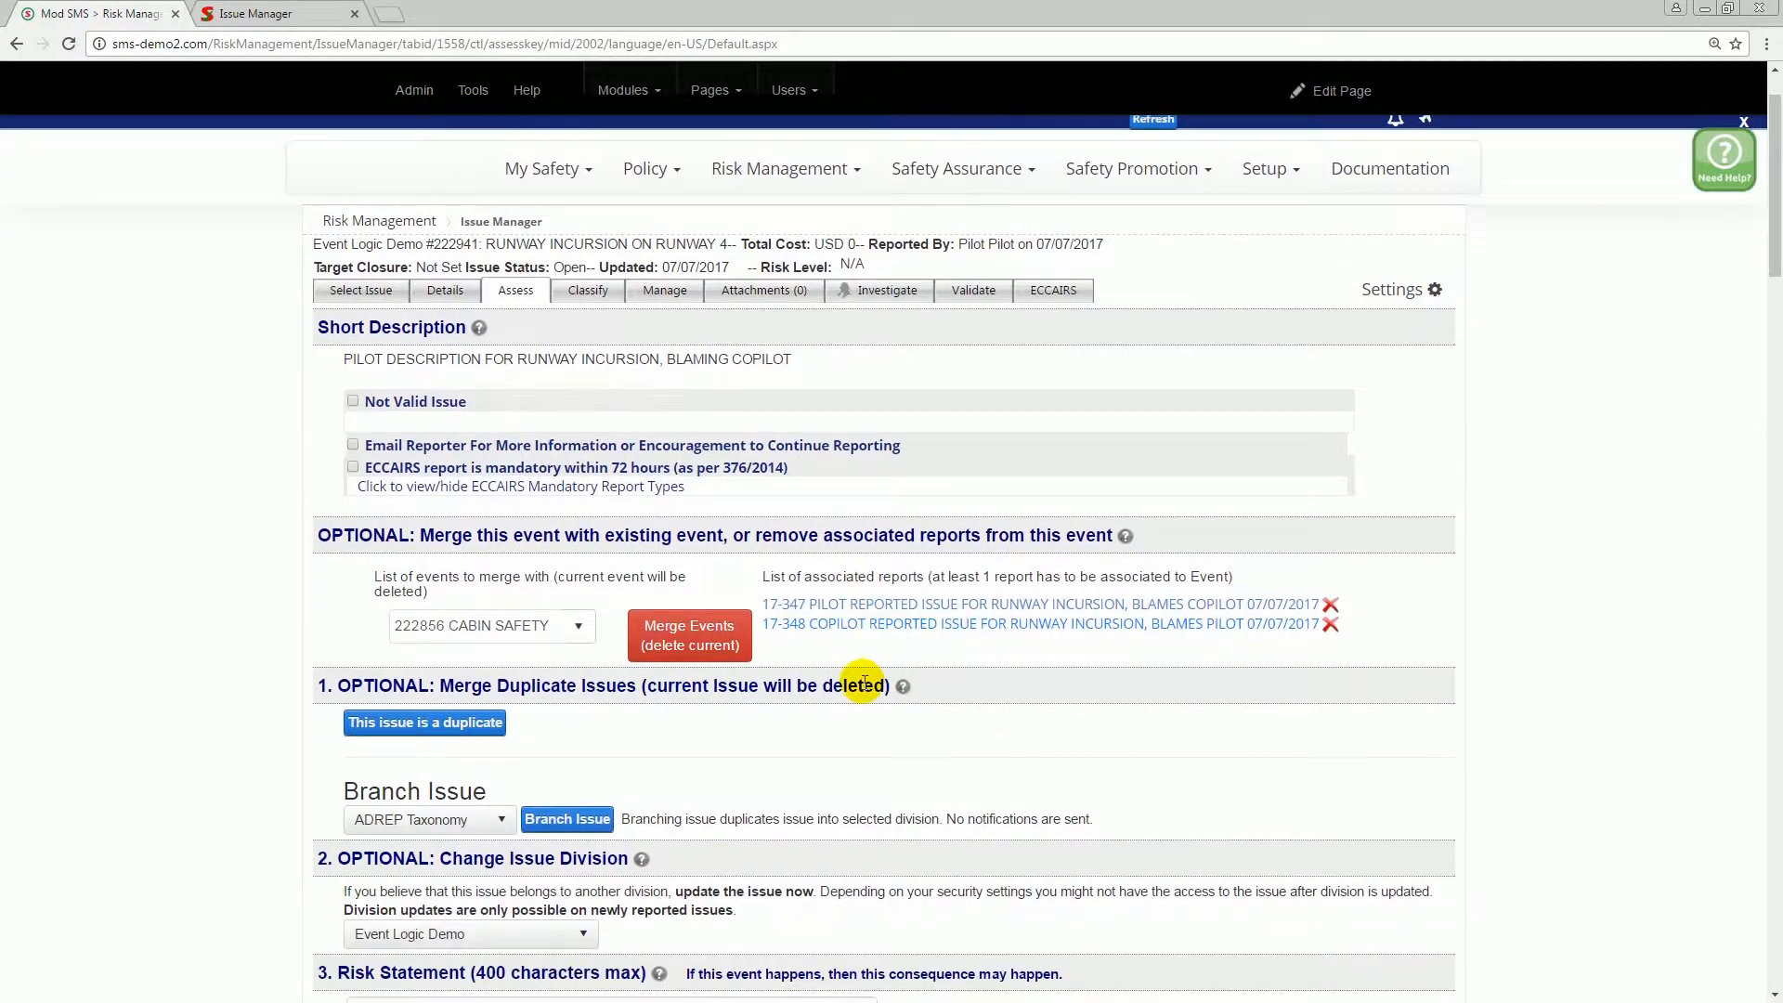
{"action": "scroll", "coordinate": [543, 366], "scroll_direction": "down", "scroll_amount": 2}
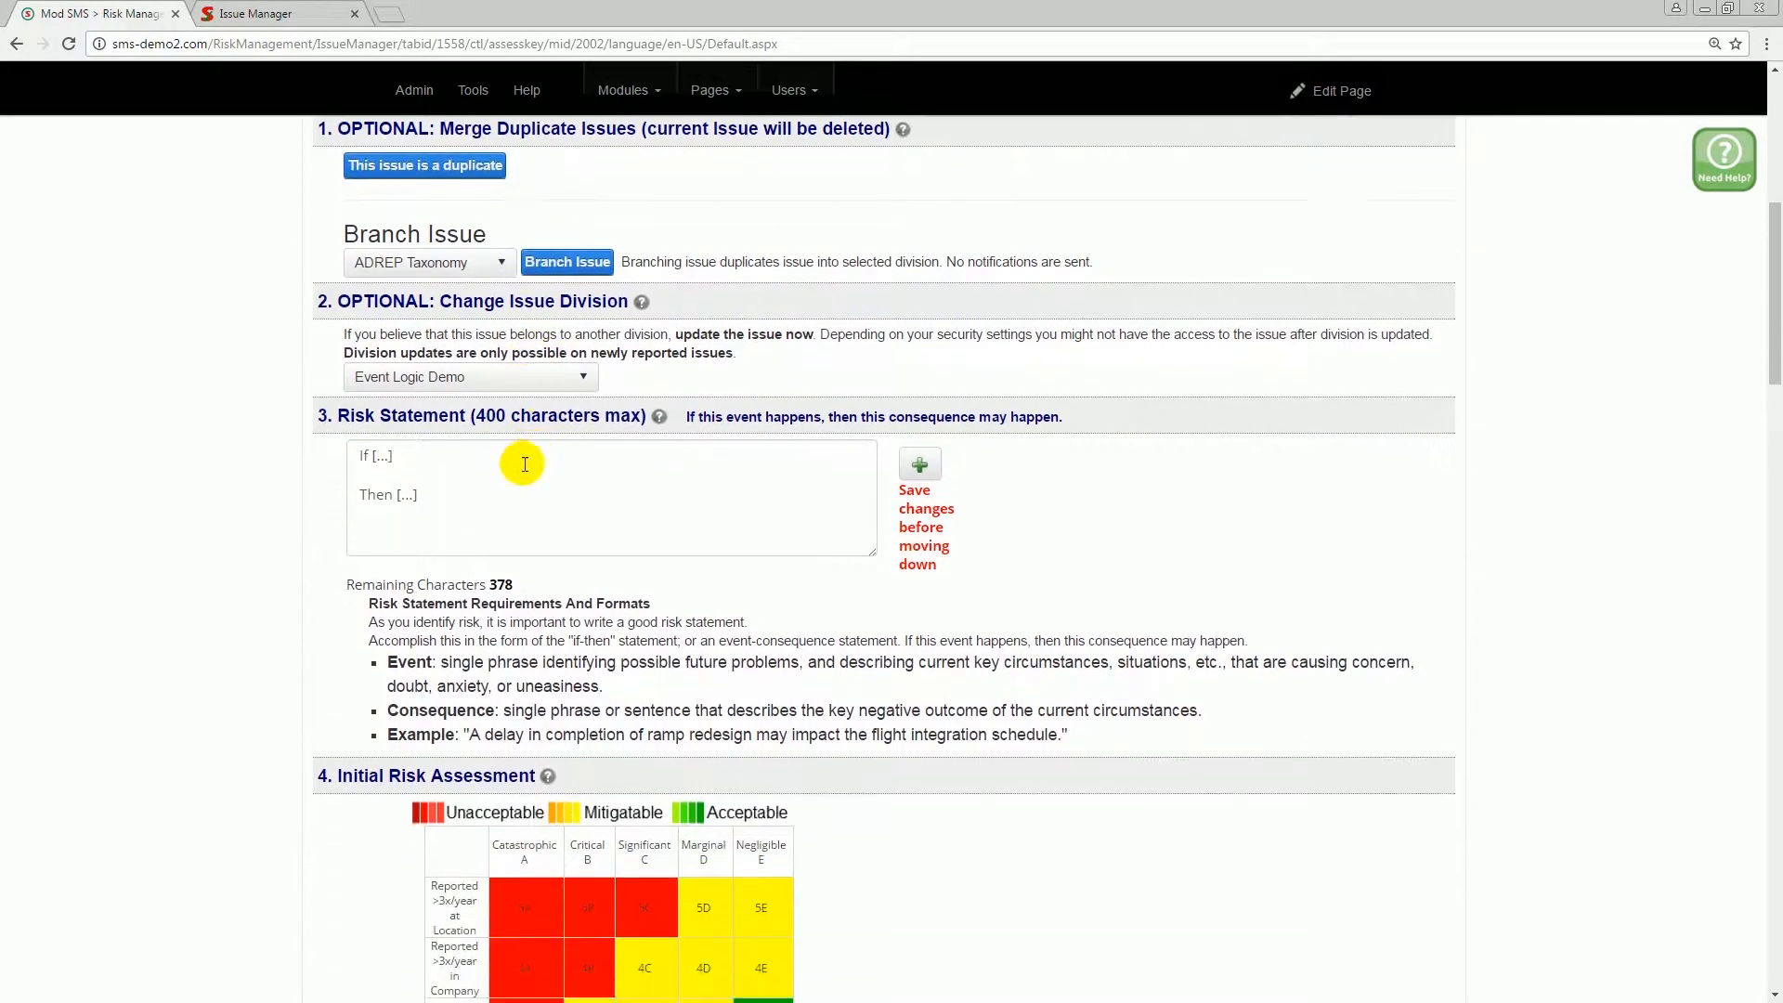
{"action": "left_click", "coordinate": [362, 457]}
{"action": "double_click", "coordinate": [375, 455]}
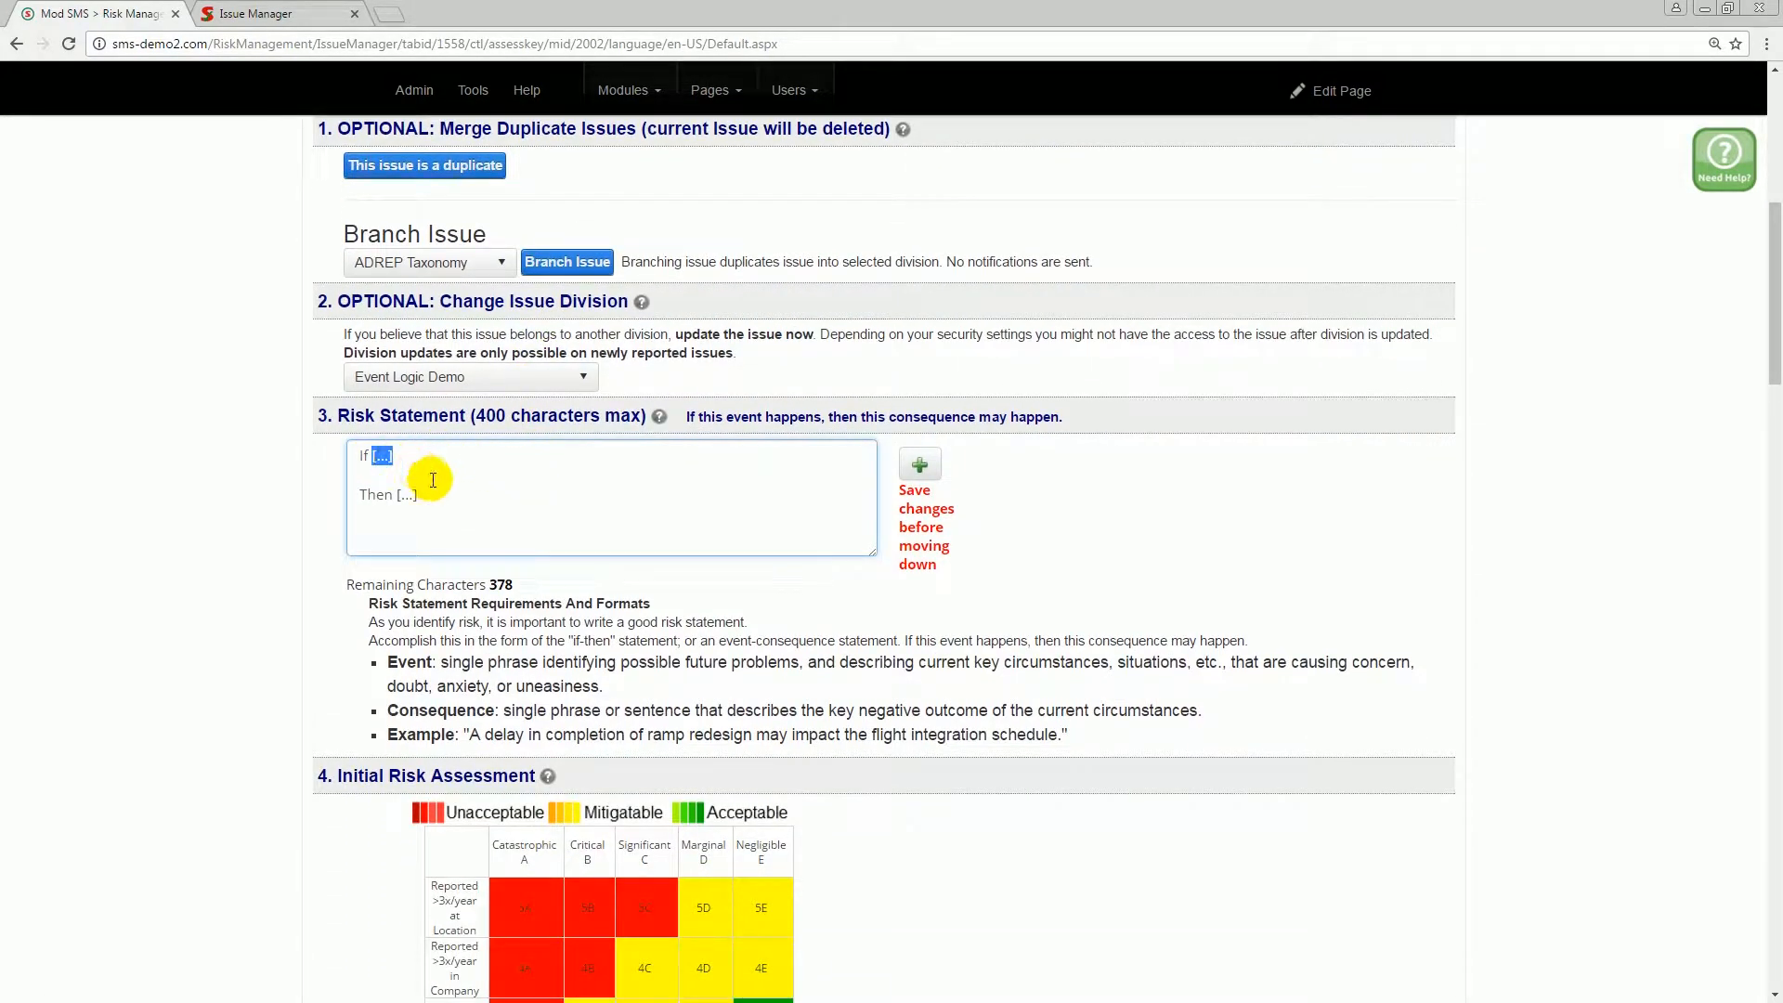
{"action": "type", "text": "ot are not communicating"}
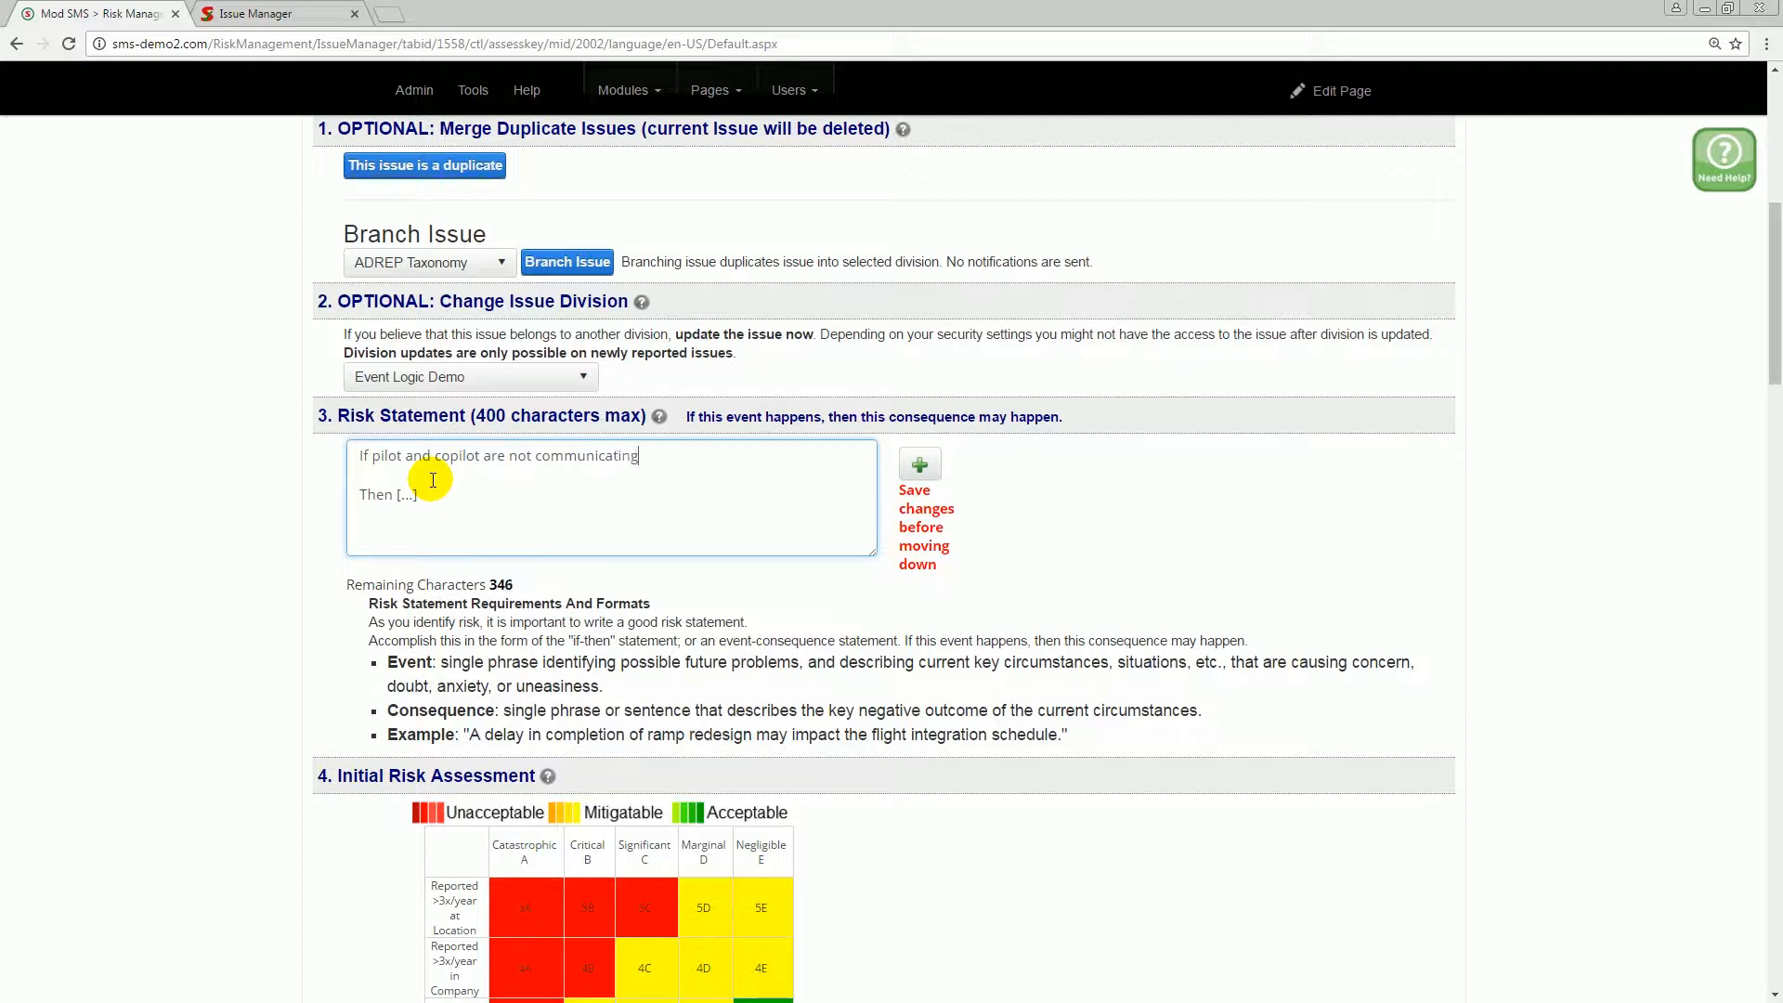
{"action": "left_click_drag", "start_coordinate": [470, 493], "coordinate": [392, 504]}
{"action": "key", "text": "BackSpace"}
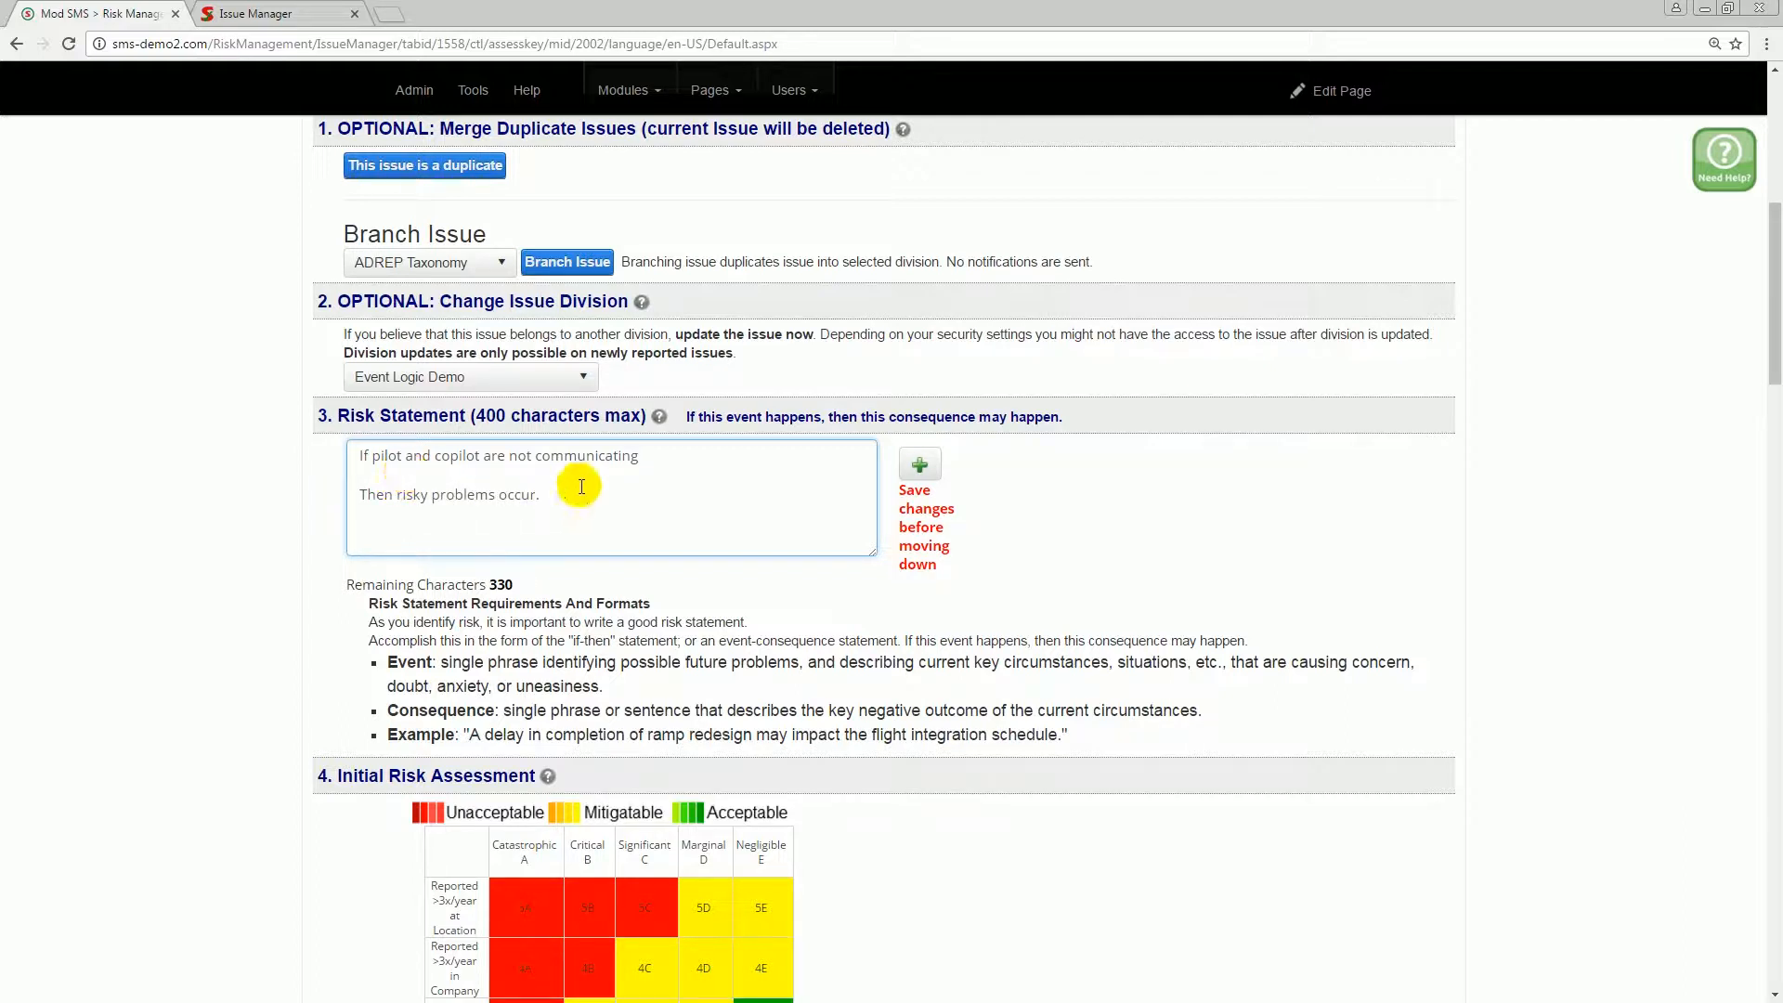
{"action": "left_click", "coordinate": [917, 465]}
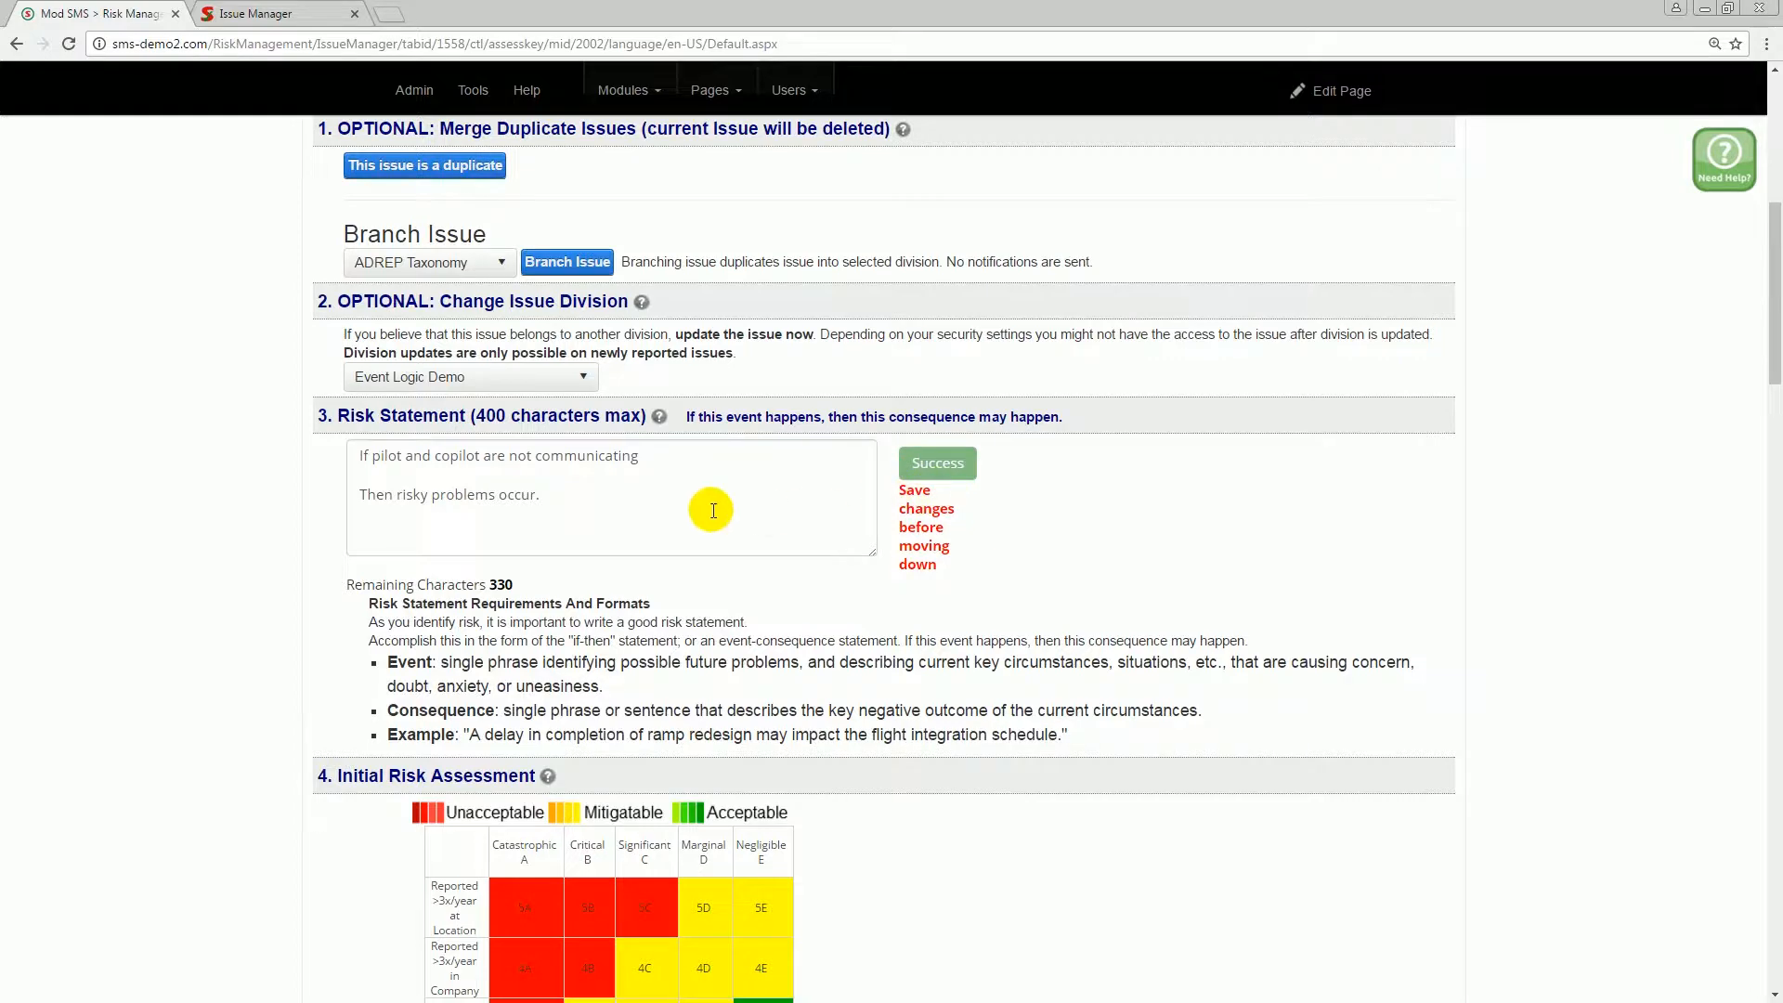
Step: Review the new title and risk statement in the merged event's details
{"action": "scroll", "coordinate": [657, 501], "scroll_direction": "up", "scroll_amount": 5}
{"action": "left_click", "coordinate": [442, 216]}
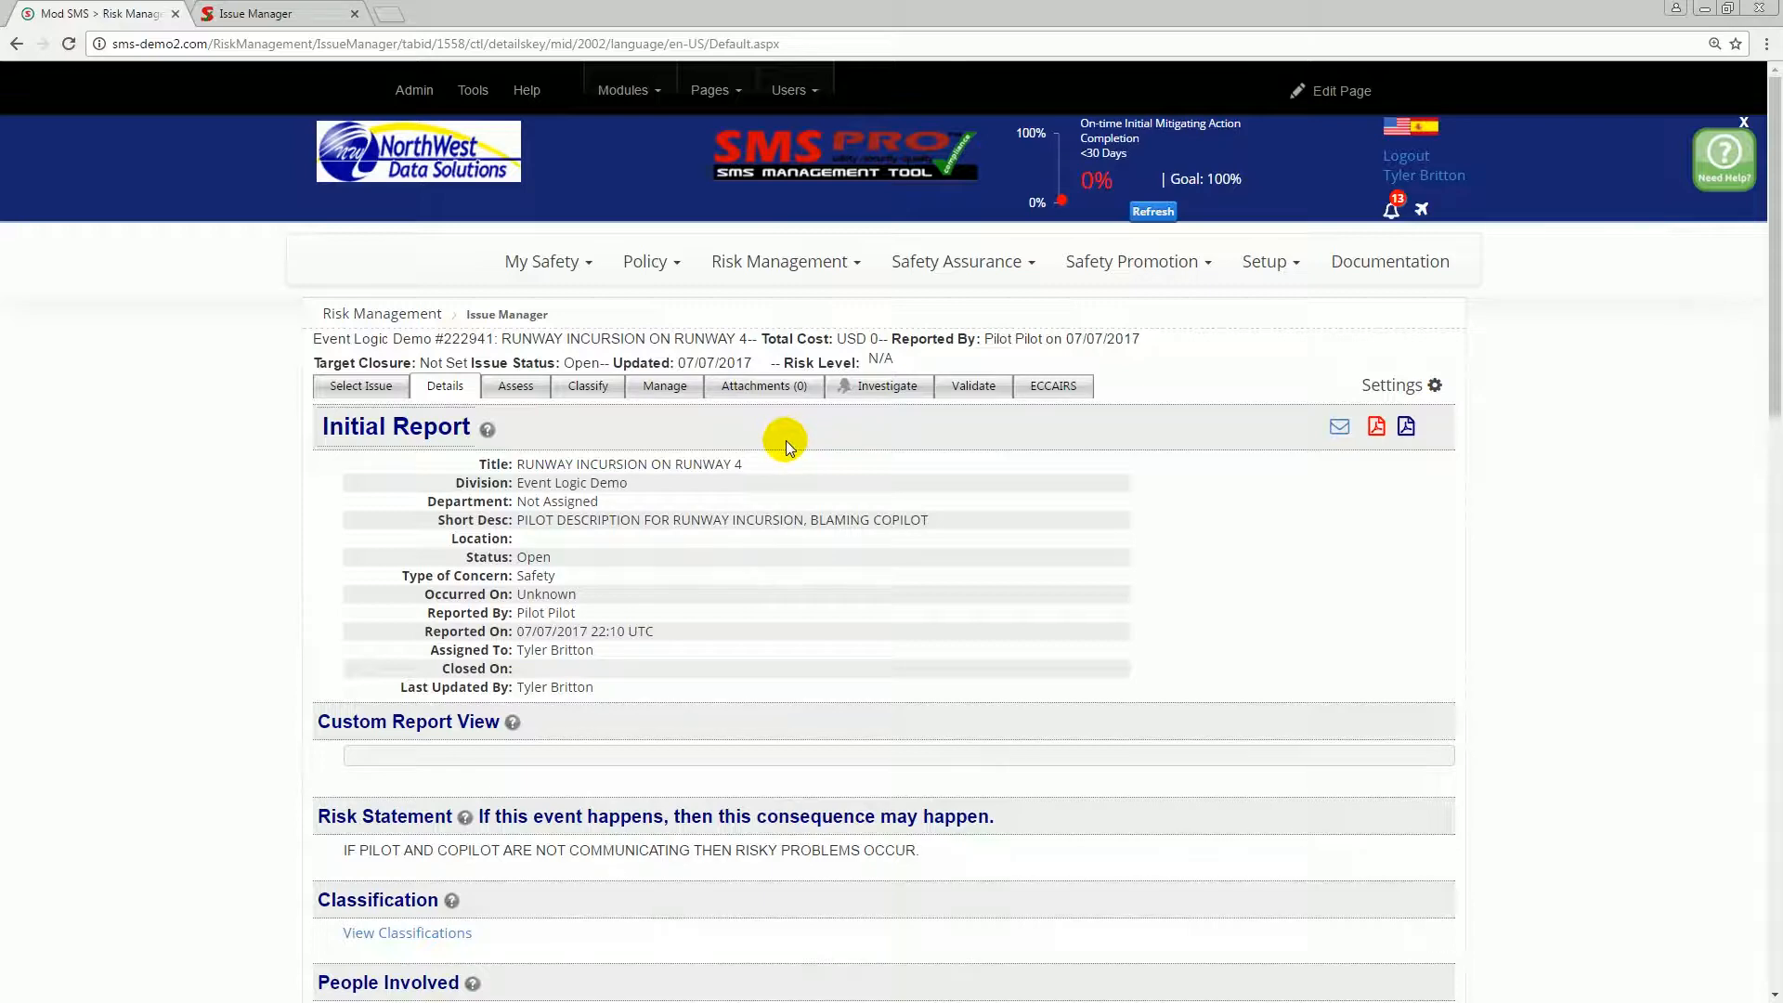
{"action": "left_click_drag", "start_coordinate": [783, 455], "coordinate": [525, 462]}
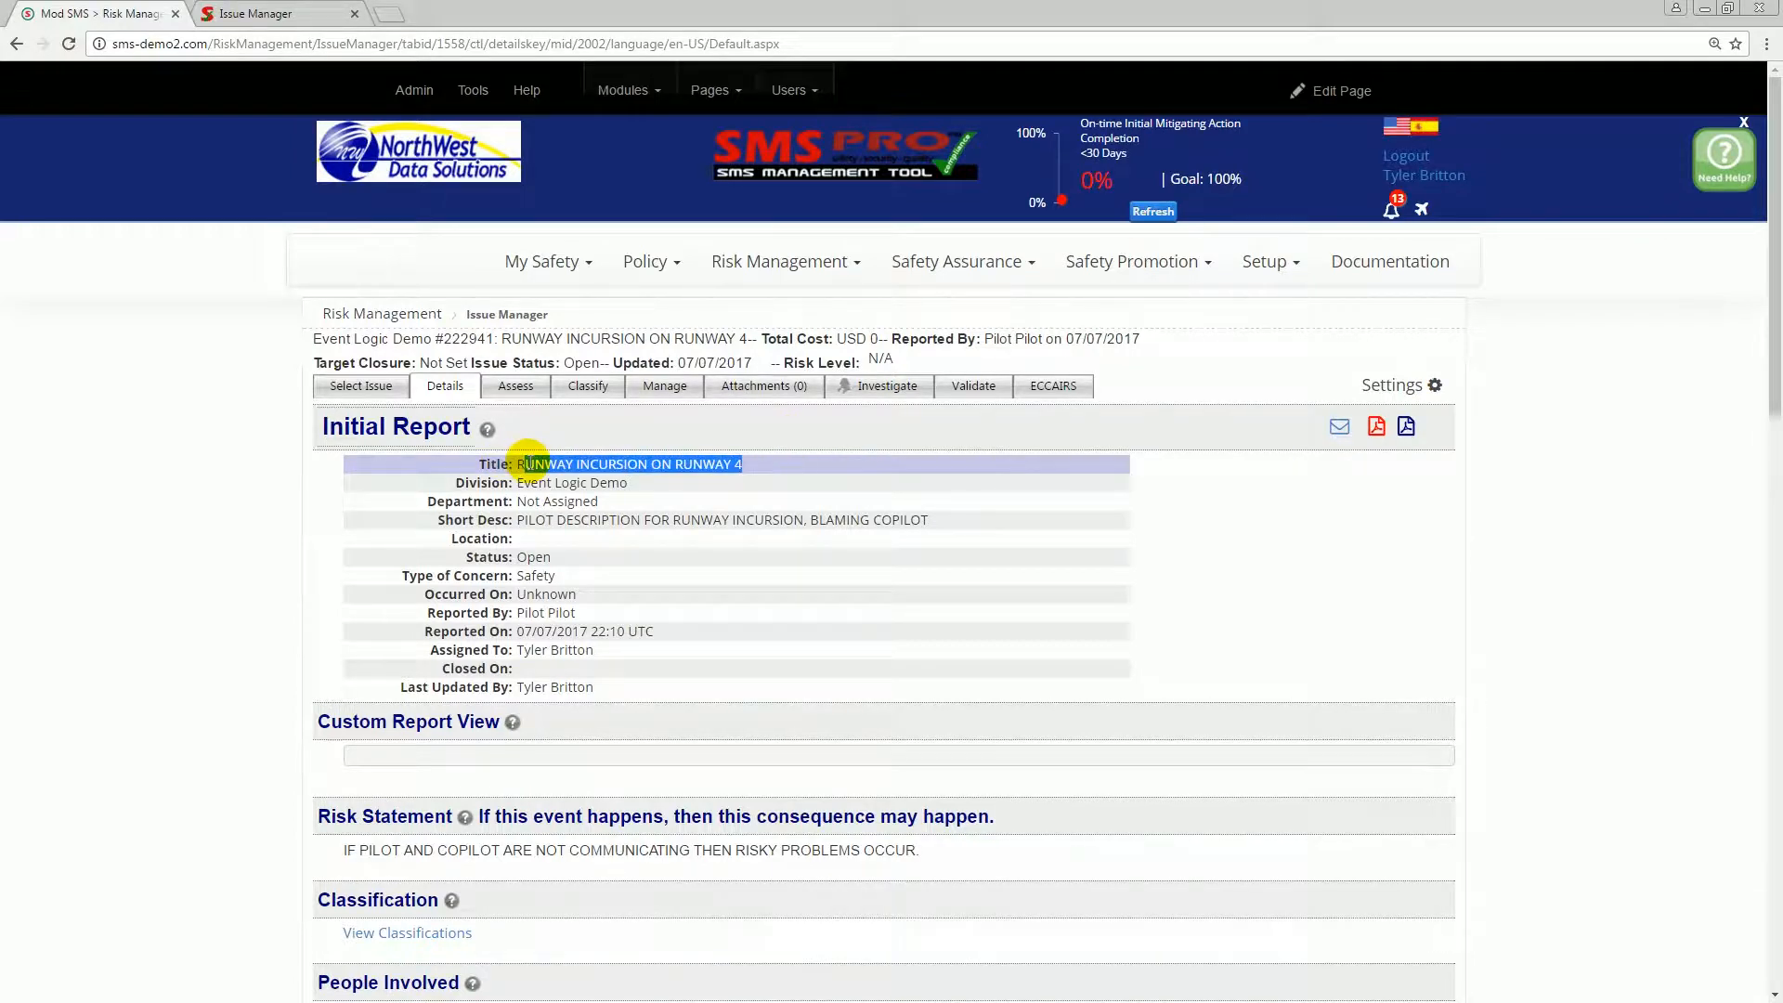
{"action": "scroll", "coordinate": [525, 462], "scroll_direction": "down", "scroll_amount": 3}
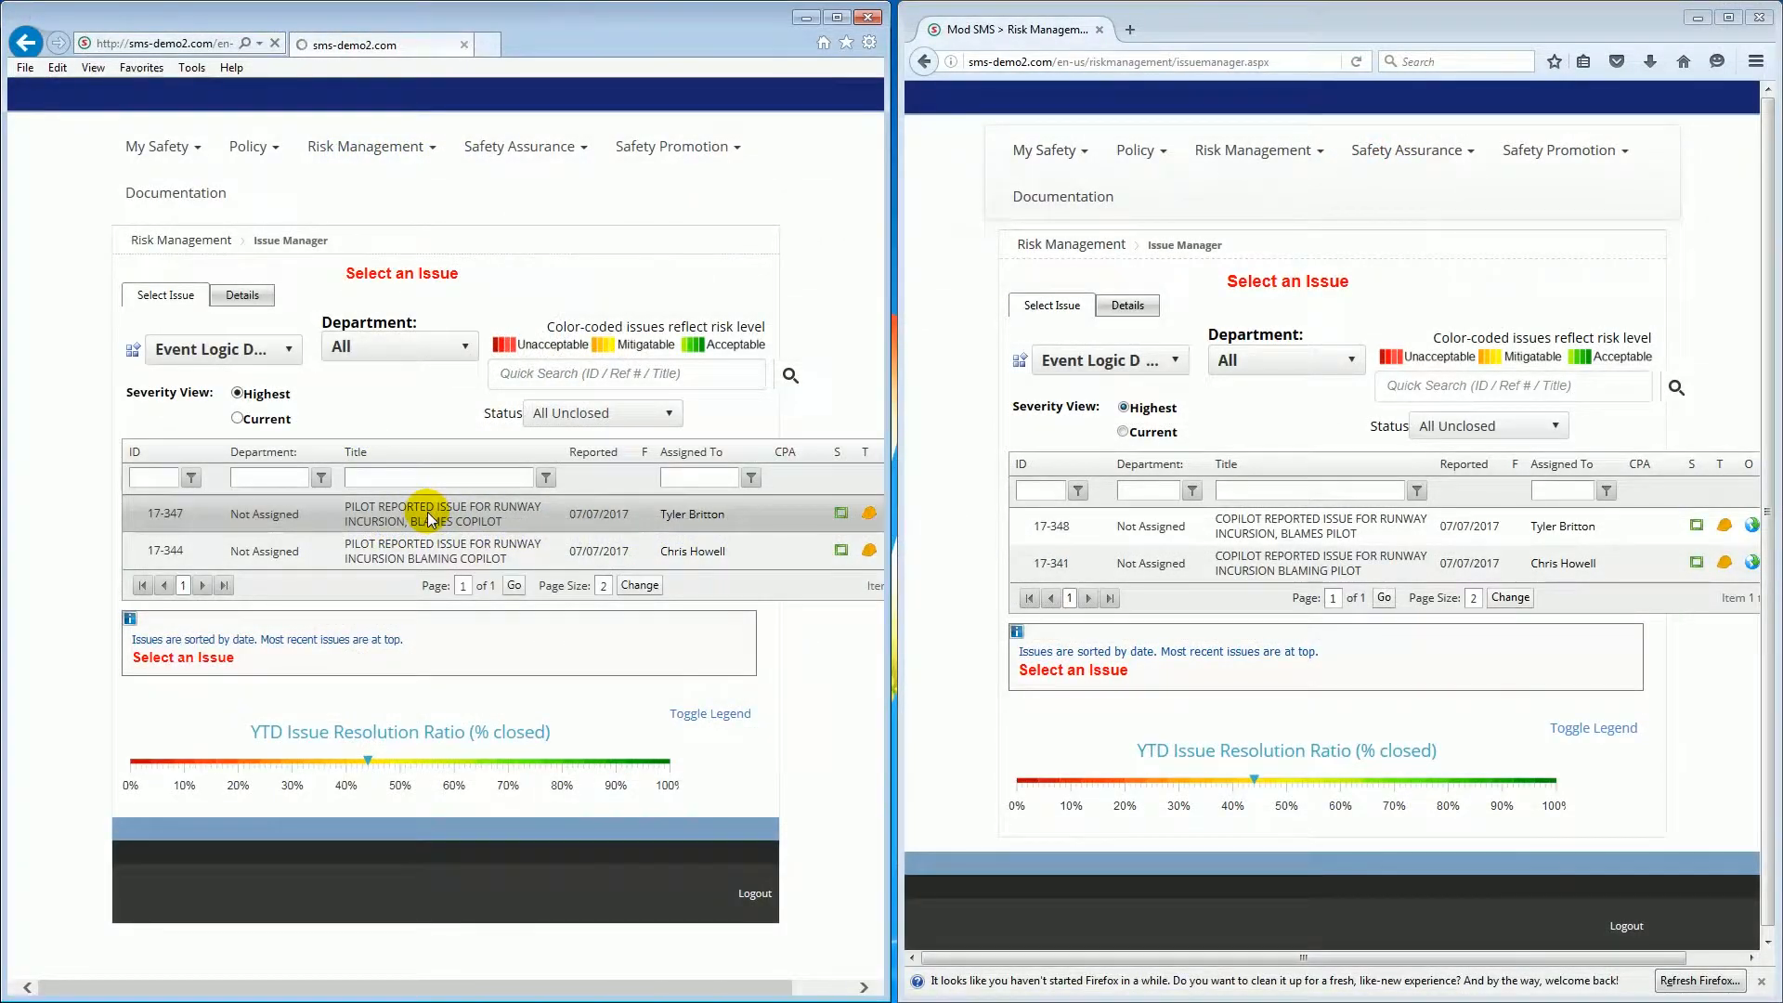
Step: Open report 17-347 in the pilot's browser window and compare its title, risk statement and comments with the safety manager's event
{"action": "left_click", "coordinate": [429, 518]}
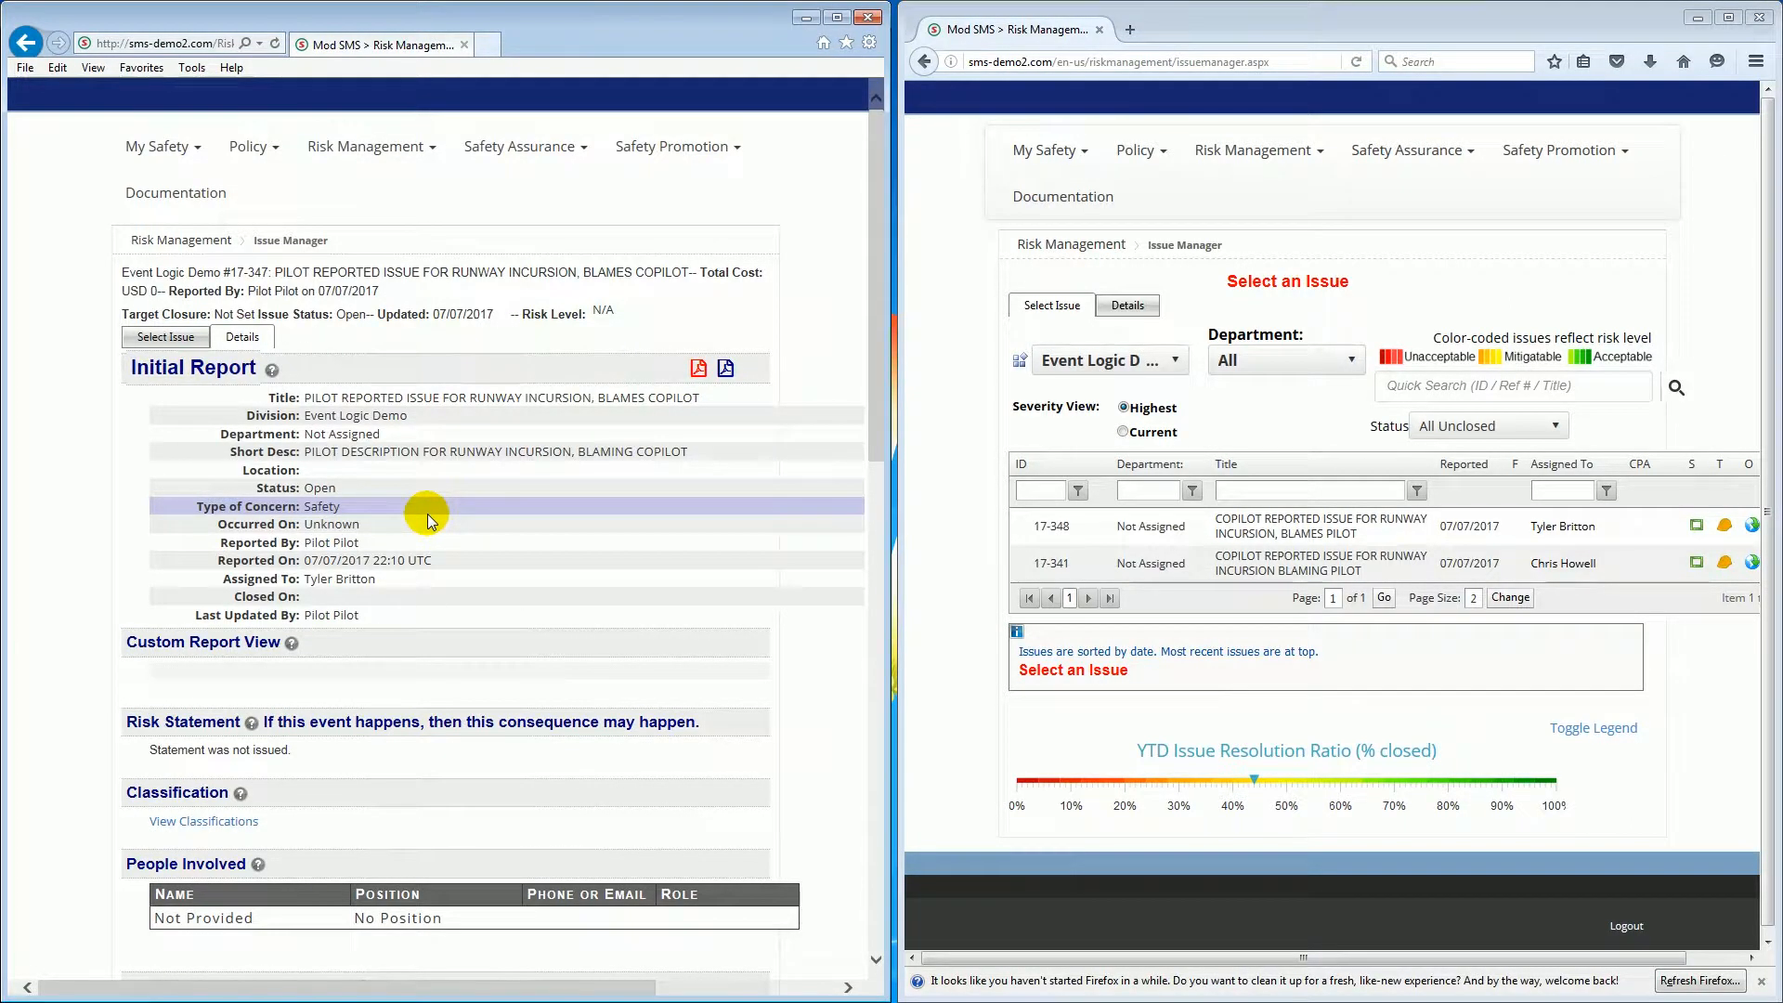
{"action": "left_click_drag", "start_coordinate": [297, 397], "coordinate": [704, 409]}
{"action": "left_click", "coordinate": [705, 399]}
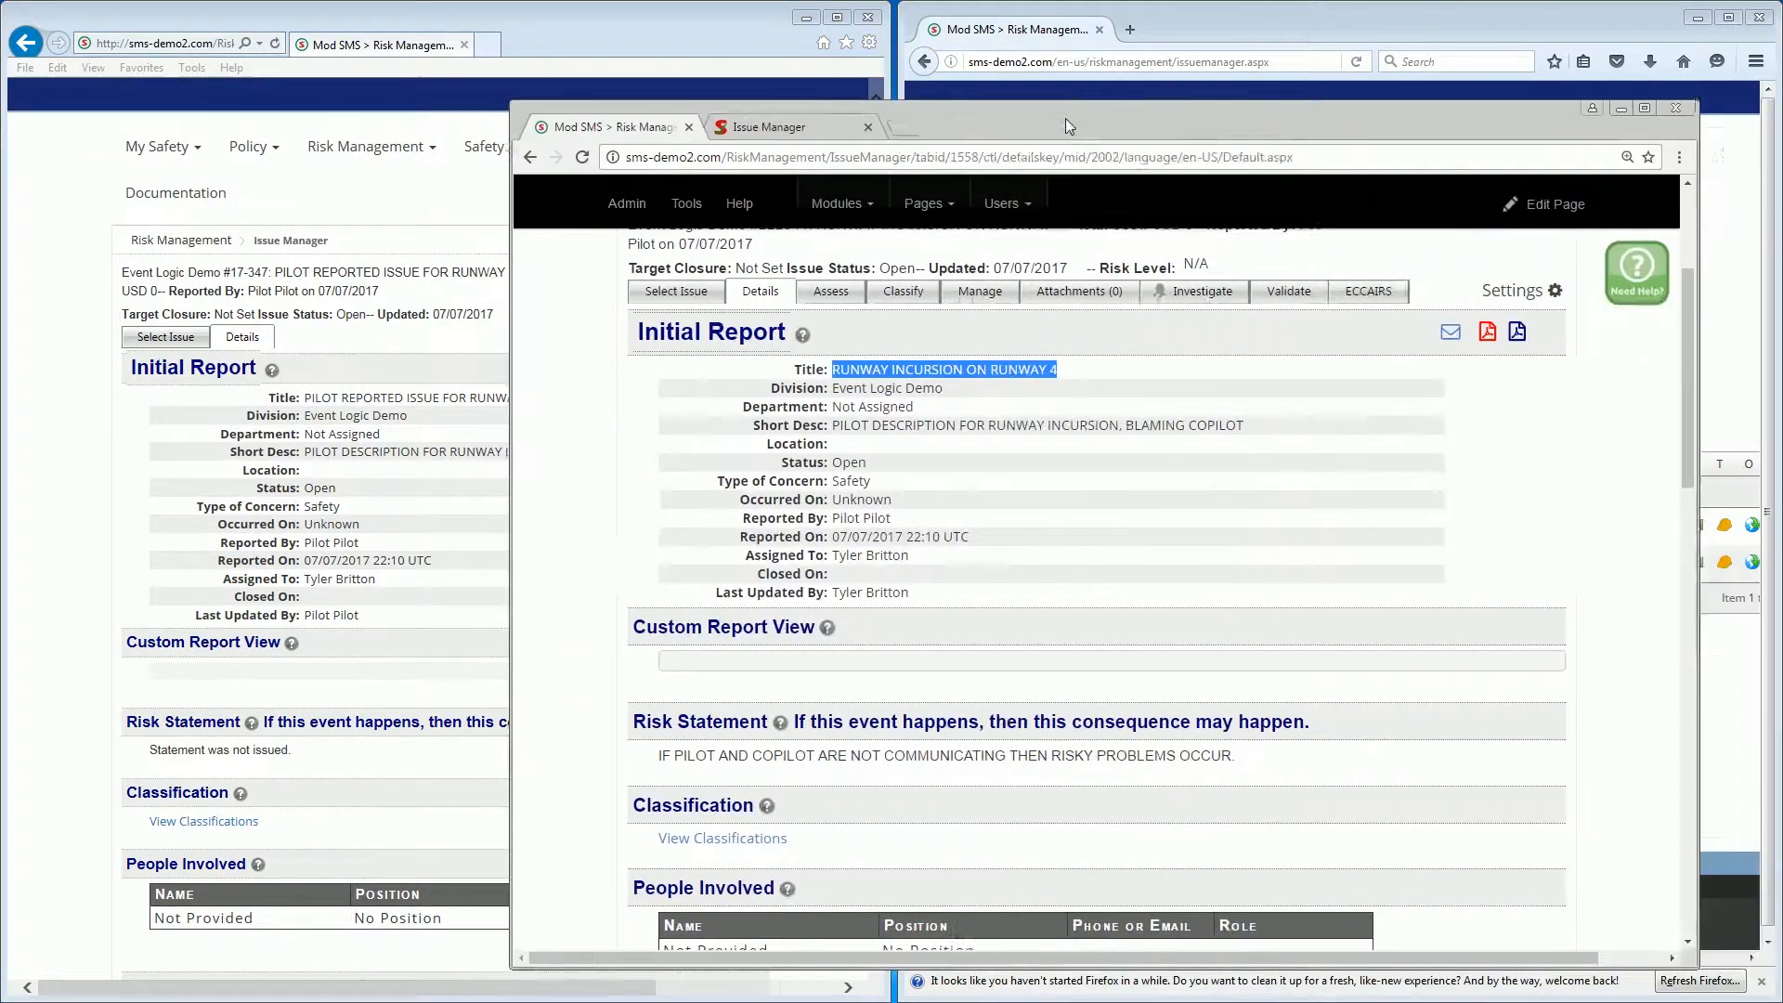
{"action": "mouse_move", "coordinate": [1066, 119]}
{"action": "left_mouse_down"}
{"action": "mouse_move", "coordinate": [828, 92]}
{"action": "mouse_move", "coordinate": [1054, 147]}
{"action": "left_mouse_up"}
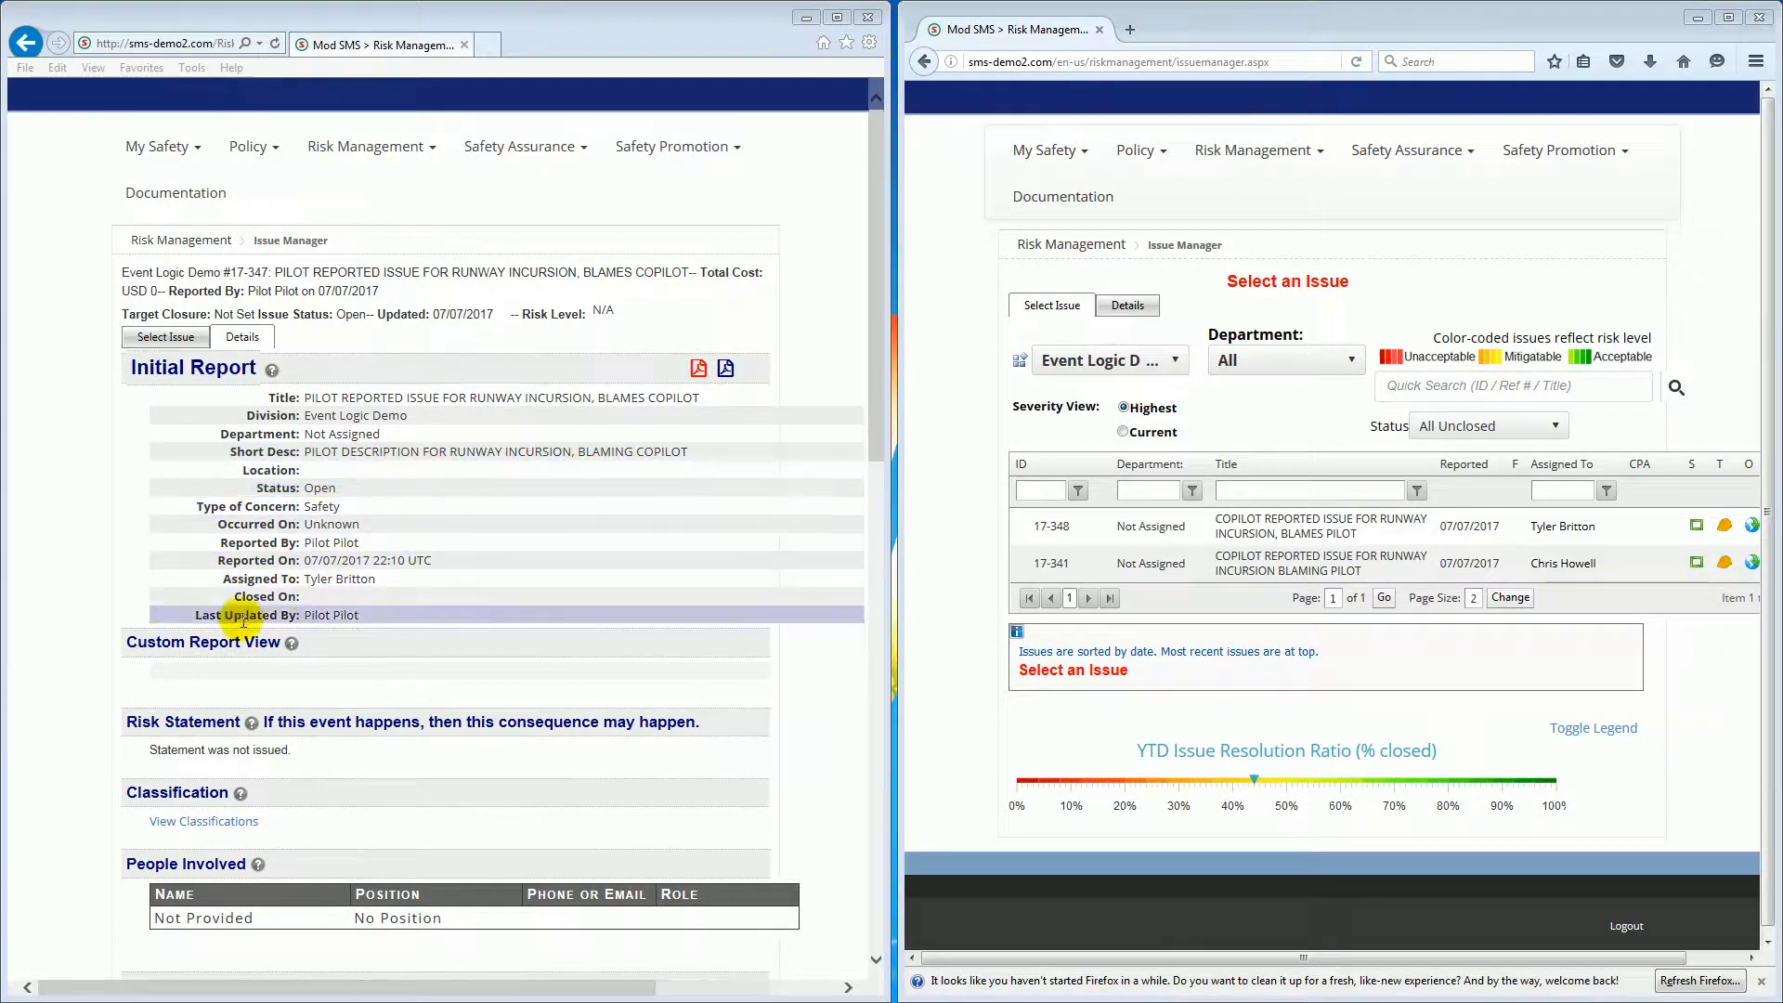
{"action": "left_click_drag", "start_coordinate": [149, 750], "coordinate": [301, 761]}
{"action": "left_click", "coordinate": [320, 759]}
{"action": "scroll", "coordinate": [465, 761], "scroll_direction": "down", "scroll_amount": 6}
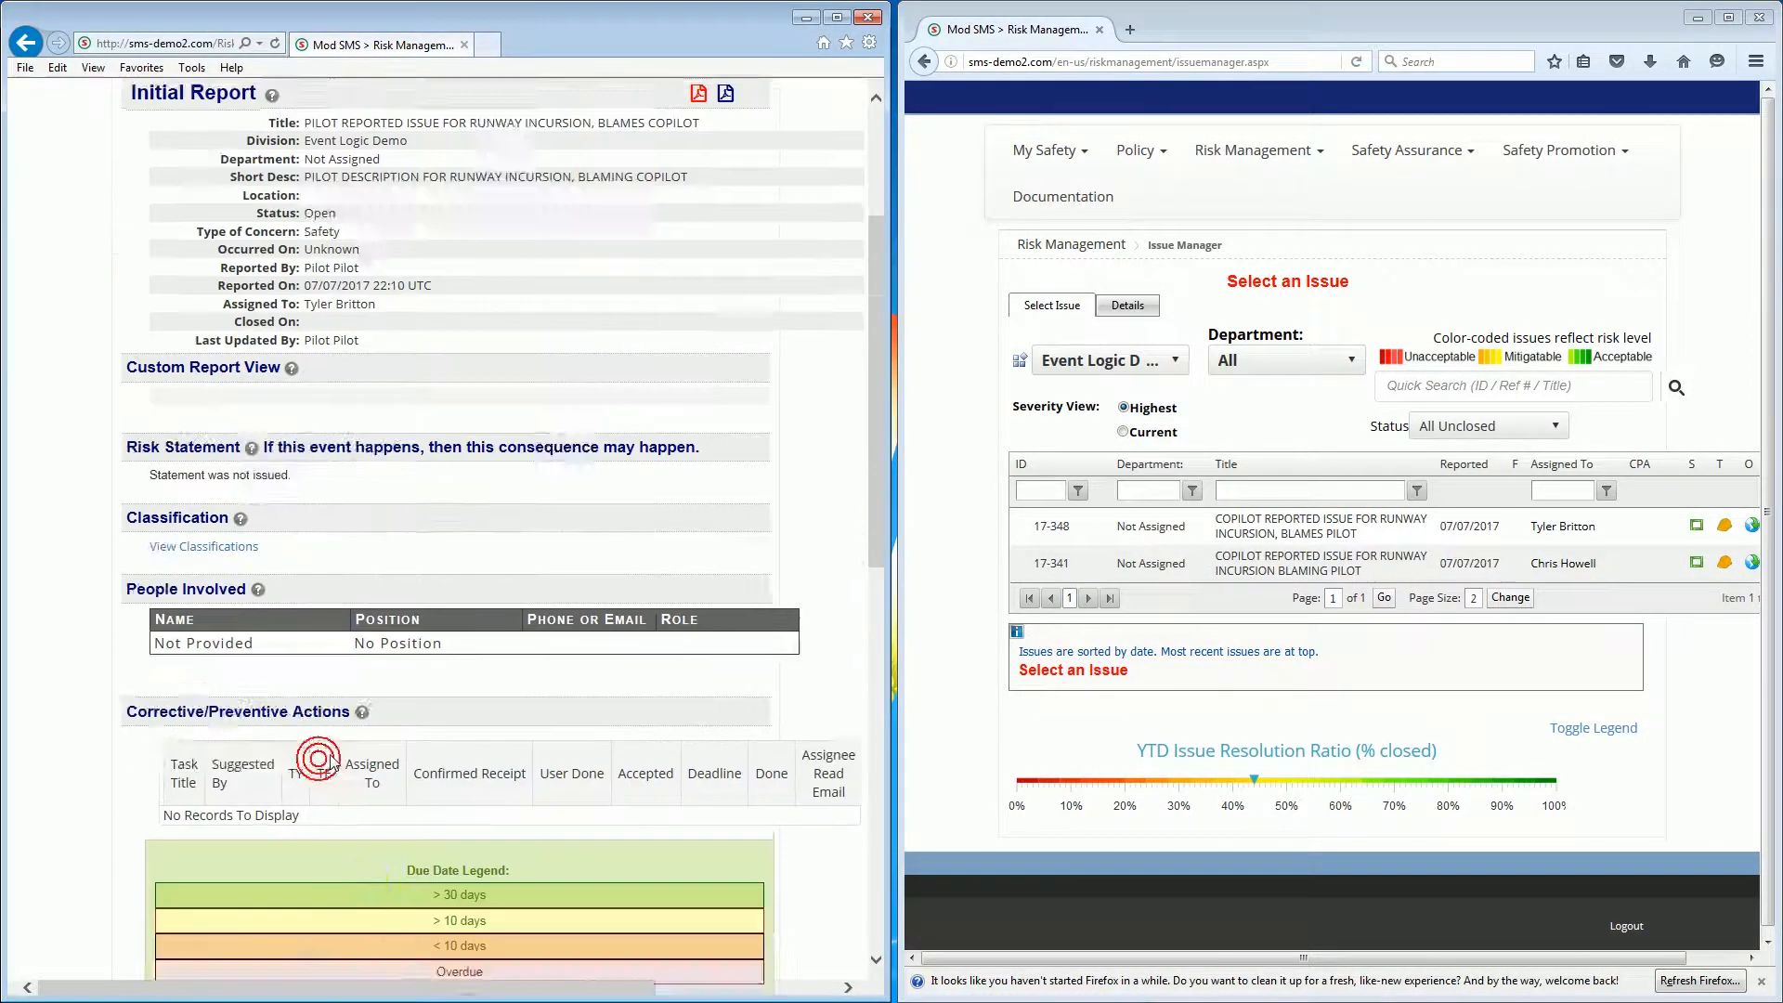
{"action": "scroll", "coordinate": [592, 677], "scroll_direction": "down", "scroll_amount": 1}
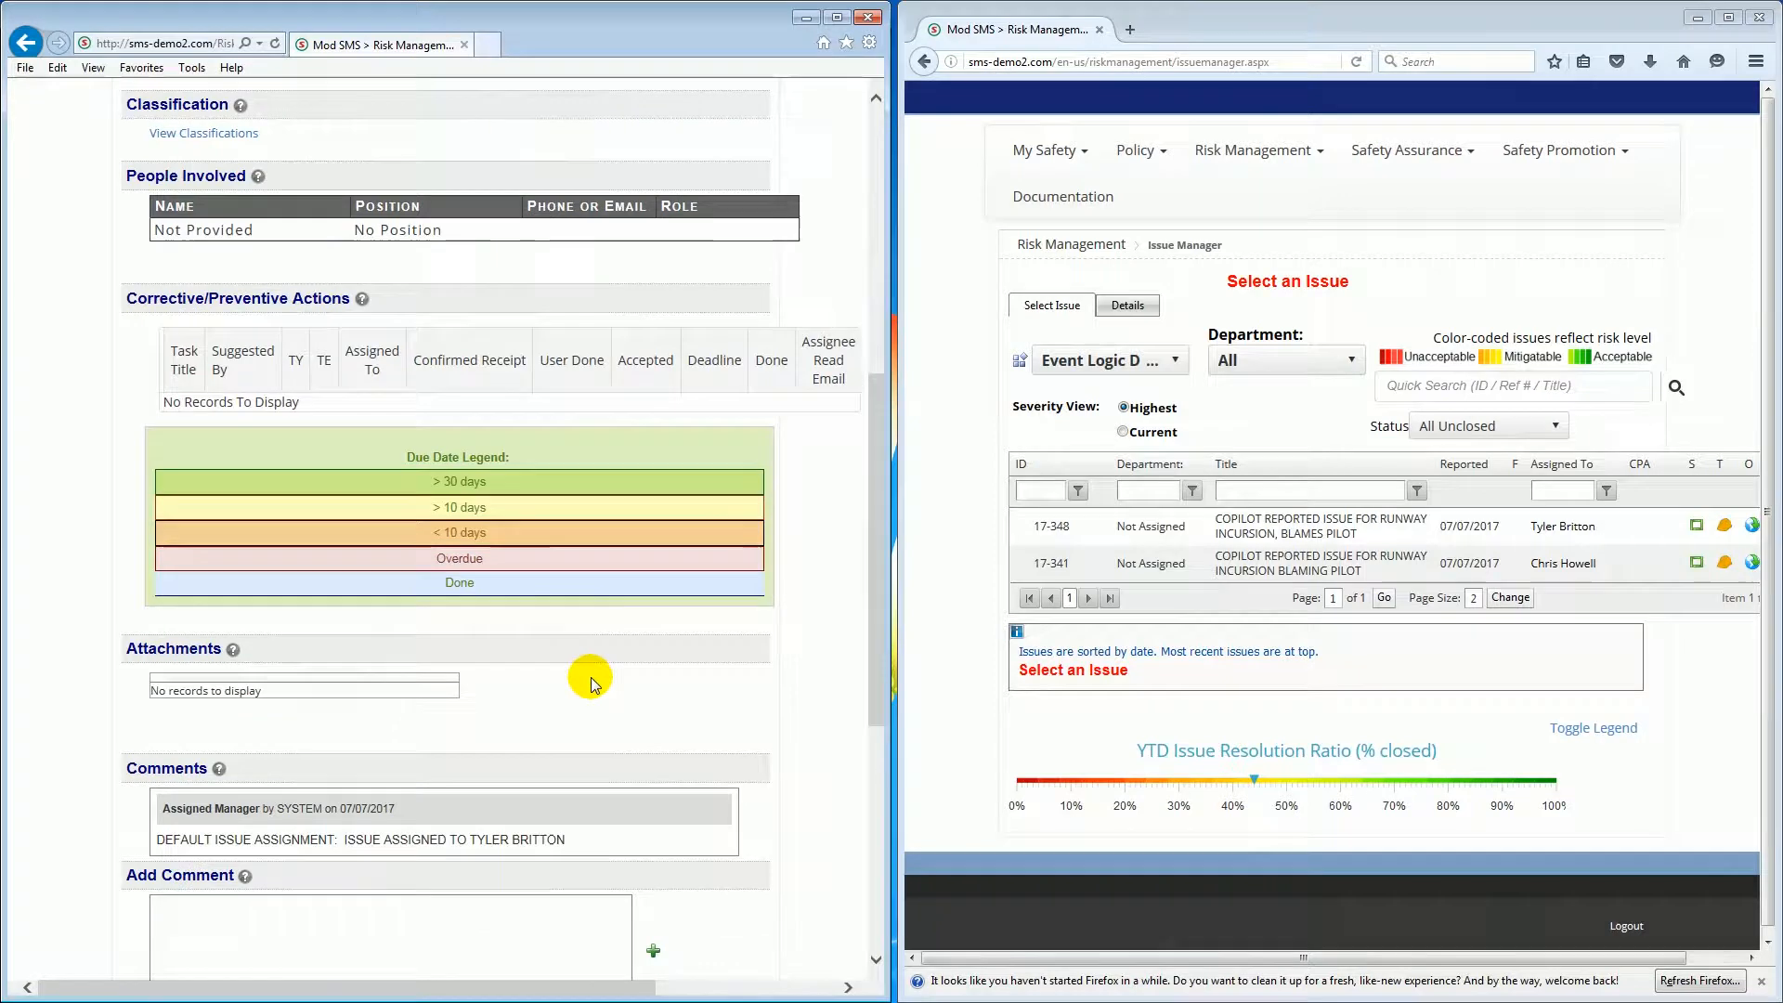
{"action": "scroll", "coordinate": [587, 678], "scroll_direction": "up", "scroll_amount": 4}
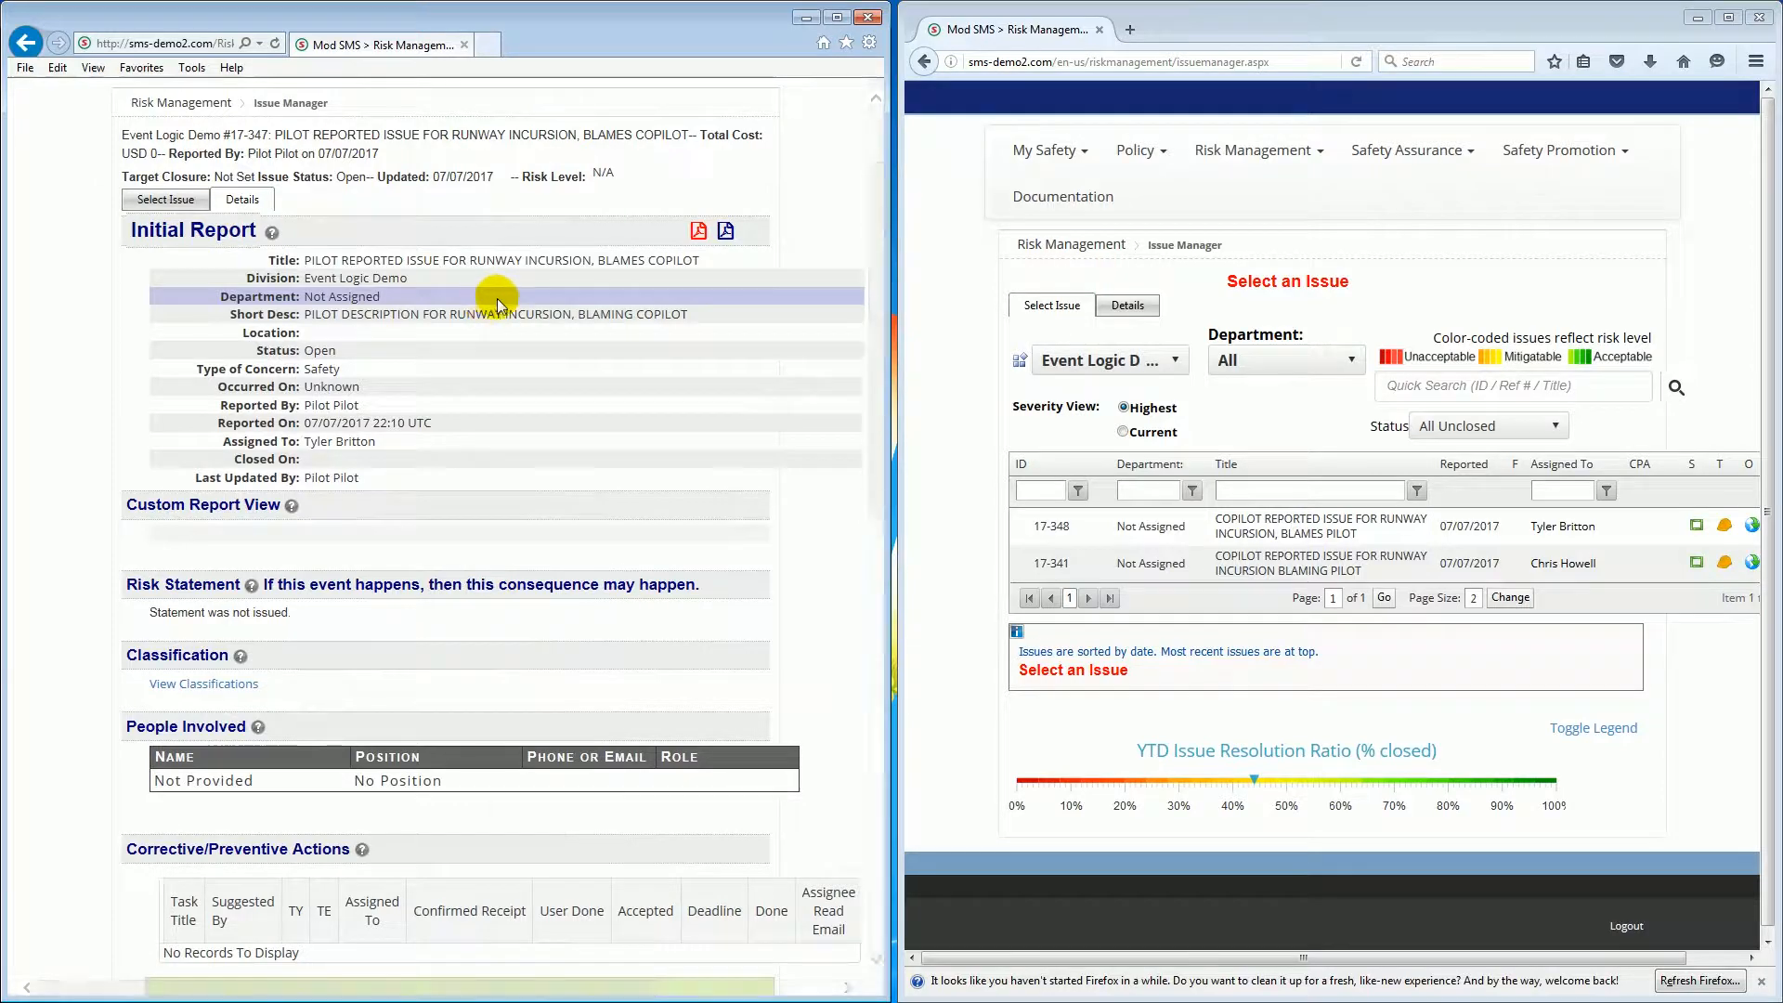
Step: Add the comment "Safety Manager, please give update status on this problem." to report 17-347 in the pilot's browser window
{"action": "scroll", "coordinate": [492, 297], "scroll_direction": "down", "scroll_amount": 6}
{"action": "scroll", "coordinate": [484, 259], "scroll_direction": "down", "scroll_amount": 1}
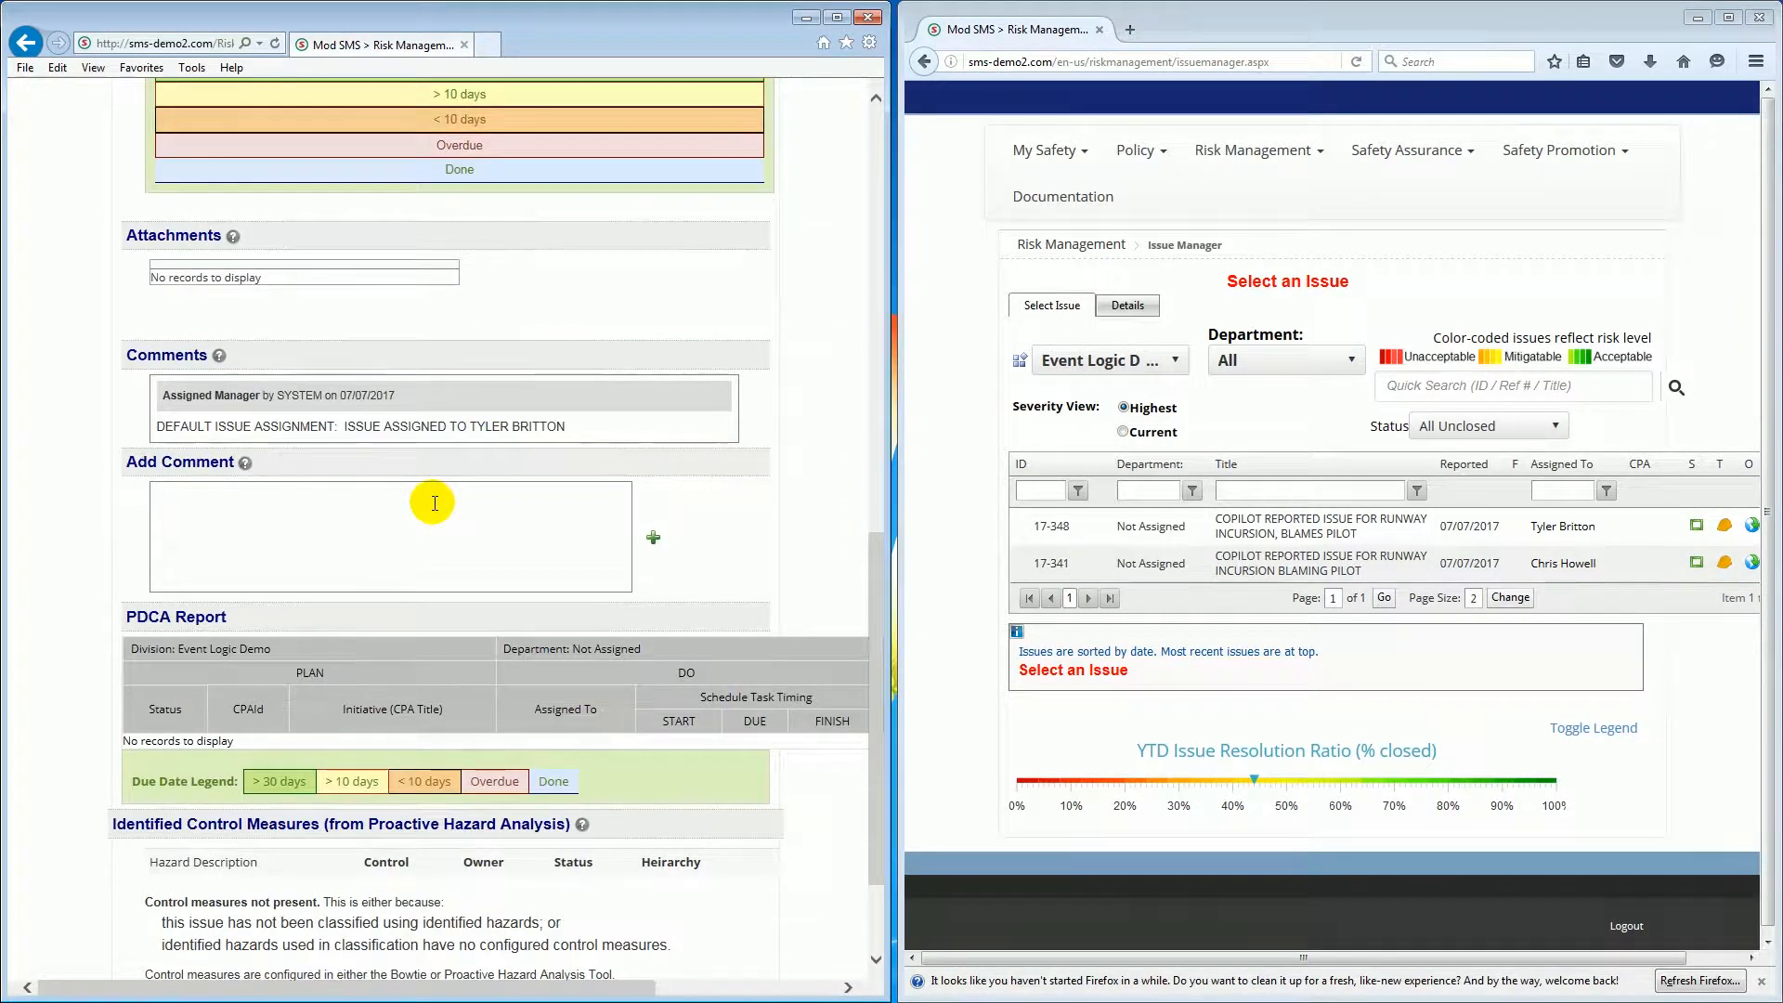
{"action": "type", "text": "afety Manager."}
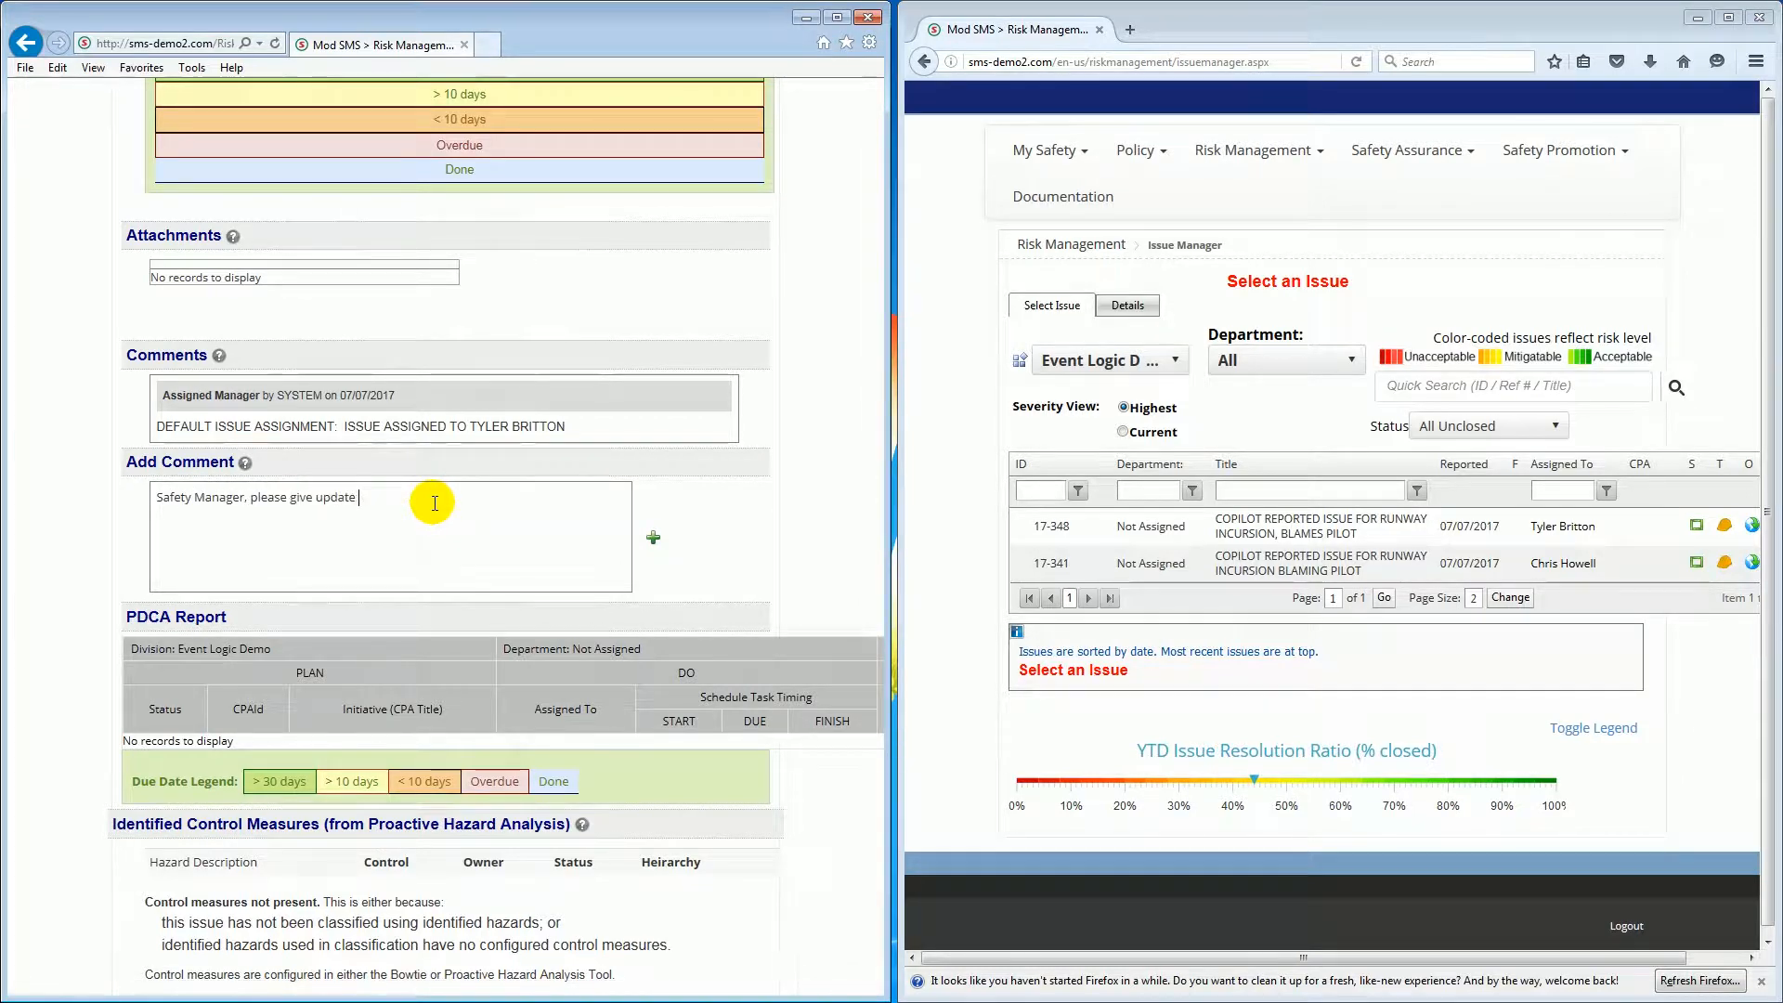
{"action": "type", "text": "s problem."}
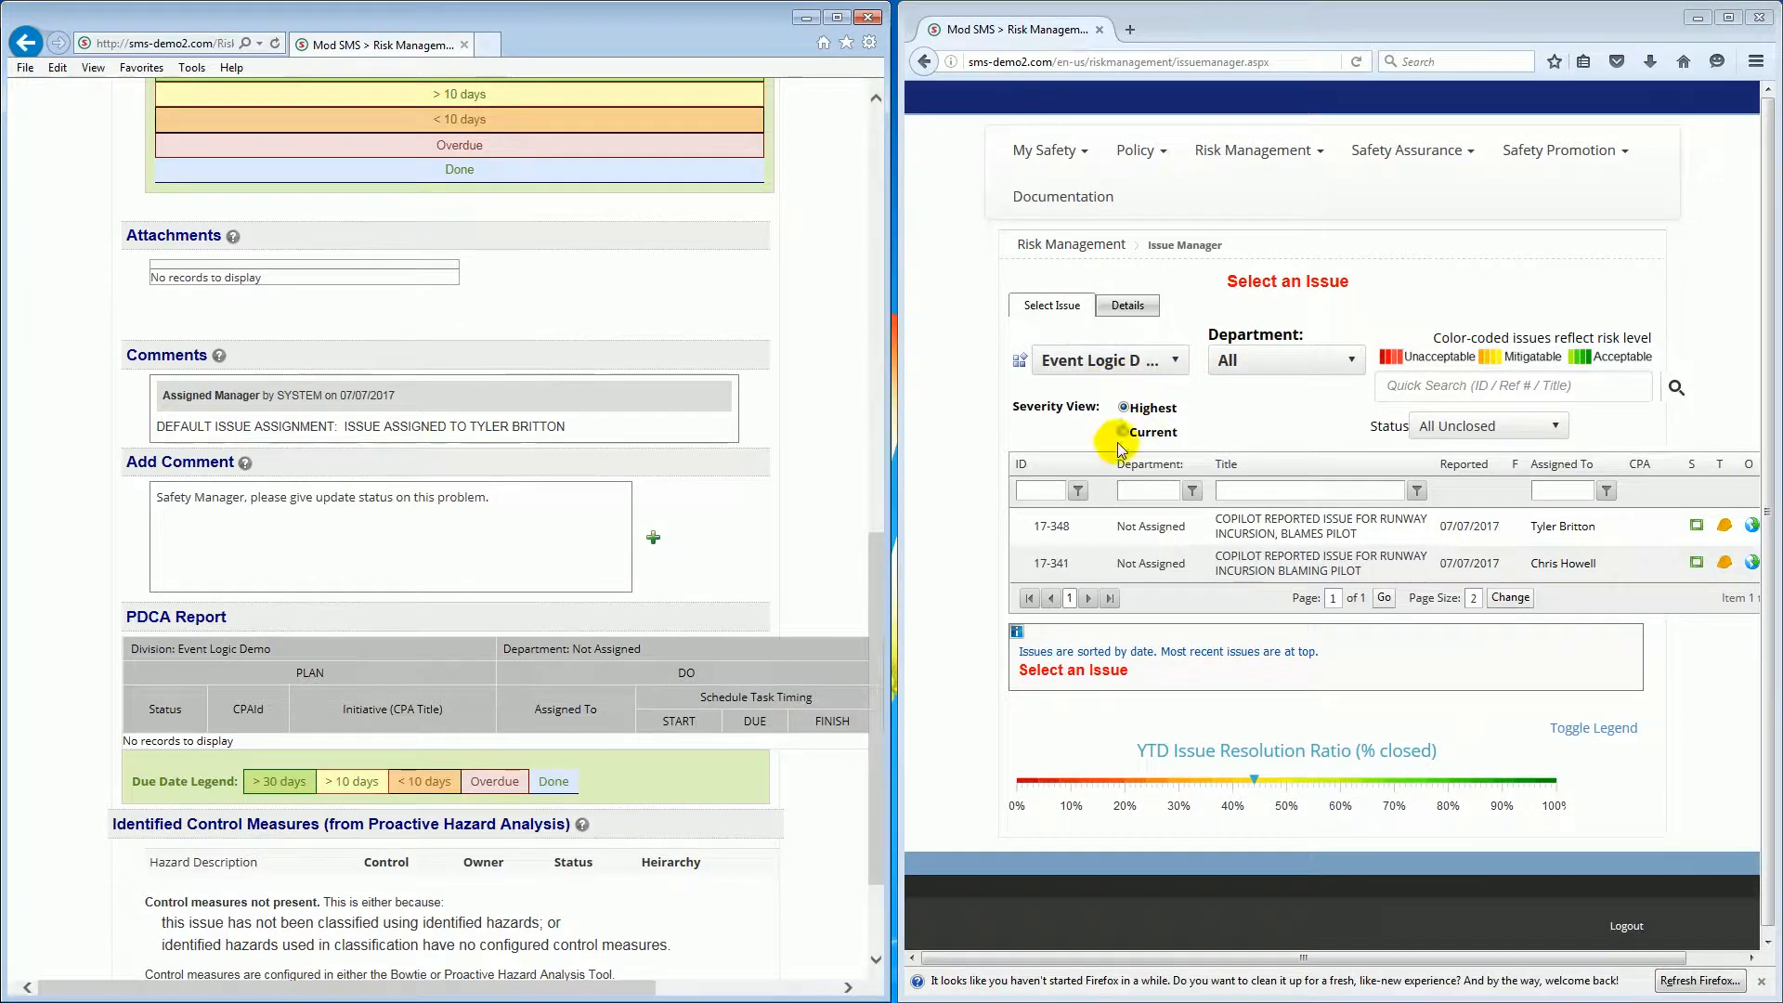
{"action": "left_click", "coordinate": [654, 540]}
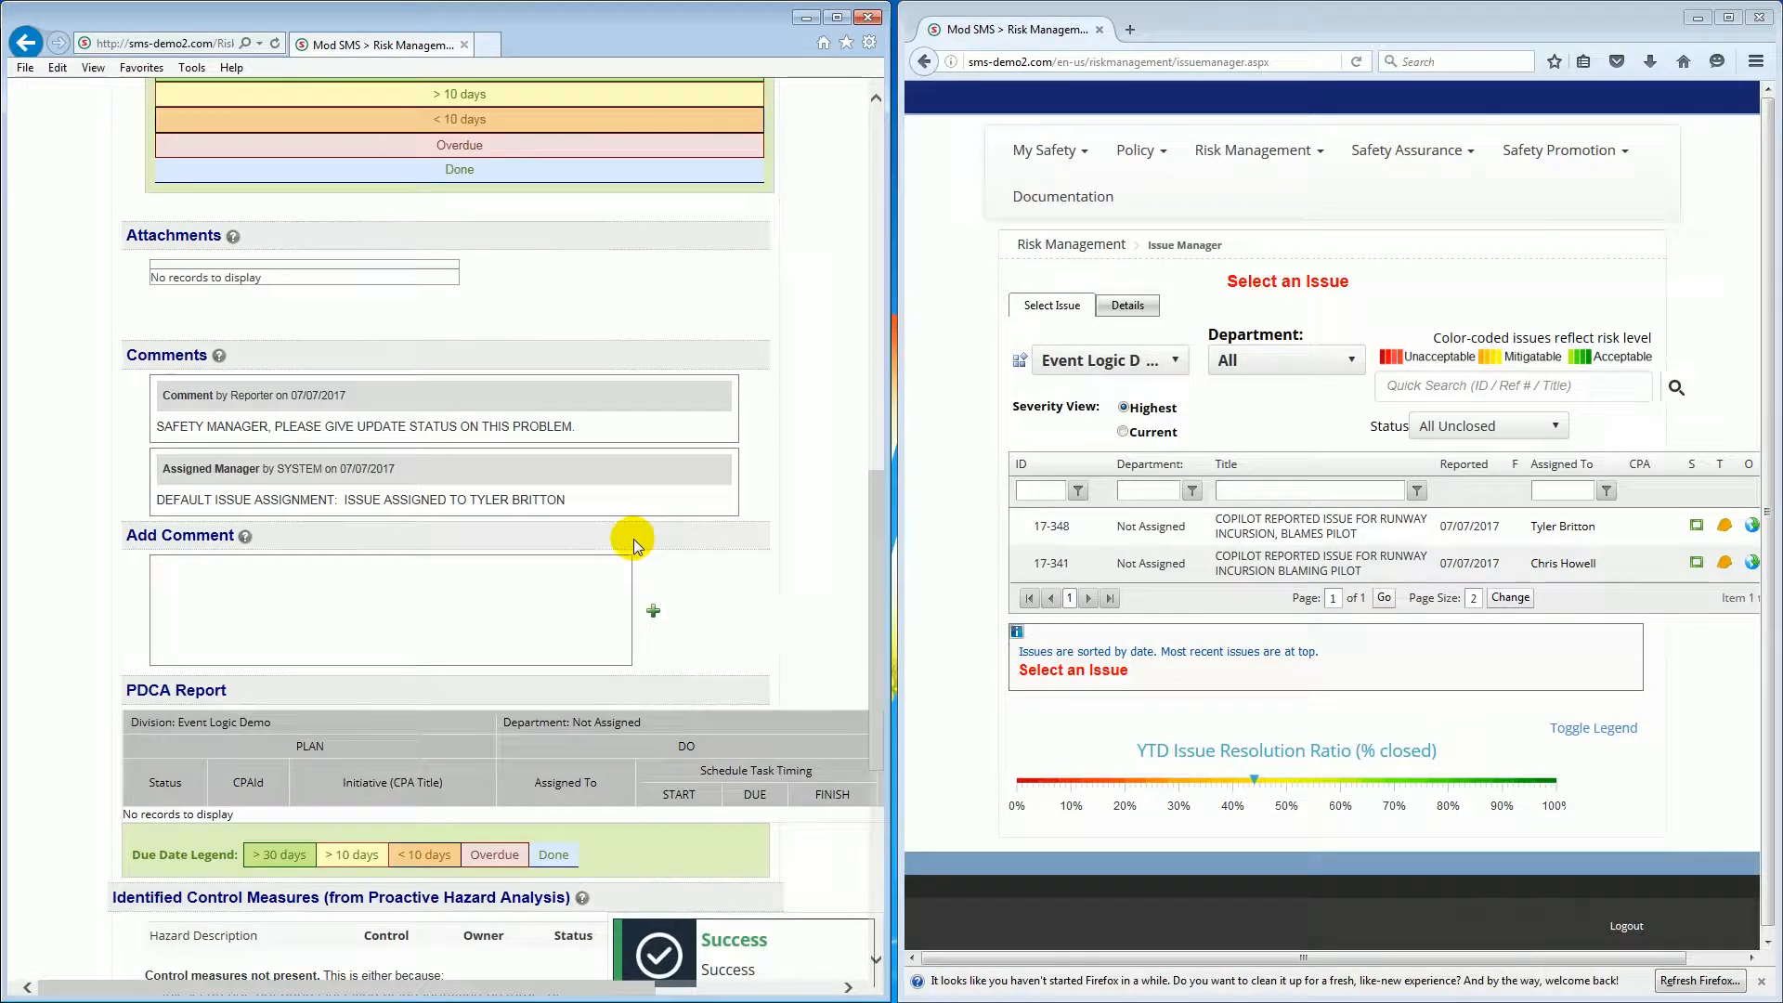
Step: Switch to the safety manager's browser window, reload the event "Runway Incursion on Runway 4" and check its comments for the reporter's message
{"action": "left_click_drag", "start_coordinate": [1781, 187], "coordinate": [945, 163]}
{"action": "double_click", "coordinate": [945, 164]}
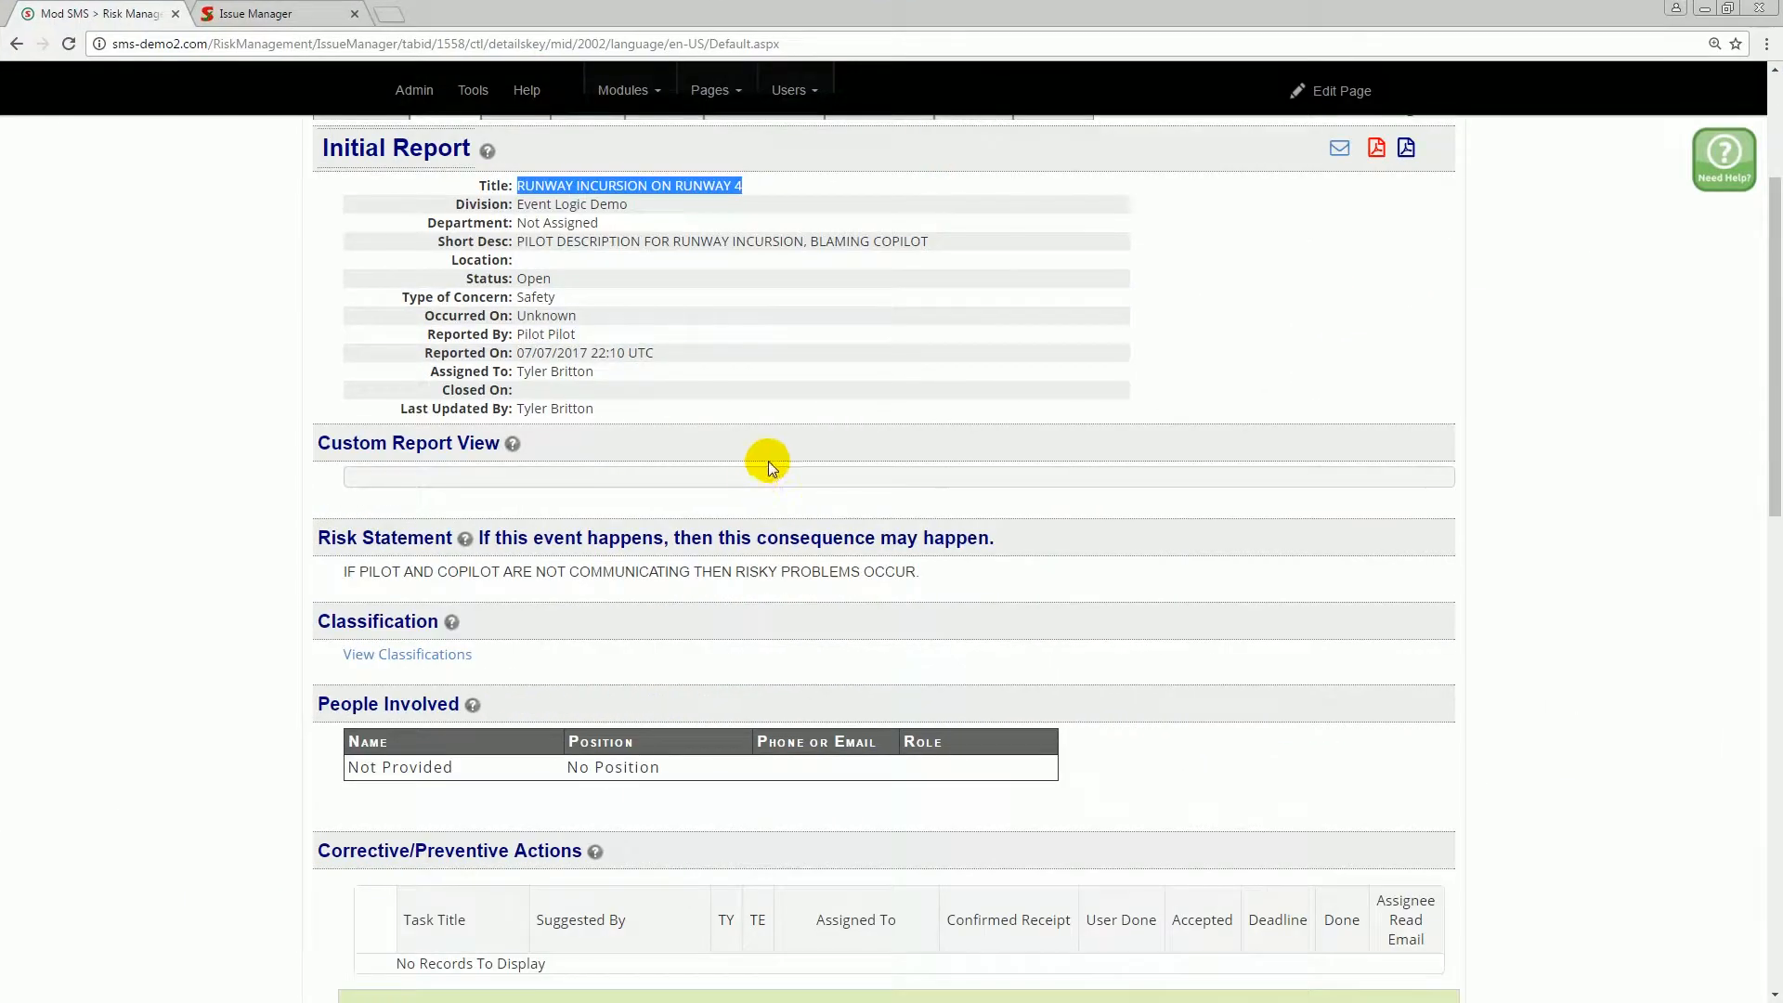
{"action": "scroll", "coordinate": [763, 461], "scroll_direction": "up", "scroll_amount": 3}
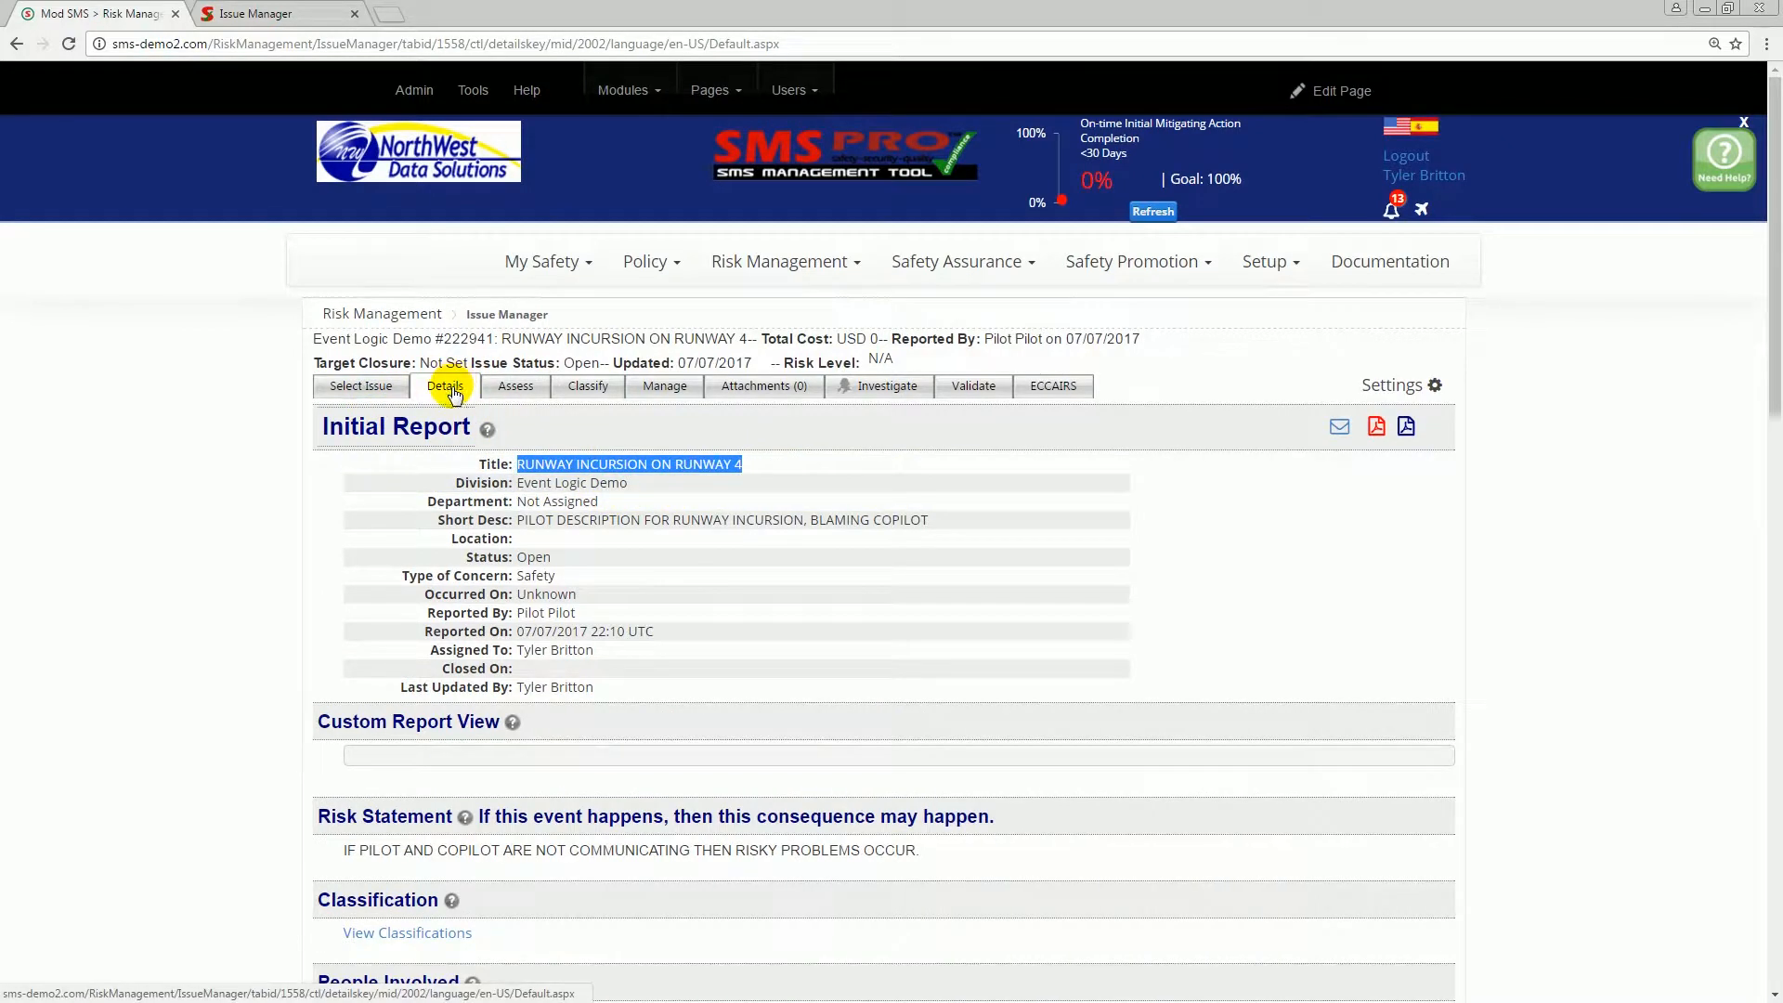
{"action": "left_click_drag", "start_coordinate": [769, 463], "coordinate": [515, 470]}
{"action": "left_click", "coordinate": [533, 481]}
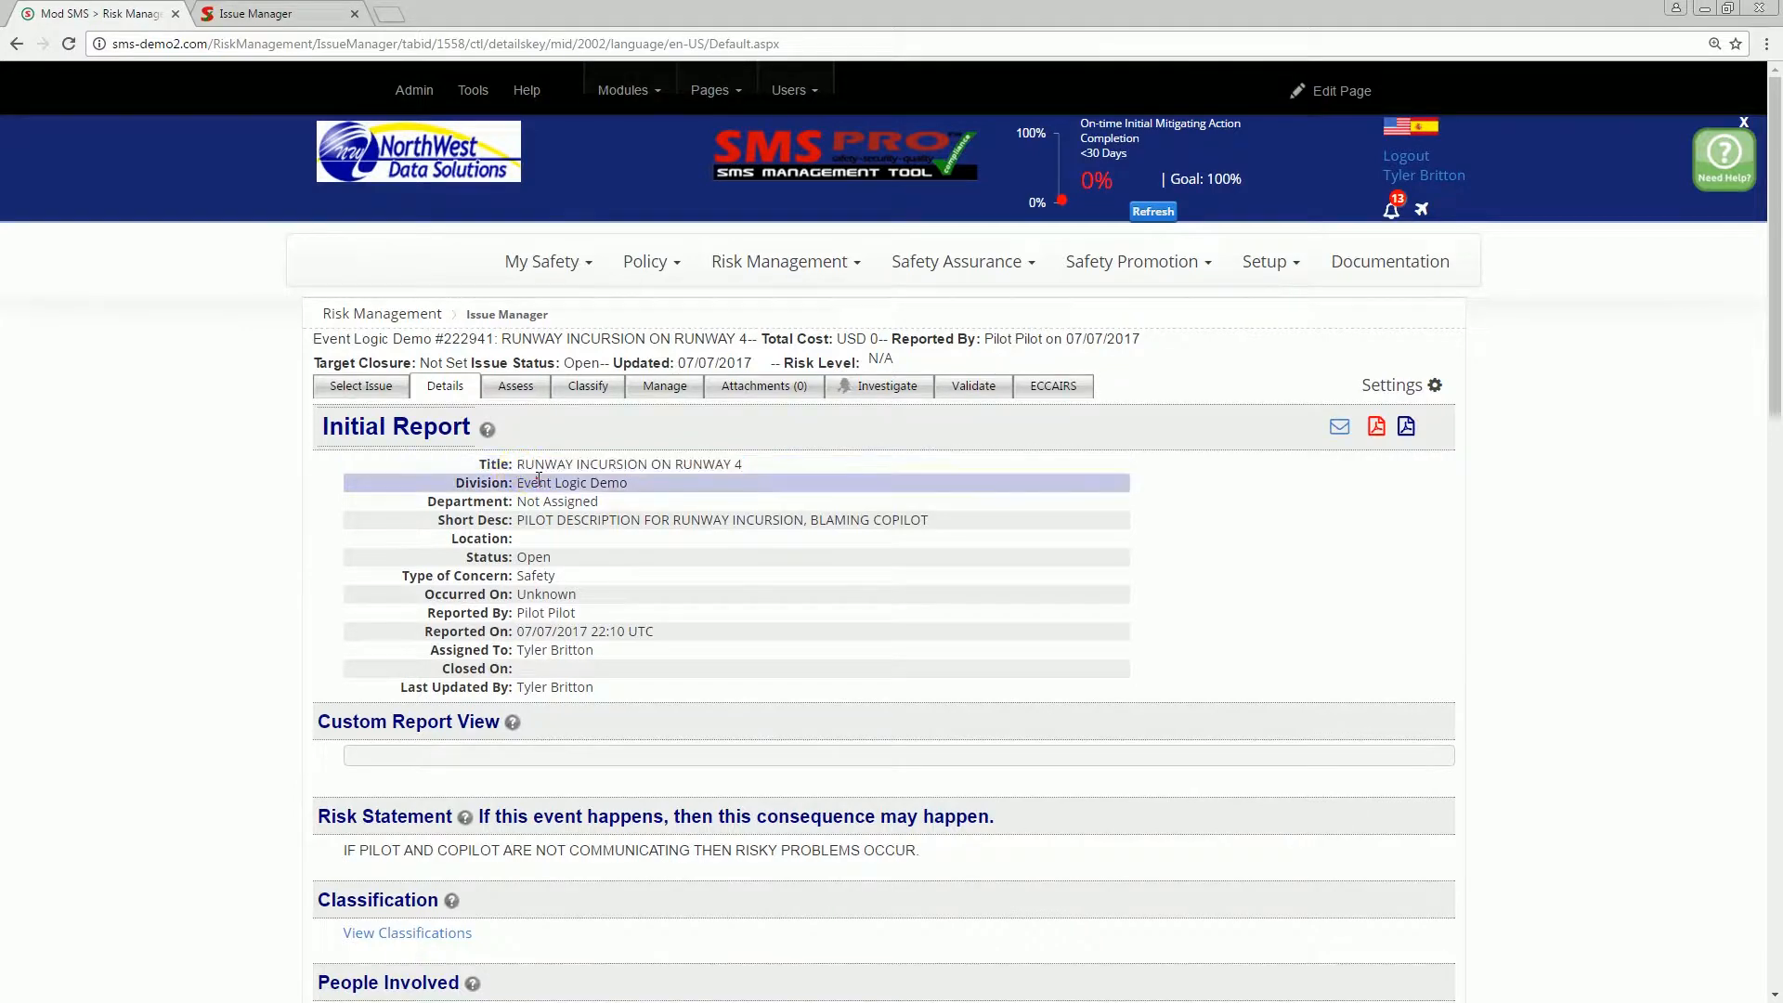
{"action": "left_click", "coordinate": [532, 46]}
{"action": "key", "text": "Return"}
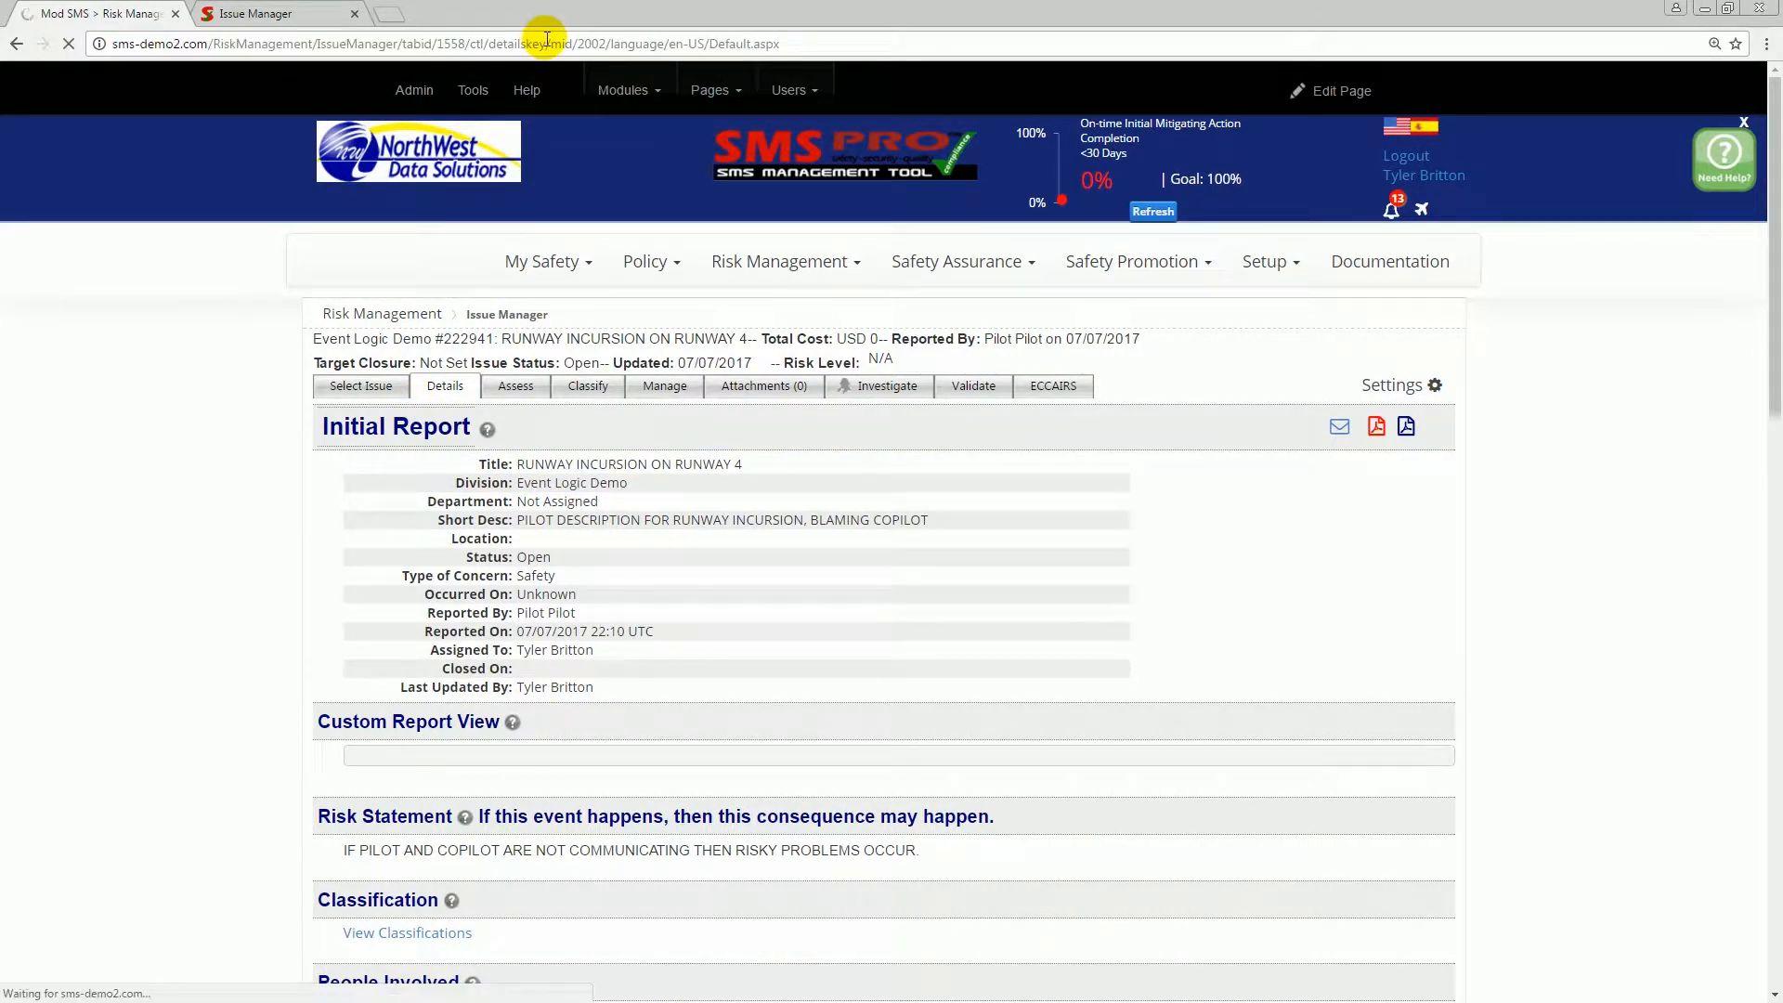
{"action": "scroll", "coordinate": [459, 340], "scroll_direction": "down", "scroll_amount": 7}
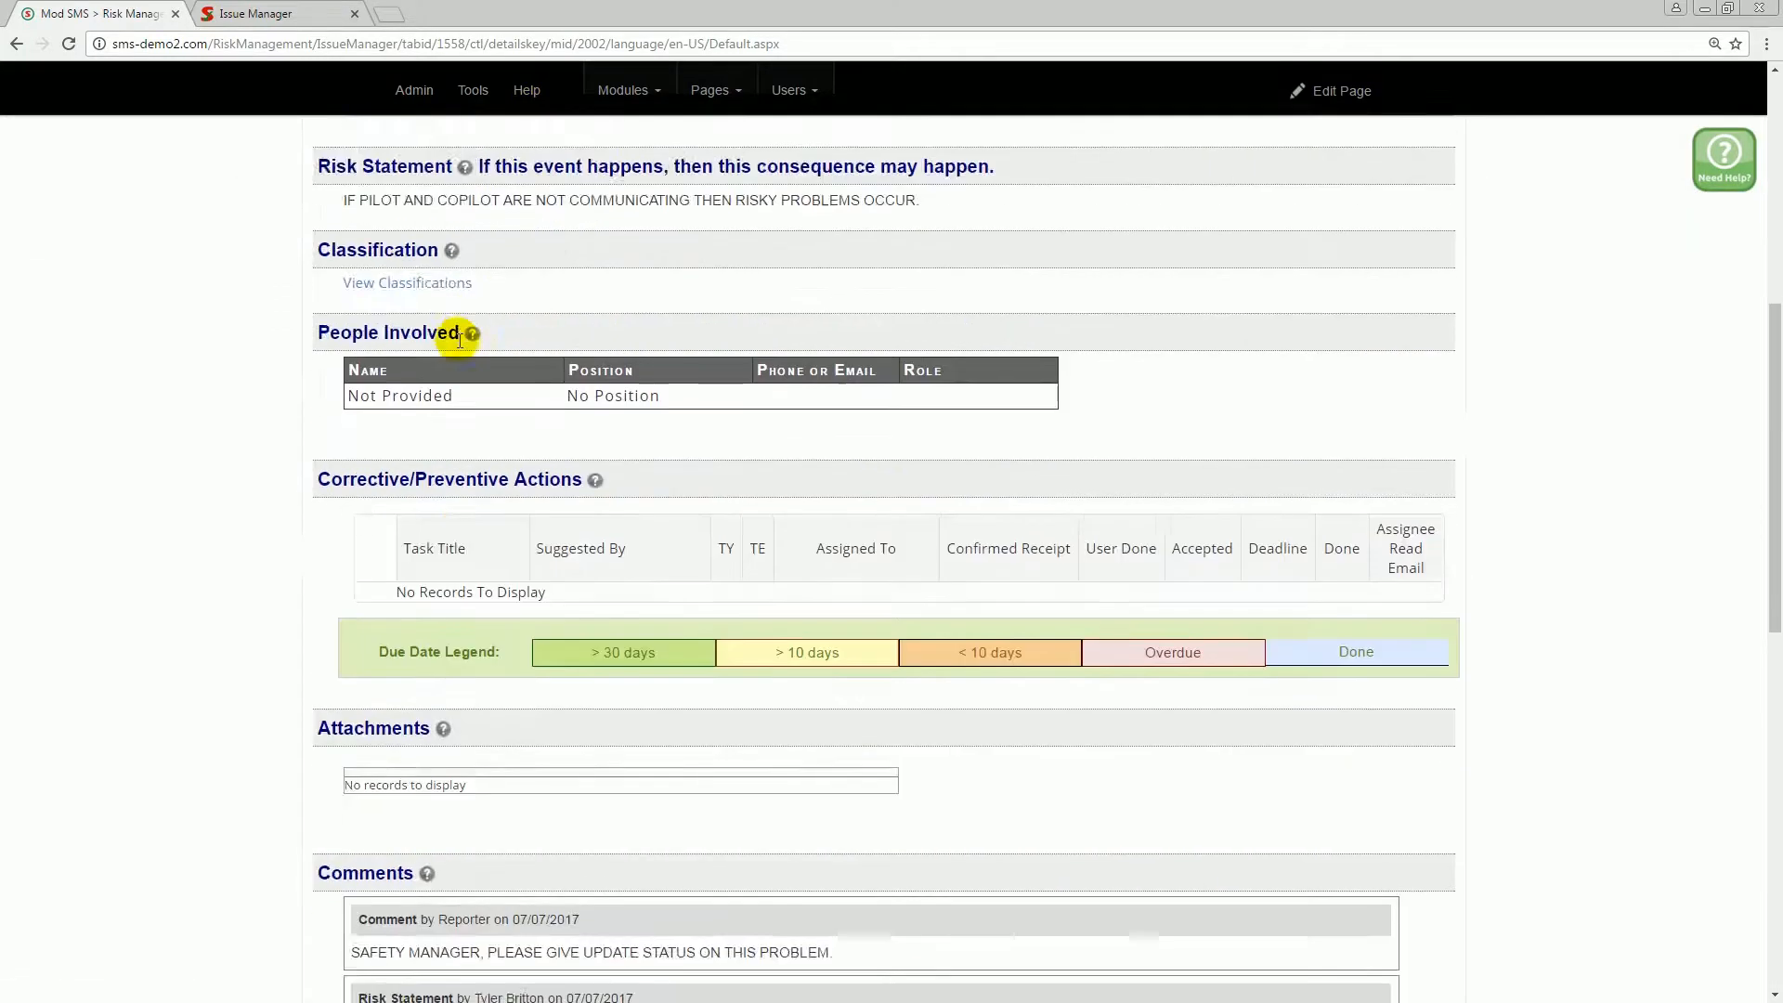
{"action": "scroll", "coordinate": [459, 340], "scroll_direction": "down", "scroll_amount": 5}
{"action": "left_click_drag", "start_coordinate": [840, 488], "coordinate": [350, 492]}
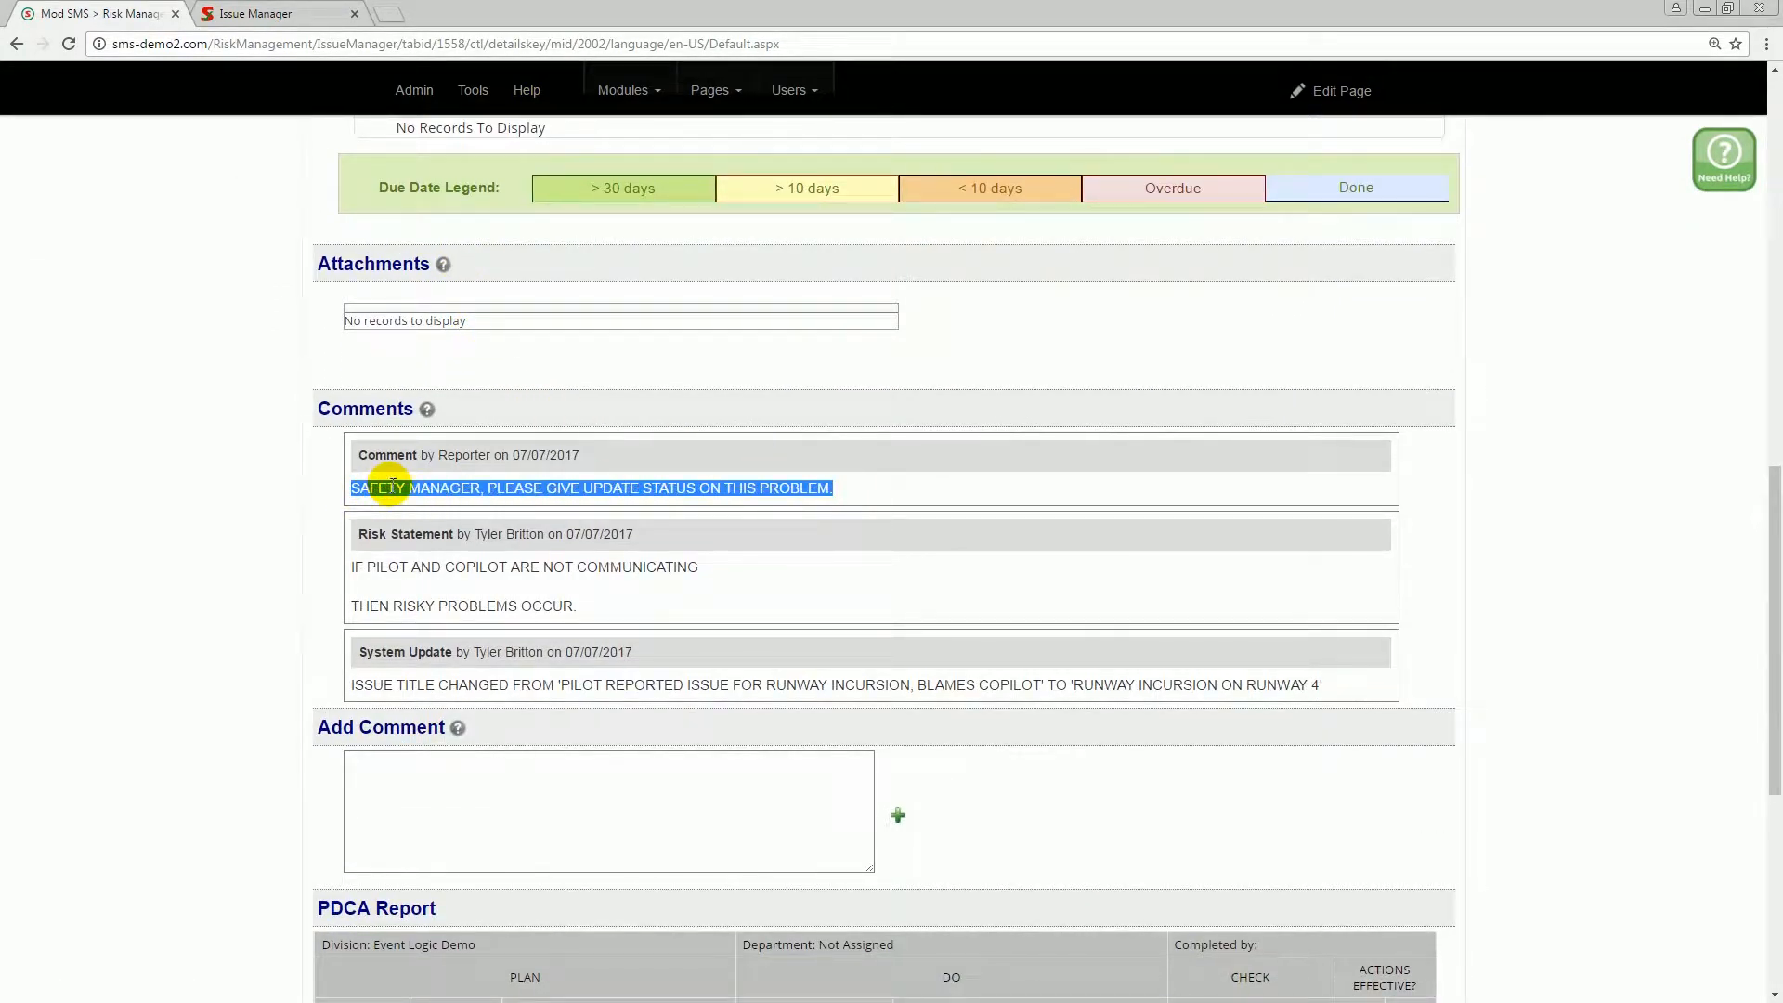
Step: Place the safety manager's window beside the pilot's report and examine the reporter's comment in the event
{"action": "key", "text": "super+Right"}
{"action": "left_click_drag", "start_coordinate": [875, 493], "coordinate": [728, 119]}
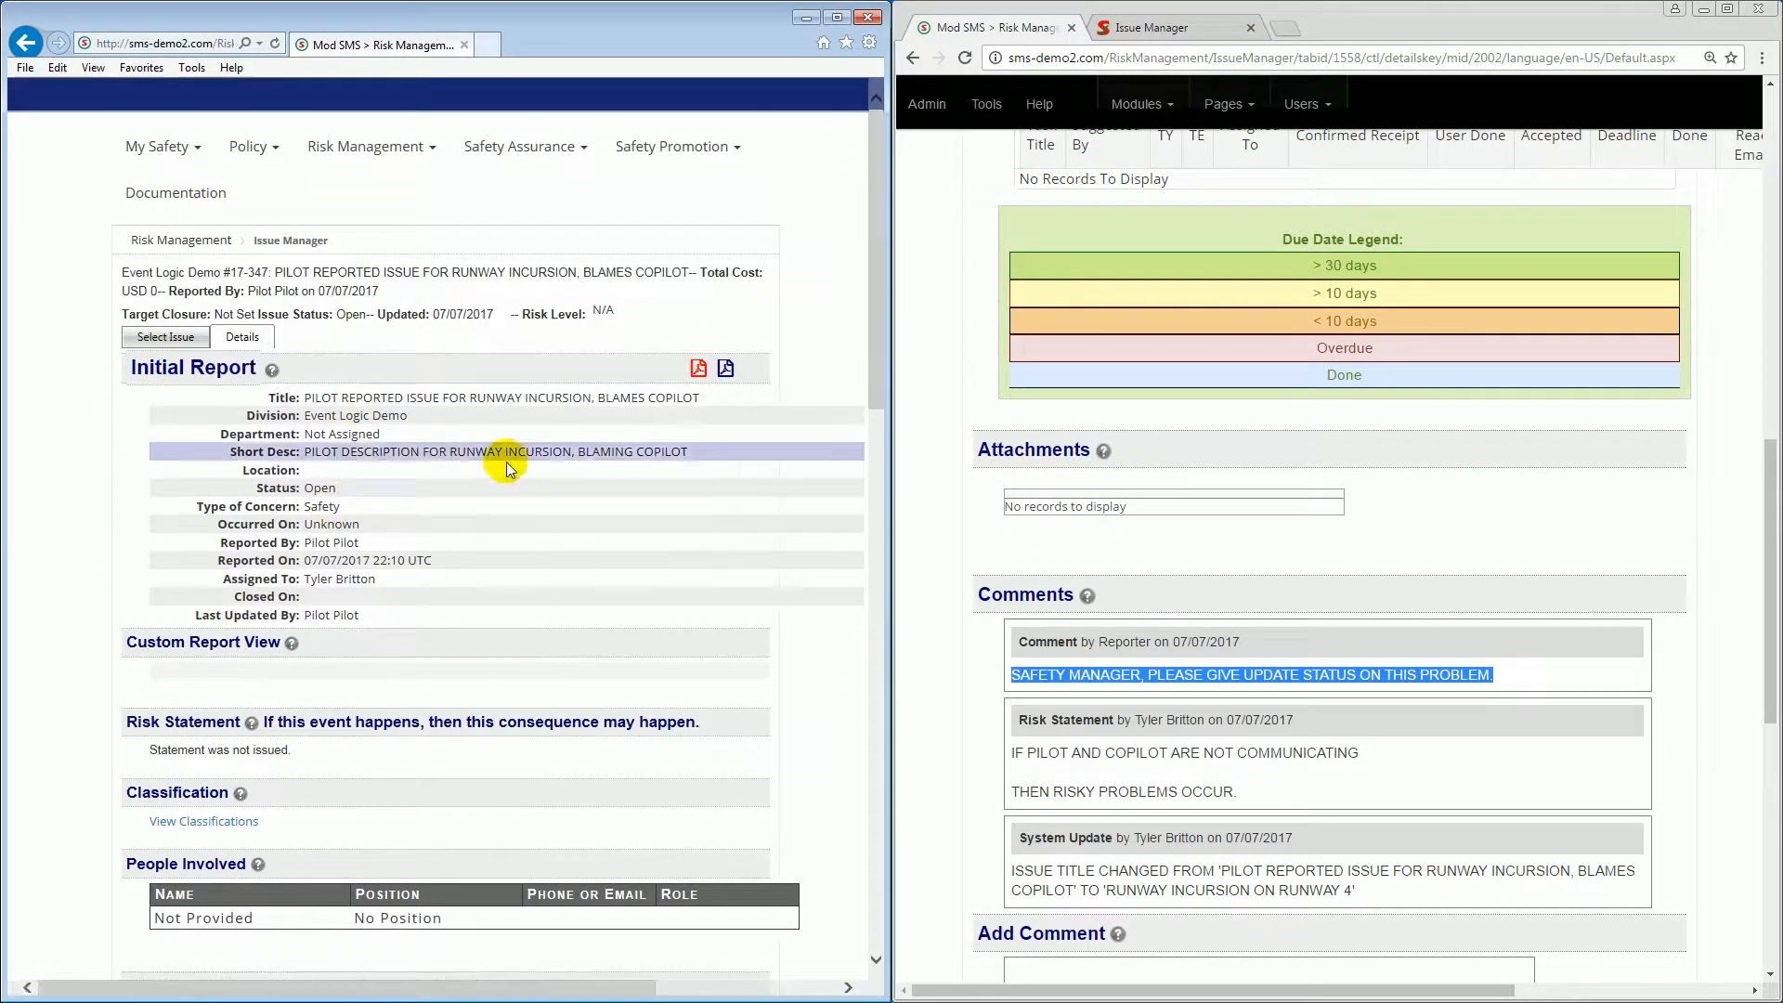
{"action": "left_click_drag", "start_coordinate": [1497, 675], "coordinate": [1014, 678]}
{"action": "left_click", "coordinate": [1034, 678]}
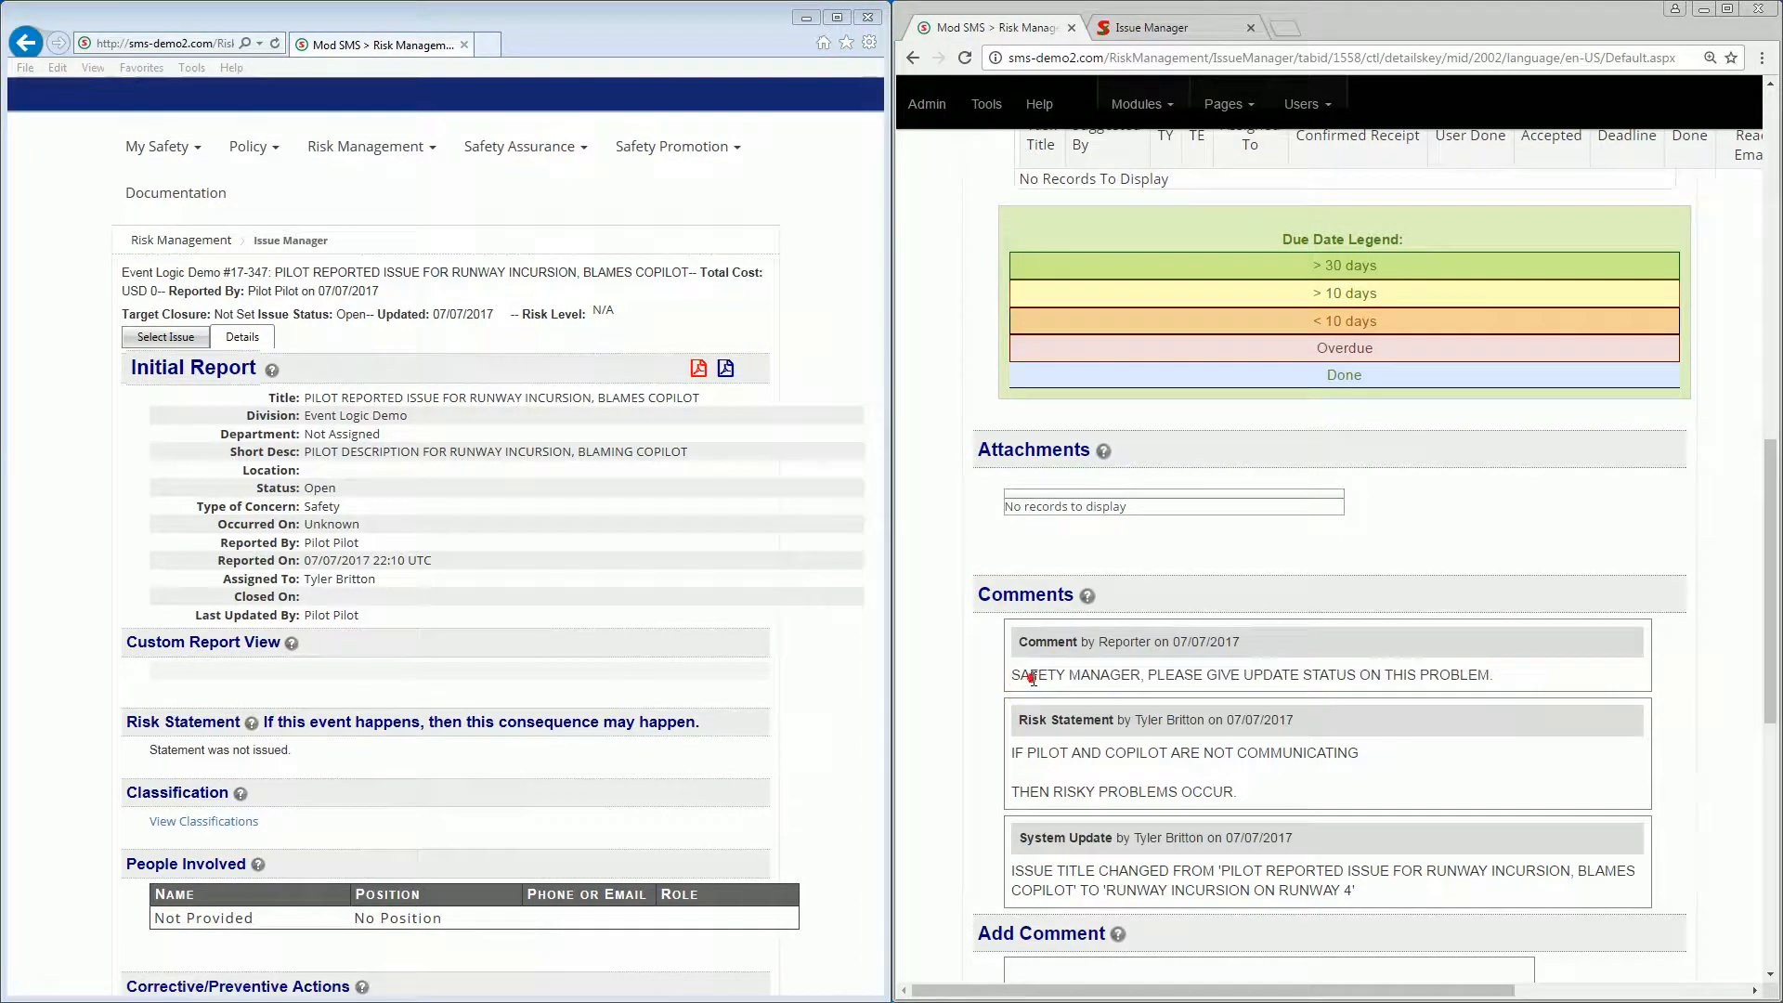
{"action": "left_click_drag", "start_coordinate": [1067, 675], "coordinate": [1504, 684]}
Step: Open the associated report 17-347 from the event's assessment and go to its comments
{"action": "scroll", "coordinate": [1467, 732], "scroll_direction": "up", "scroll_amount": 4}
{"action": "scroll", "coordinate": [1468, 731], "scroll_direction": "up", "scroll_amount": 8}
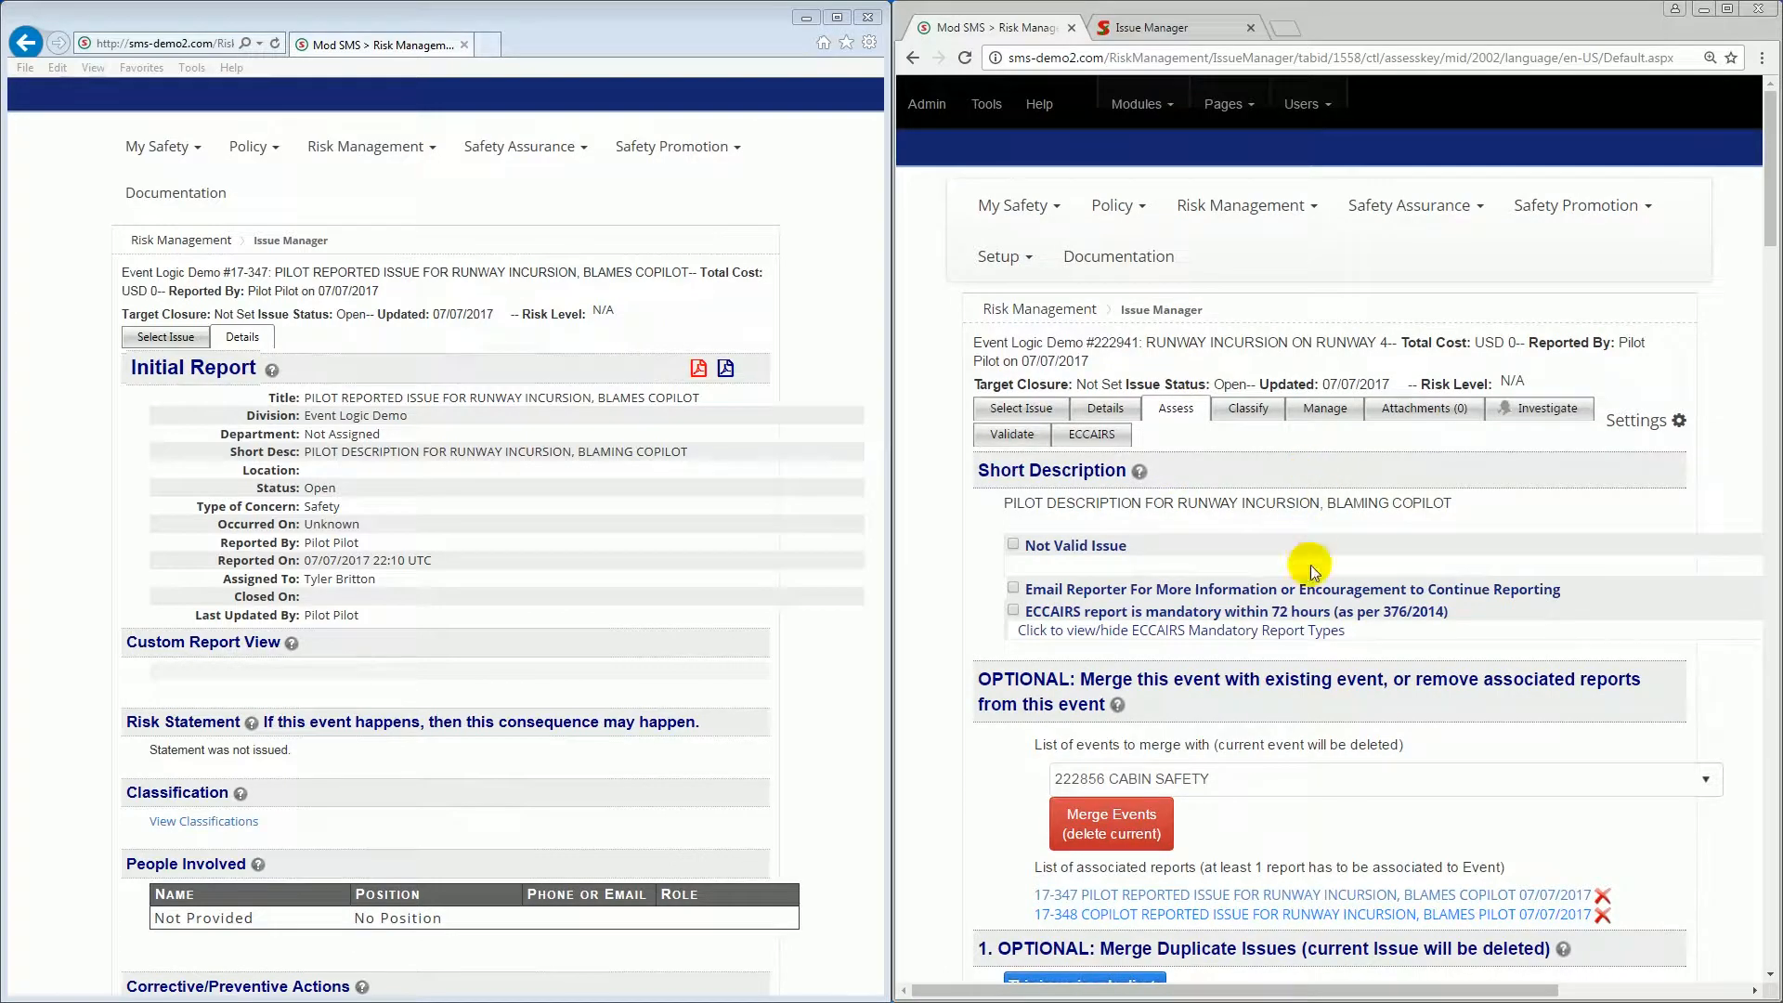
{"action": "left_click", "coordinate": [1144, 896]}
{"action": "scroll", "coordinate": [1205, 772], "scroll_direction": "down", "scroll_amount": 5}
{"action": "scroll", "coordinate": [1207, 769], "scroll_direction": "down", "scroll_amount": 10}
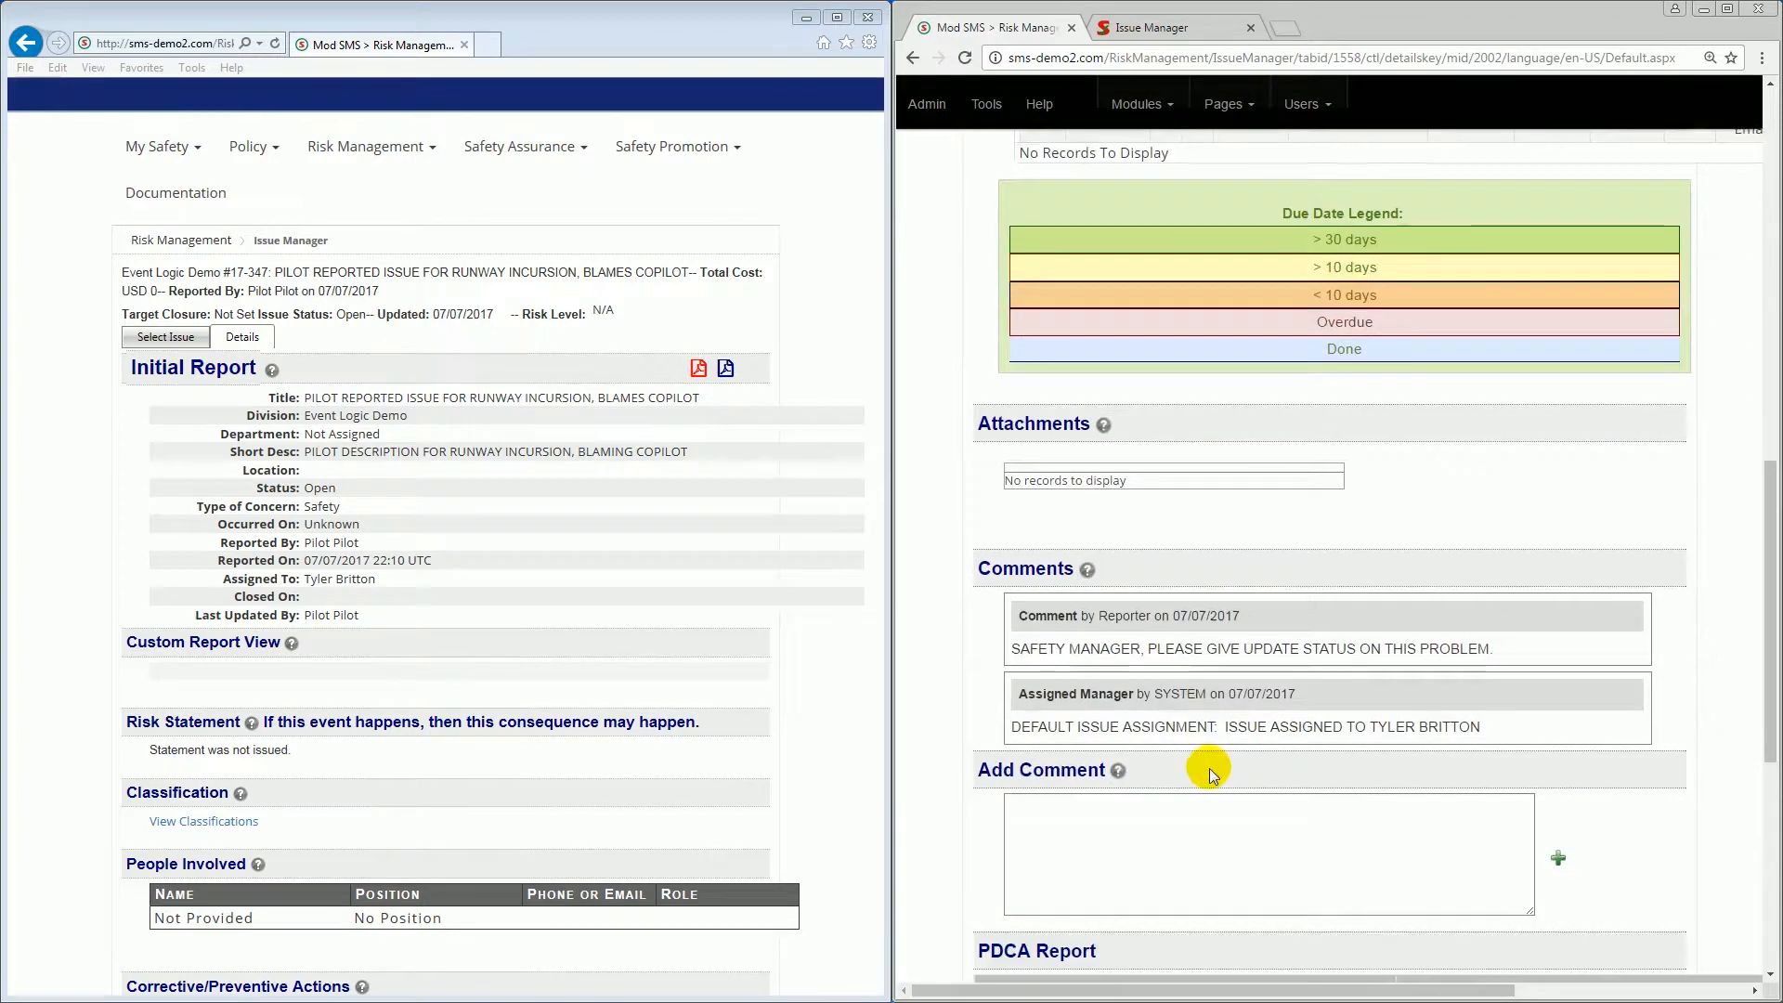
Step: Add the comment "Currently conducting investigation on causes of this runway incursion" to report 17-347 as the safety manager
{"action": "scroll", "coordinate": [1161, 509], "scroll_direction": "up", "scroll_amount": 1}
{"action": "left_click", "coordinate": [1161, 502]}
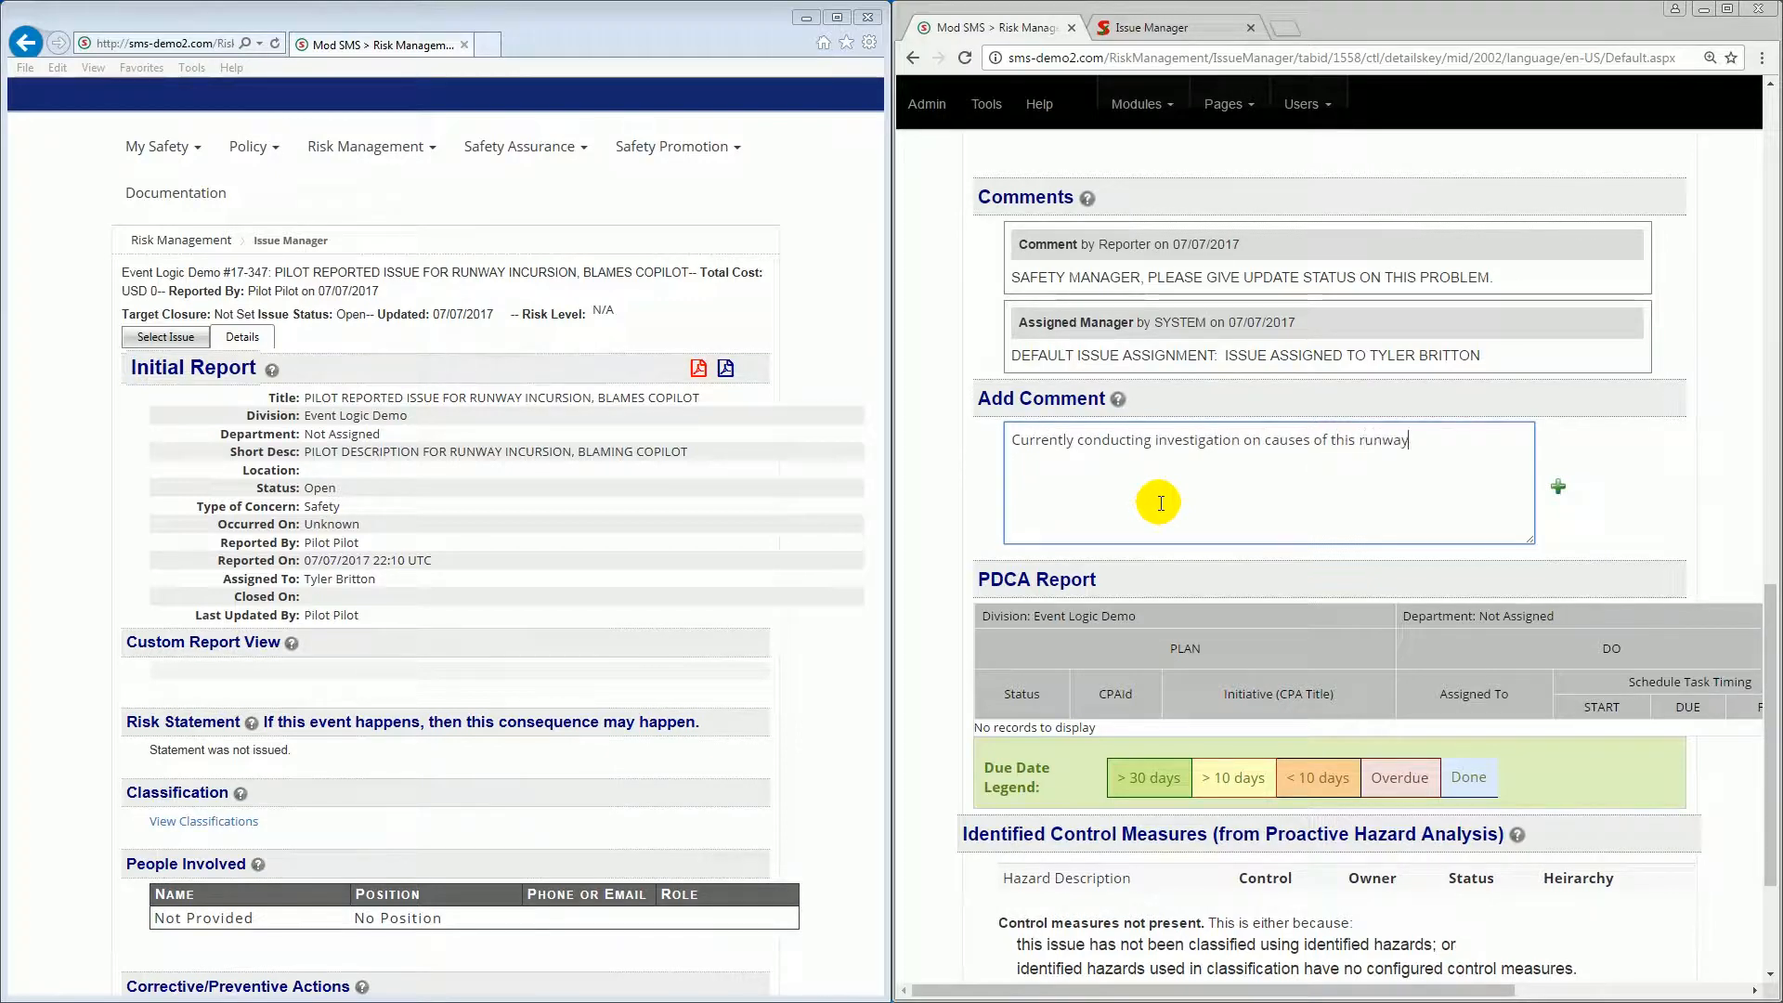
{"action": "type", "text": "rsion"}
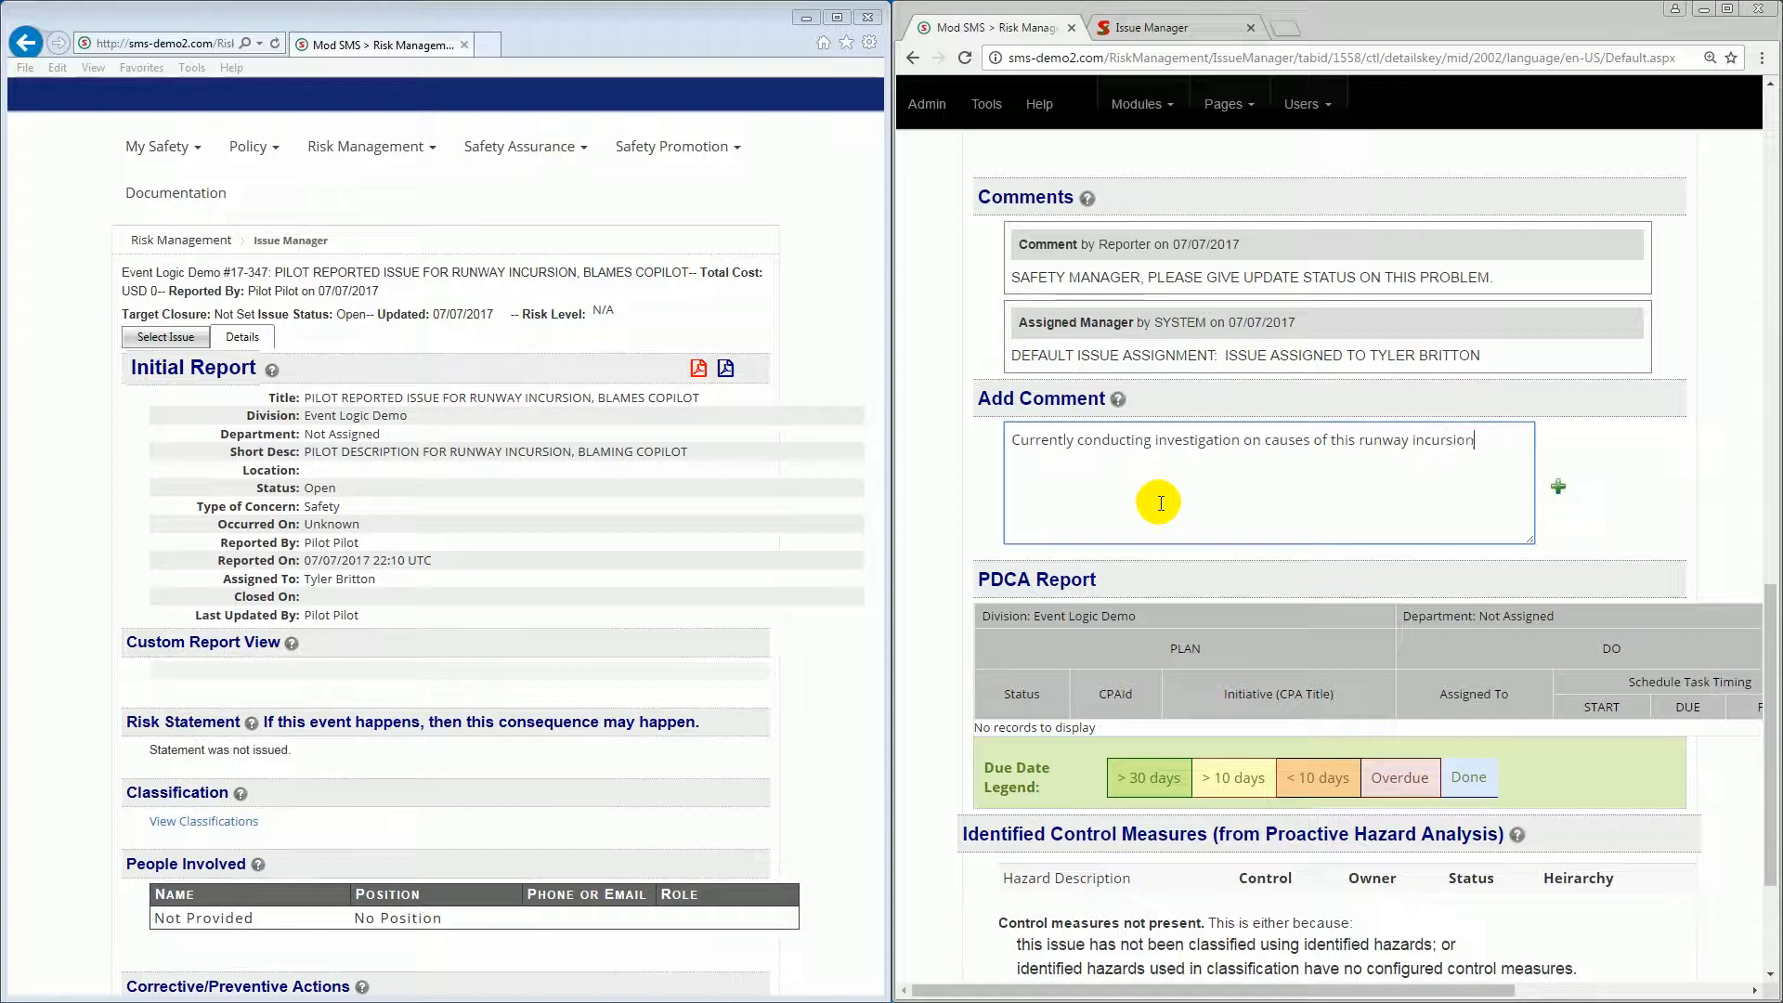
{"action": "left_click", "coordinate": [1559, 484]}
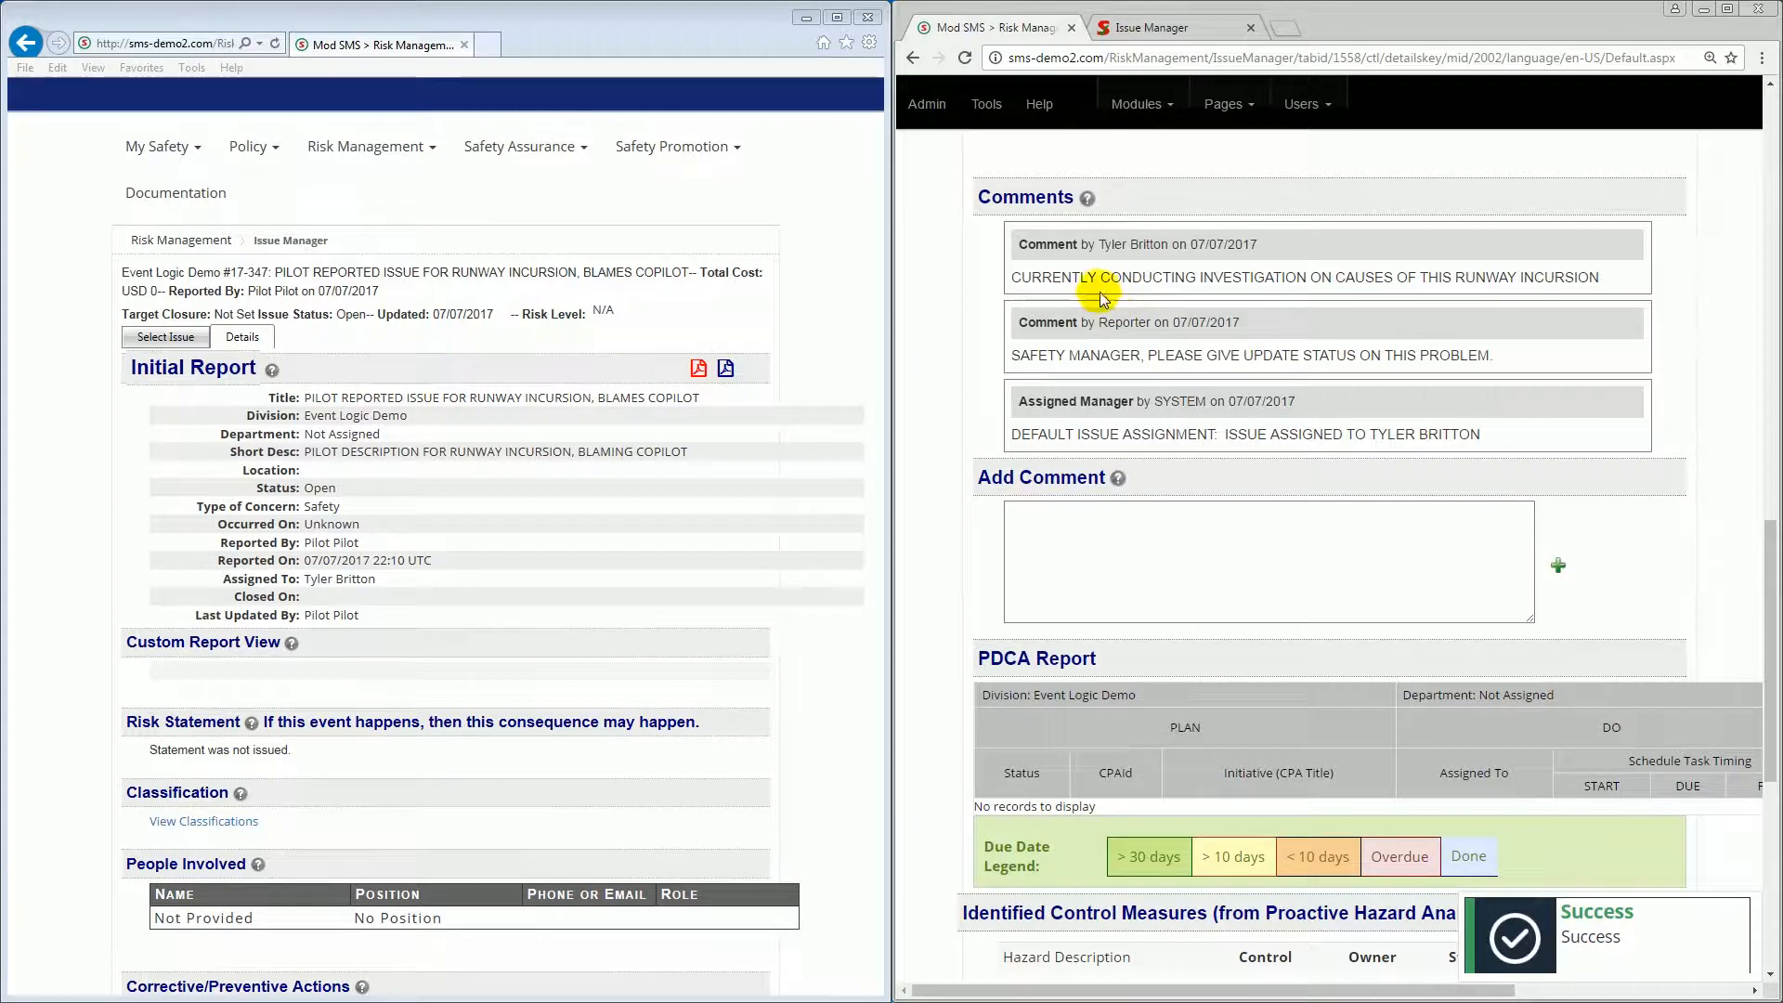
Step: Reload report 17-347 in the pilot's browser window and check its comments for the safety manager's reply
{"action": "left_click", "coordinate": [219, 43]}
{"action": "key", "text": "Return"}
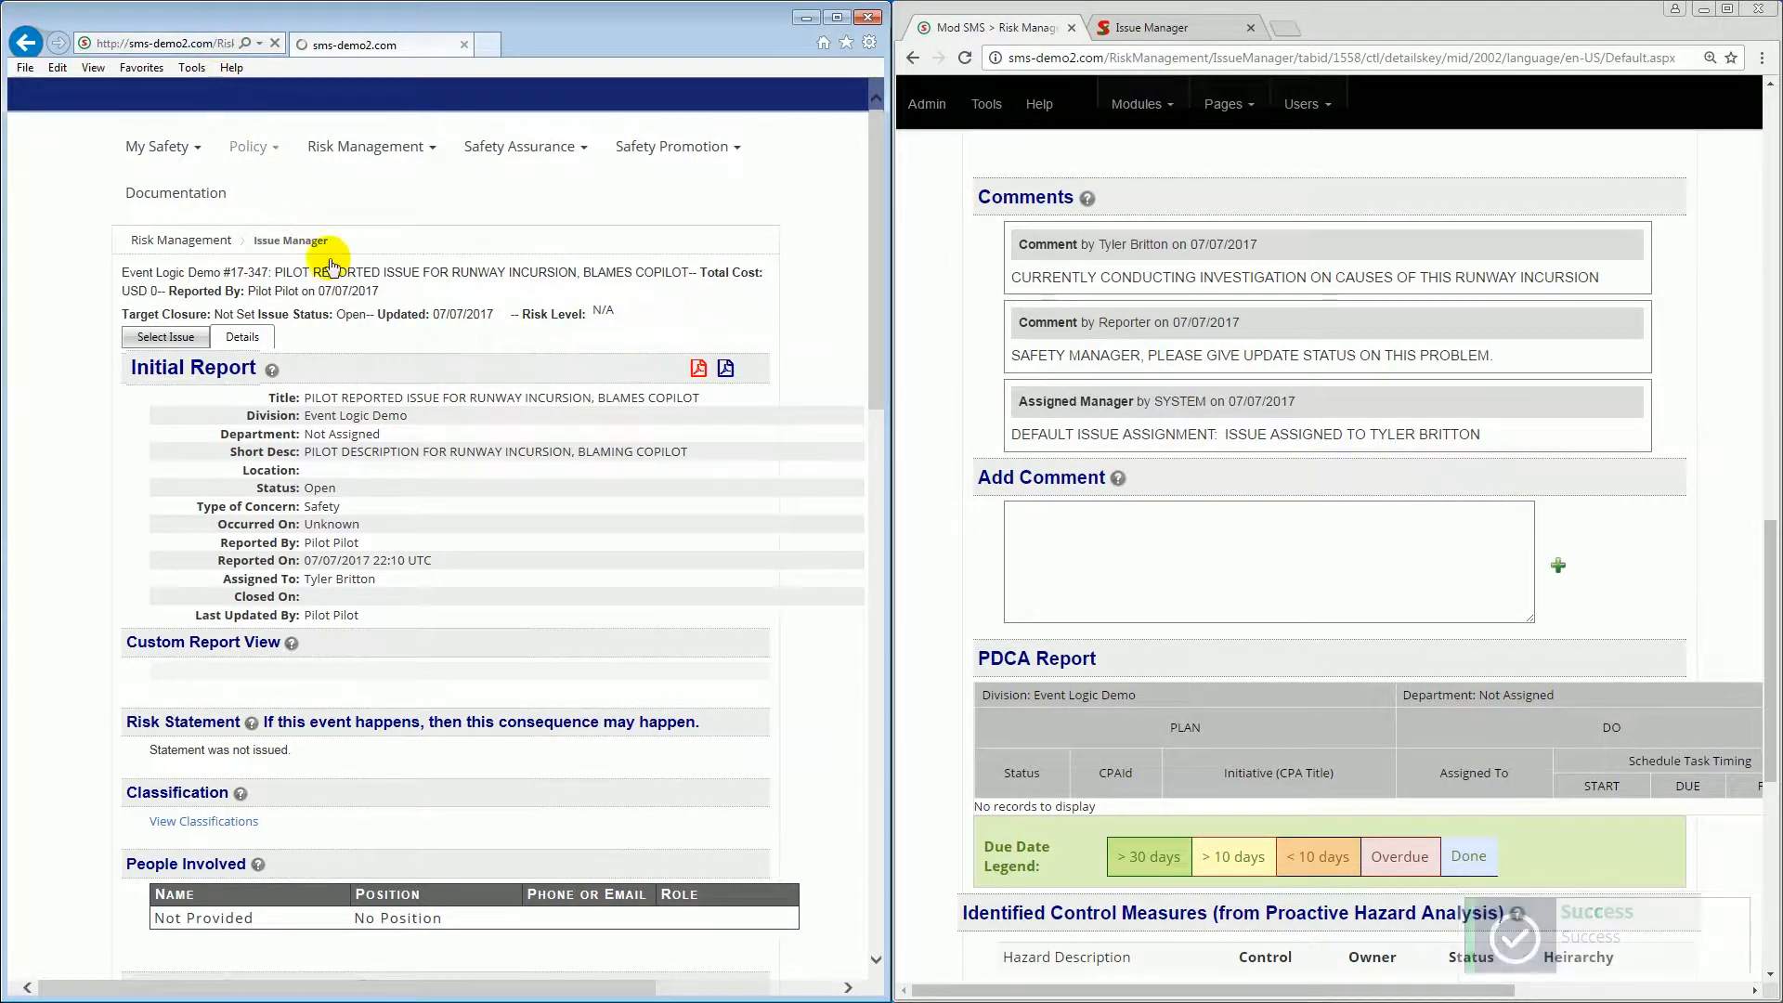
{"action": "scroll", "coordinate": [336, 259], "scroll_direction": "down", "scroll_amount": 10}
{"action": "scroll", "coordinate": [343, 274], "scroll_direction": "down", "scroll_amount": 1}
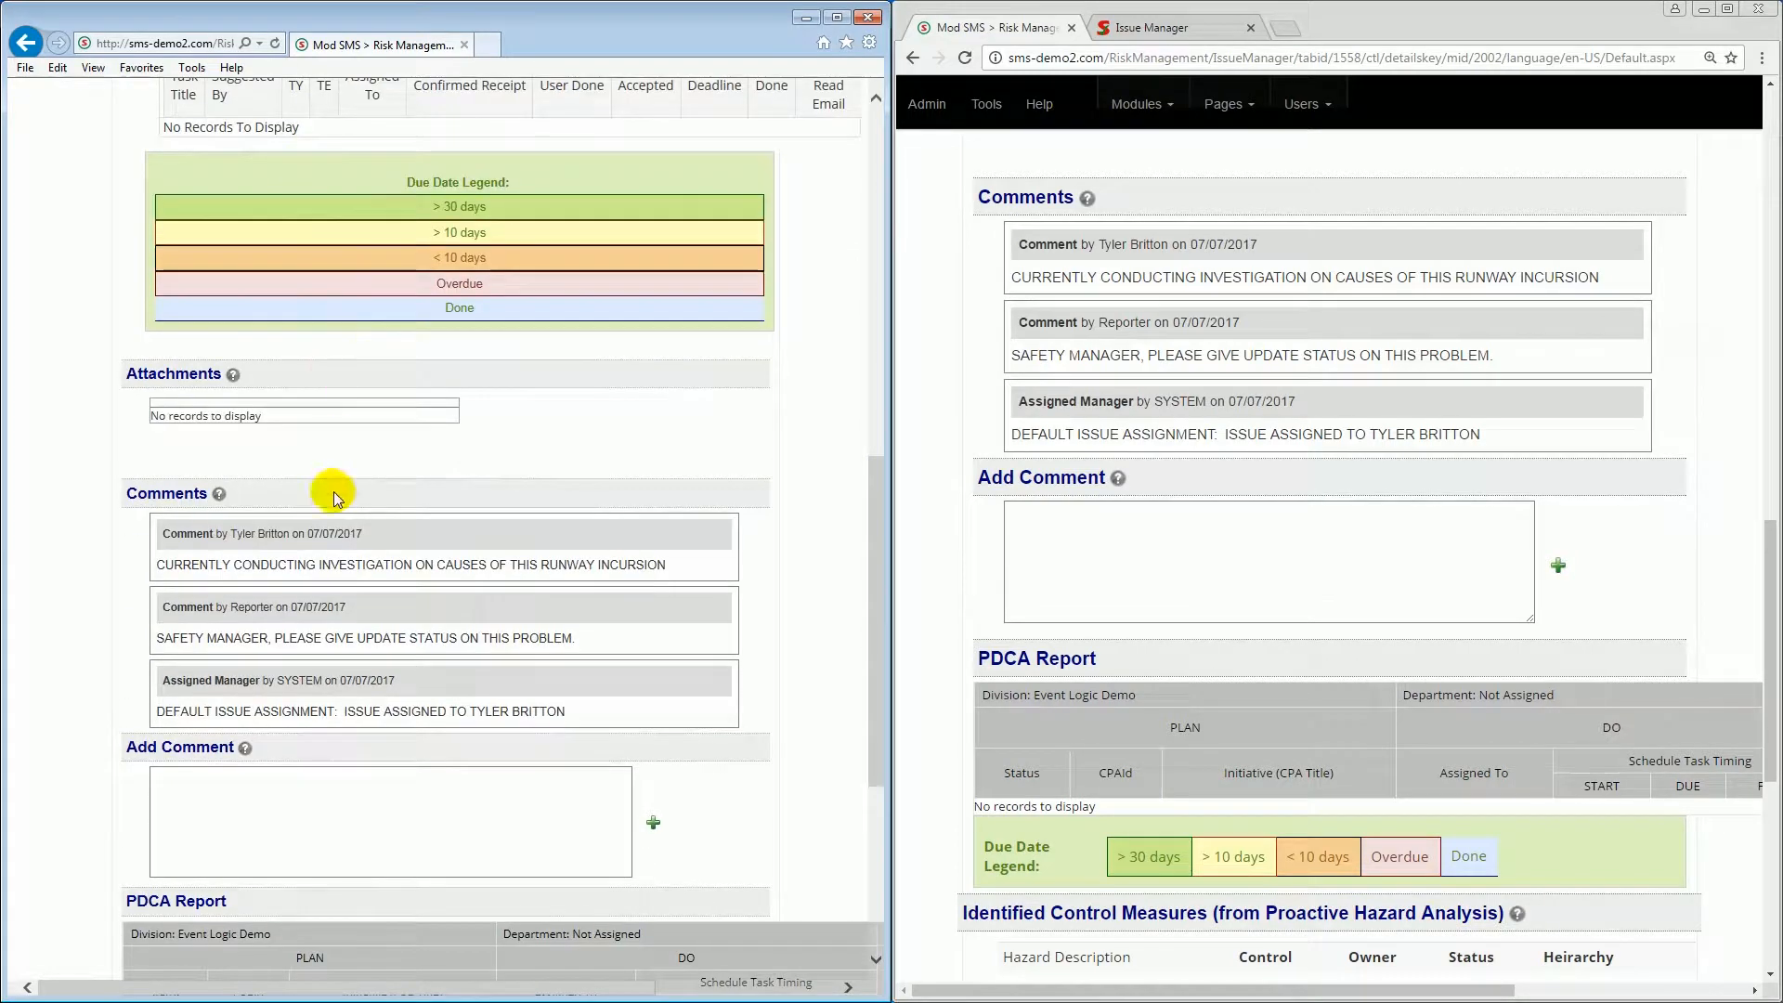
{"action": "left_click_drag", "start_coordinate": [156, 564], "coordinate": [643, 569]}
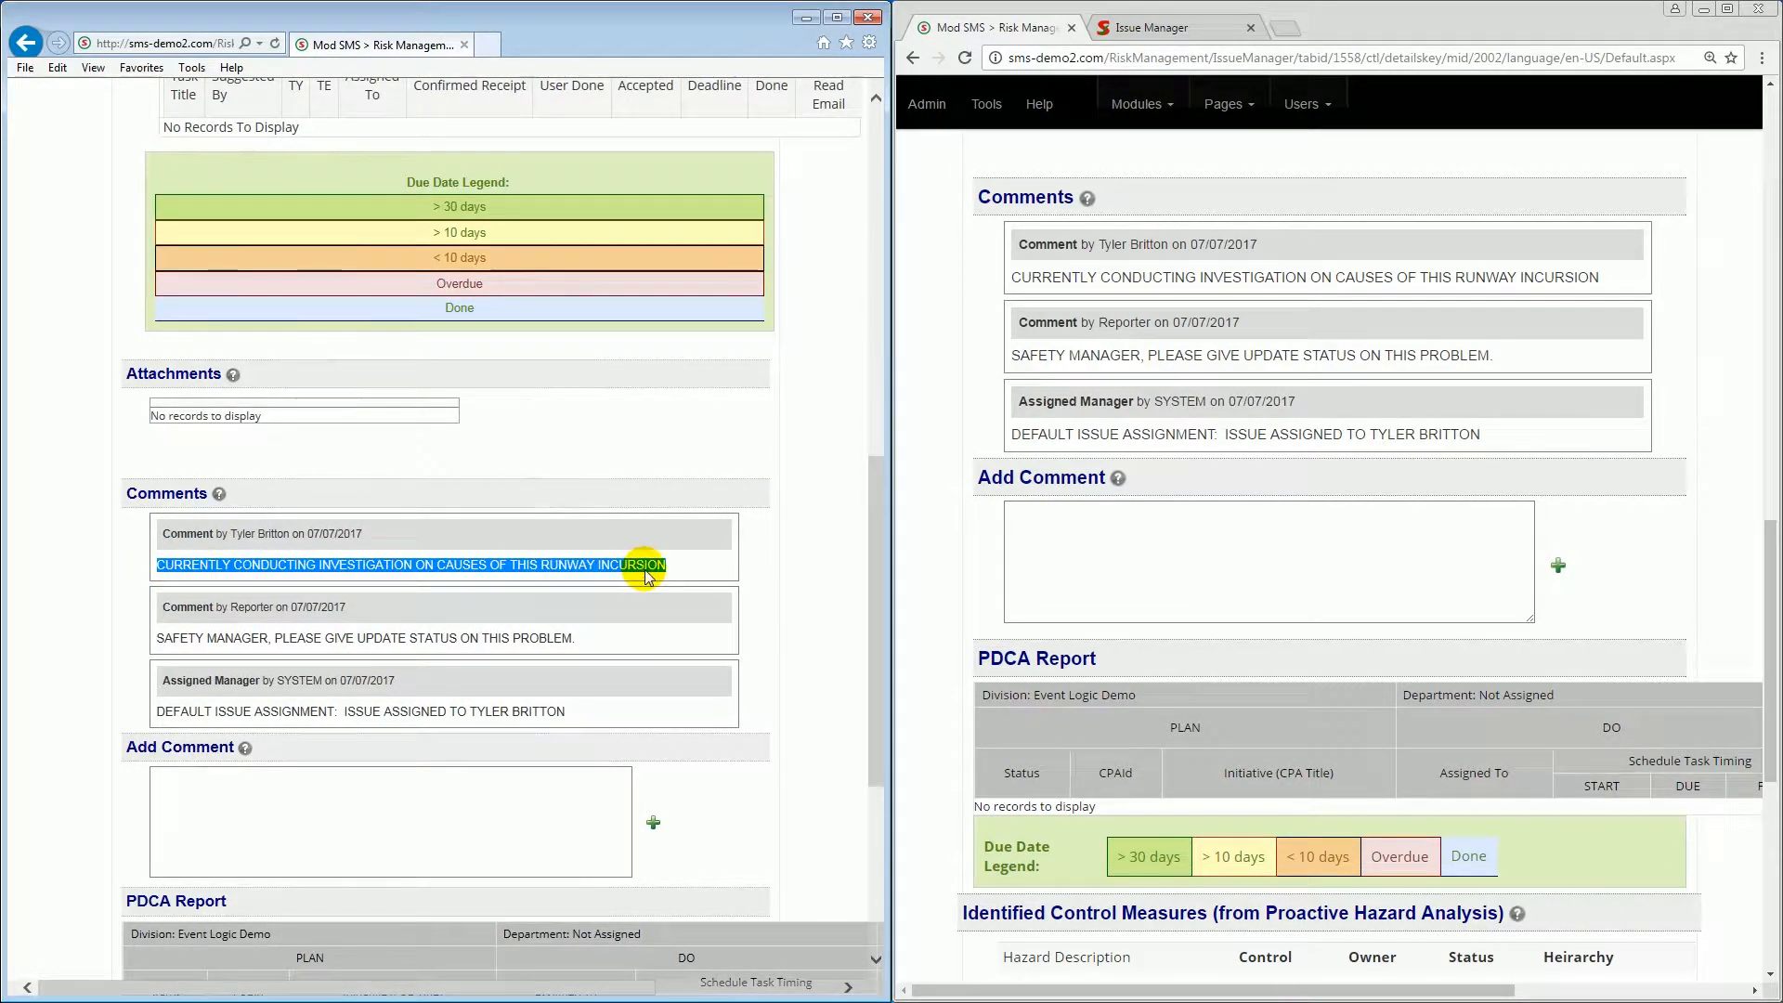
{"action": "left_click", "coordinate": [633, 562]}
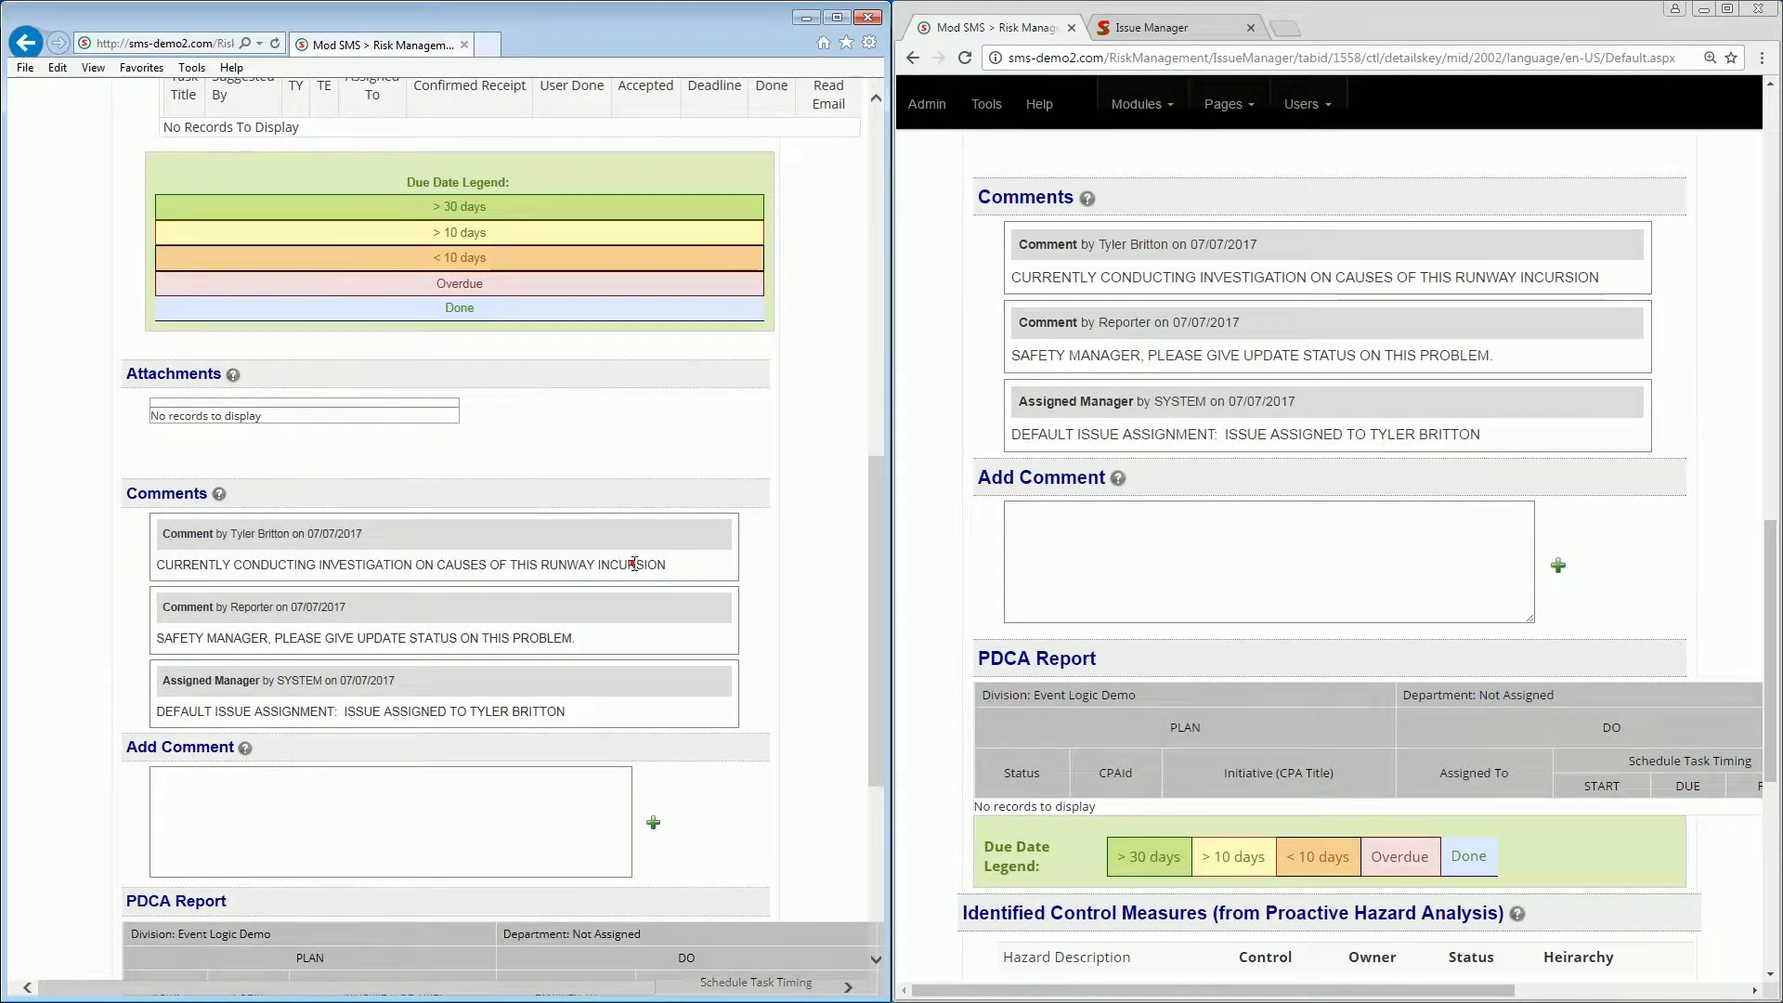
Step: Return to the safety manager's issue list, open the event "Runway Incursion on Runway 4" and review its comments
{"action": "scroll", "coordinate": [1156, 320], "scroll_direction": "up", "scroll_amount": 20}
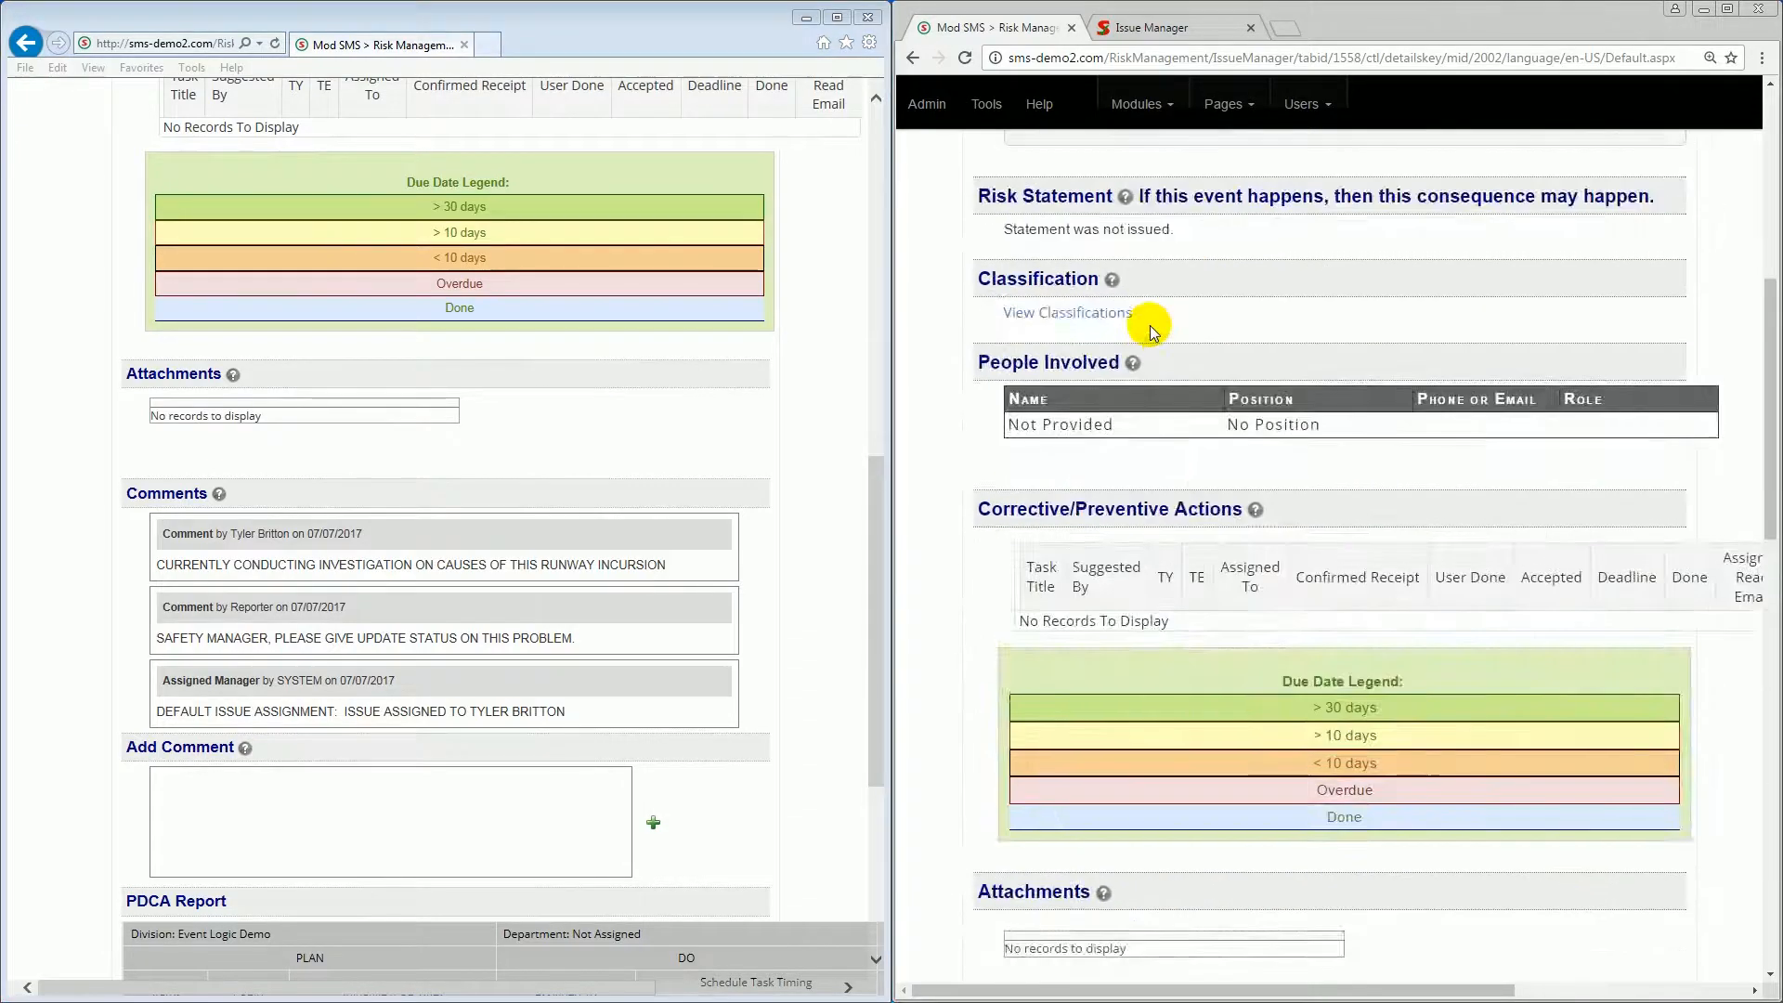
{"action": "left_click", "coordinate": [1020, 206]}
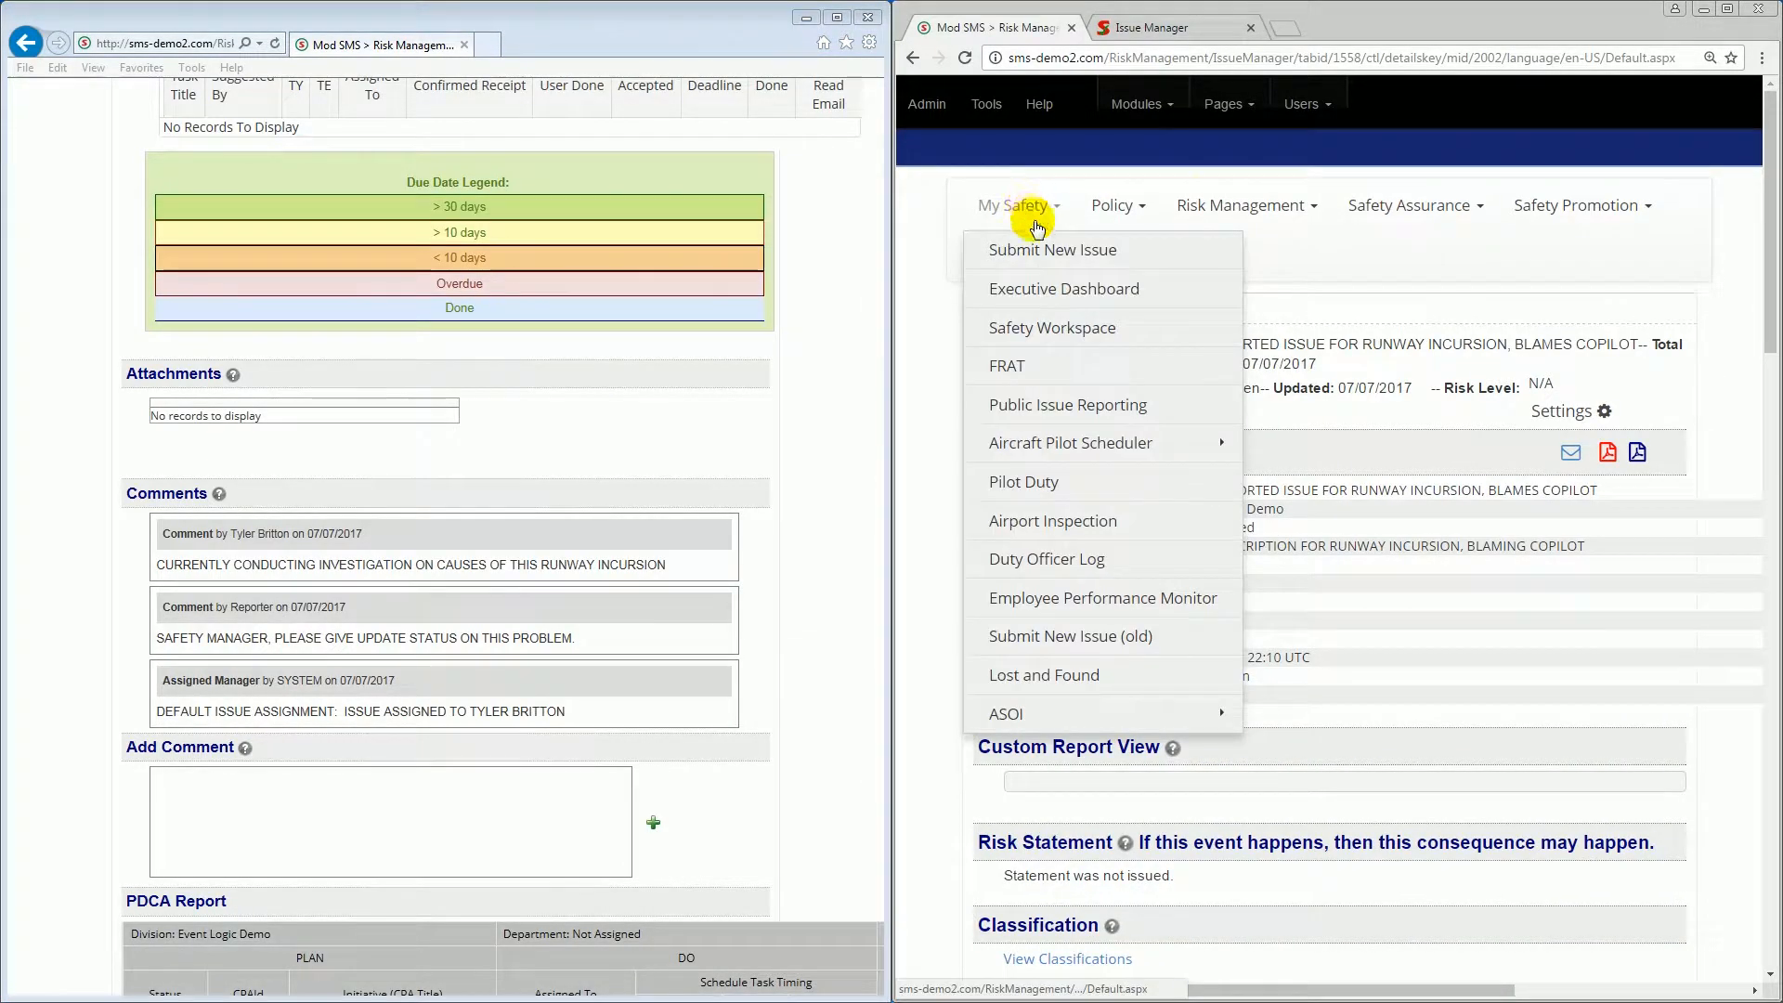
{"action": "left_click", "coordinate": [1202, 206]}
{"action": "left_click", "coordinate": [999, 409]}
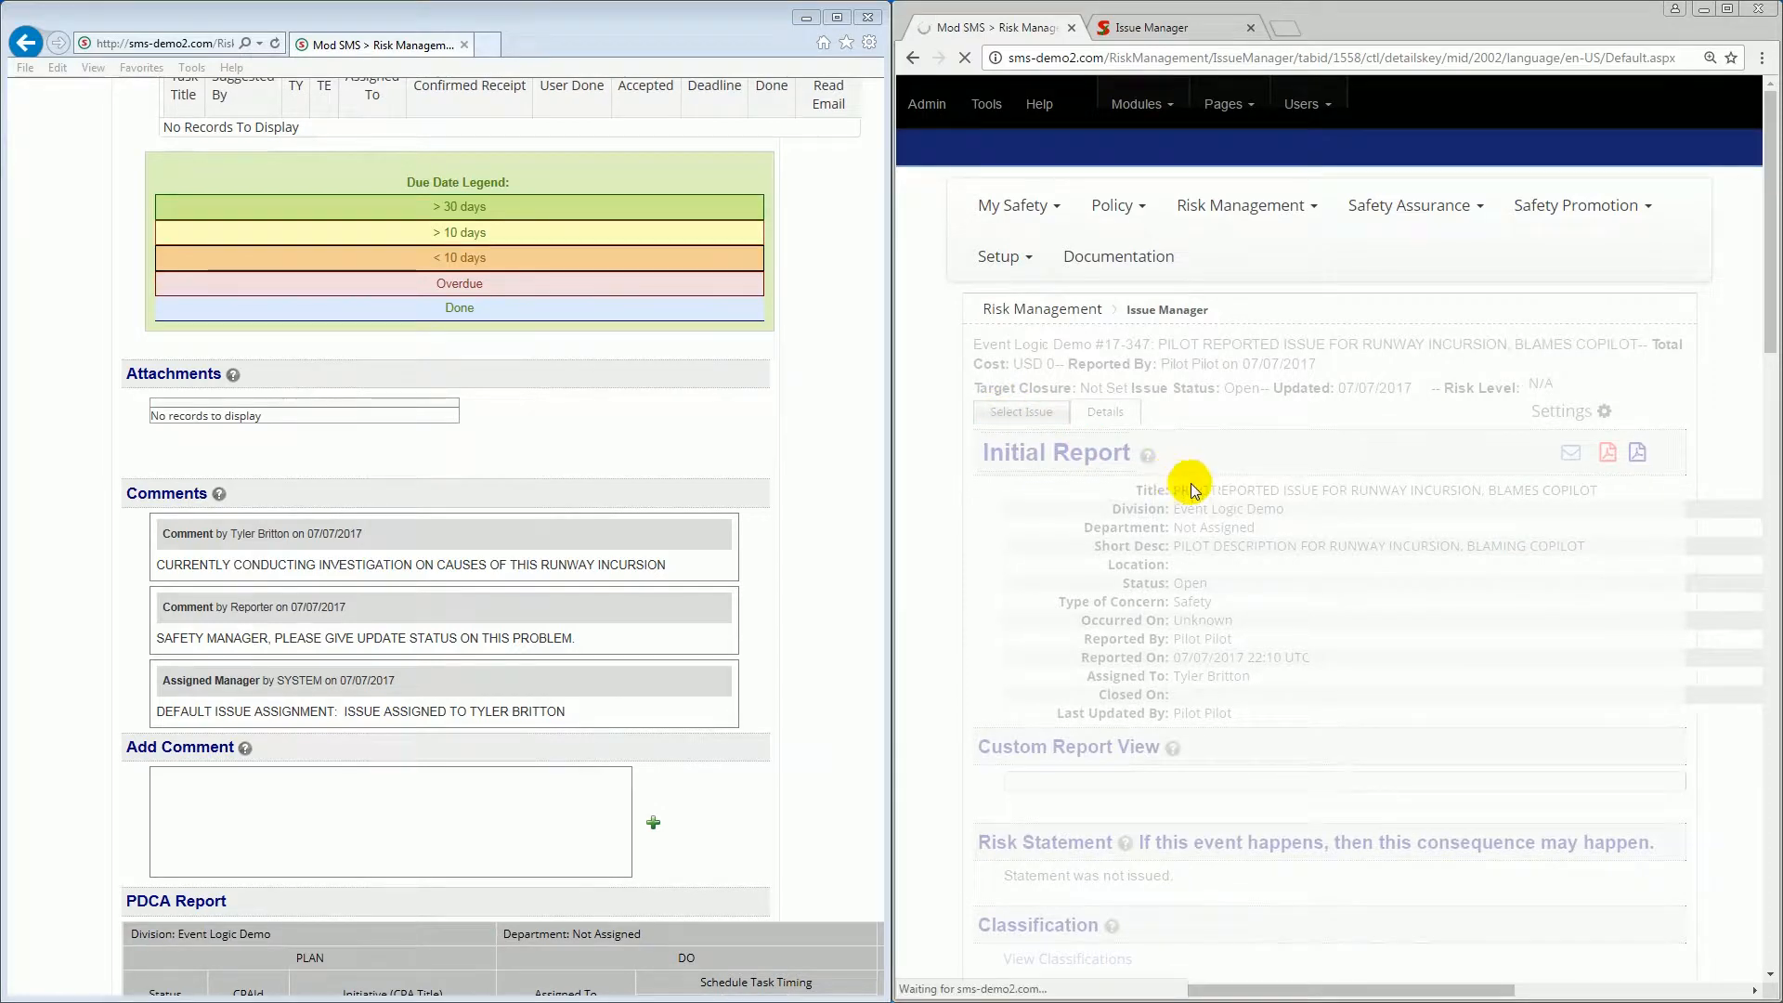
{"action": "left_click", "coordinate": [1302, 755]}
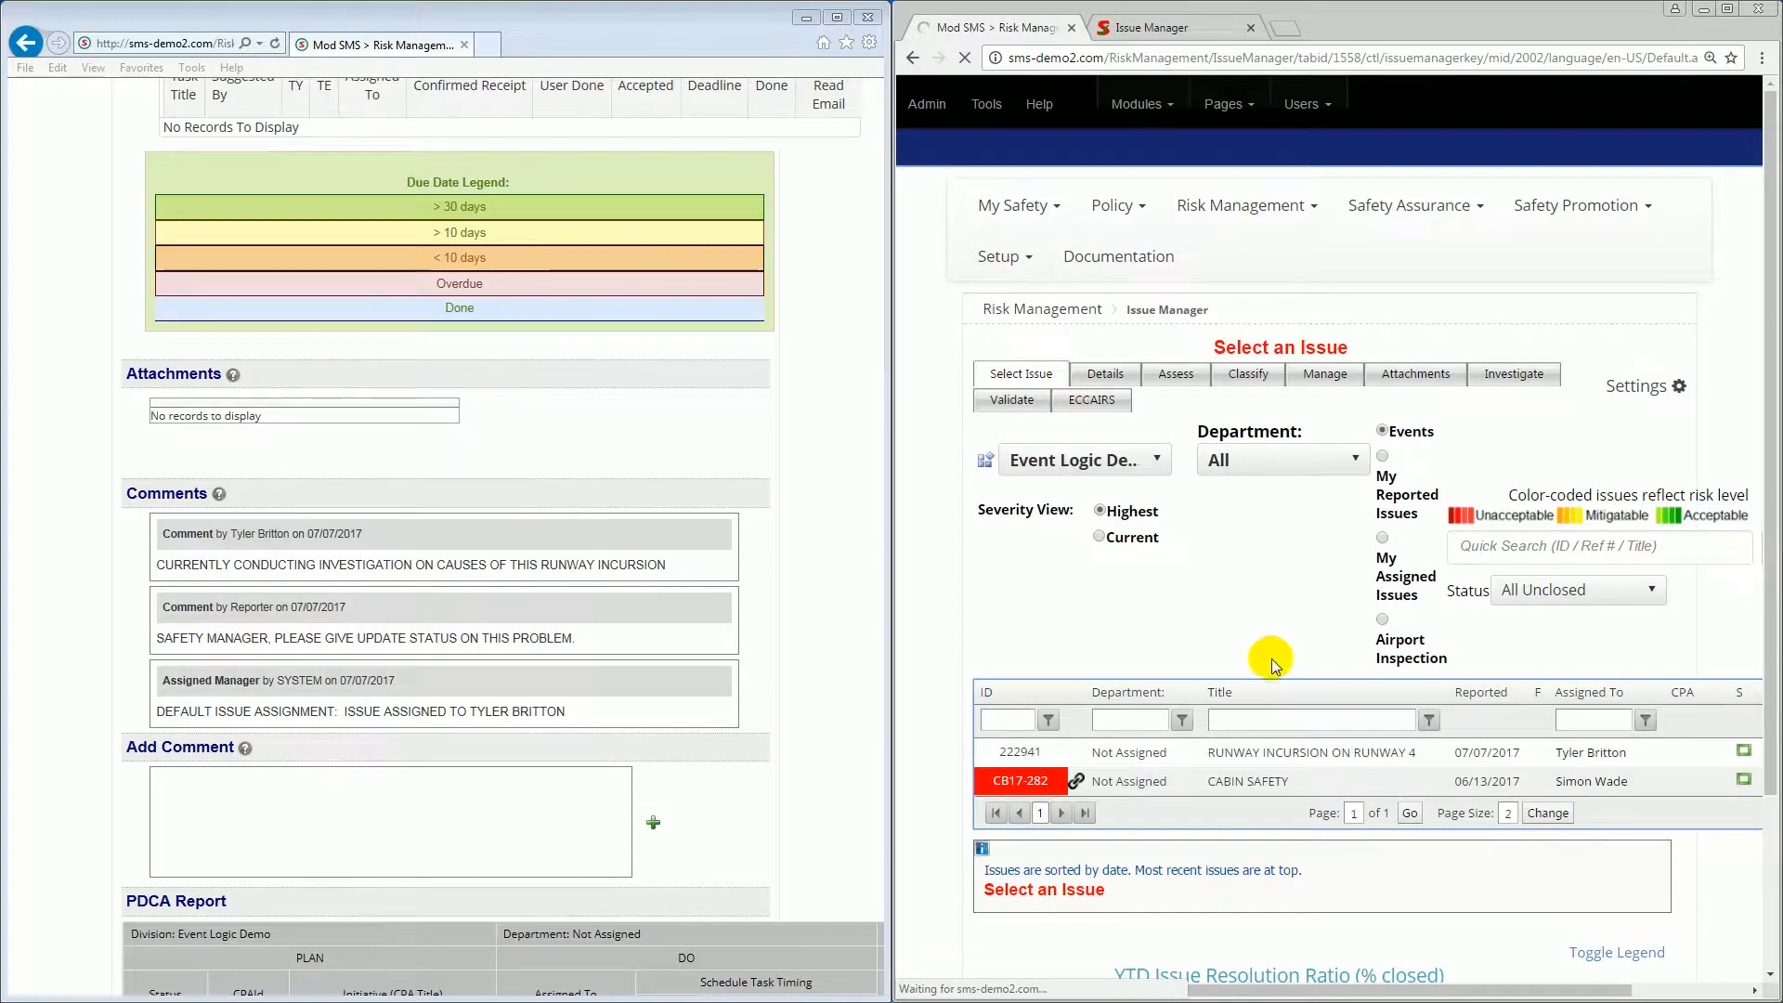
{"action": "scroll", "coordinate": [1278, 650], "scroll_direction": "down", "scroll_amount": 12}
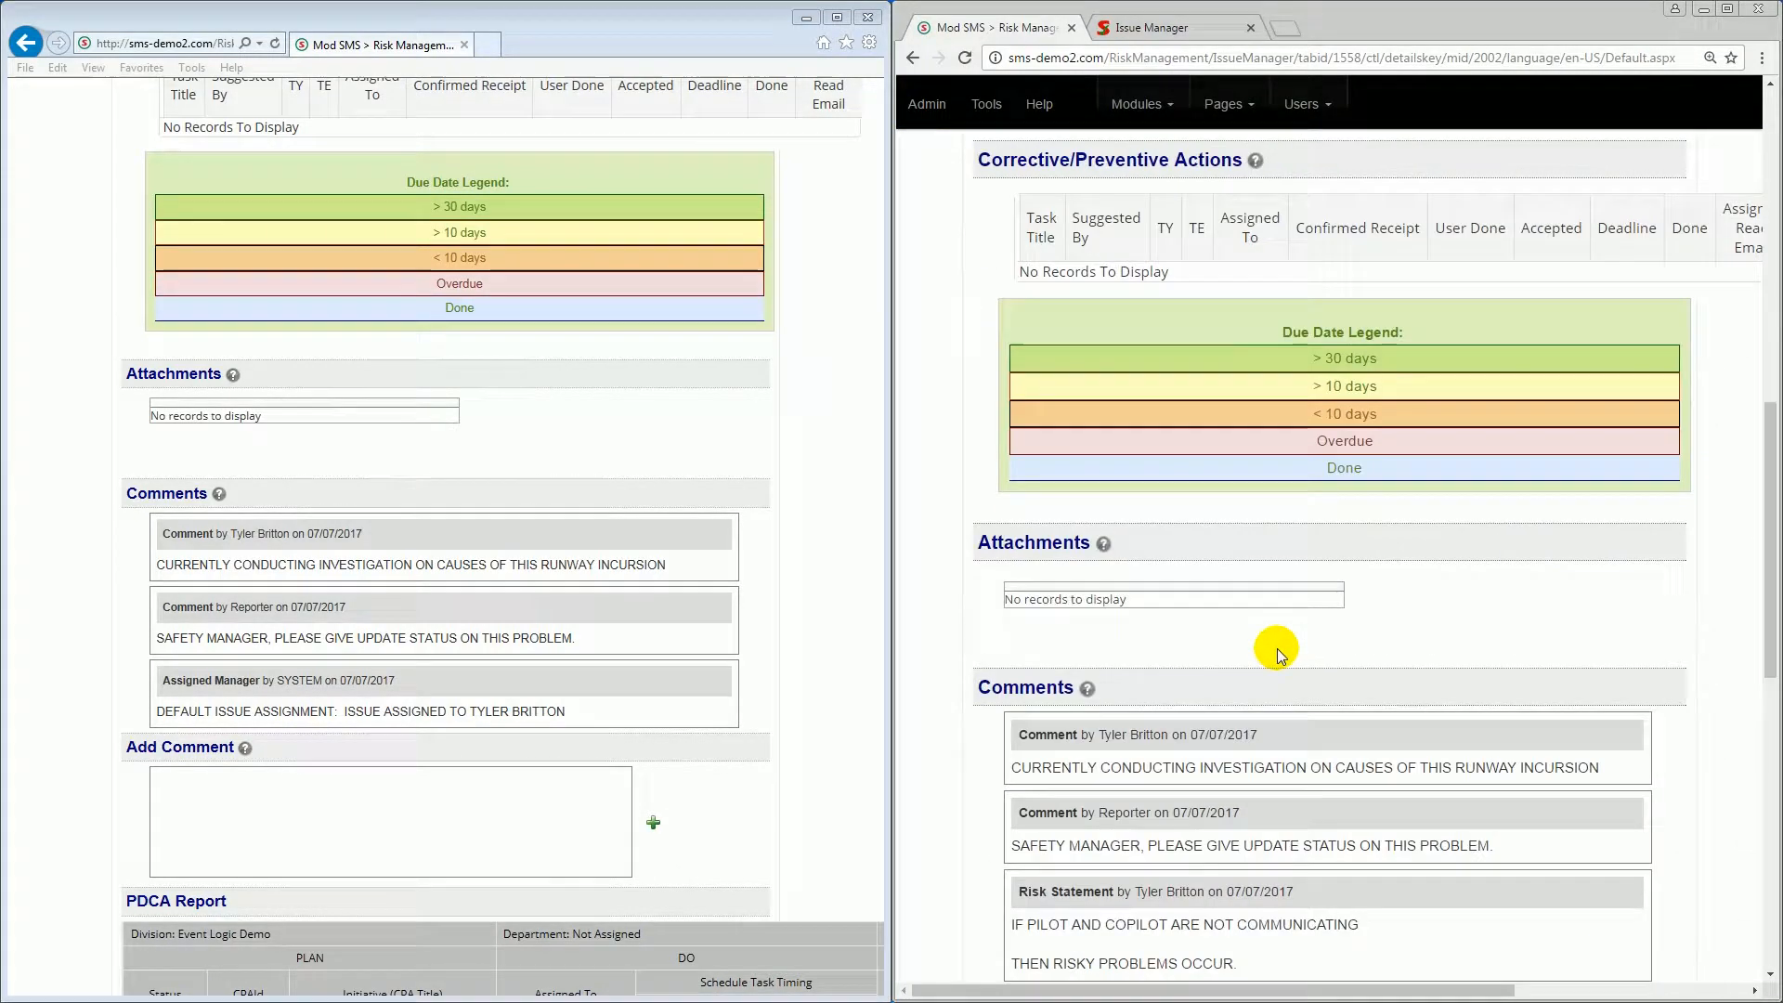
{"action": "left_click_drag", "start_coordinate": [1021, 675], "coordinate": [1524, 666]}
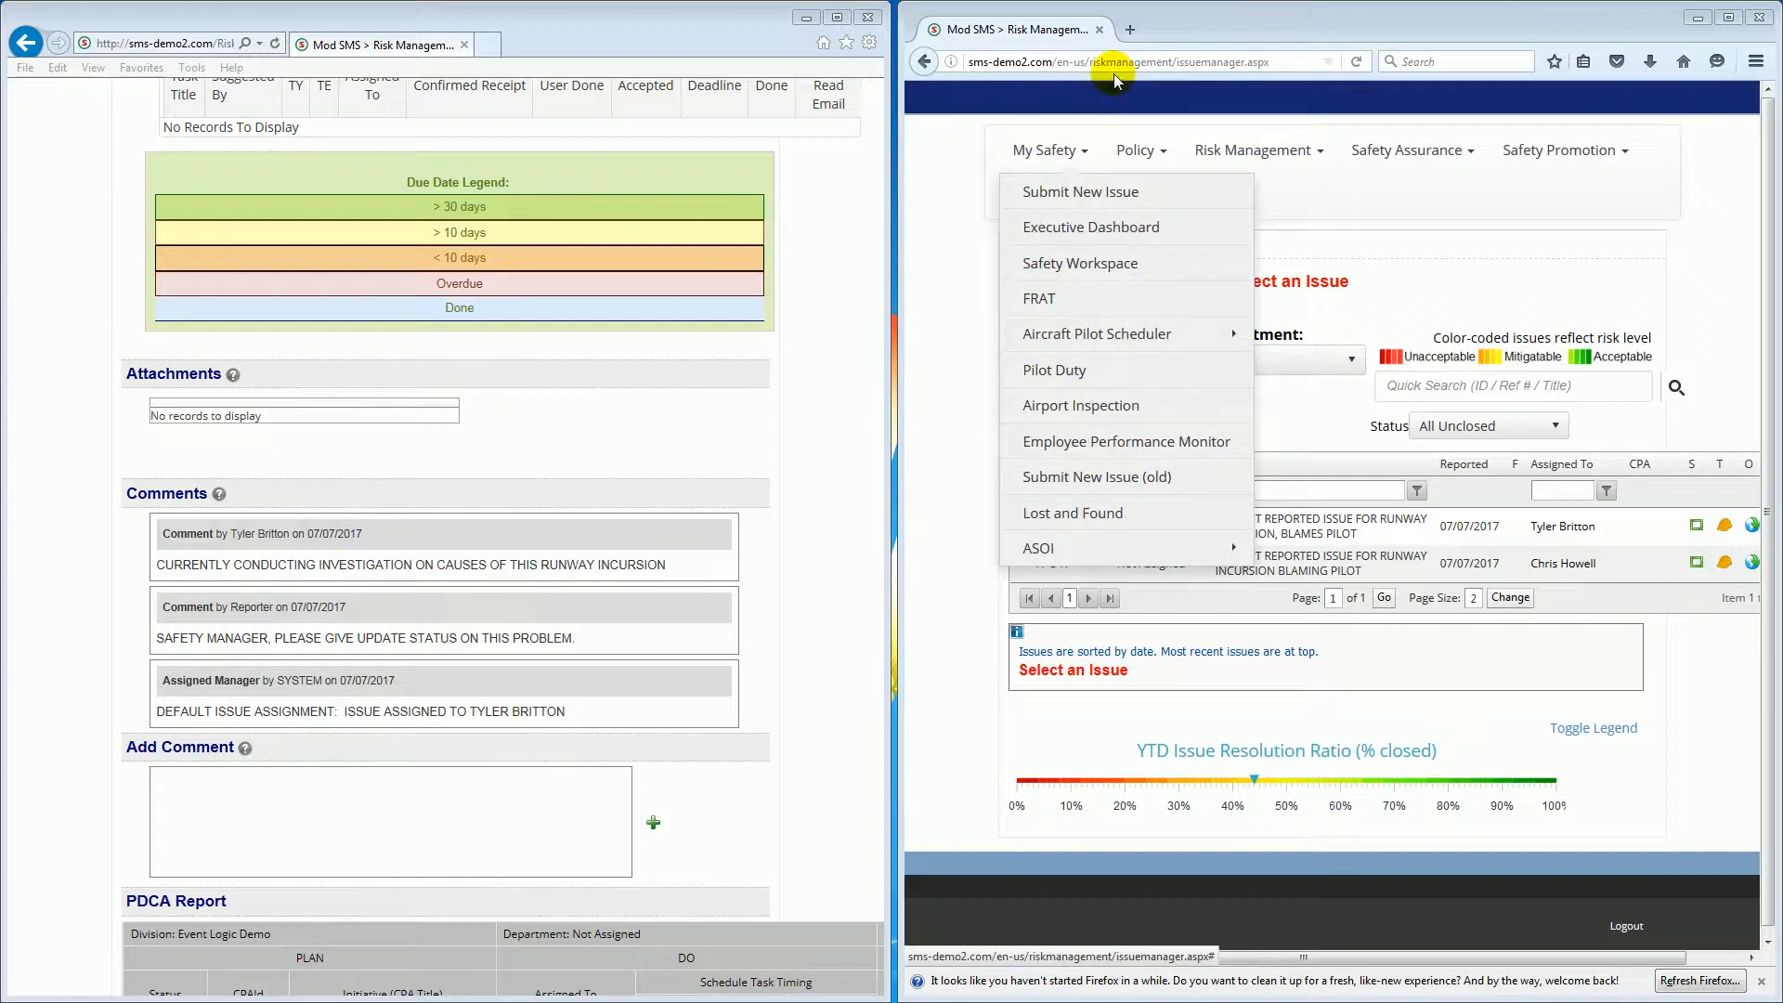
Step: Open report 17-348 in the copilot's browser window and review its comments and short description
{"action": "left_click", "coordinate": [1131, 62]}
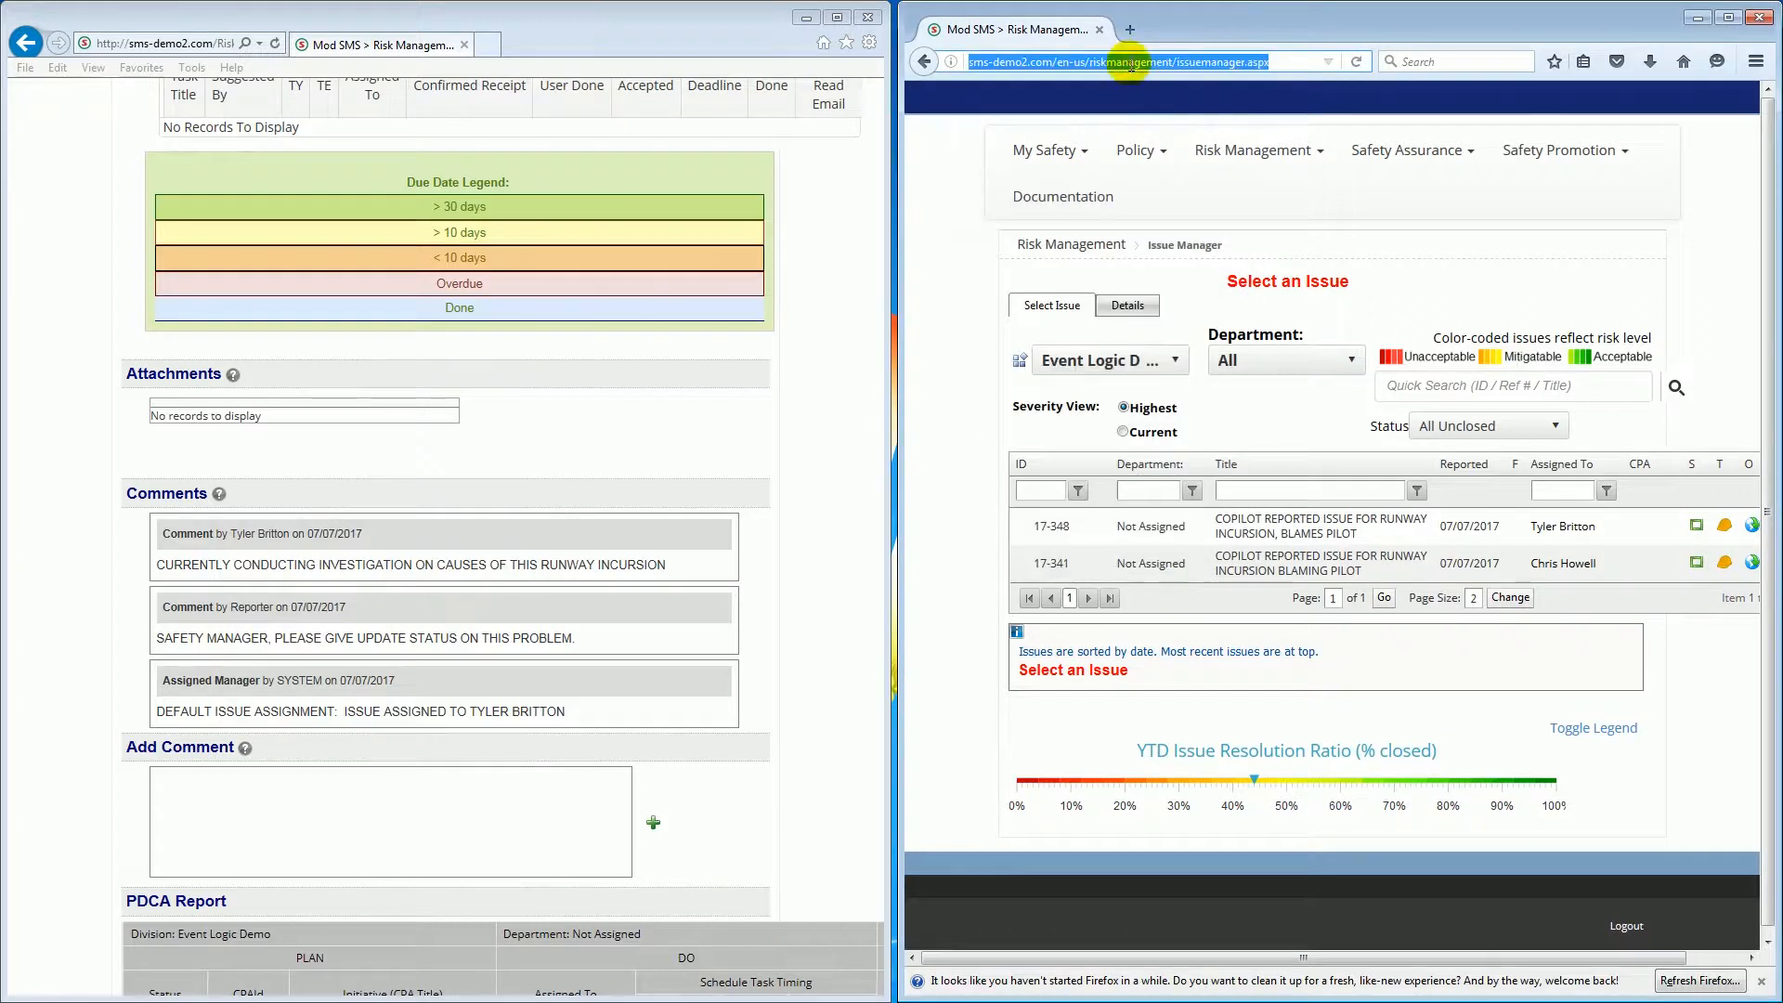
{"action": "left_click", "coordinate": [1260, 532]}
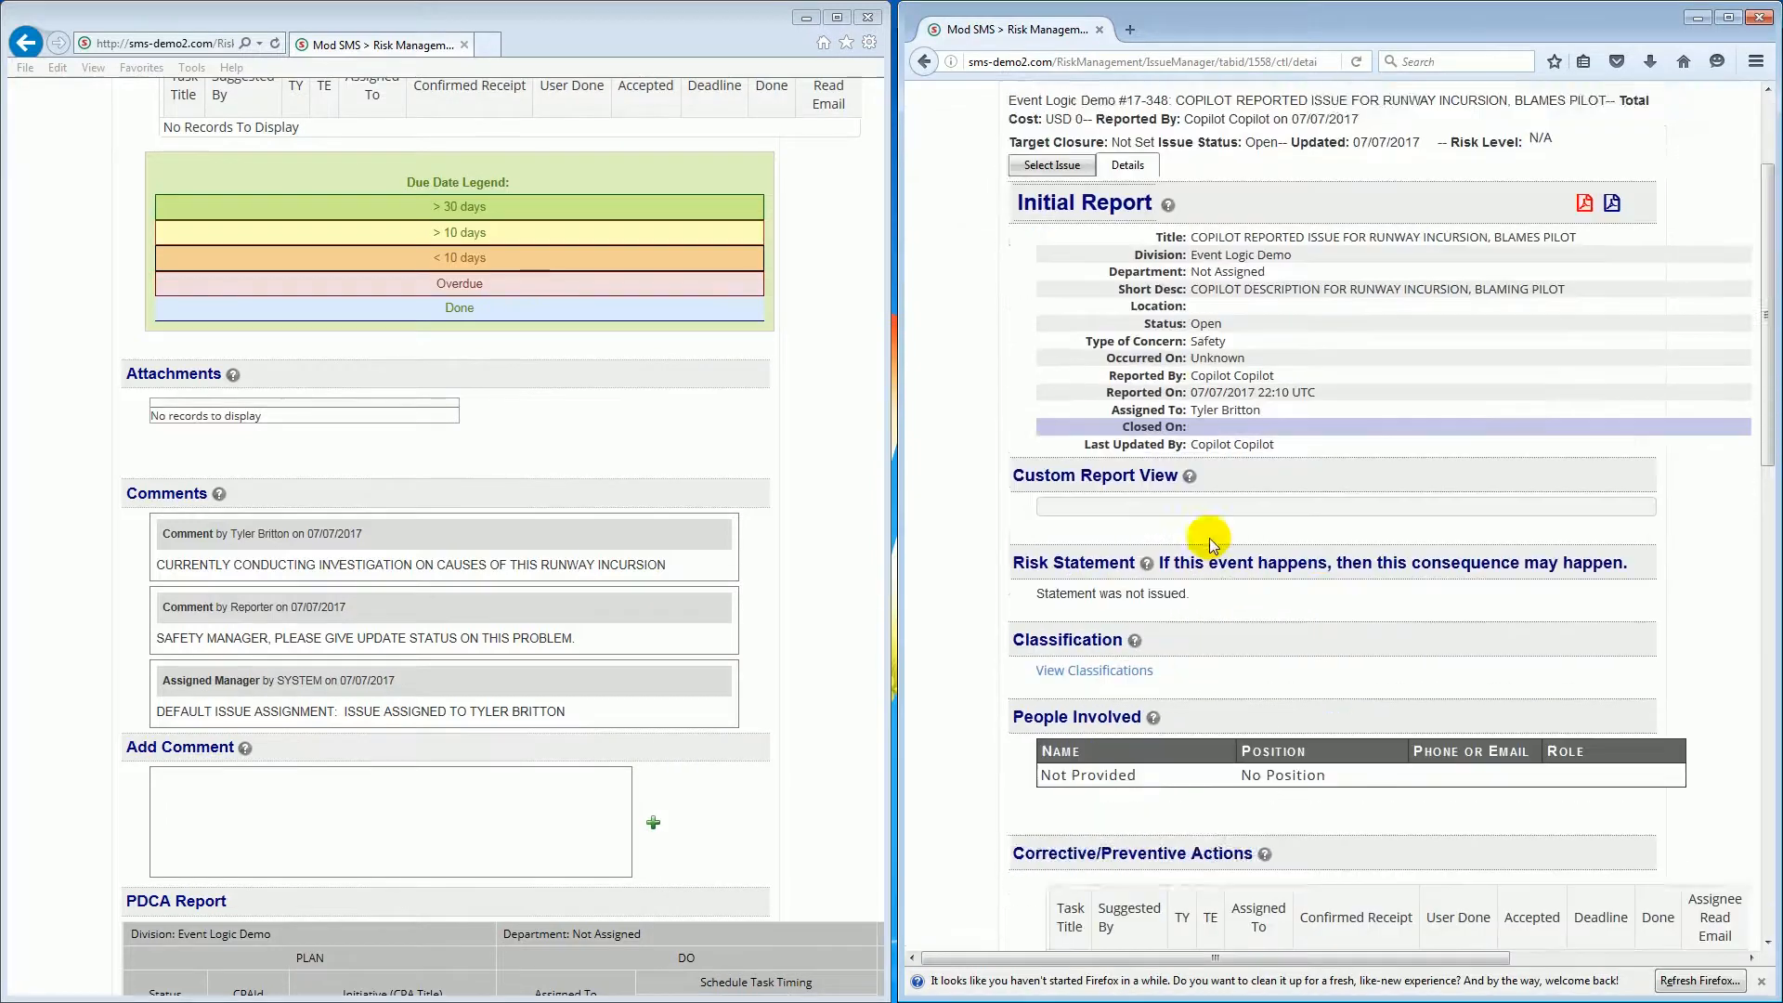
{"action": "scroll", "coordinate": [1208, 537], "scroll_direction": "down", "scroll_amount": 10}
{"action": "left_click_drag", "start_coordinate": [1515, 645], "coordinate": [1102, 640]}
{"action": "left_click", "coordinate": [1102, 641]}
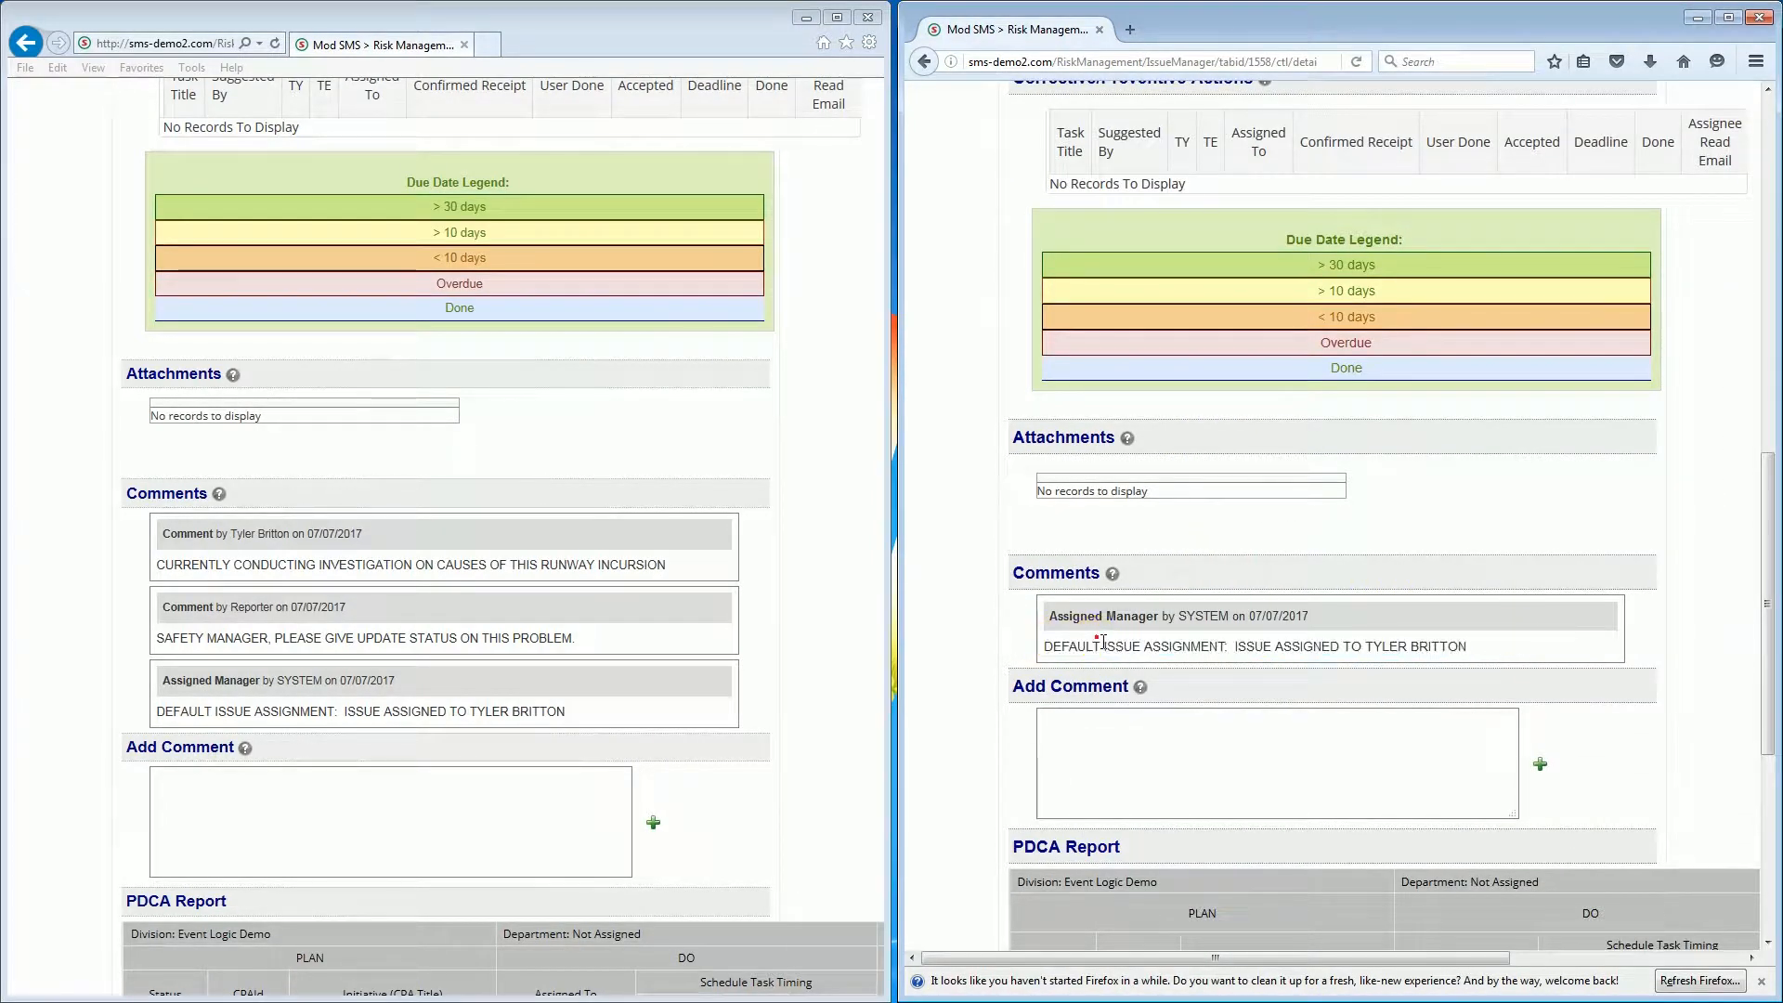
{"action": "scroll", "coordinate": [1102, 640], "scroll_direction": "up", "scroll_amount": 12}
{"action": "left_click_drag", "start_coordinate": [1192, 474], "coordinate": [1572, 464]}
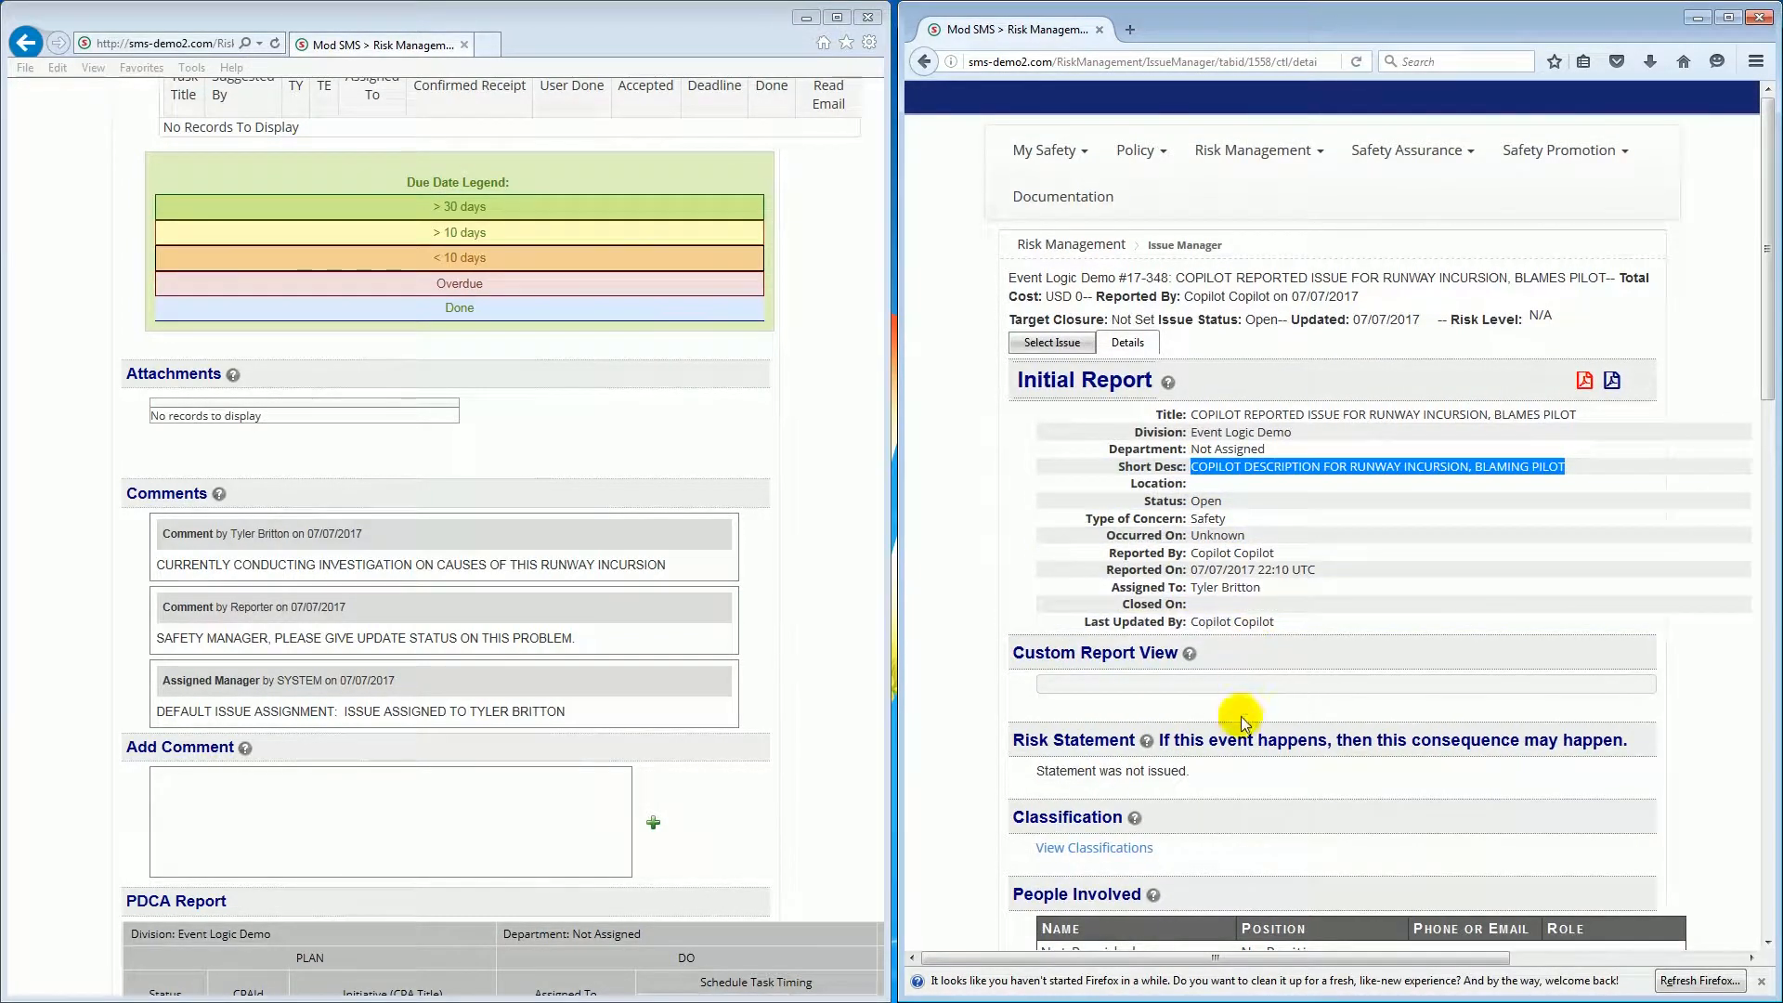
Step: Add the comment "Is this issue being managed?" to the copilot's report 17-348
{"action": "scroll", "coordinate": [1197, 771], "scroll_direction": "down", "scroll_amount": 6}
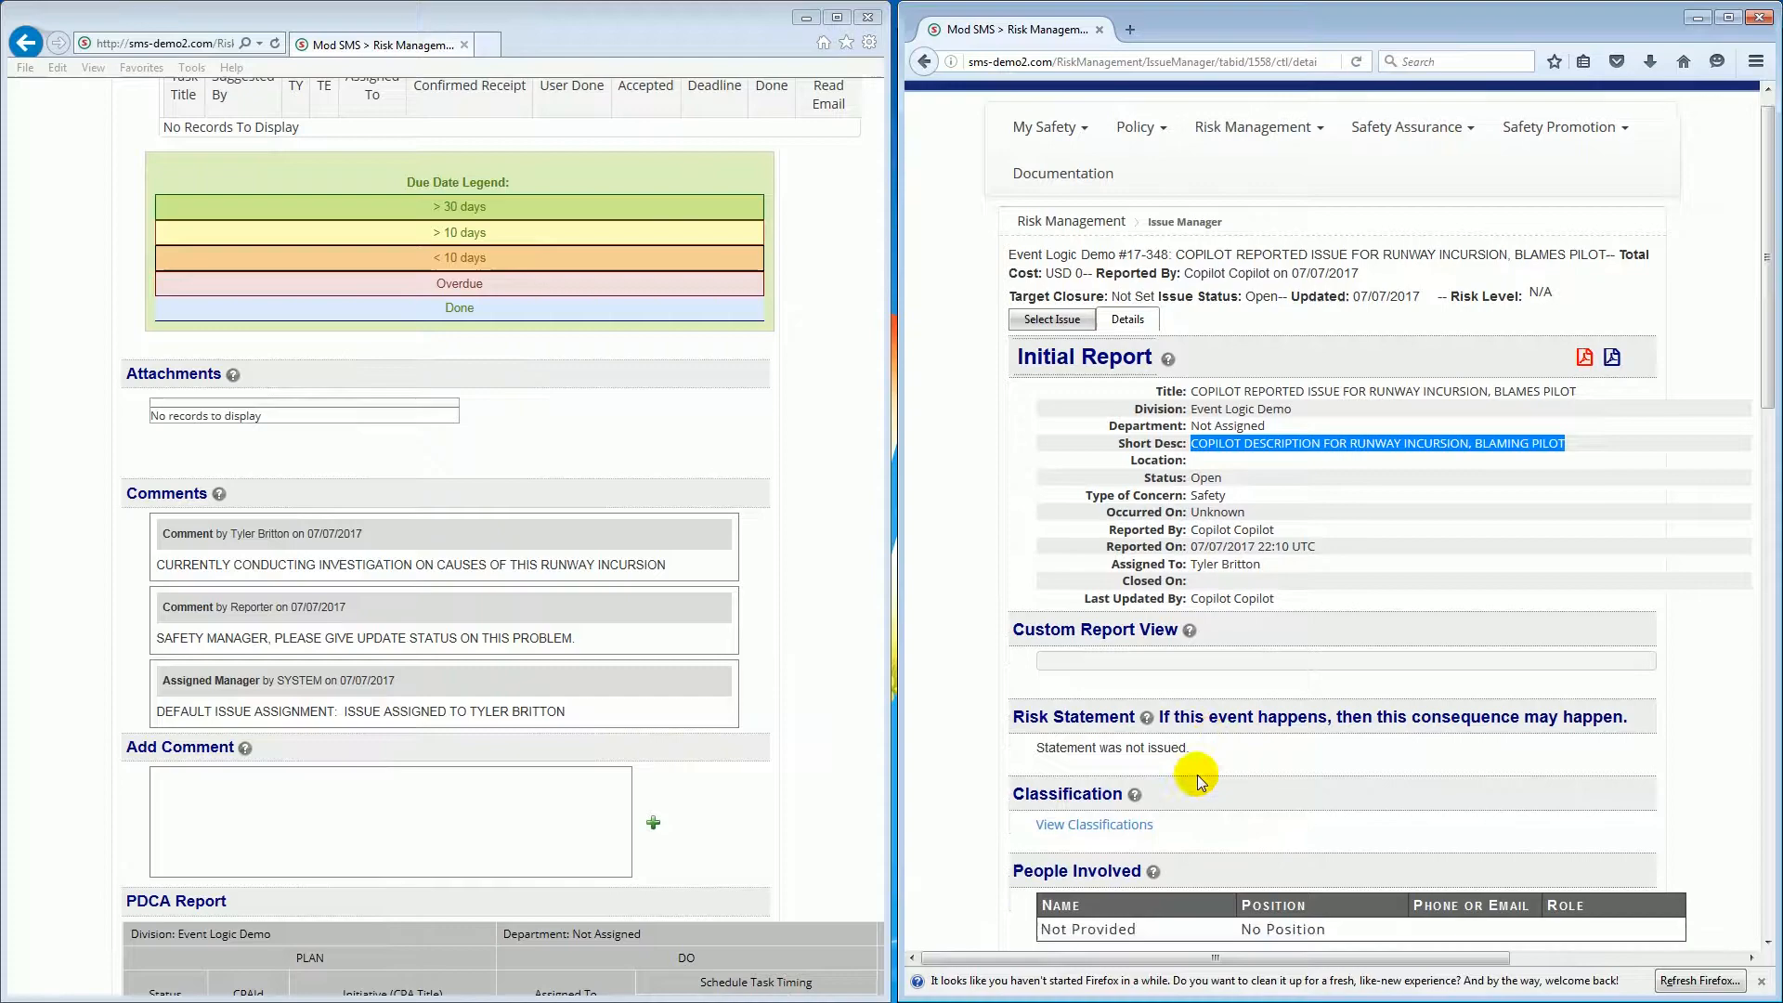
{"action": "scroll", "coordinate": [1185, 774], "scroll_direction": "down", "scroll_amount": 7}
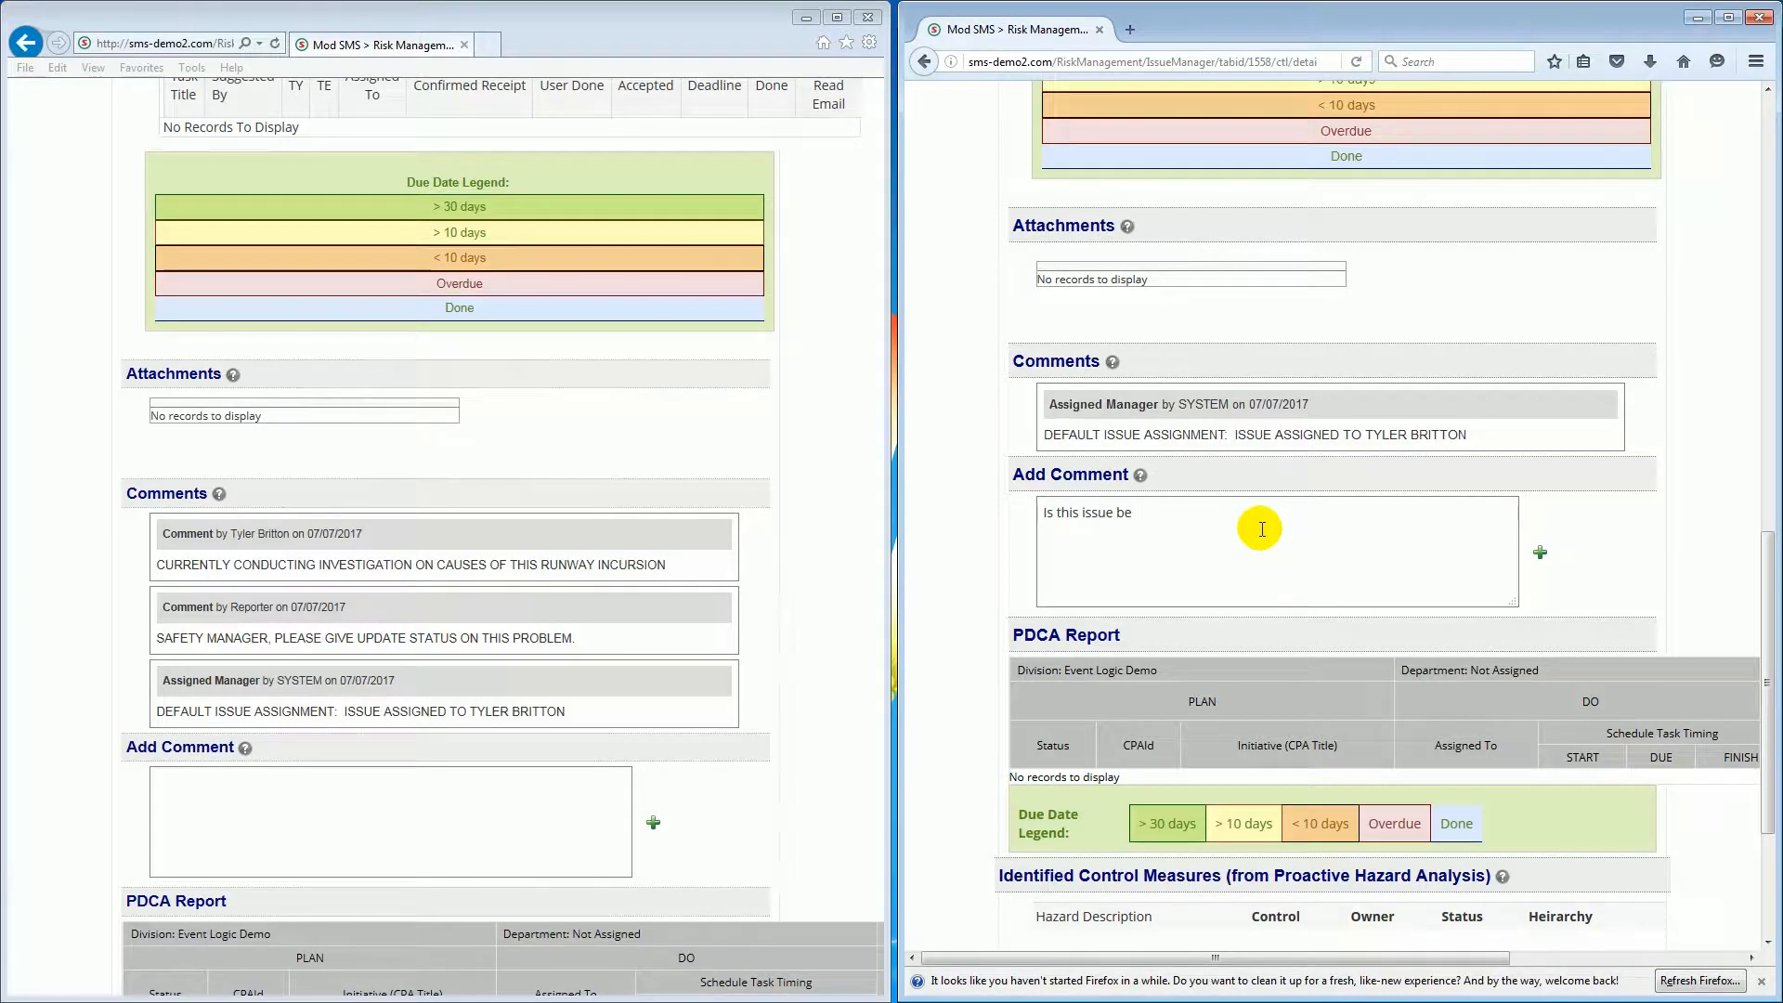
{"action": "type", "text": "?"}
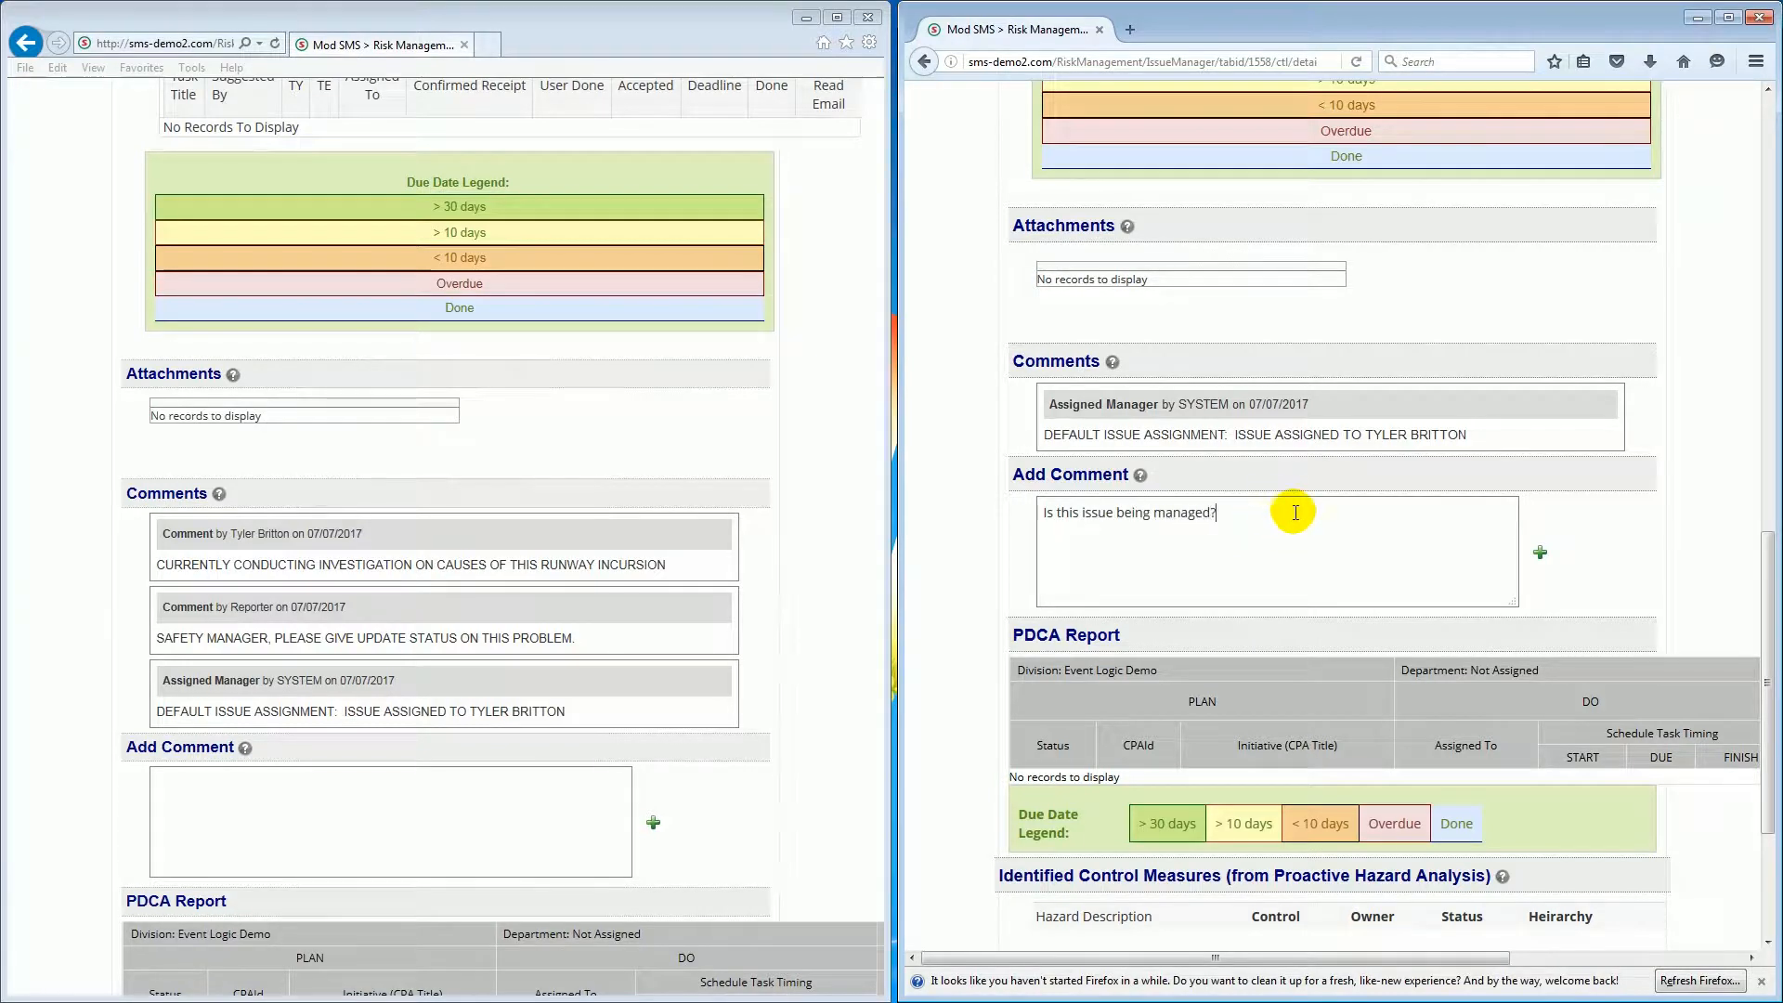
{"action": "left_click", "coordinate": [1540, 552]}
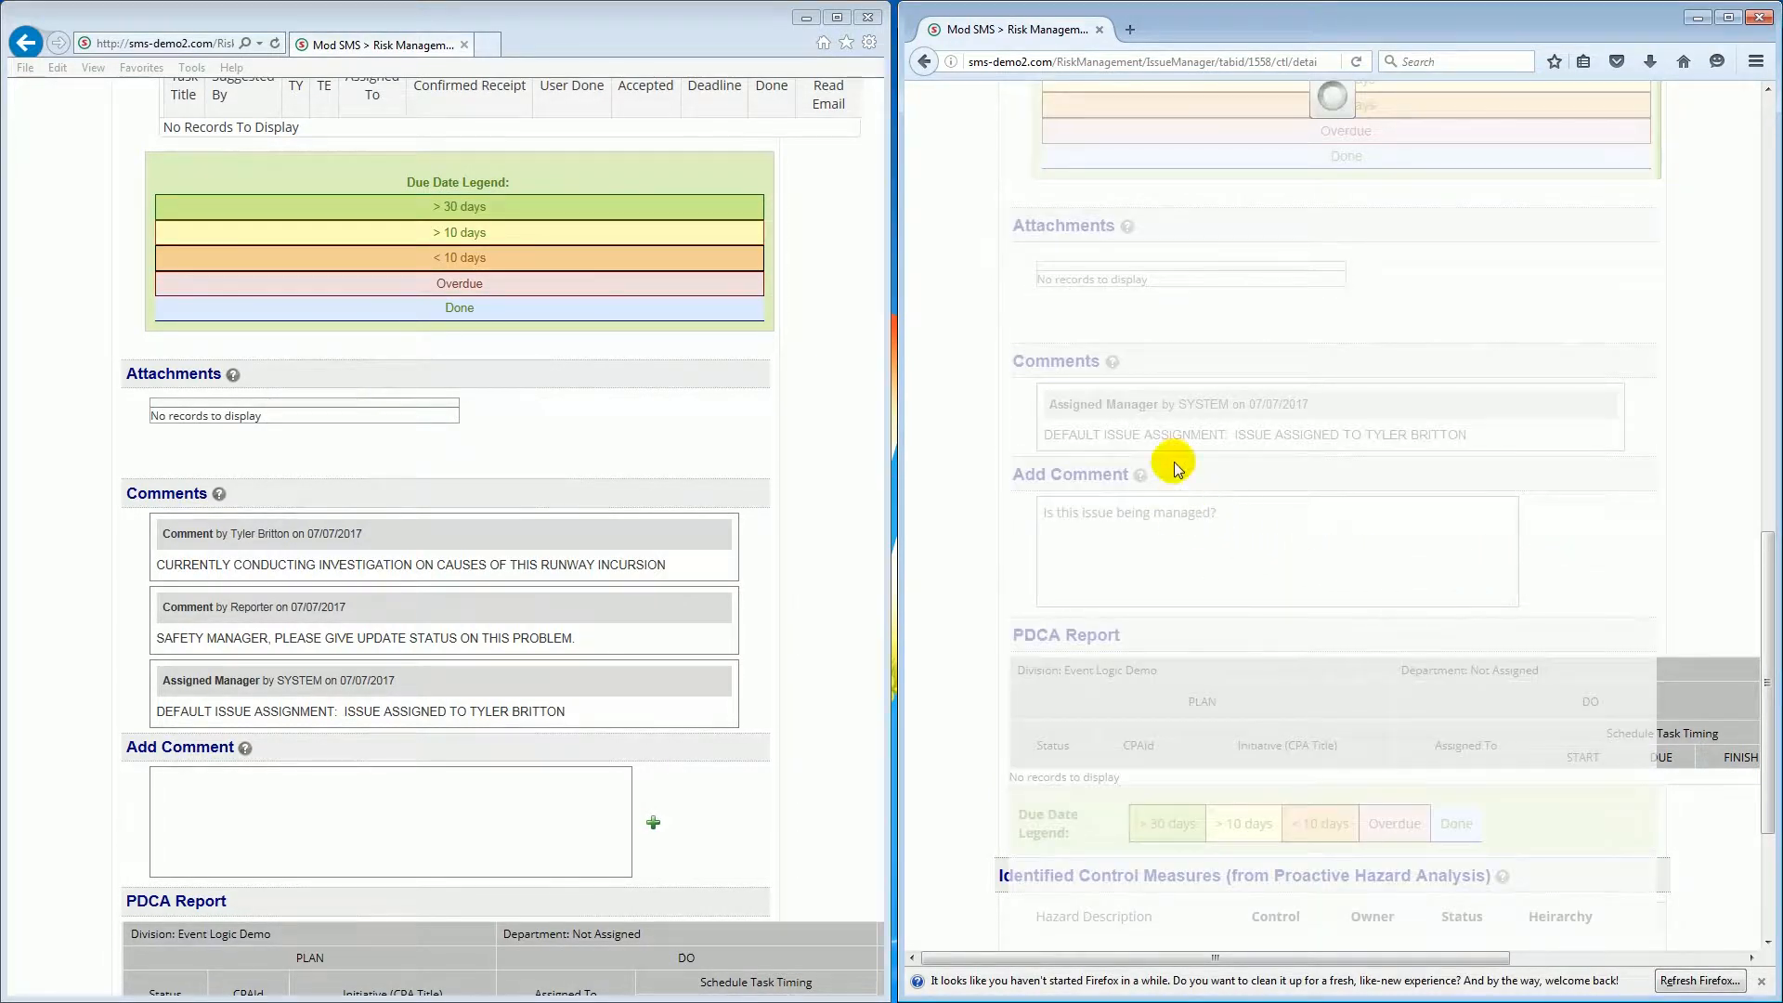
Step: Reload the event "Runway Incursion on Runway 4" in the safety manager's browser window and check its comments for the copilot's question
{"action": "left_click_drag", "start_coordinate": [1782, 32], "coordinate": [927, 53]}
{"action": "left_click", "coordinate": [927, 82]}
{"action": "left_click", "coordinate": [964, 85]}
{"action": "key", "text": "Return"}
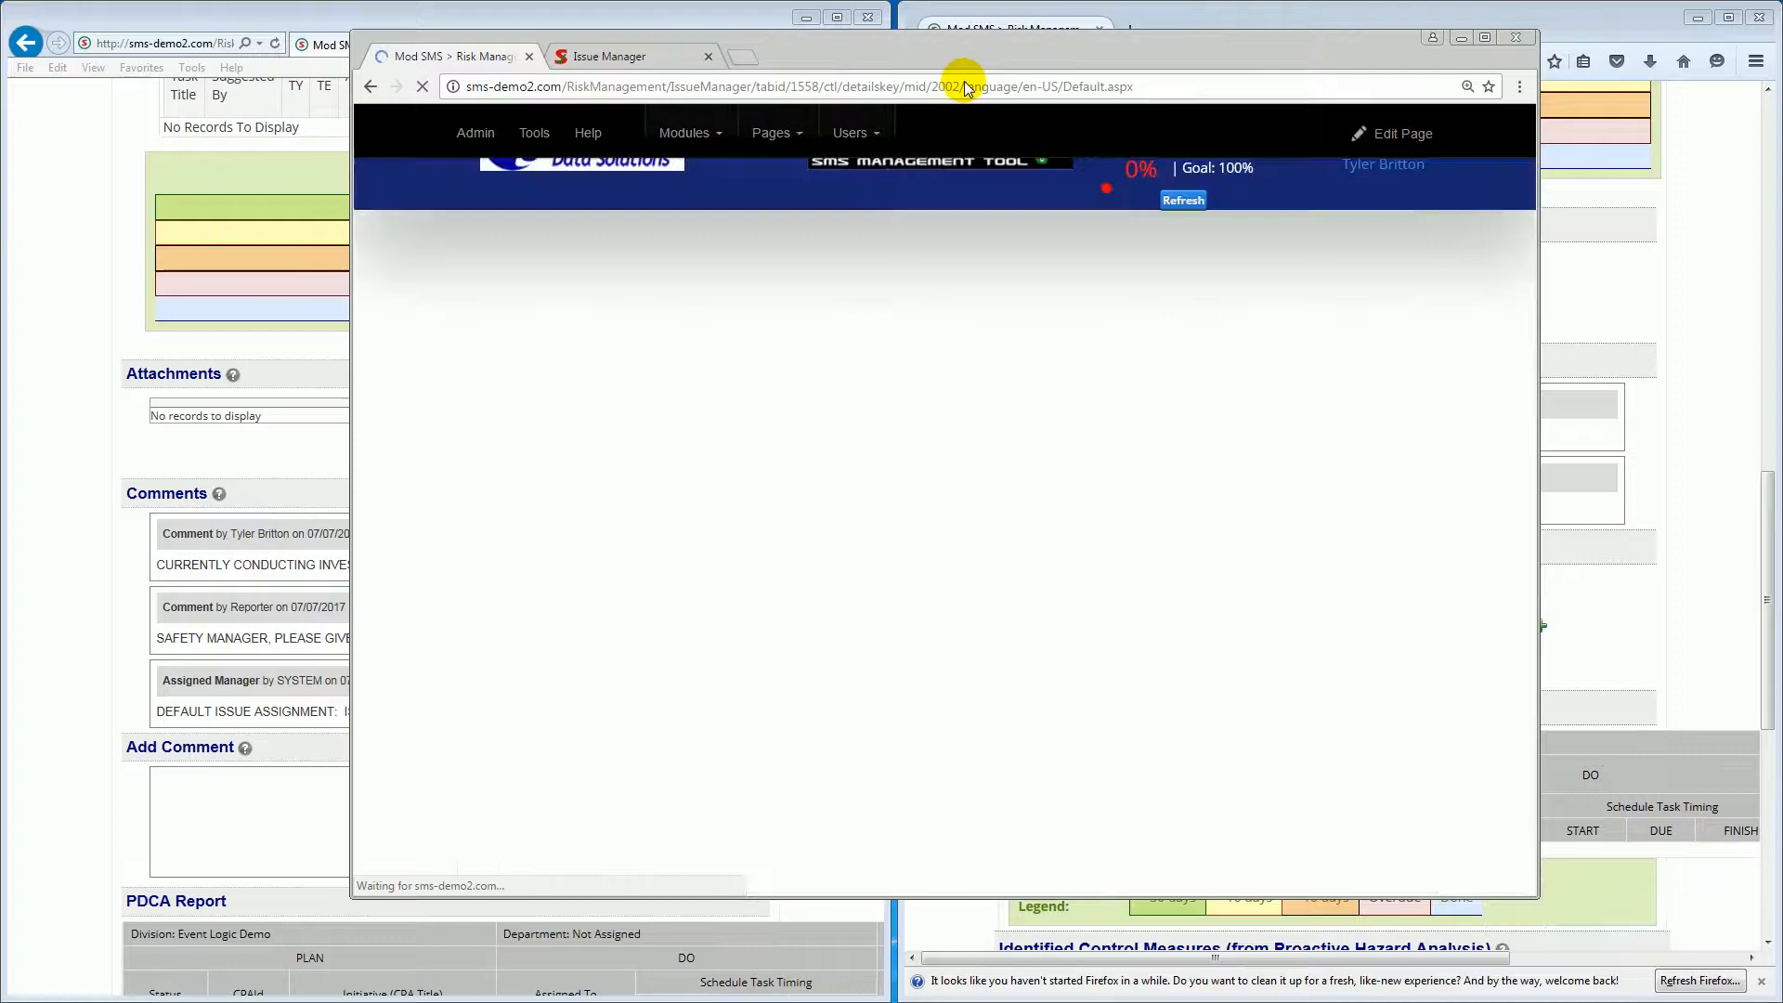
{"action": "scroll", "coordinate": [991, 325], "scroll_direction": "down", "scroll_amount": 1}
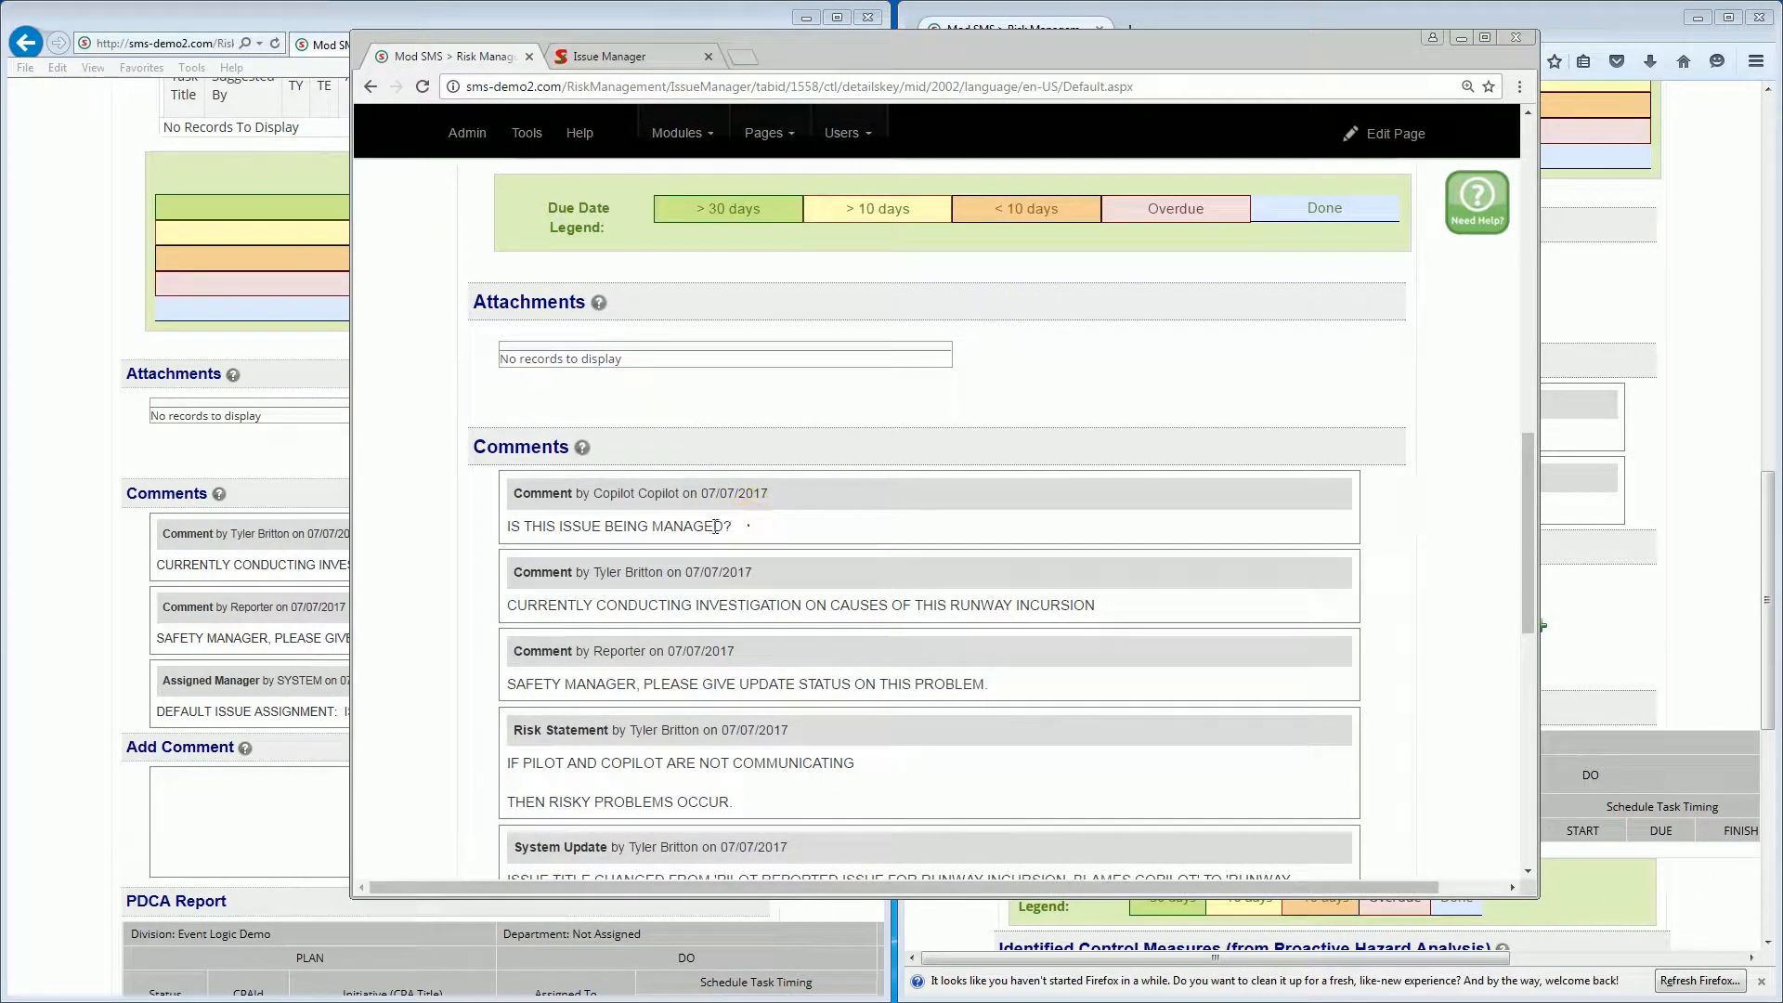
{"action": "left_click_drag", "start_coordinate": [734, 526], "coordinate": [513, 526]}
{"action": "left_click", "coordinate": [510, 526]}
{"action": "left_click", "coordinate": [679, 506]}
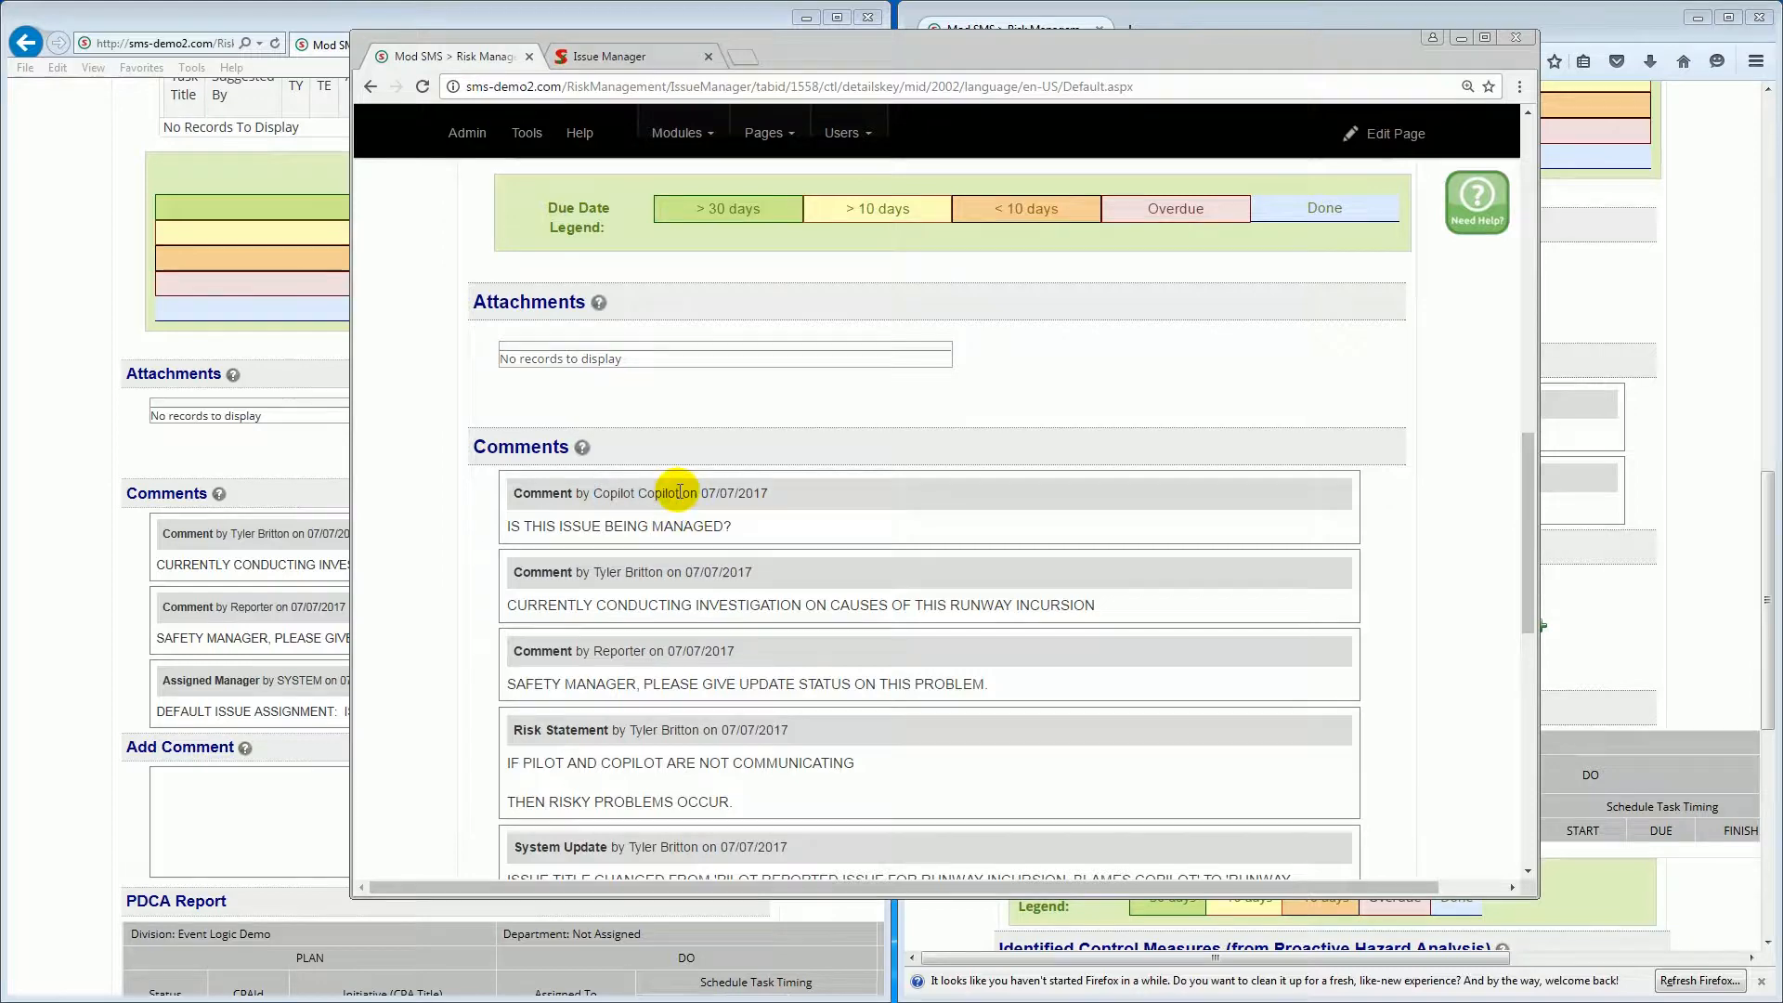
{"action": "left_click_drag", "start_coordinate": [622, 497], "coordinate": [594, 494]}
Step: Open the copilot's associated report 17-348 from the event's assessment page
{"action": "scroll", "coordinate": [657, 524], "scroll_direction": "up", "scroll_amount": 10}
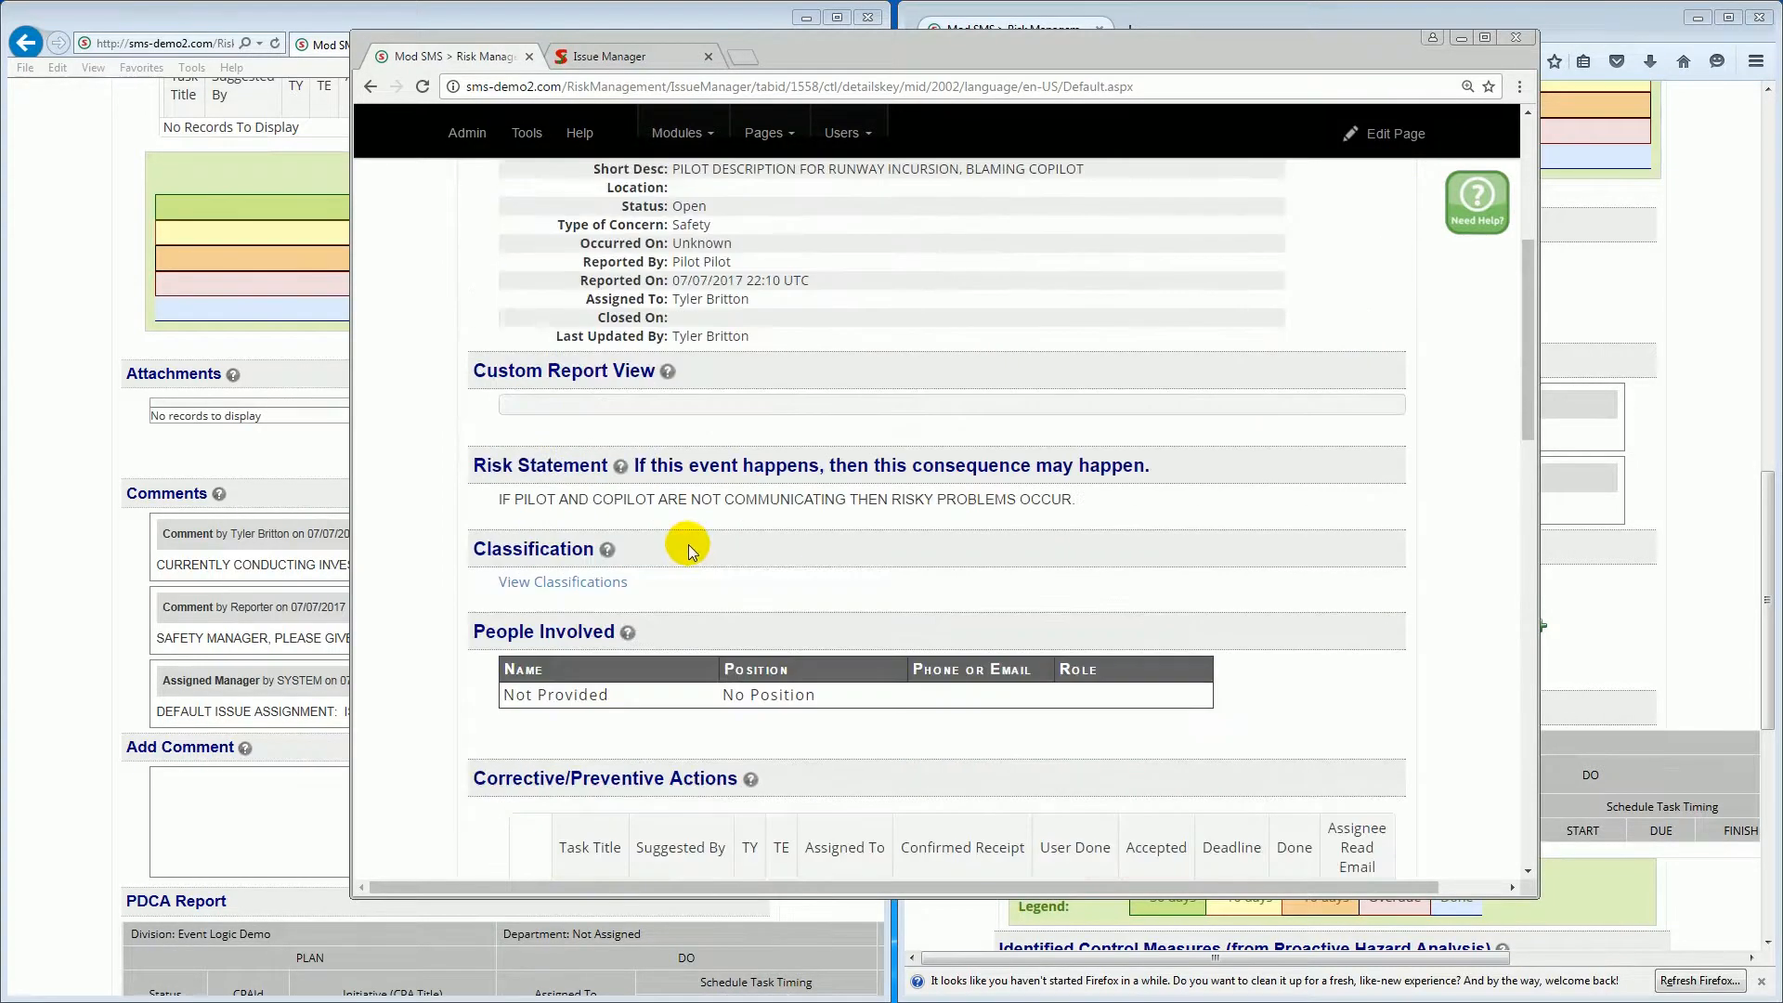
{"action": "left_click", "coordinate": [670, 500]}
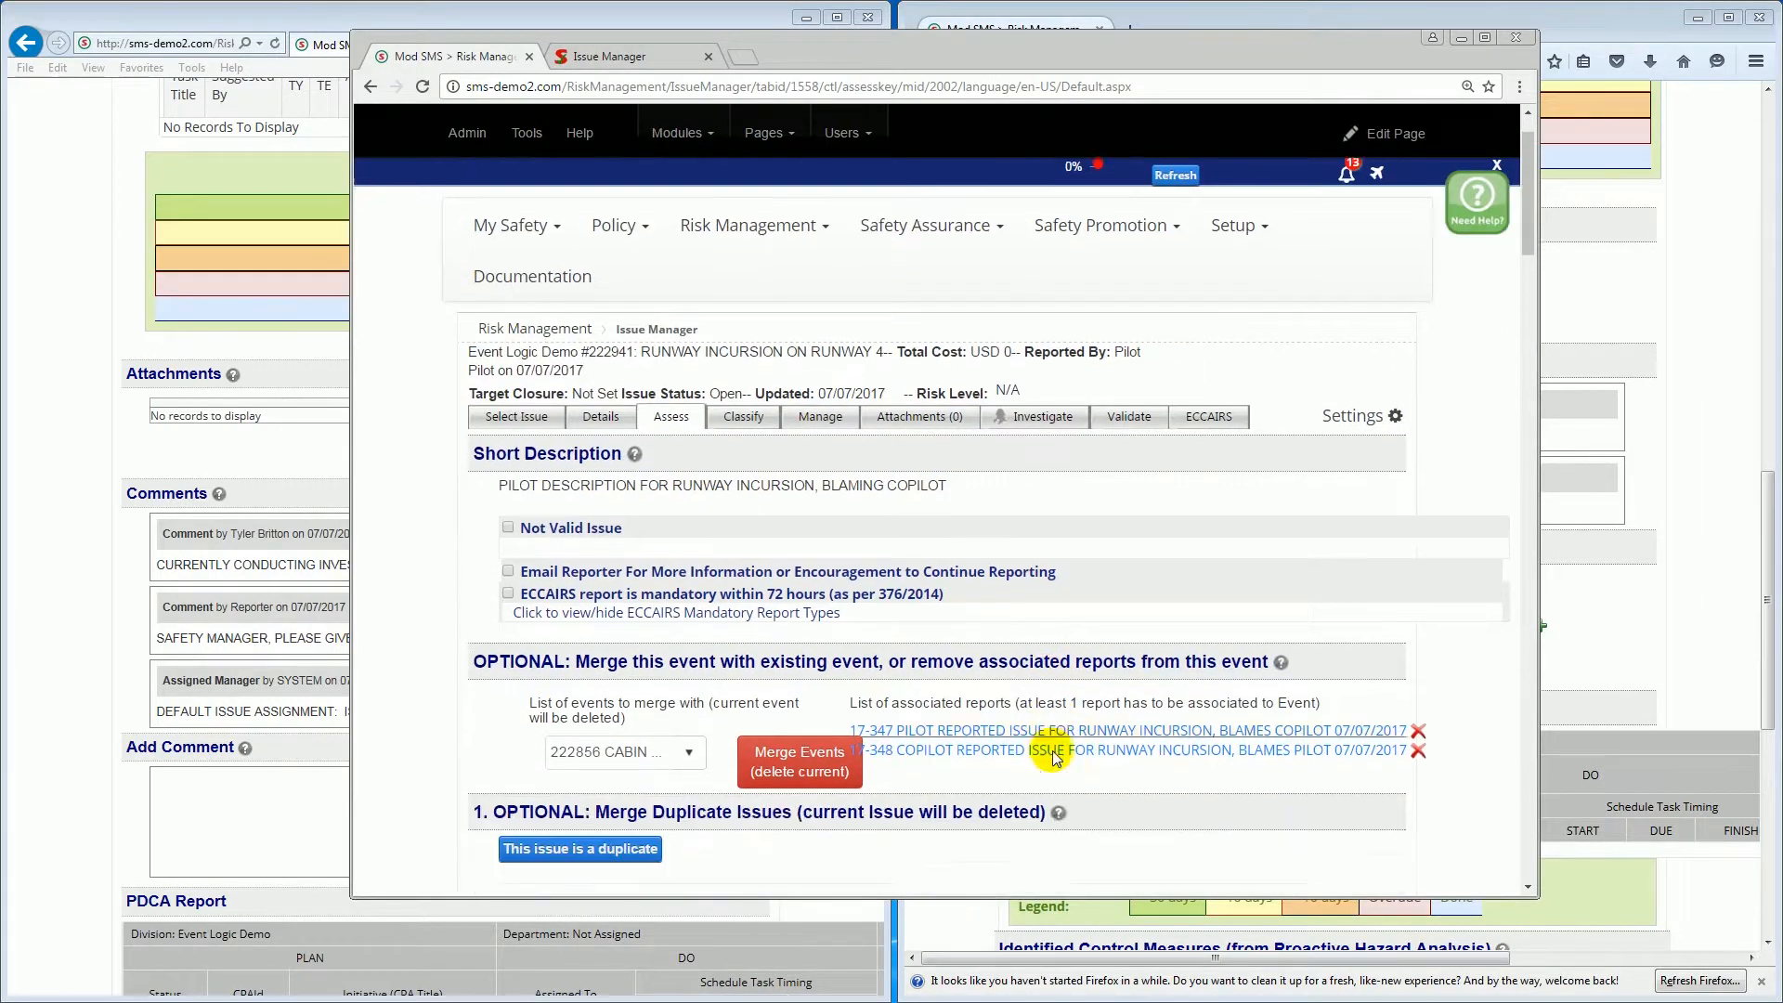
{"action": "scroll", "coordinate": [1054, 756], "scroll_direction": "down", "scroll_amount": 1}
{"action": "left_click", "coordinate": [1227, 650]}
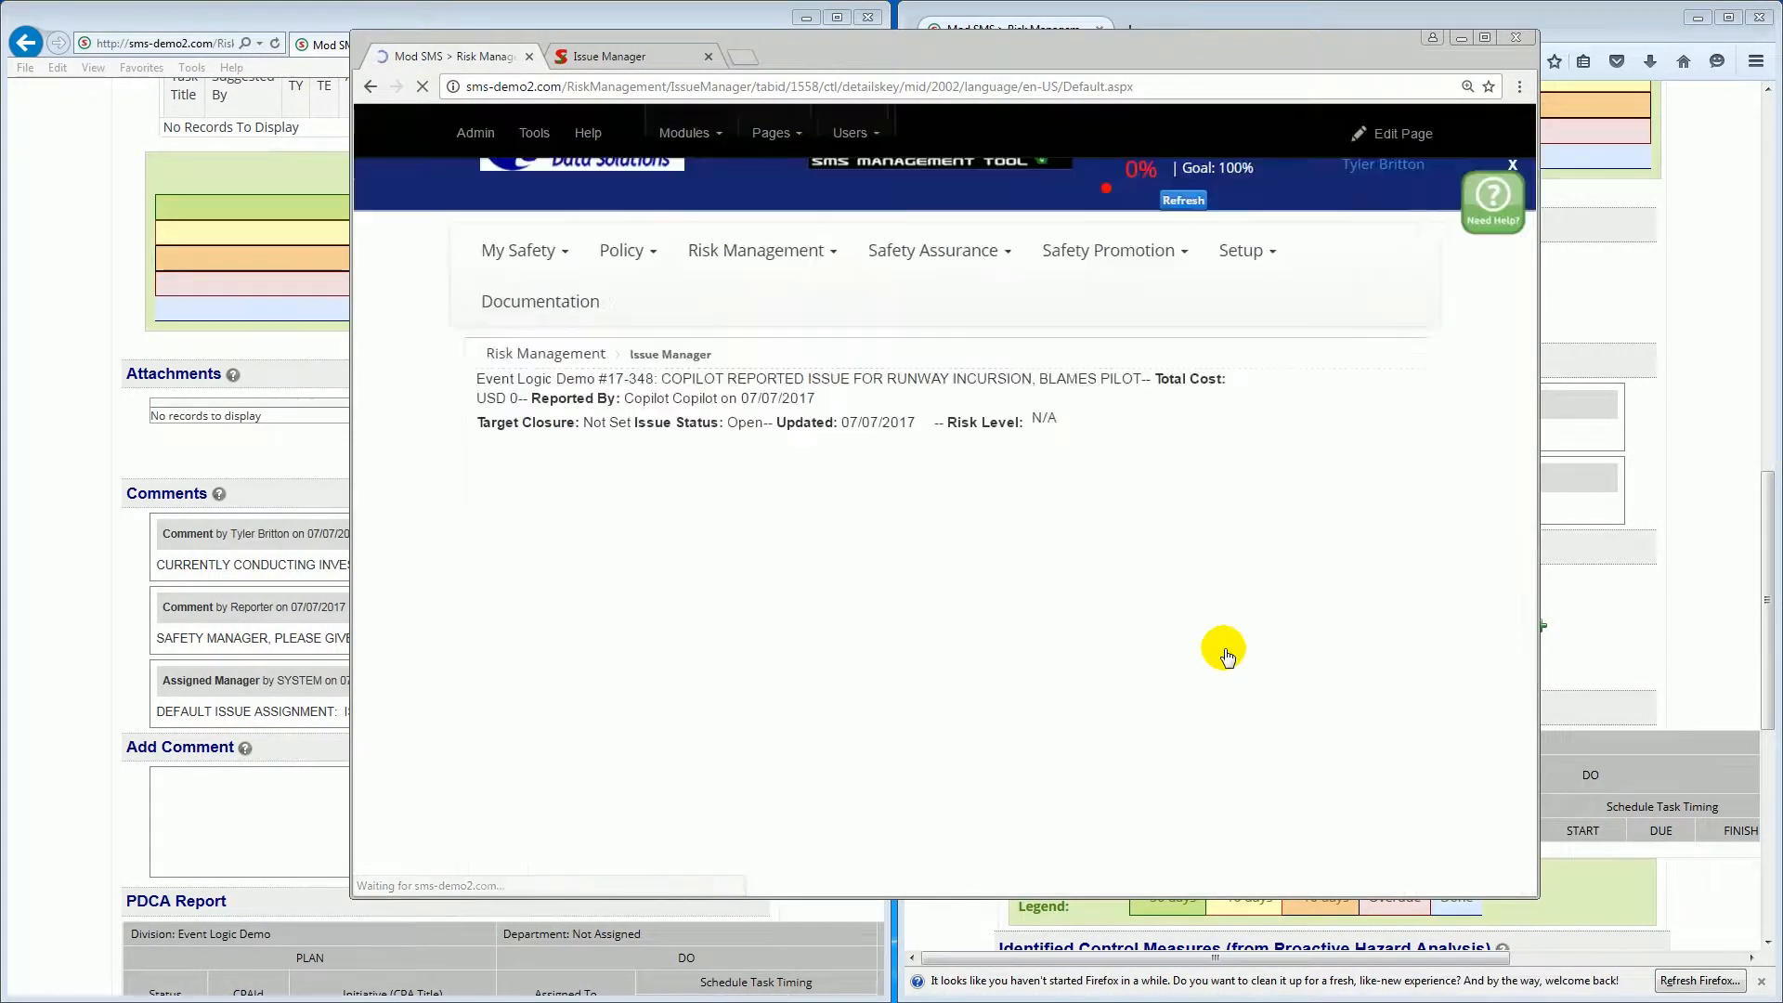
Step: Add the comment "Yes we are managing it" to report 17-348 as the safety manager
{"action": "scroll", "coordinate": [1039, 557], "scroll_direction": "down", "scroll_amount": 11}
{"action": "scroll", "coordinate": [943, 545], "scroll_direction": "down", "scroll_amount": 7}
{"action": "scroll", "coordinate": [827, 557], "scroll_direction": "up", "scroll_amount": 5}
{"action": "left_click", "coordinate": [827, 559]}
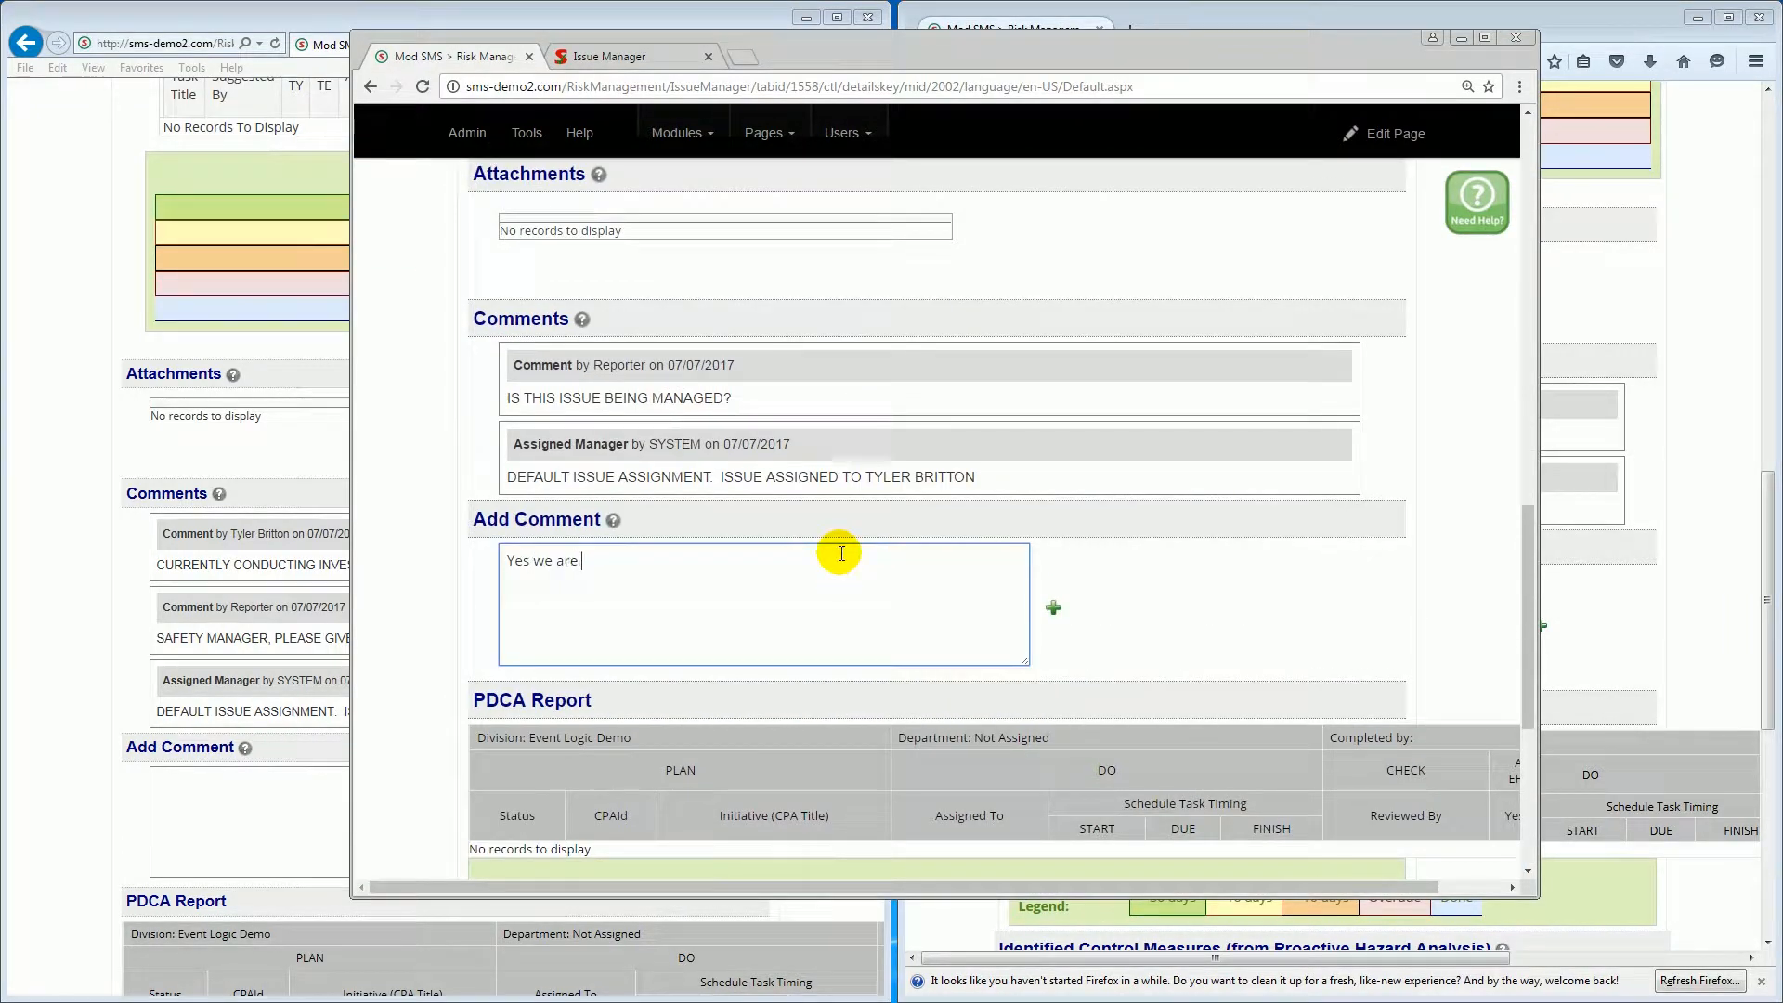
{"action": "type", "text": "Yes we are managing it"}
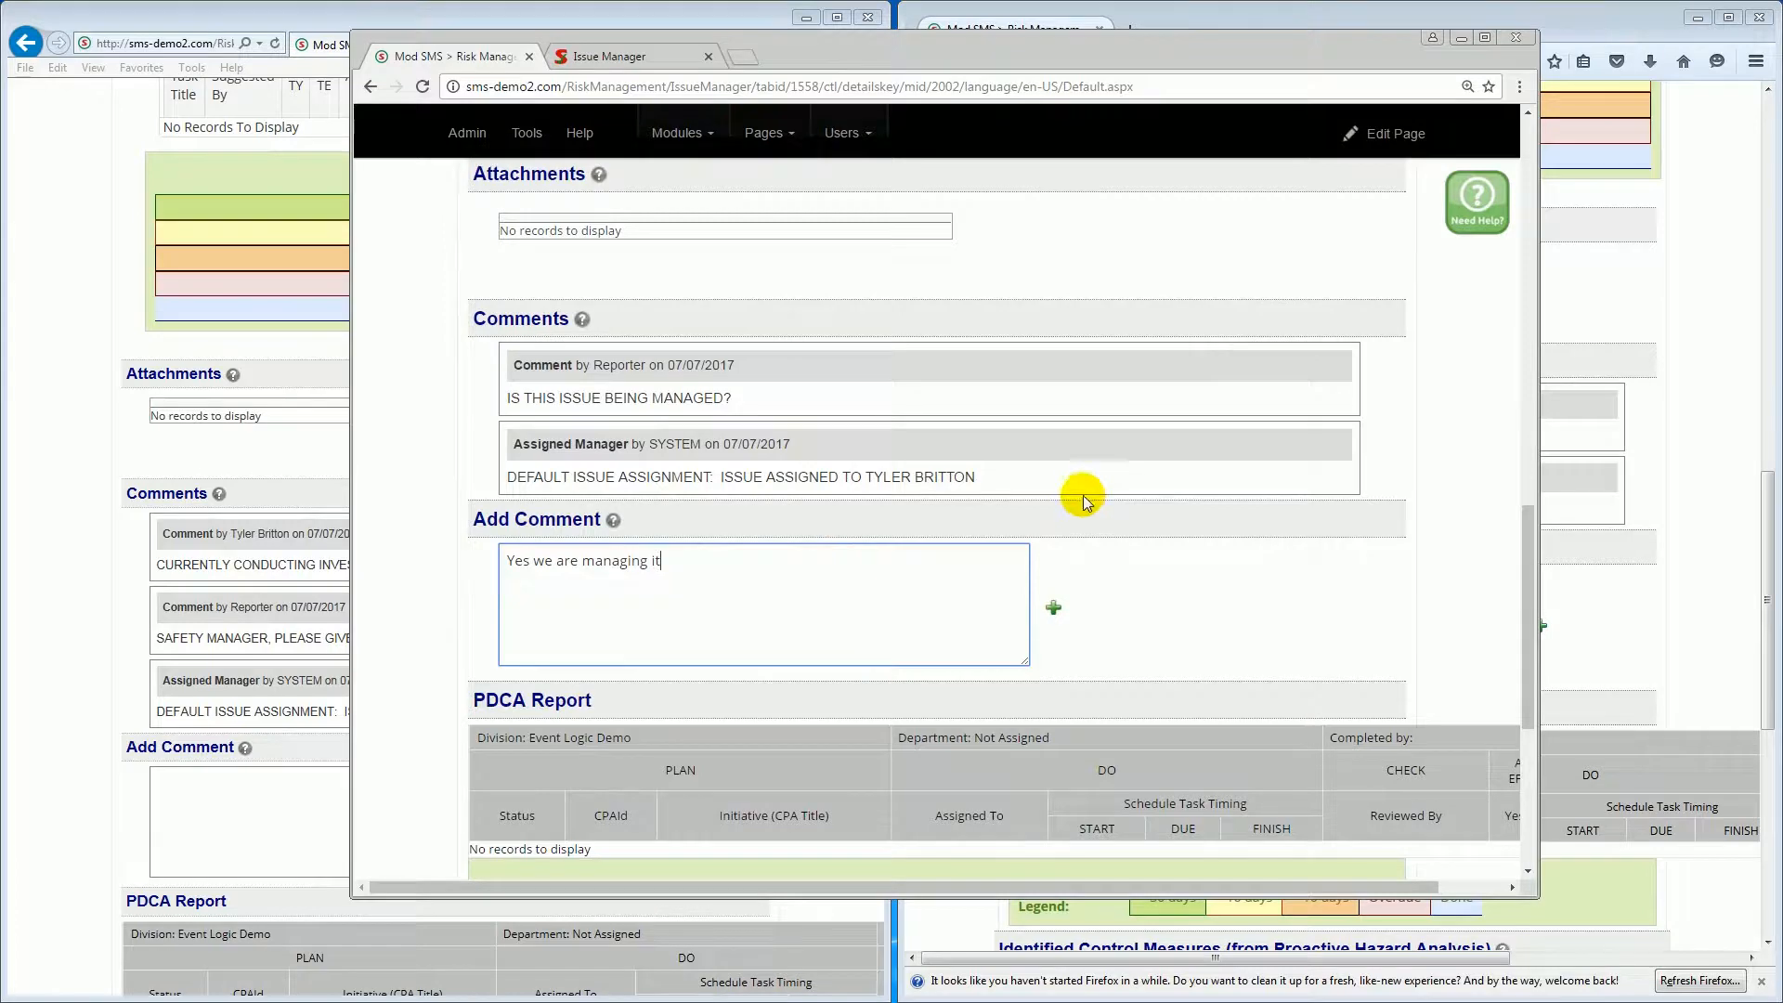
{"action": "left_click", "coordinate": [1052, 608]}
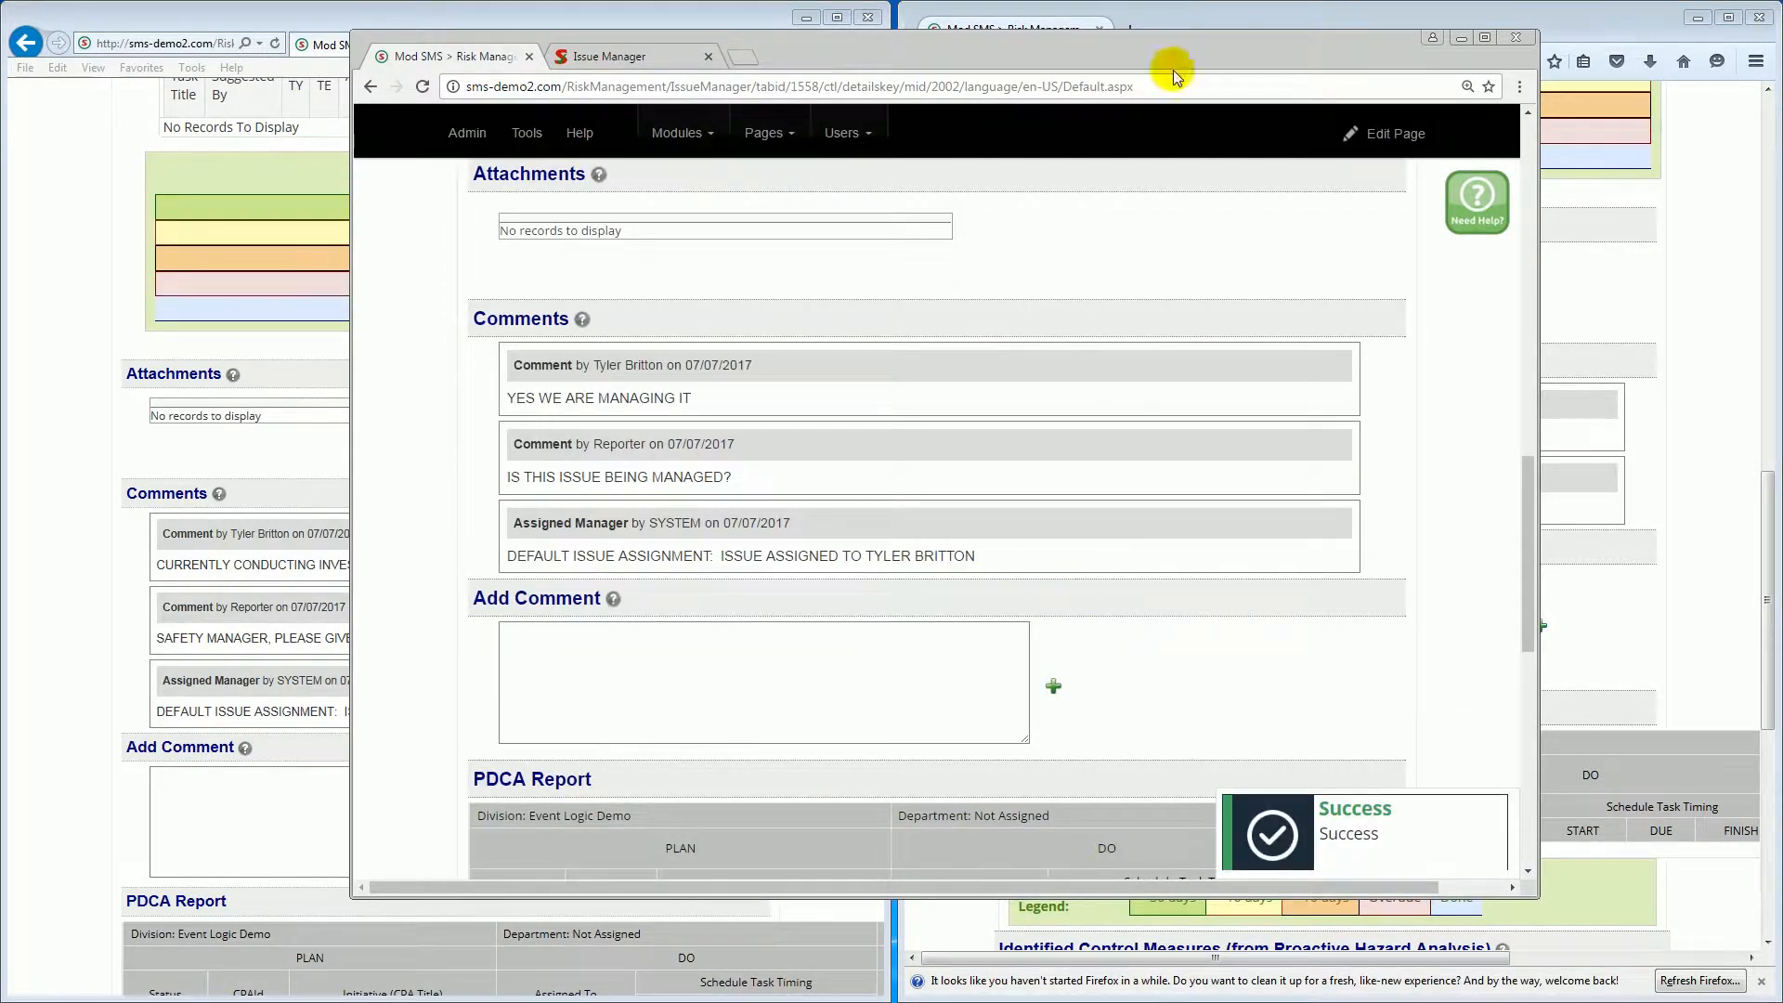
Step: Maximize the safety manager's browser window, return to the issue list and open the event "Runway Incursion on Runway 4"
{"action": "double_click", "coordinate": [1138, 54]}
{"action": "scroll", "coordinate": [951, 426], "scroll_direction": "up", "scroll_amount": 9}
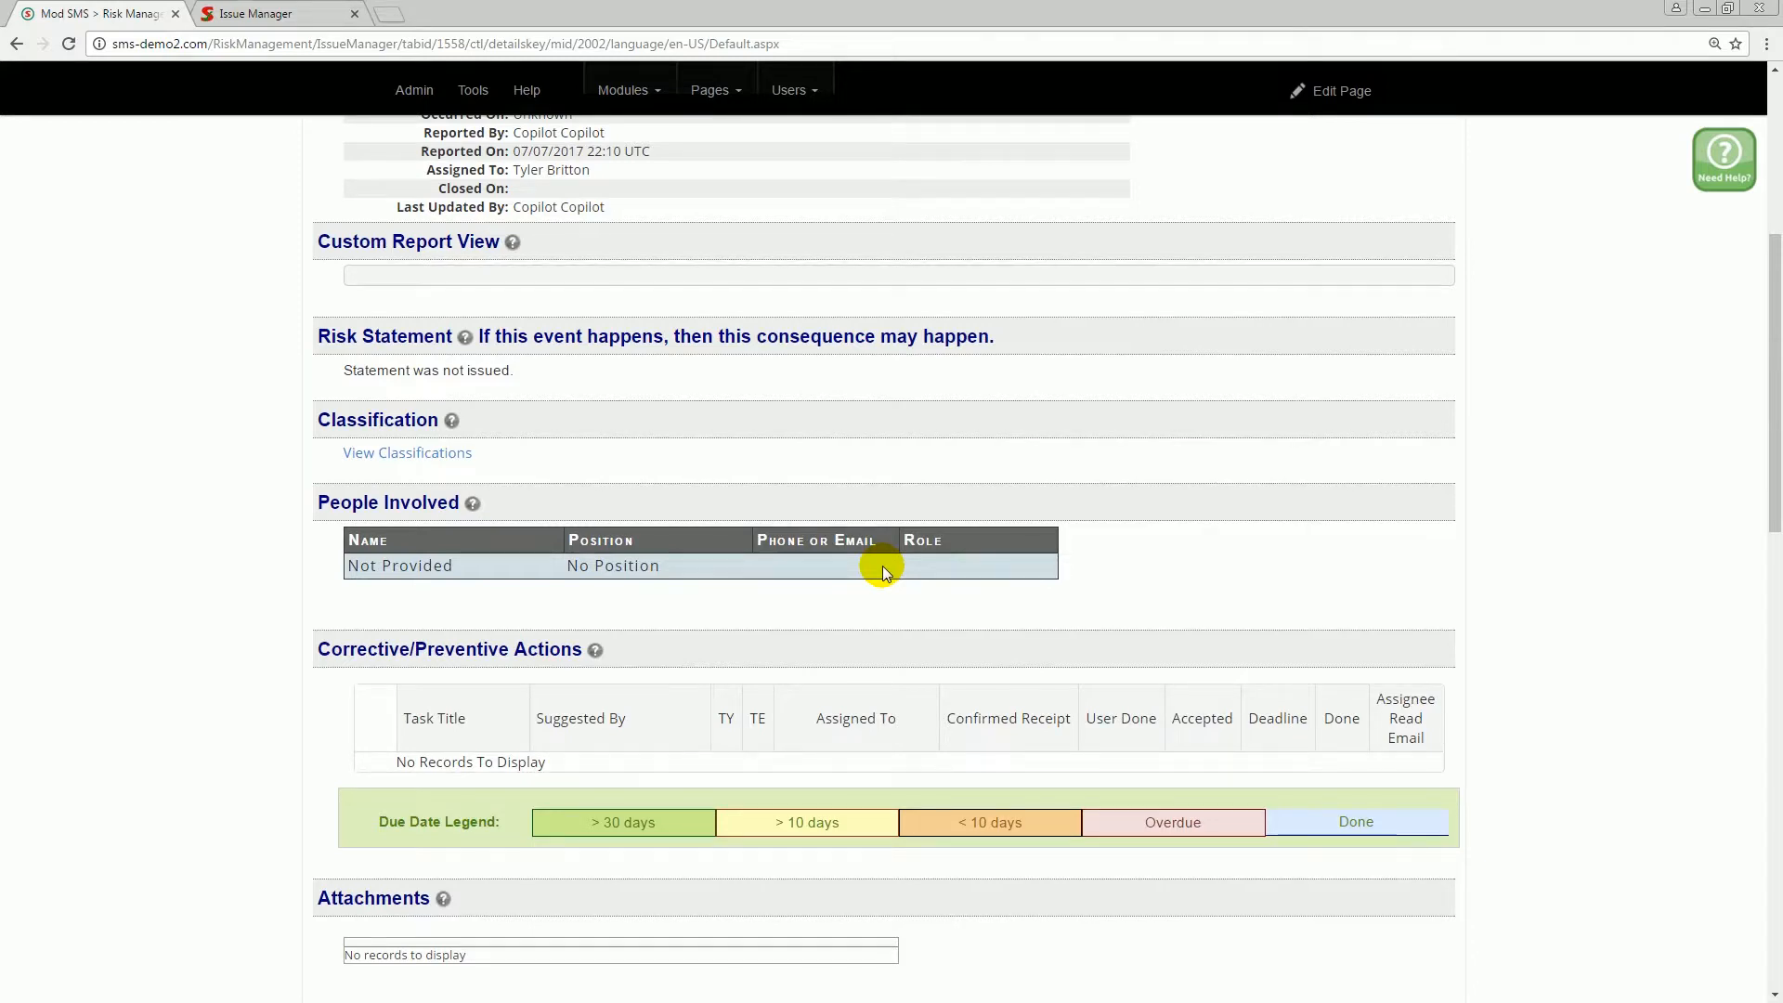
{"action": "scroll", "coordinate": [892, 557], "scroll_direction": "up", "scroll_amount": 5}
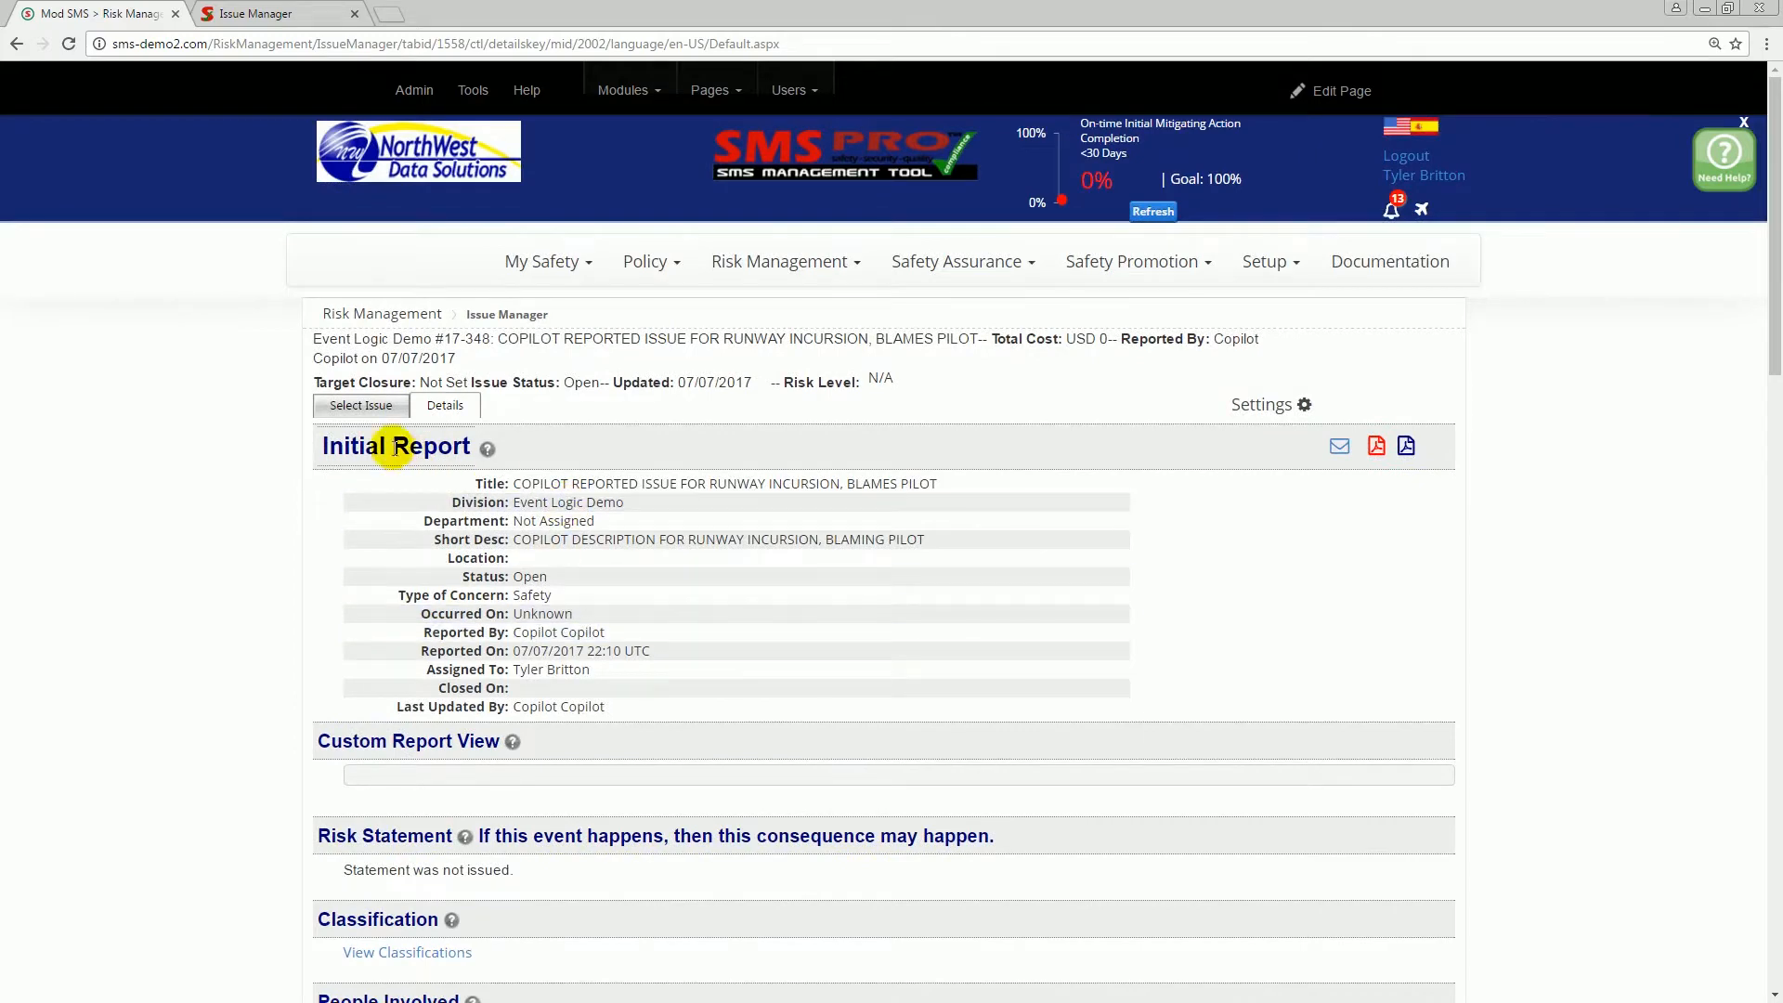
{"action": "left_click", "coordinate": [381, 414]}
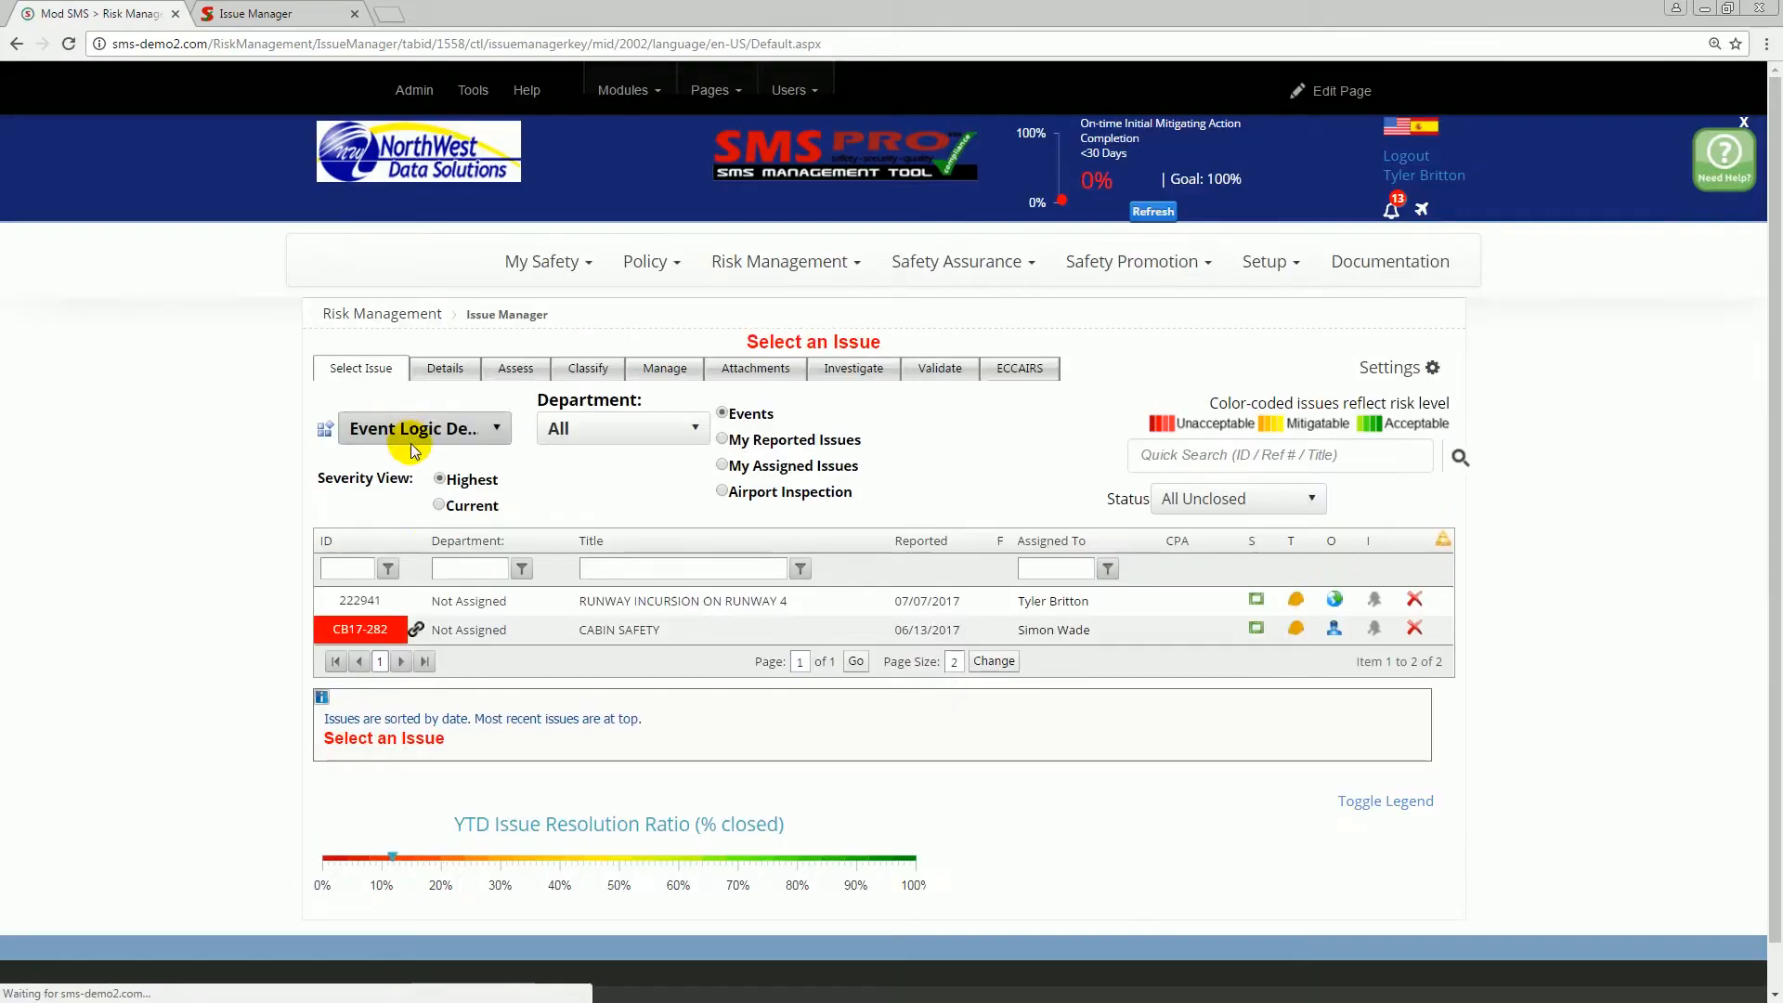
{"action": "left_click", "coordinate": [666, 606]}
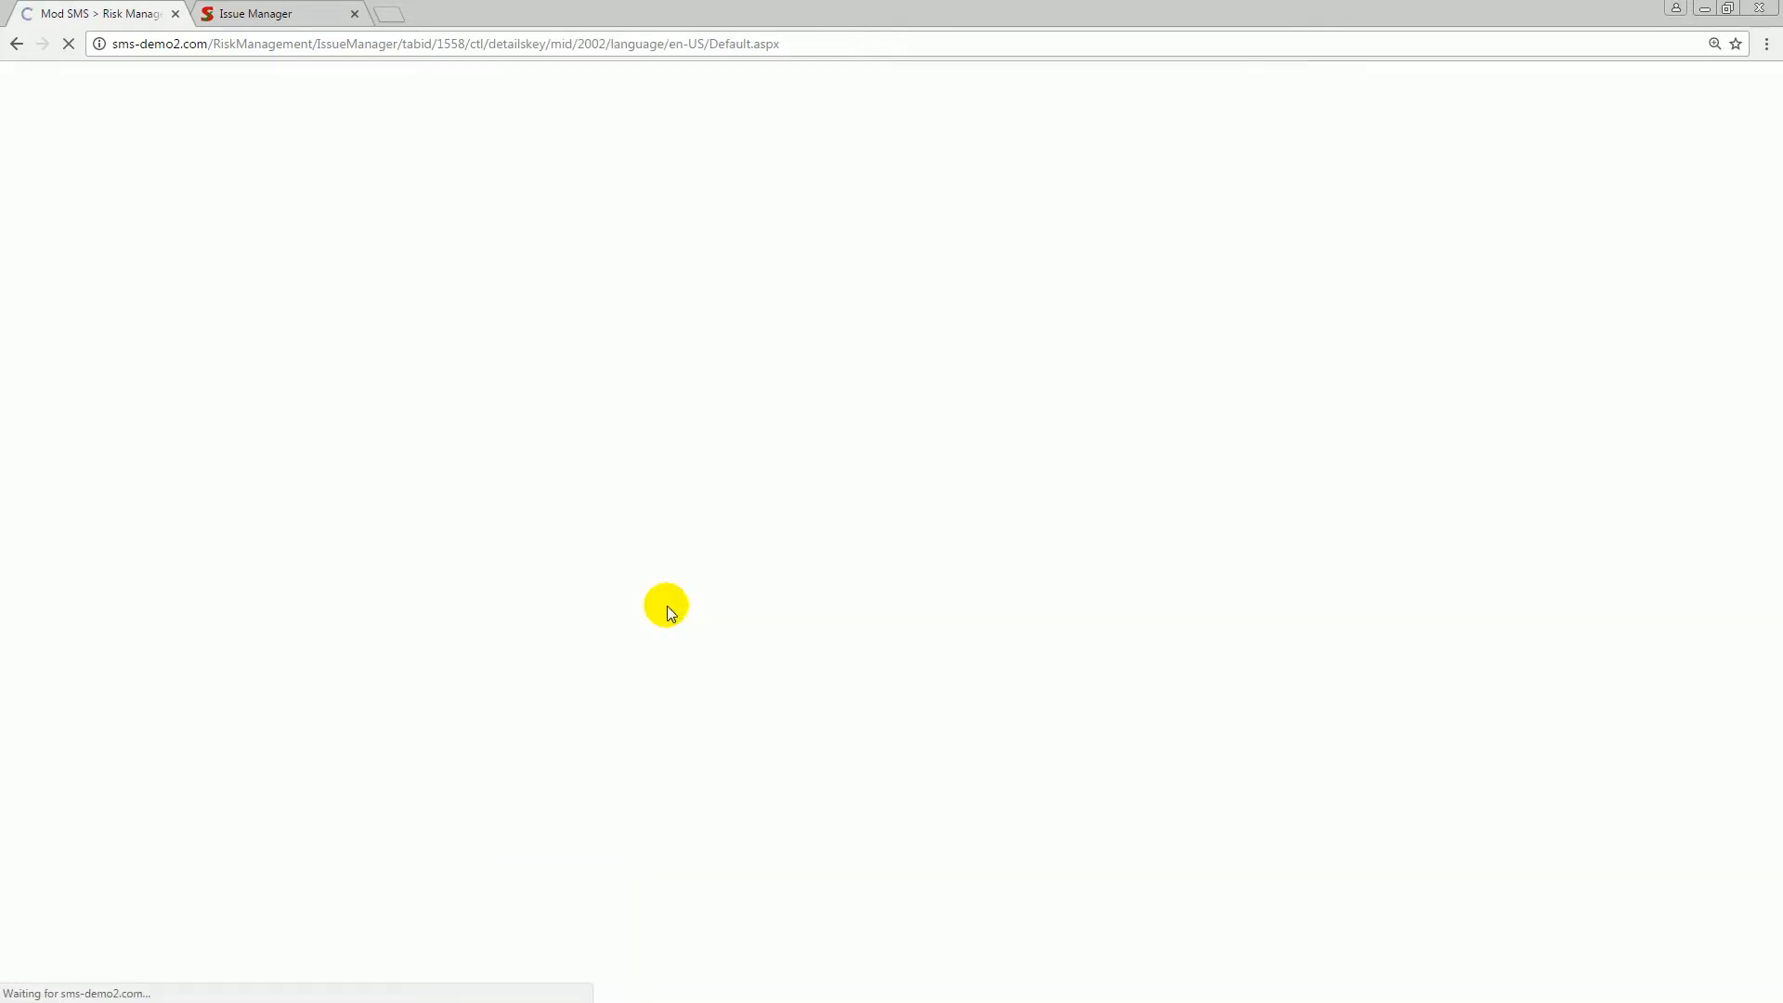
Step: Review the event's initial report, then examine its associated reports, risk statement and other options on the assessment page
{"action": "scroll", "coordinate": [572, 666], "scroll_direction": "down", "scroll_amount": 5}
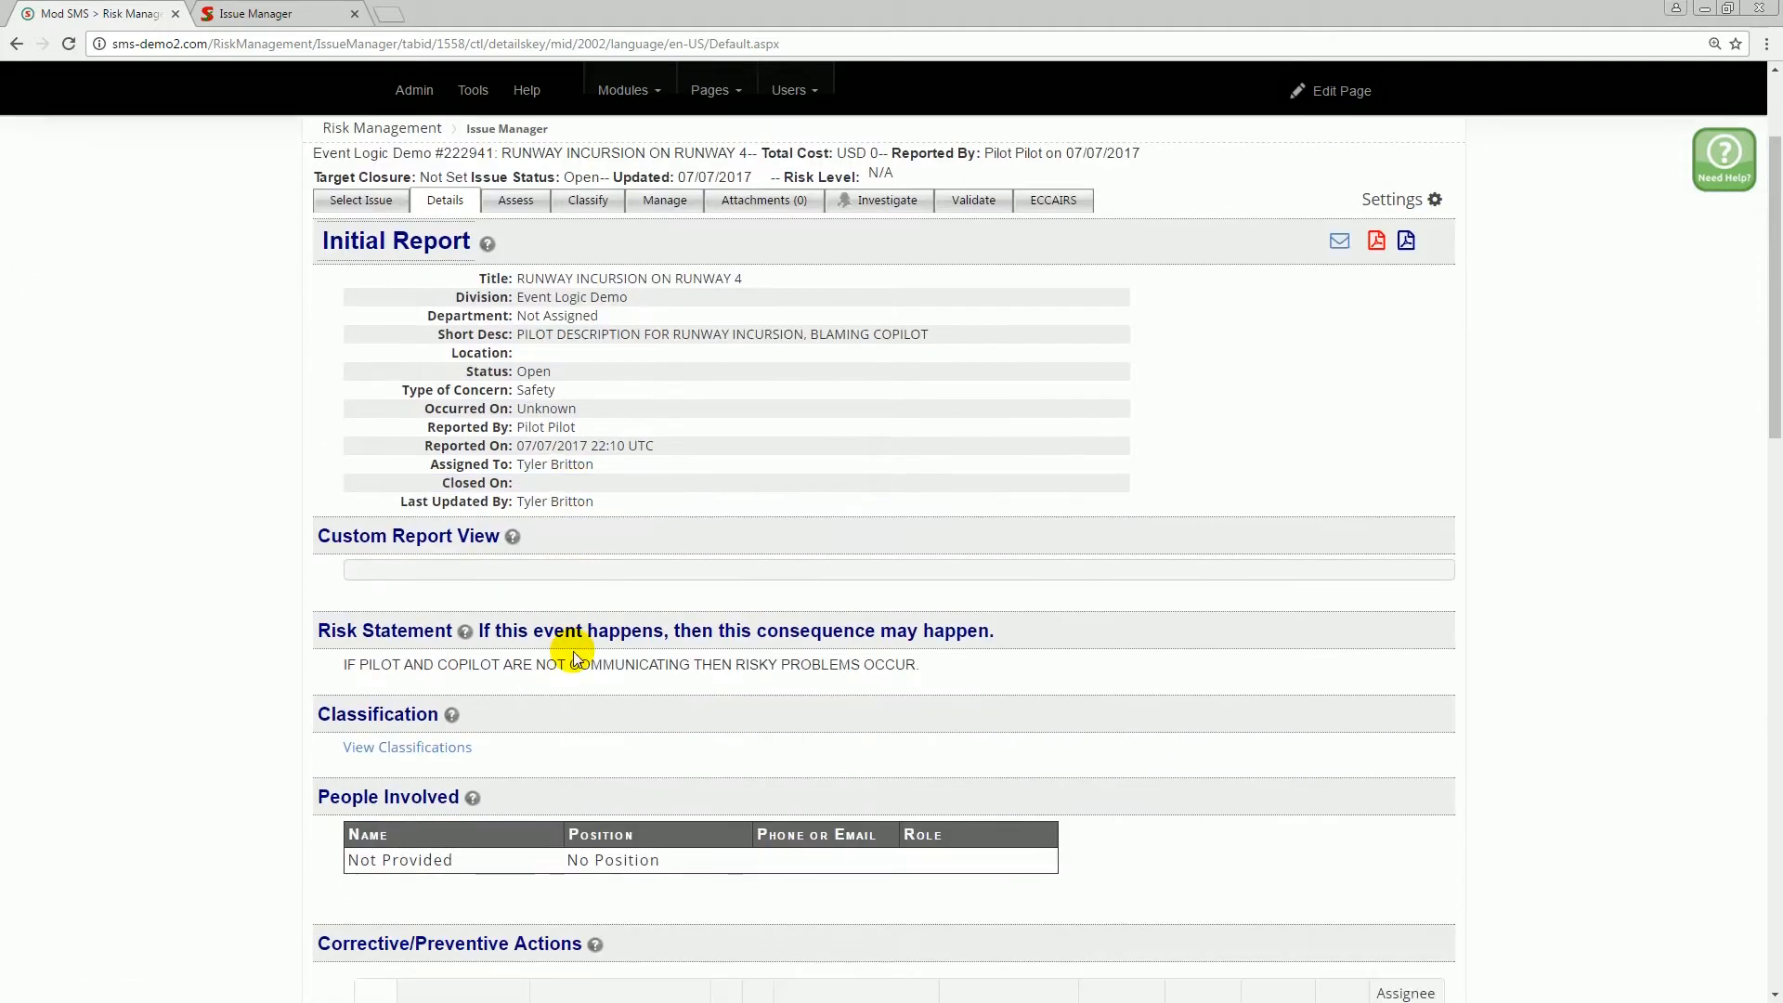
{"action": "scroll", "coordinate": [554, 403], "scroll_direction": "up", "scroll_amount": 5}
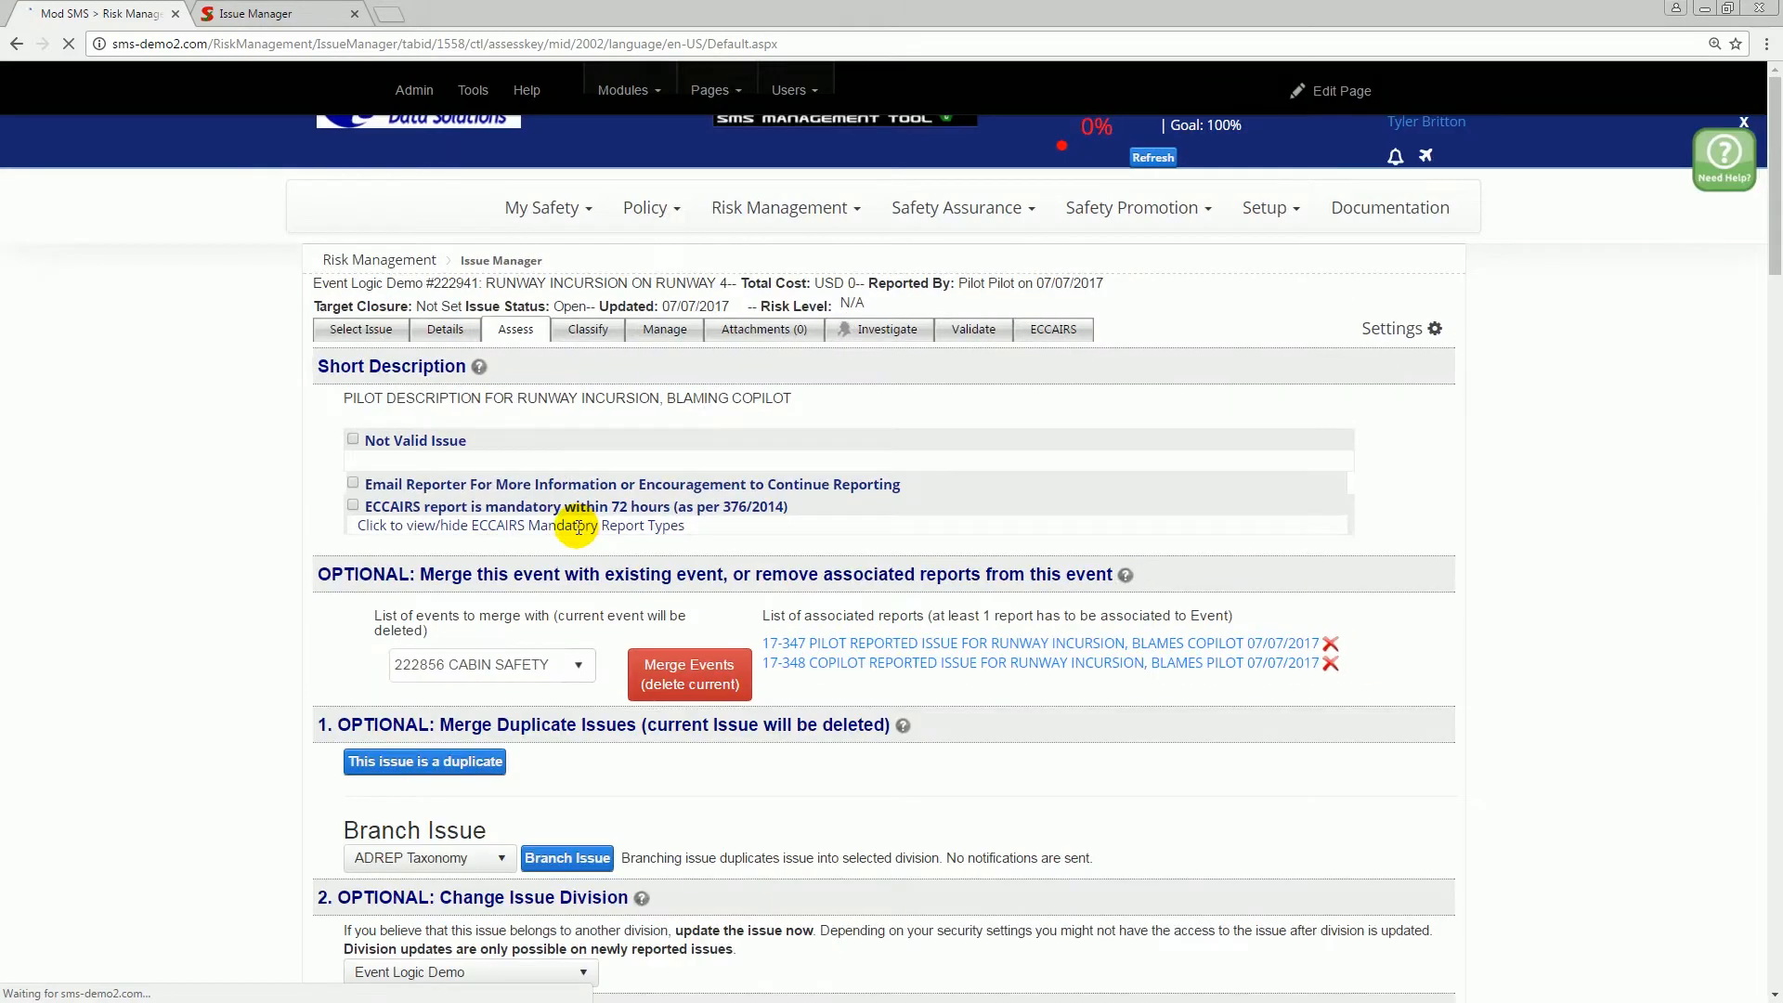
{"action": "scroll", "coordinate": [585, 459], "scroll_direction": "down", "scroll_amount": 3}
{"action": "scroll", "coordinate": [600, 661], "scroll_direction": "down", "scroll_amount": 1}
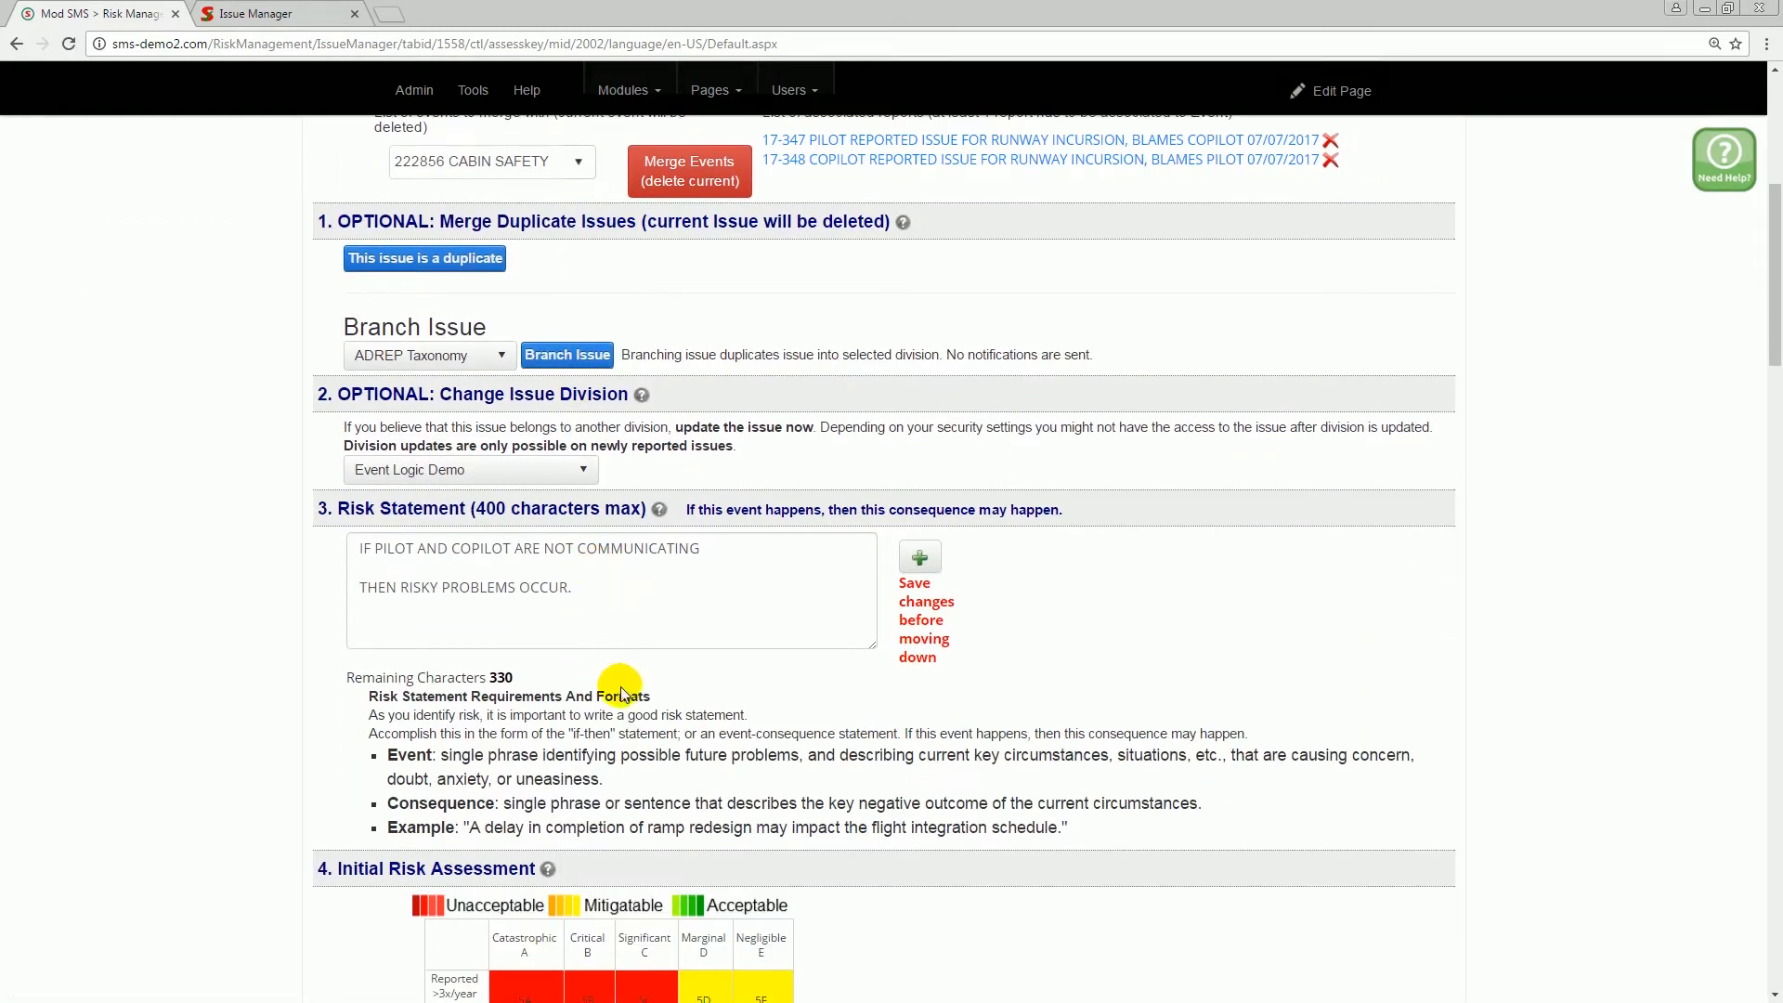
{"action": "scroll", "coordinate": [620, 688], "scroll_direction": "down", "scroll_amount": 5}
{"action": "scroll", "coordinate": [615, 689], "scroll_direction": "up", "scroll_amount": 4}
{"action": "scroll", "coordinate": [711, 687], "scroll_direction": "up", "scroll_amount": 3}
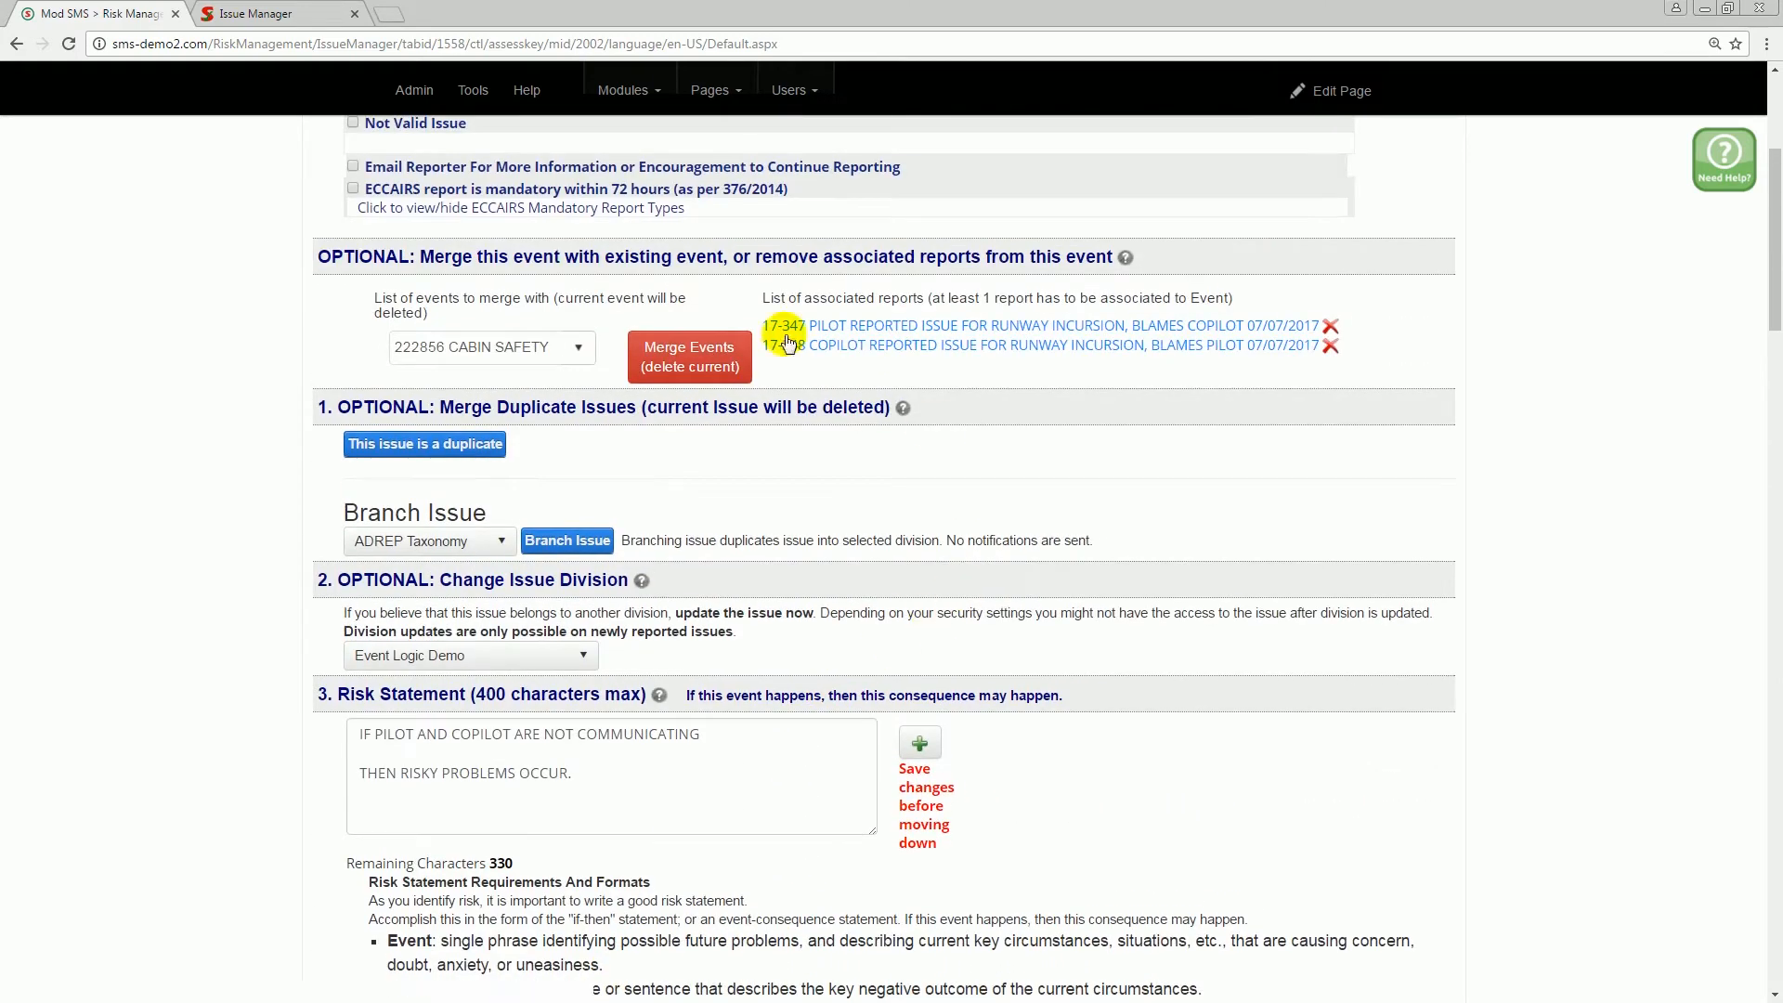